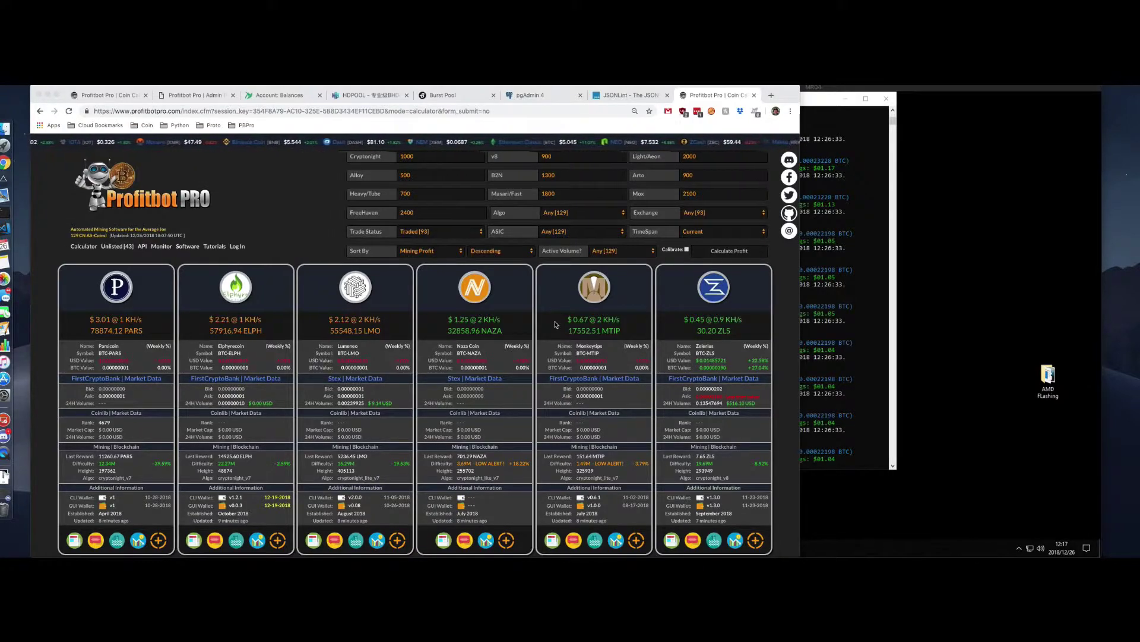
Close the Profitbot Pro console, the miner, and Notepad++ with settings.conf and coin_settings.conf
left_click(963, 319)
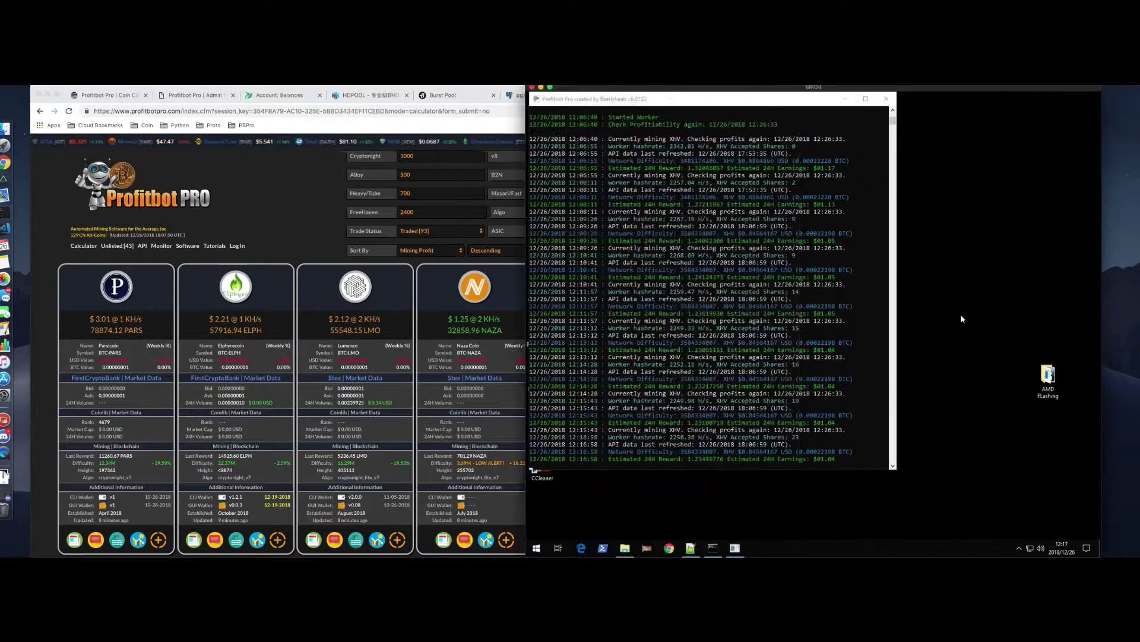
left_click(887, 99)
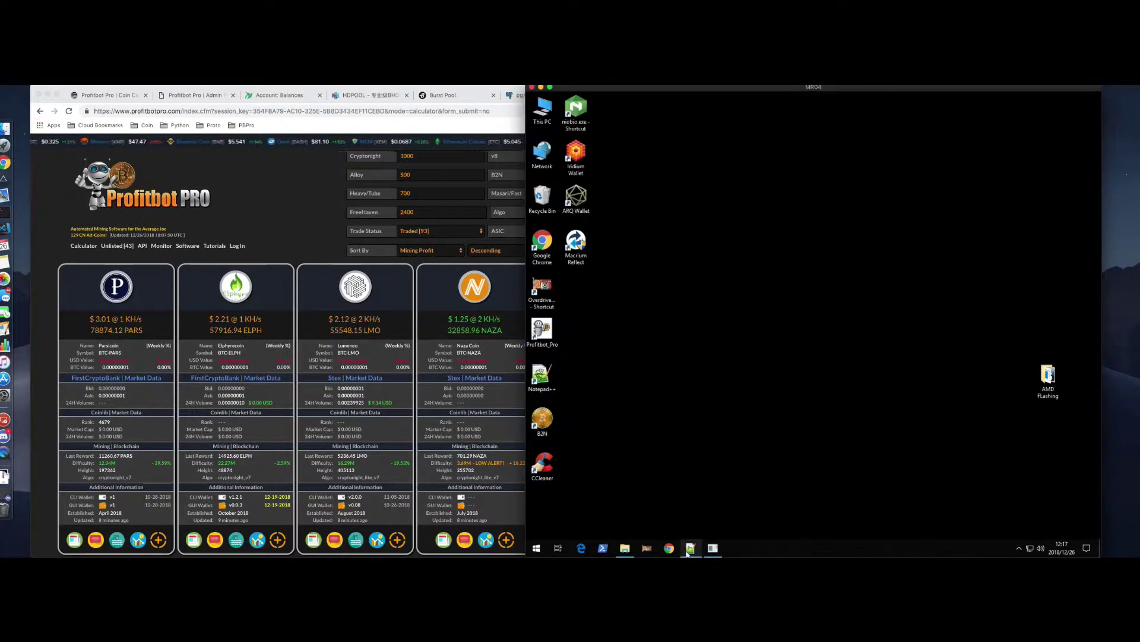
left_click(713, 548)
left_click(945, 157)
left_click(690, 547)
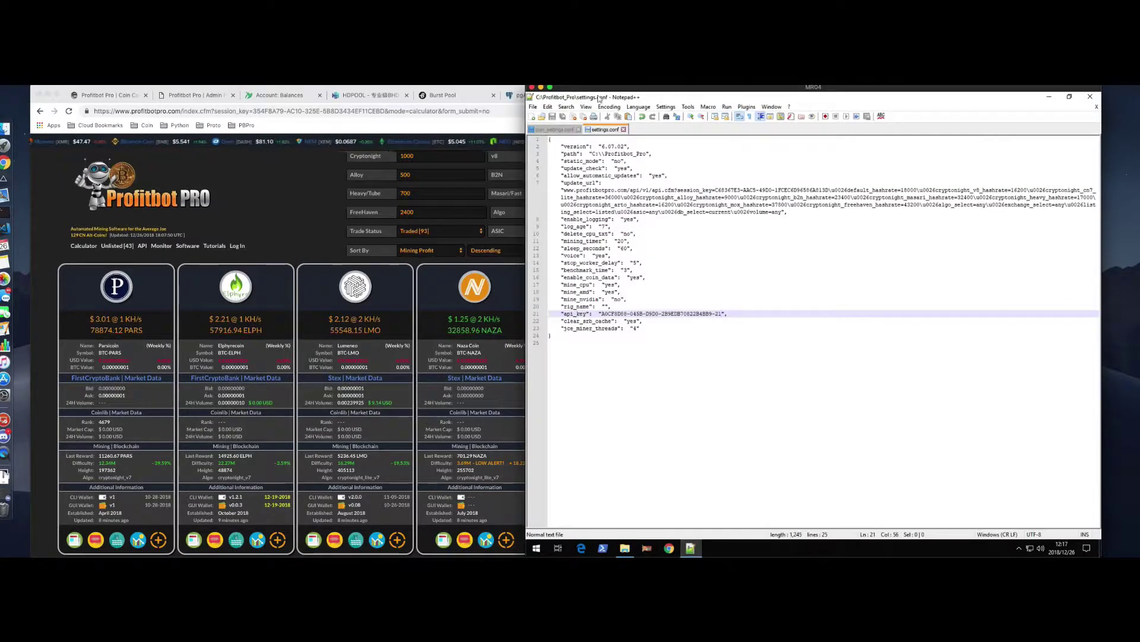
left_click(623, 129)
left_click(1096, 107)
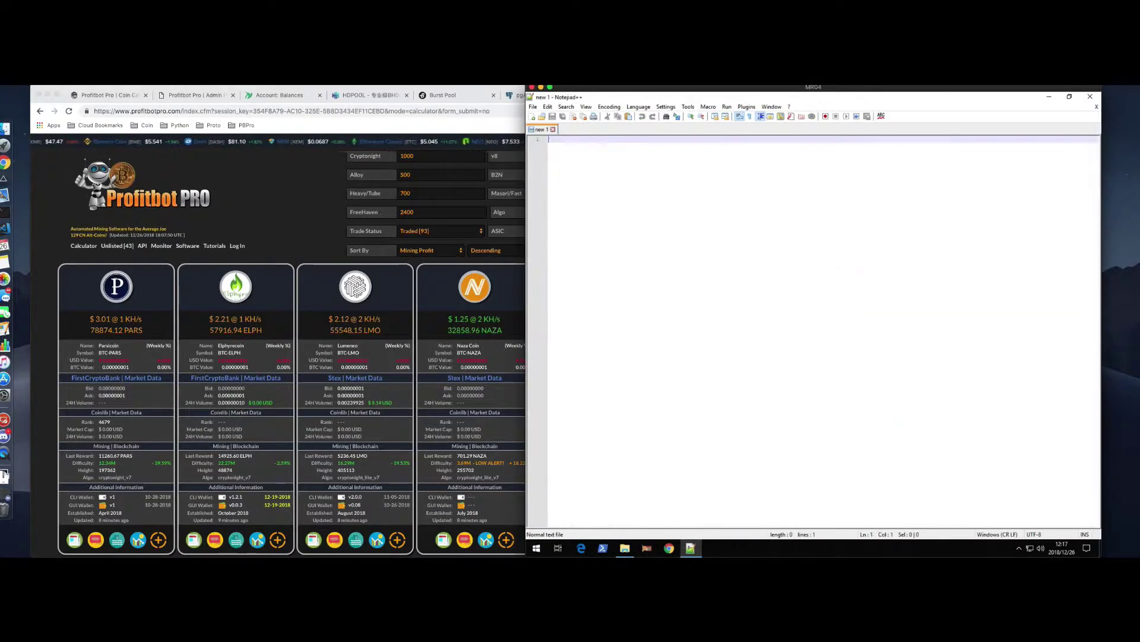
left_click(1097, 101)
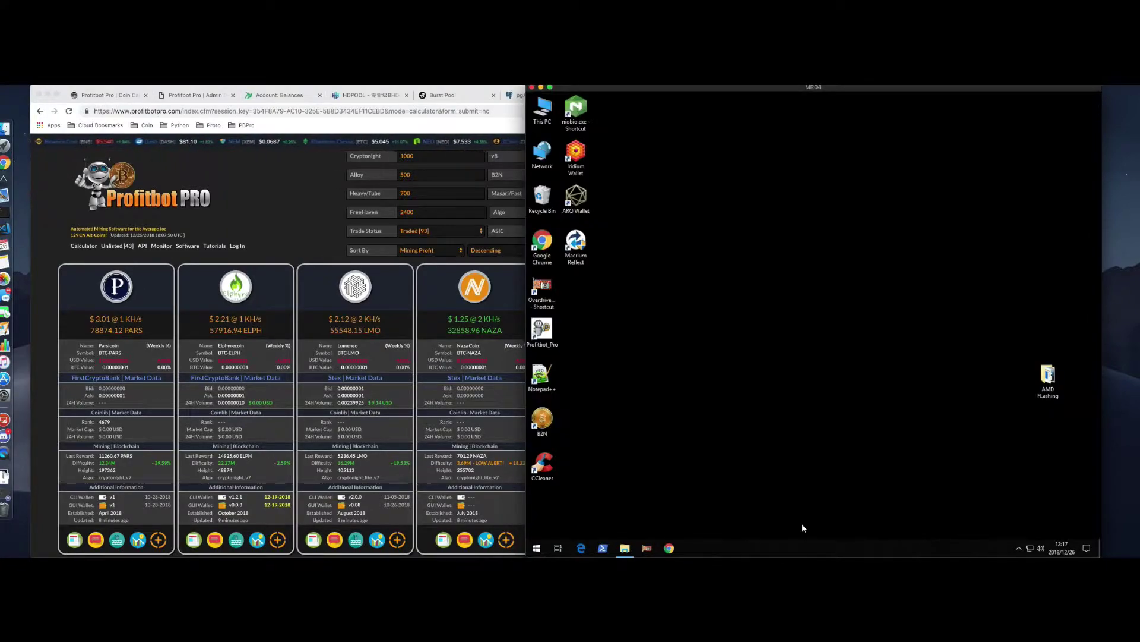
Rename the Profitbot_Pro folder on C: to Profitbot_Pro1
left_click(624, 546)
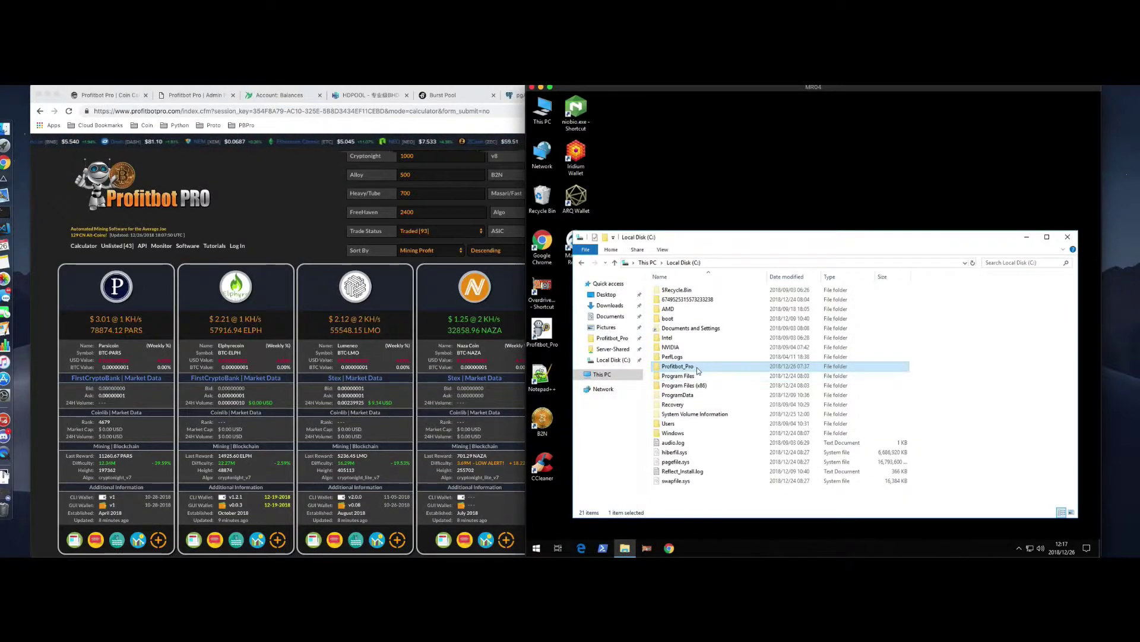
left_click(677, 365)
key("End")
type("1")
key("Return")
Download Profitbot_Pro.zip from the GitHub v6.07.02 release and keep it despite the warning
left_click(670, 547)
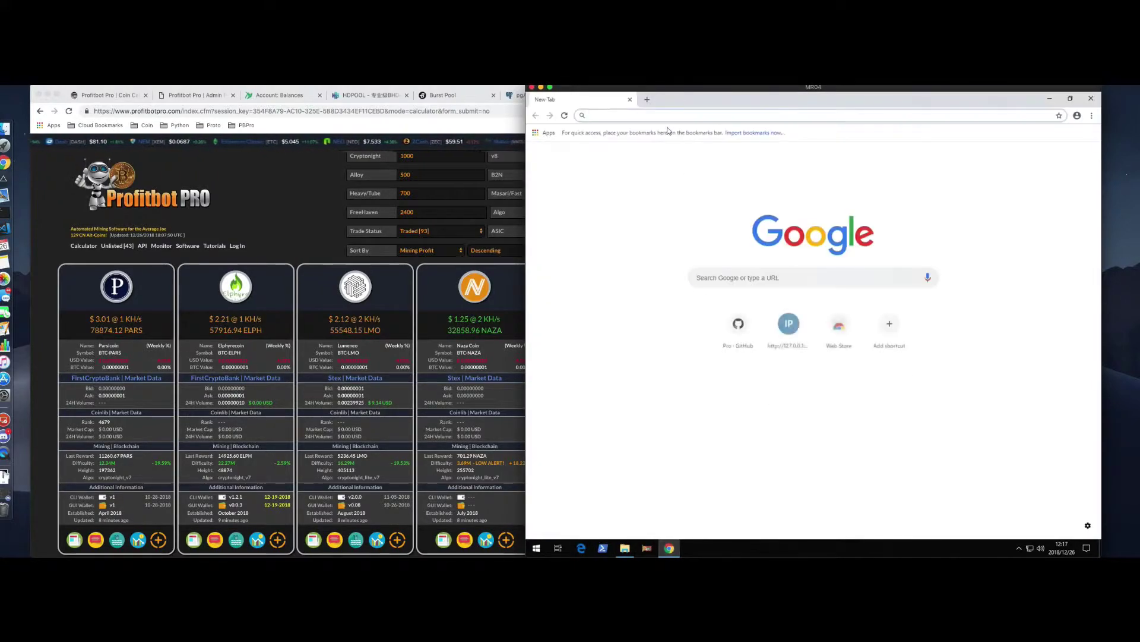
type("git")
key("Return")
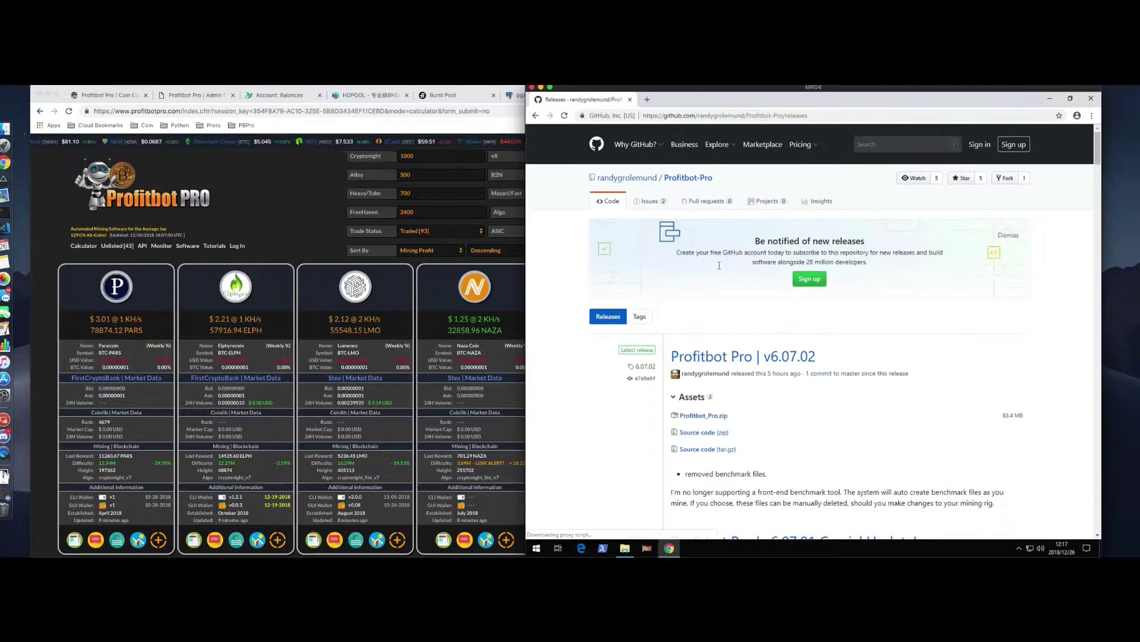
left_click(707, 417)
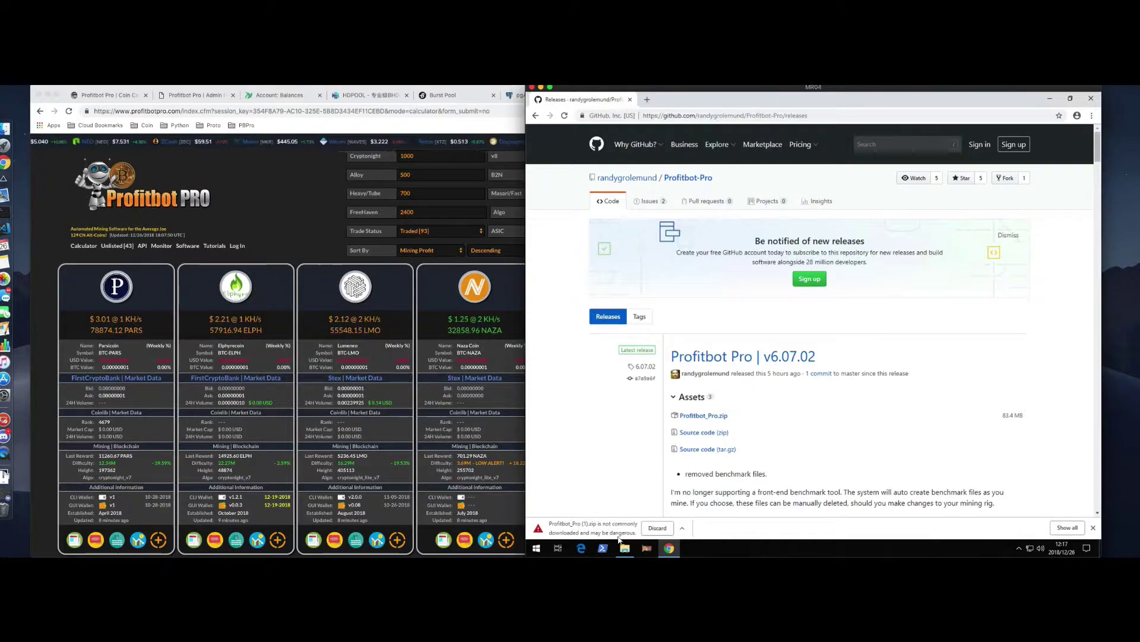
left_click(682, 527)
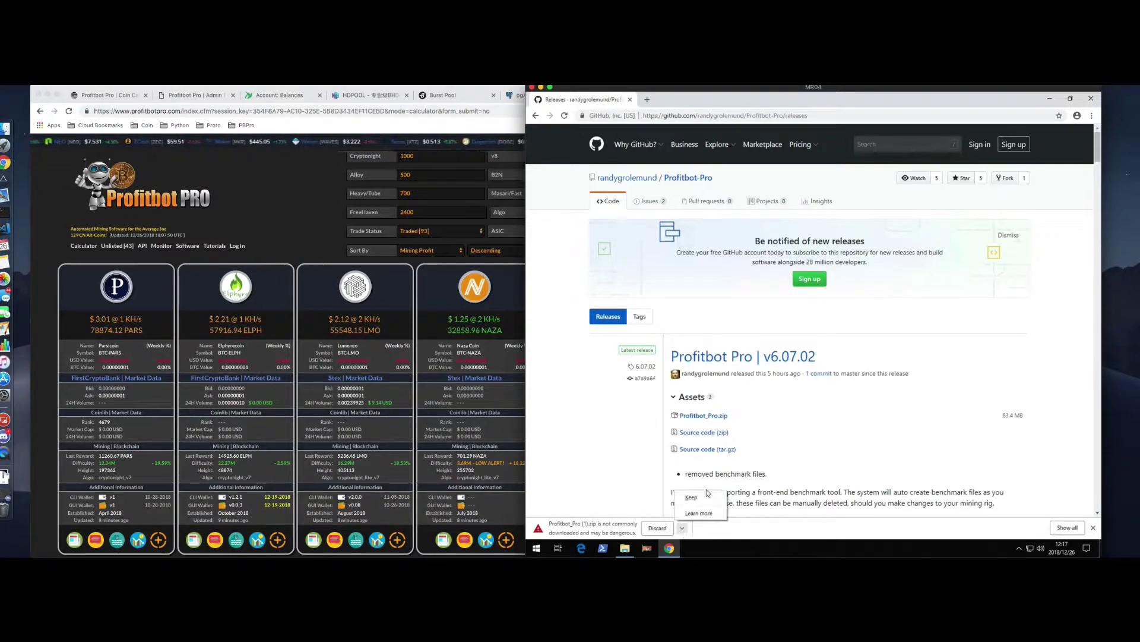
left_click(691, 498)
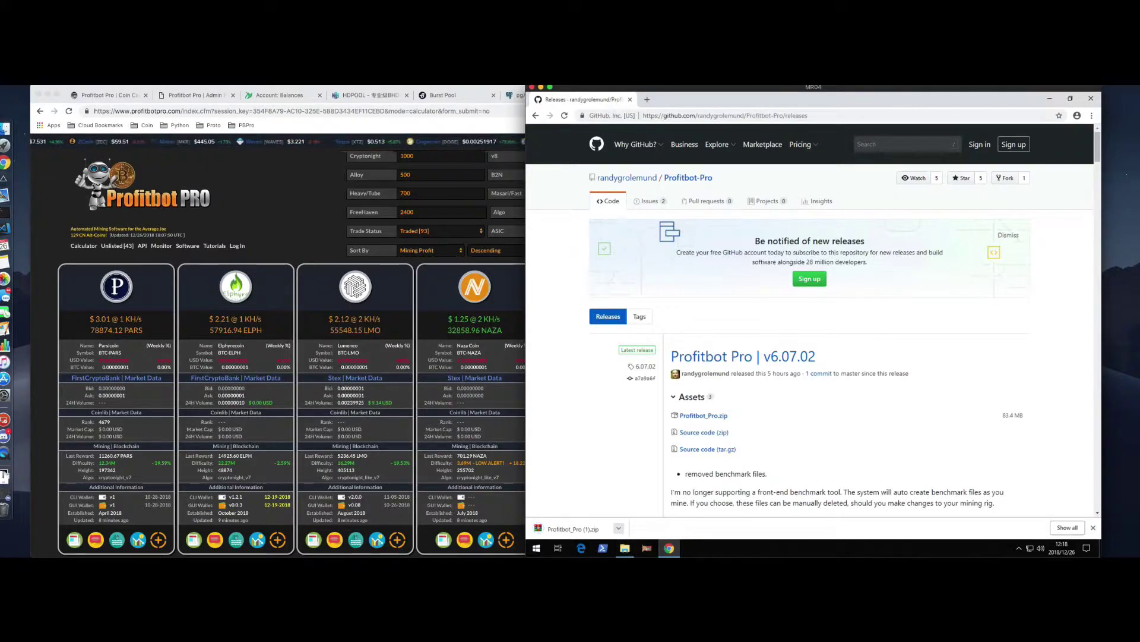
left_click(1098, 100)
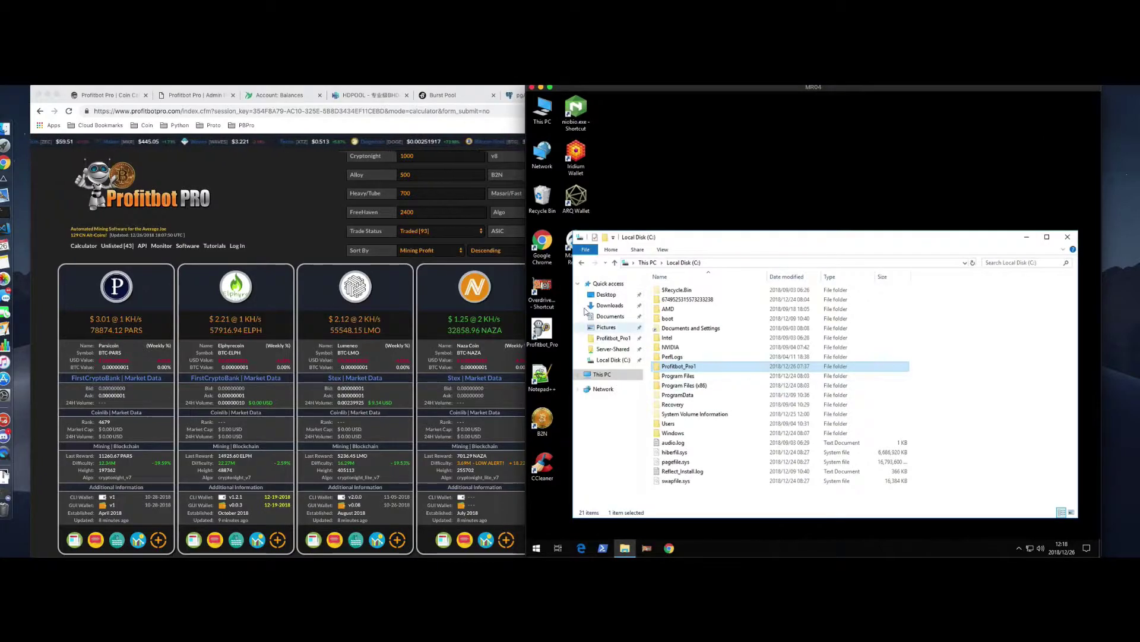
In Downloads, delete the old Profitbot_Pro.zip and rename Profitbot_Pro (1).zip to Profitbot_Pro.zip
left_click(598, 306)
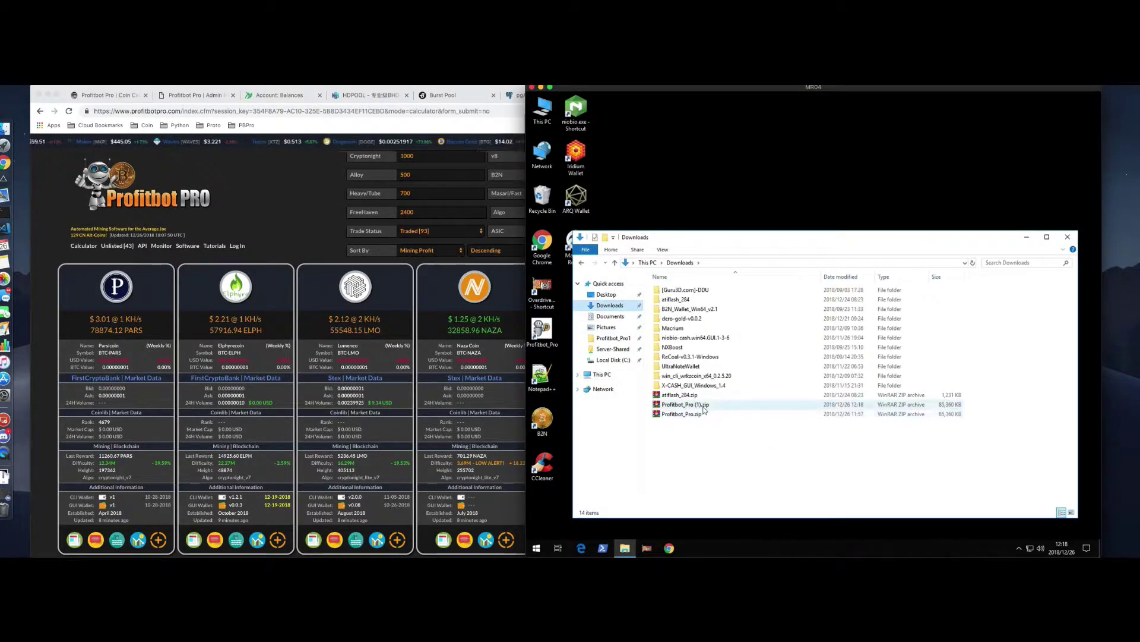
left_click(703, 407)
left_click(696, 415)
key("Delete")
left_click(702, 407)
left_click(699, 407)
left_click(694, 406)
key("Delete")
key("Delete")
key("Delete")
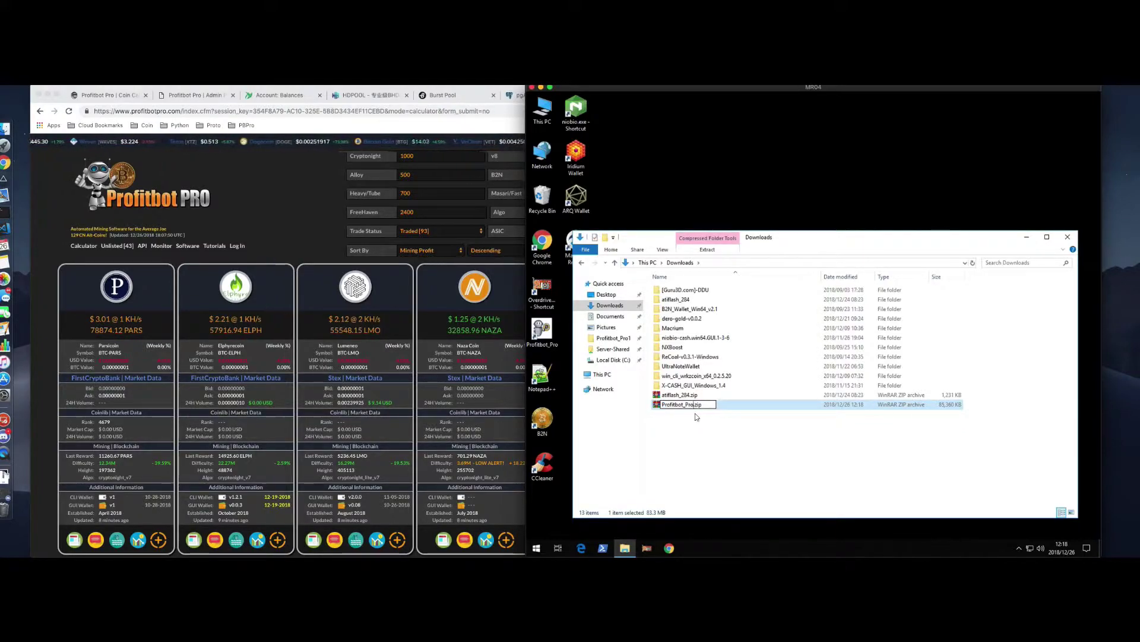
key("Return")
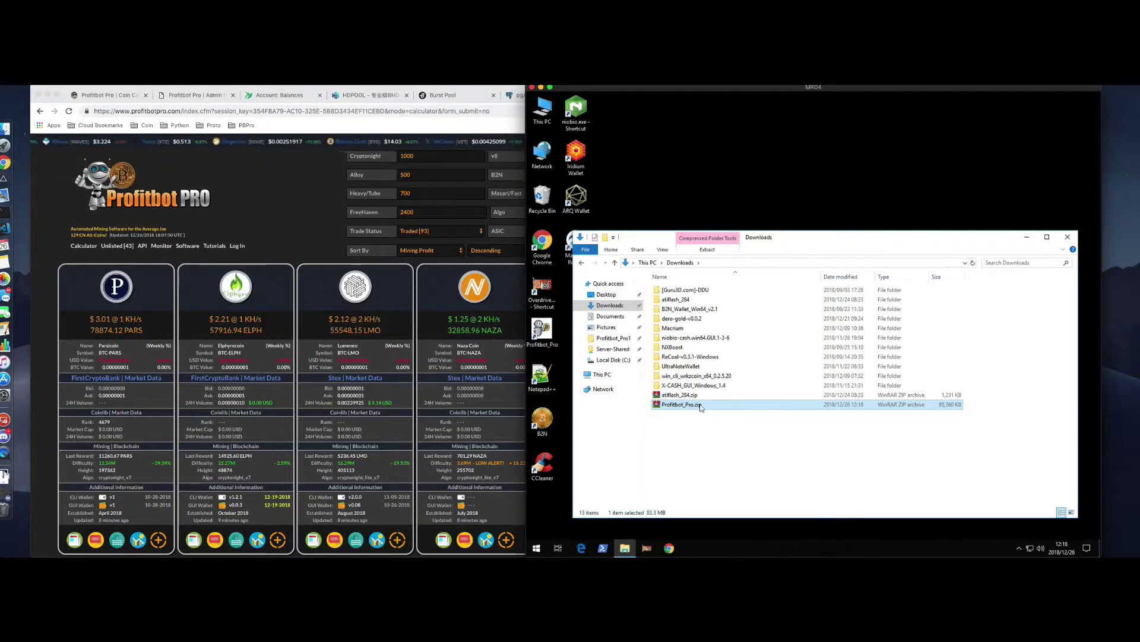
Extract Profitbot_Pro.zip into the Downloads folder
right_click(701, 407)
left_click(657, 240)
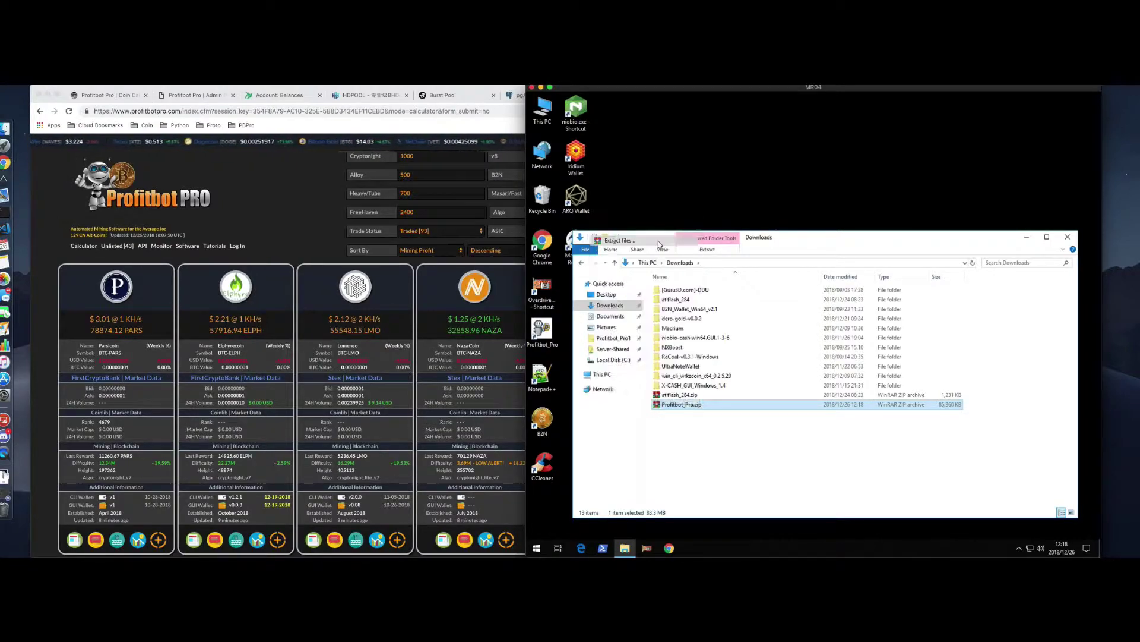
left_click(840, 414)
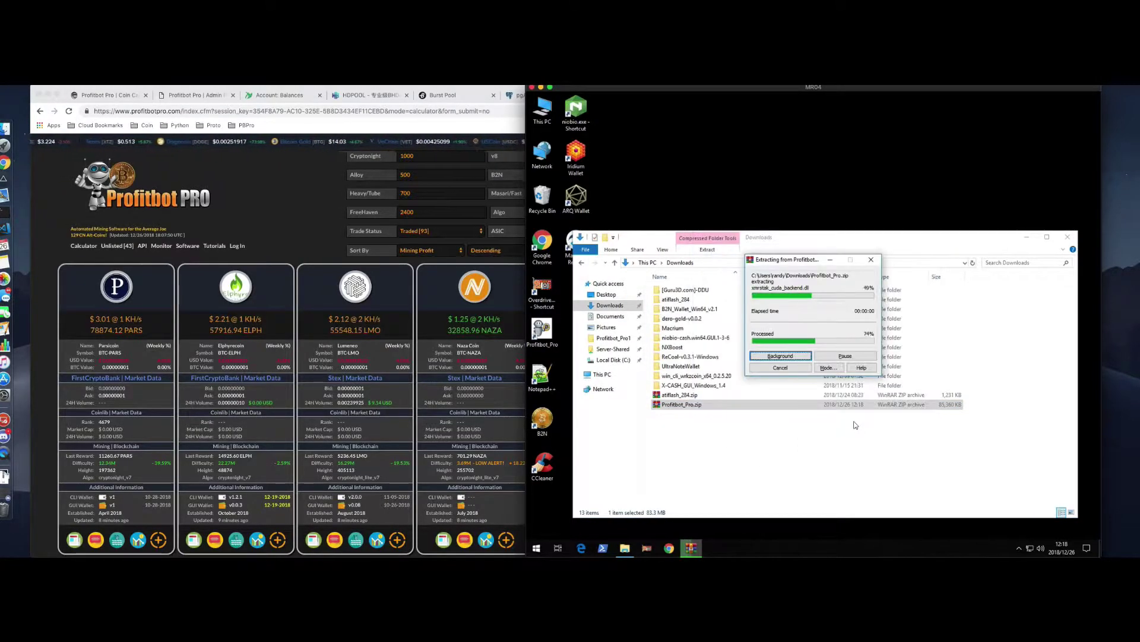
Copy the extracted Profitbot_Pro folder and paste it into Local Disk (C:)
left_click(671, 415)
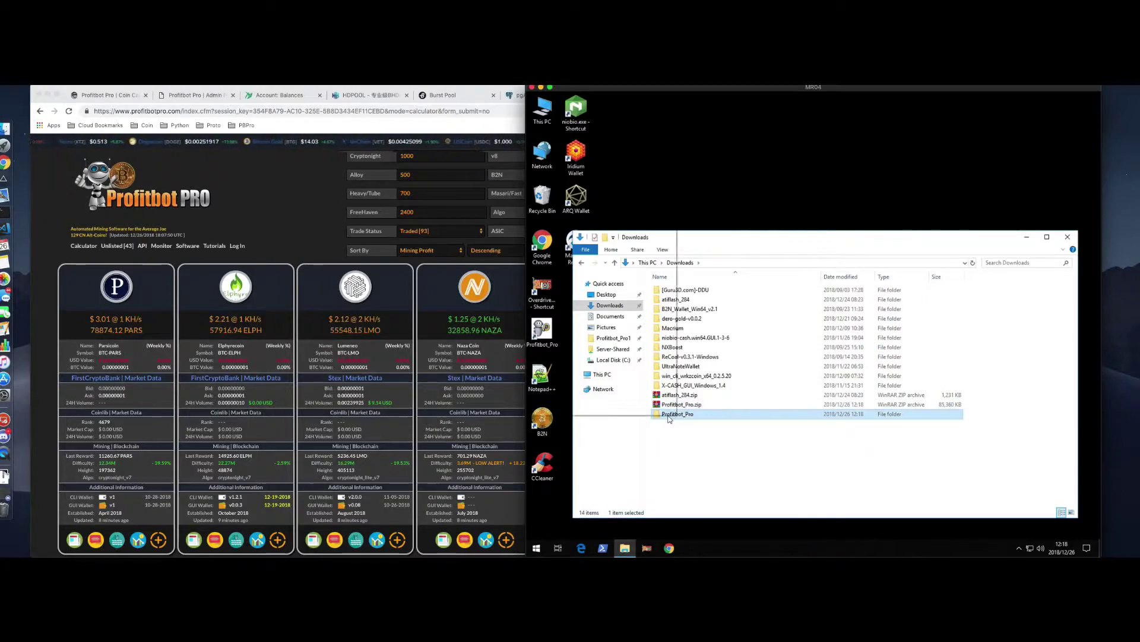
right_click(670, 418)
left_click(615, 354)
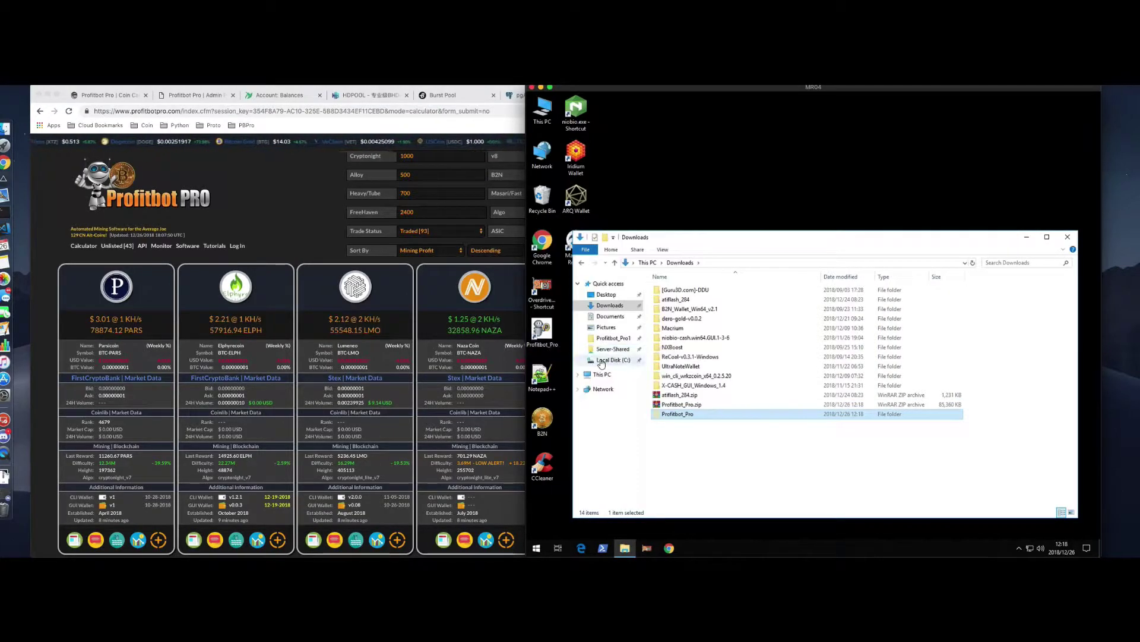
left_click(601, 360)
right_click(692, 367)
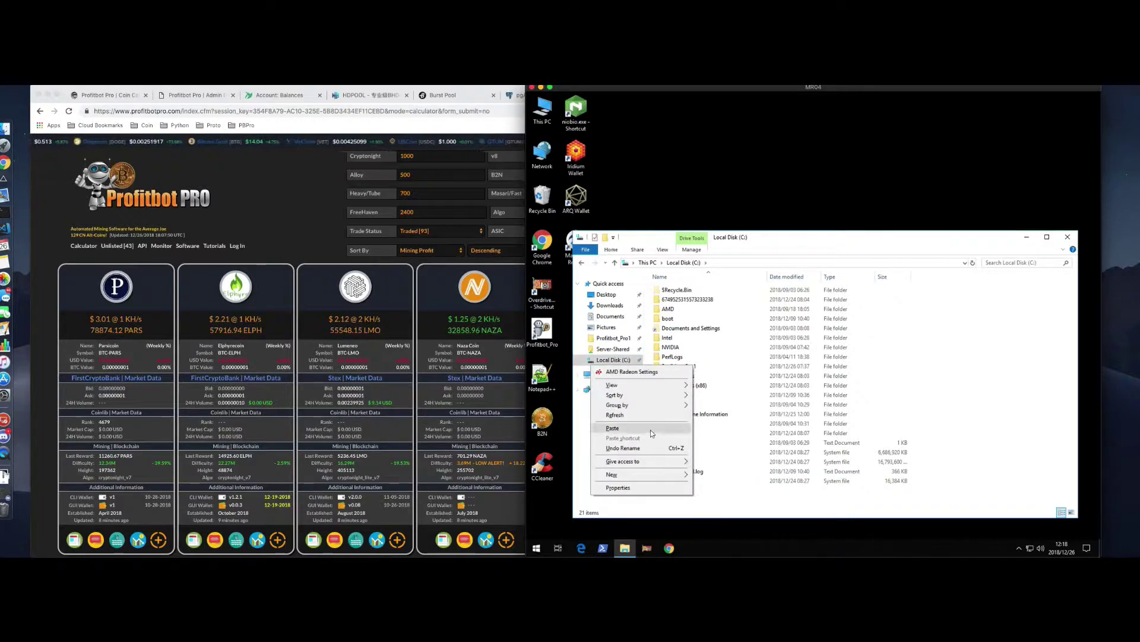
left_click(651, 428)
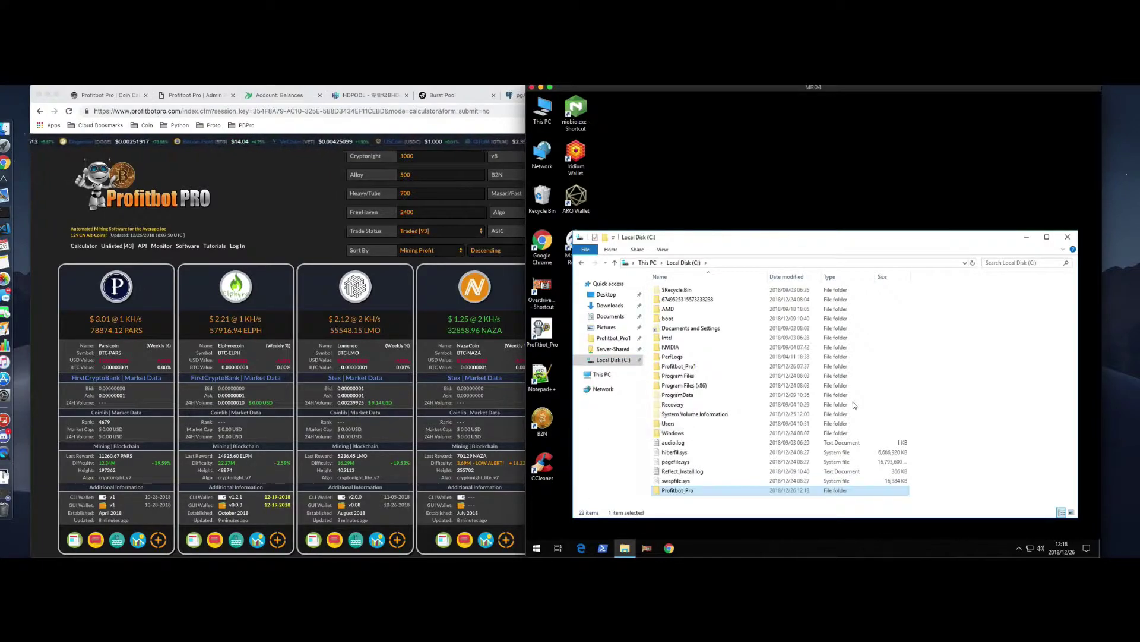
Launch Profitbot Pro from C:\Profitbot_Pro and move the xmr-stak console beside the bot
double_click(683, 491)
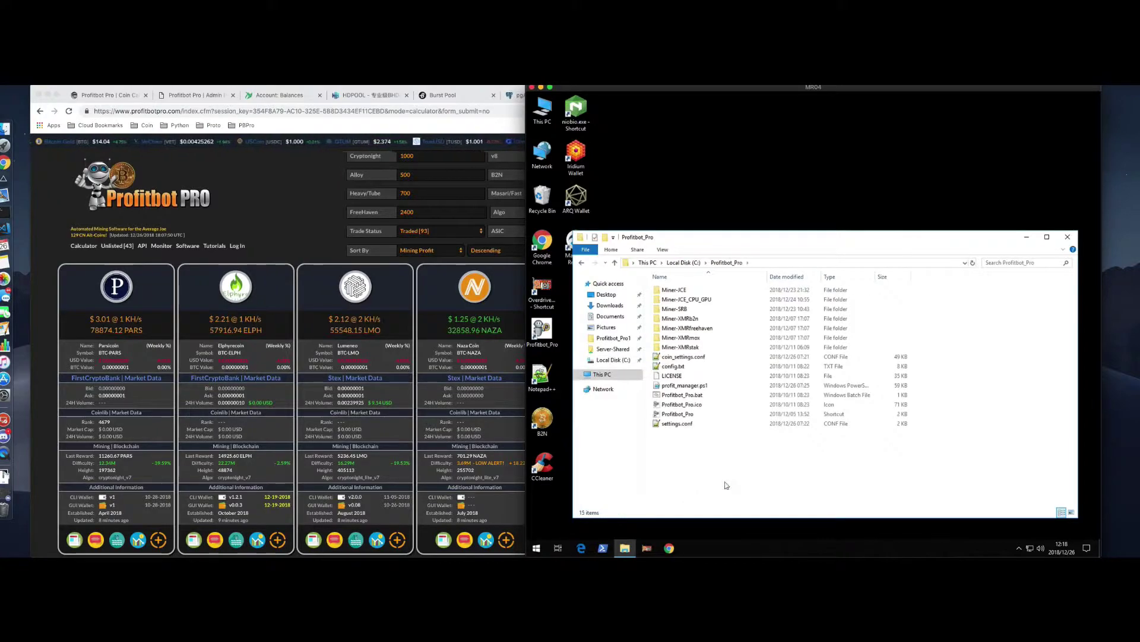
double_click(675, 414)
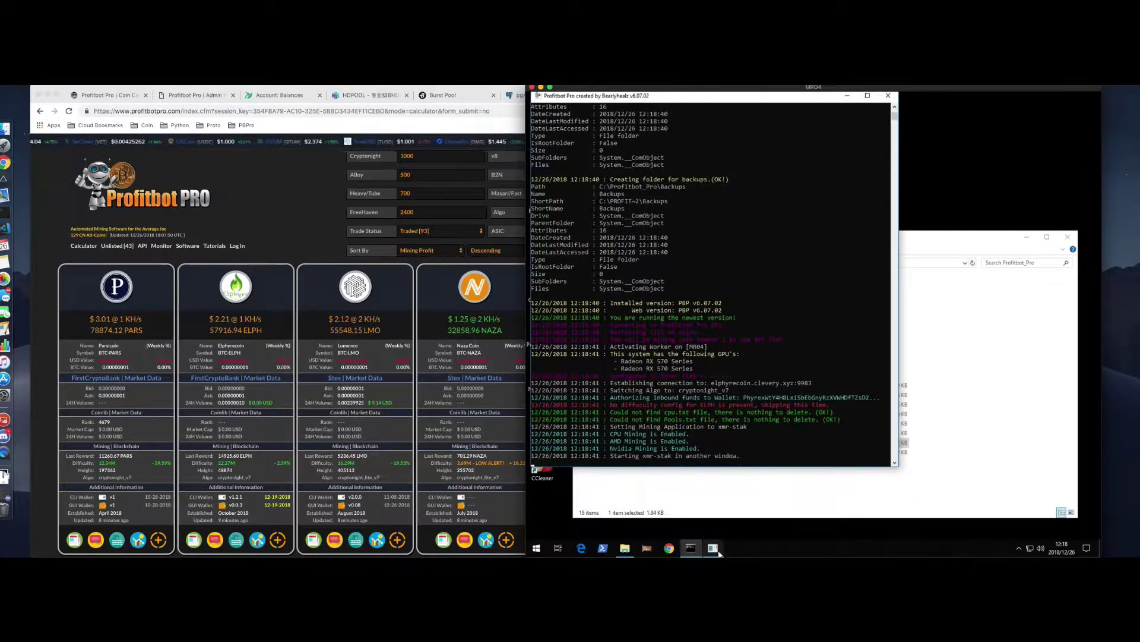
left_click(712, 548)
left_click_drag(688, 108, 850, 144)
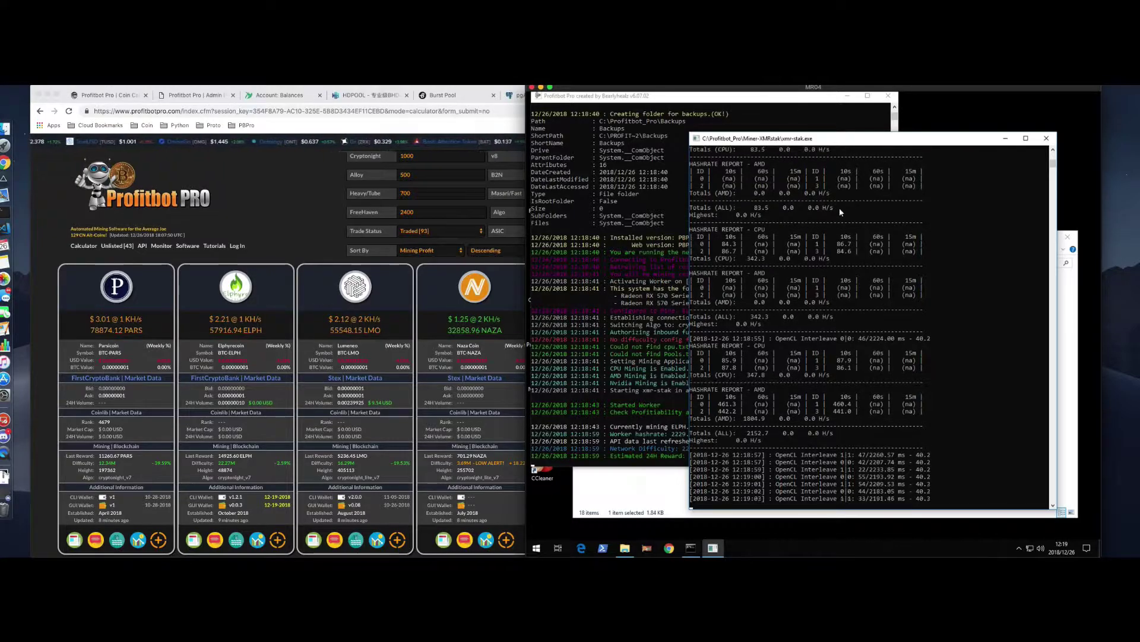
Close the Profitbot Pro and xmr-stak consoles and permanently empty the Recycle Bin
left_click(888, 96)
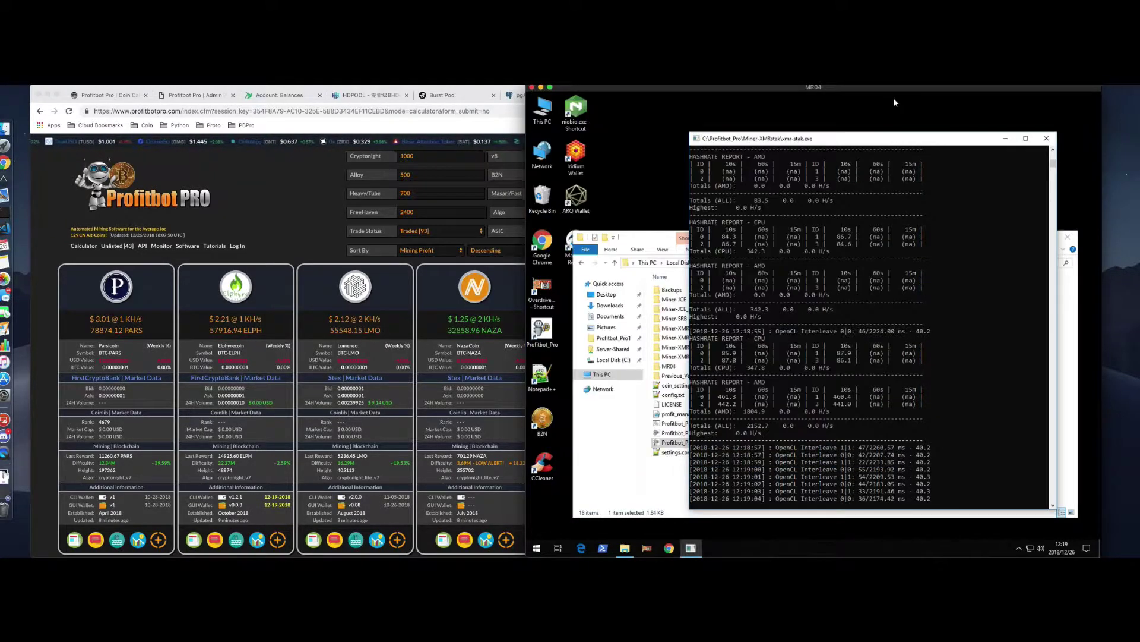
left_click(1049, 141)
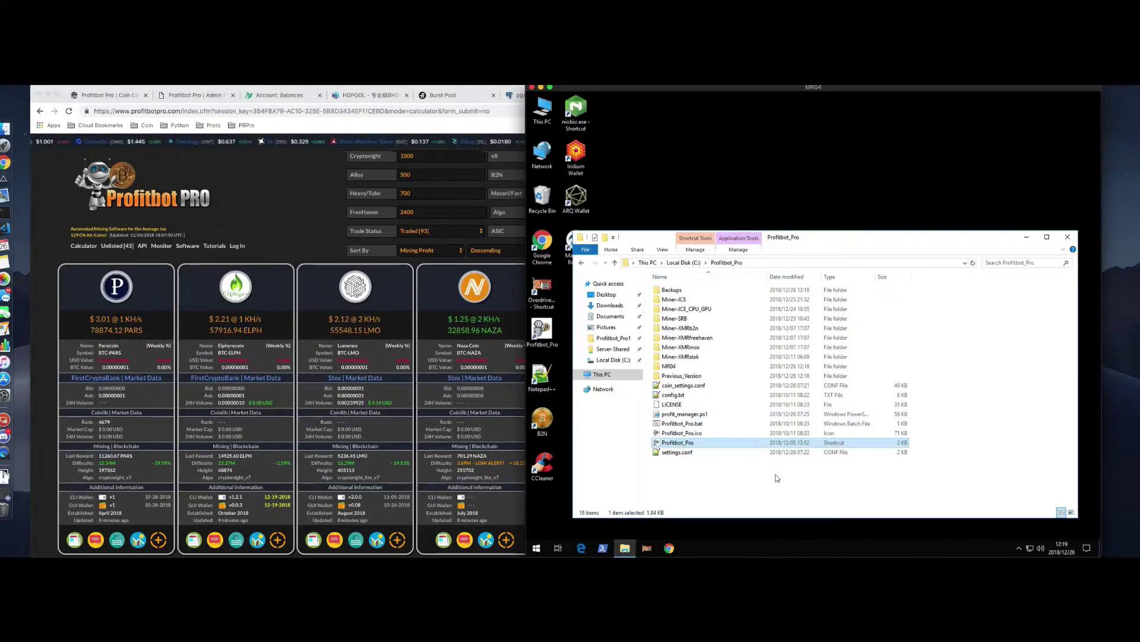
right_click(553, 202)
left_click(558, 219)
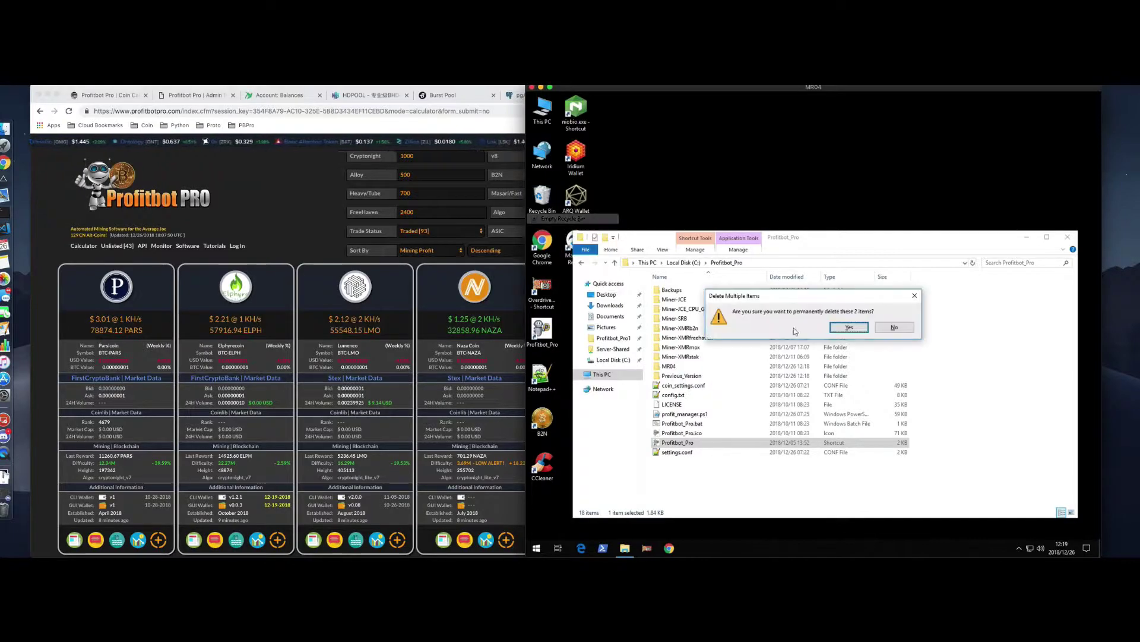
left_click(848, 326)
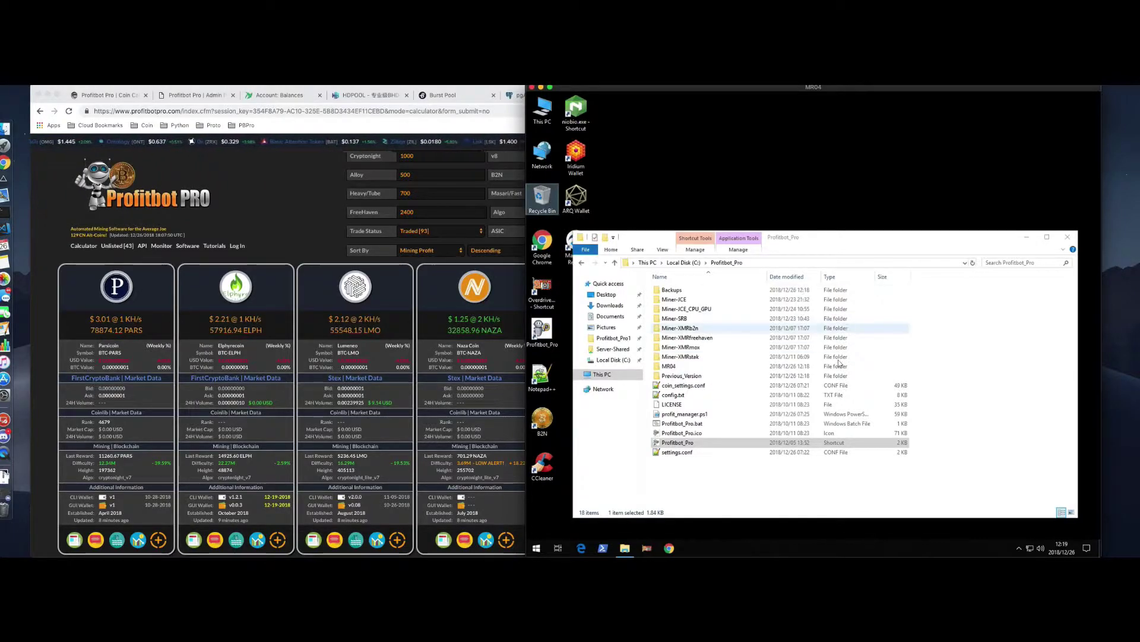
Change the version digit 7 to 6 in settings.conf, save, and select the Profitbot_Pro shortcut
left_click(757, 482)
double_click(685, 453)
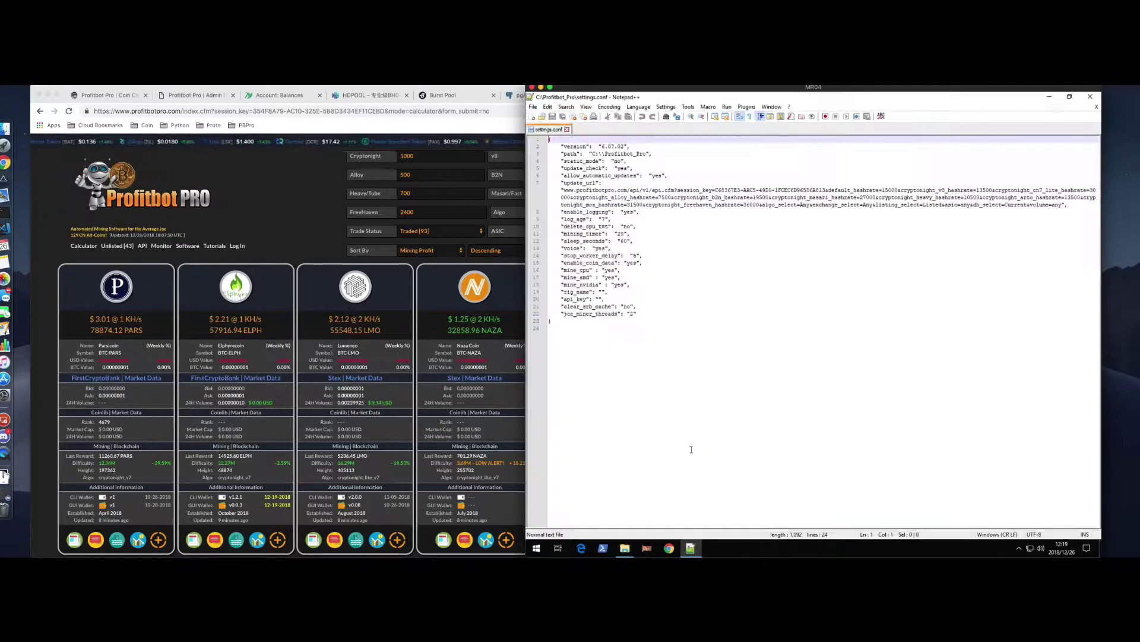
left_click(614, 147)
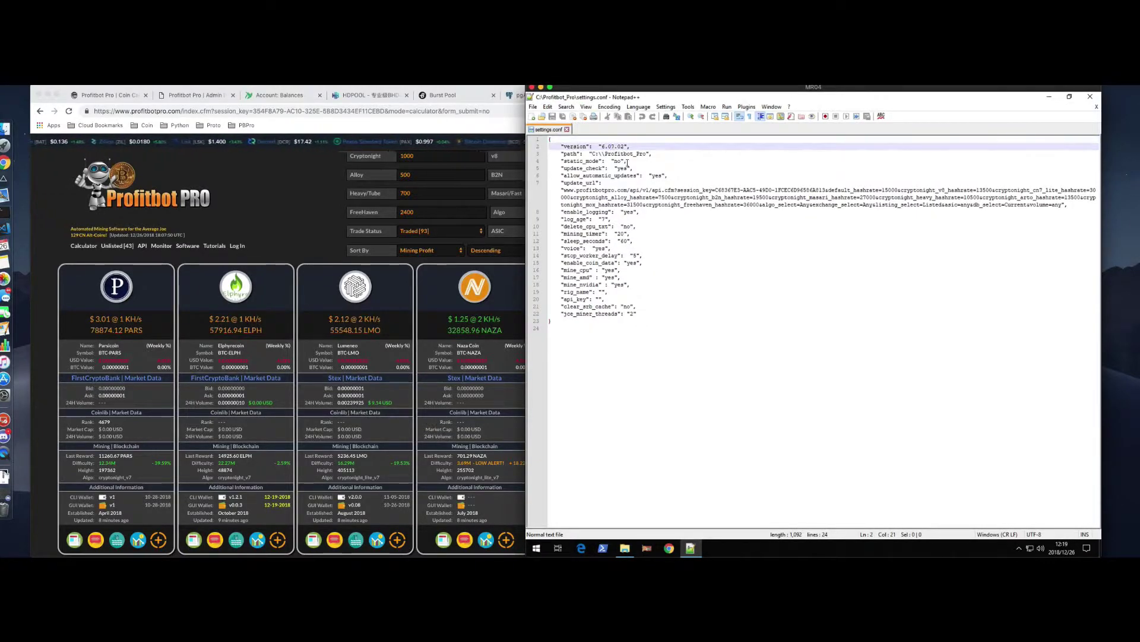
key("BackSpace")
type("6")
key("ctrl+s")
left_click(1090, 97)
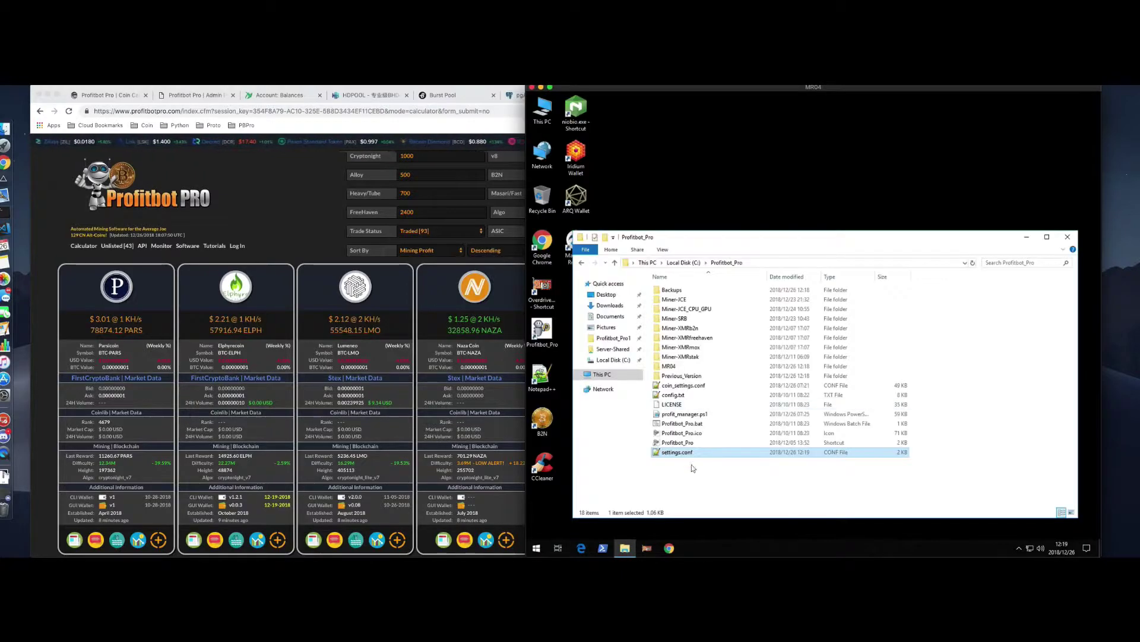
left_click(683, 443)
Launch Profitbot Pro and review its log as it updates to v6.07.02 and restarts
double_click(687, 444)
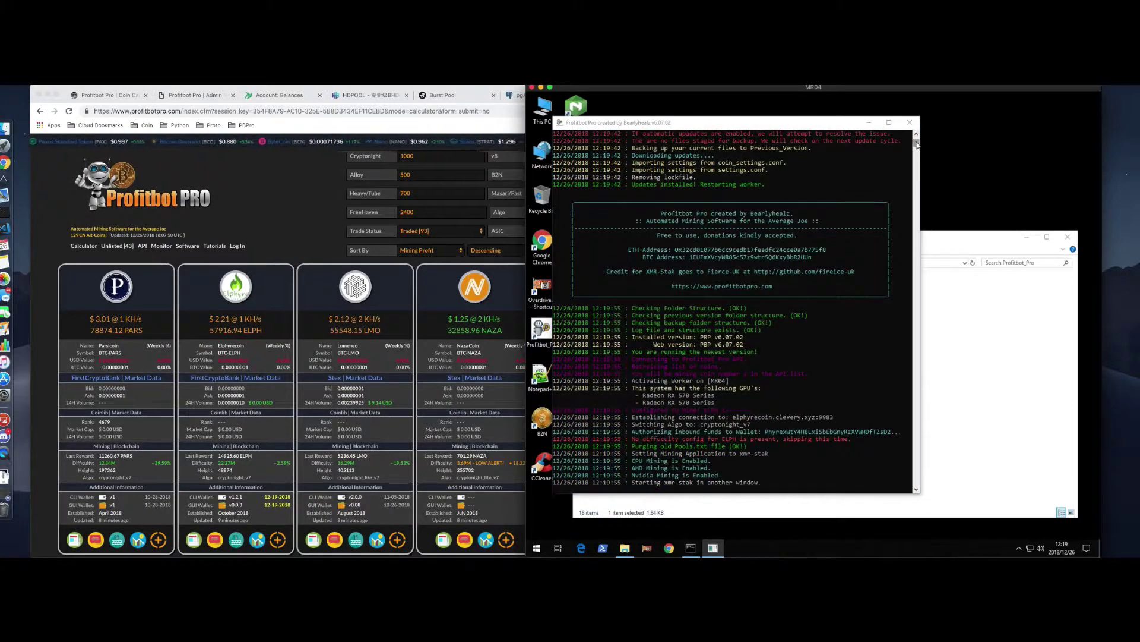
left_click(810, 162)
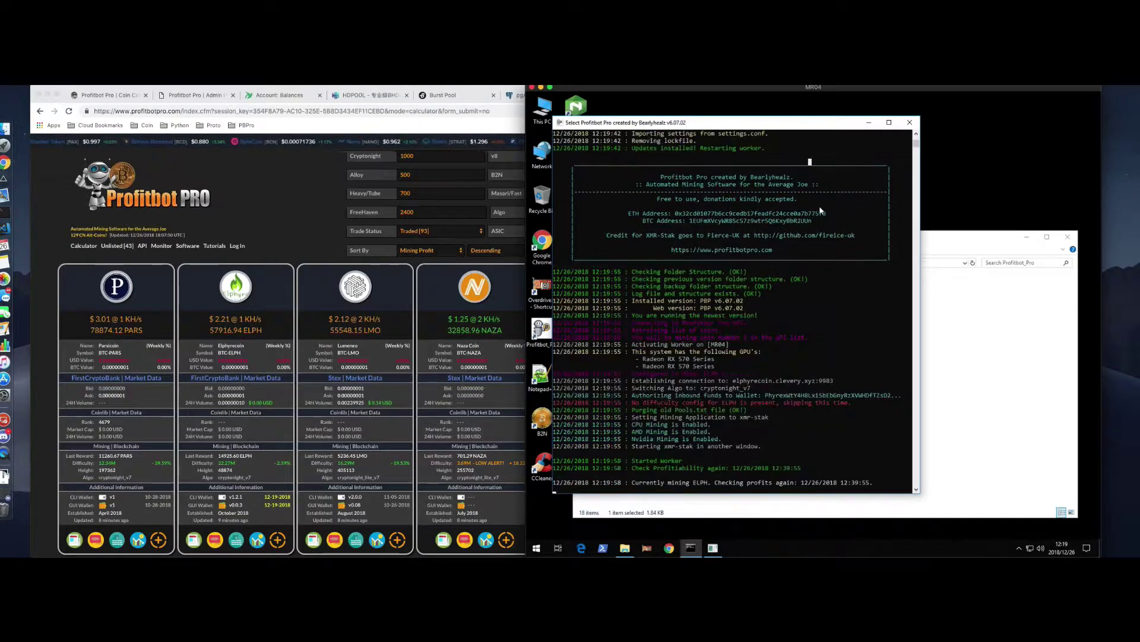
scroll(832, 330, "up", 3)
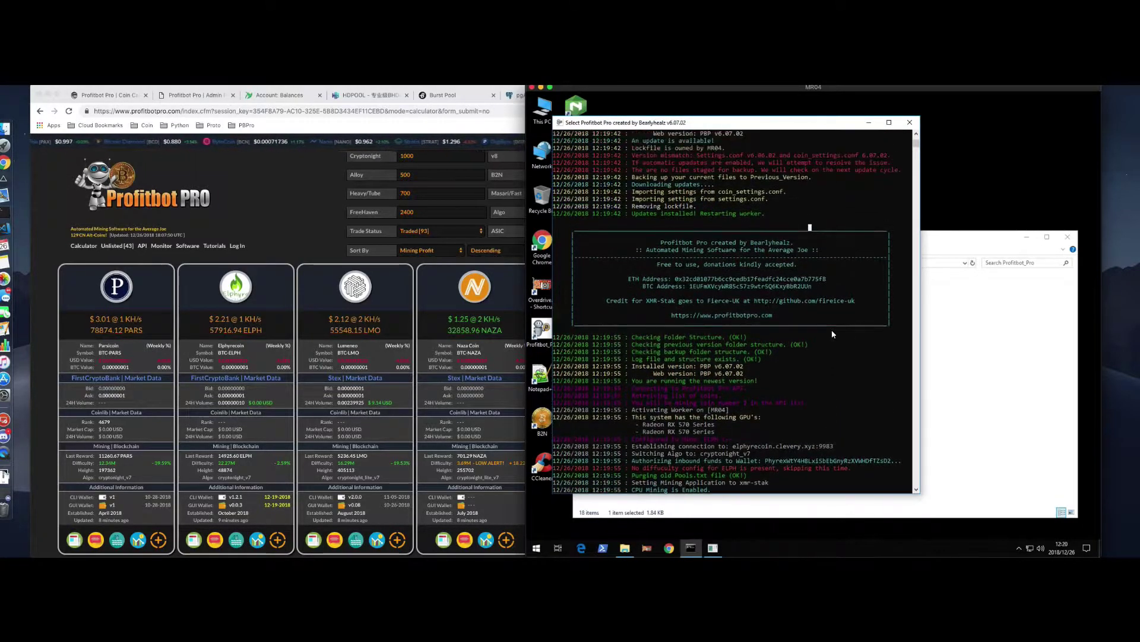
scroll(831, 329, "up", 5)
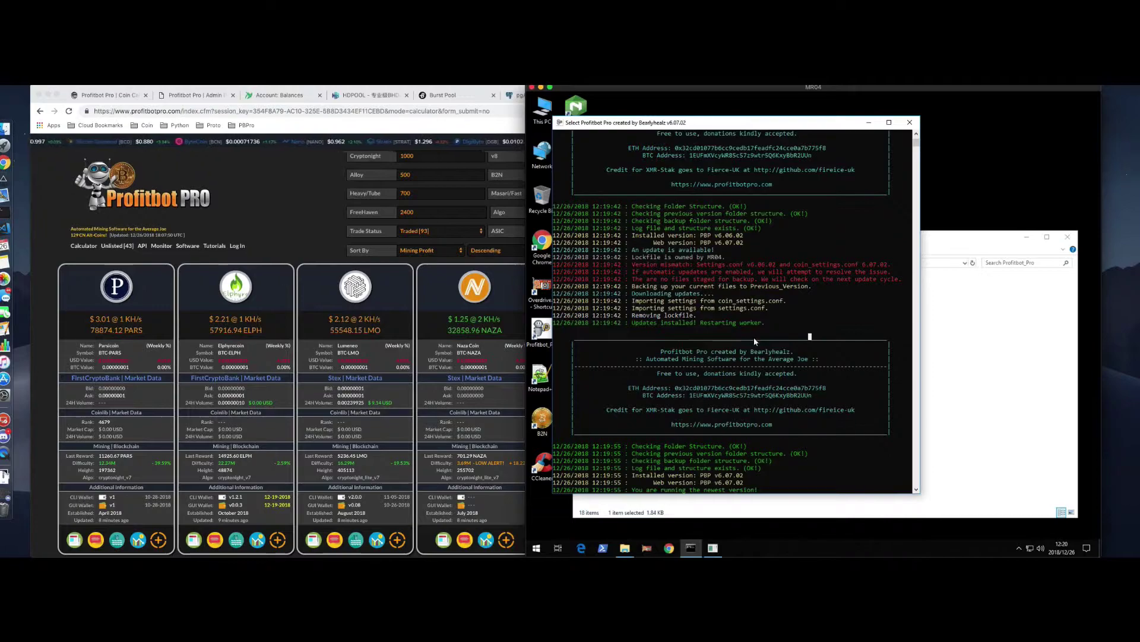
scroll(755, 336, "down", 1)
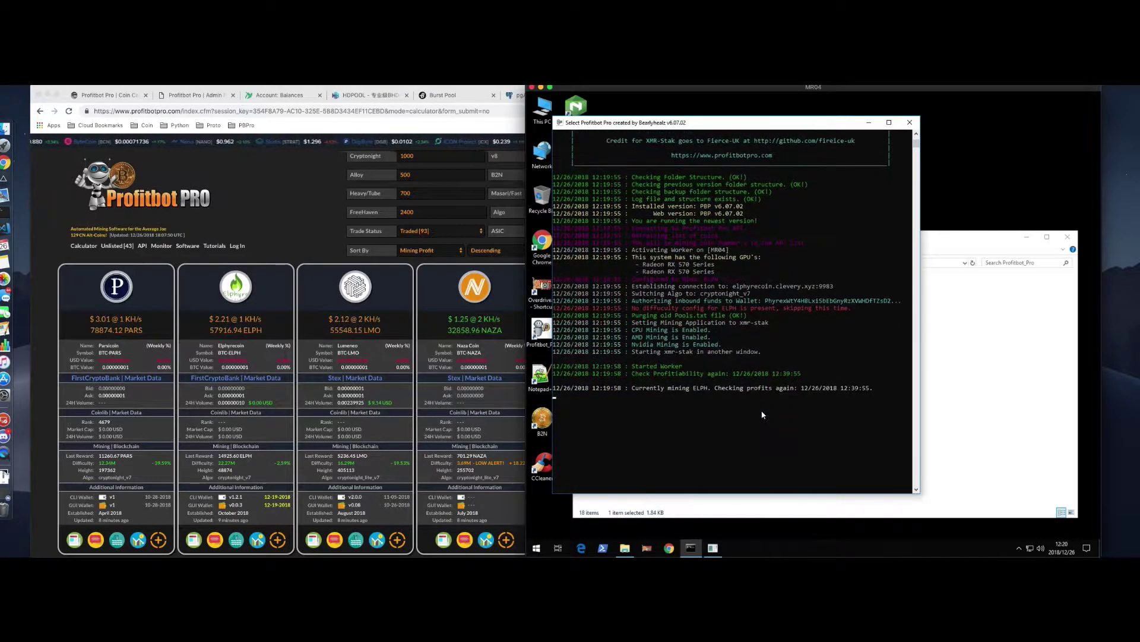
scroll(762, 414, "up", 1)
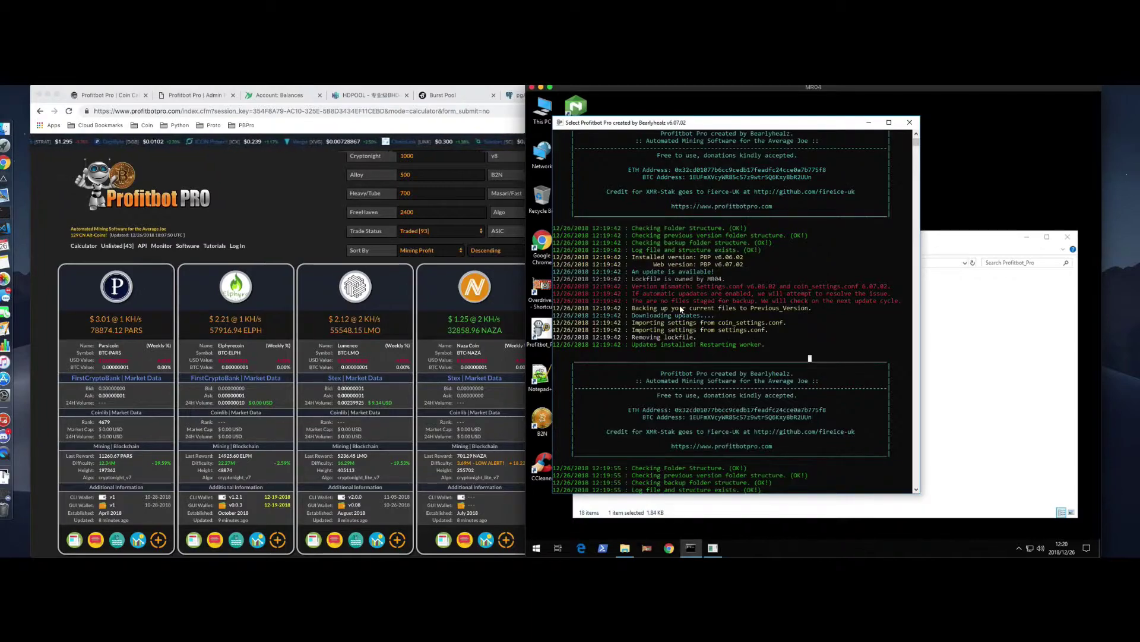
left_click(1017, 369)
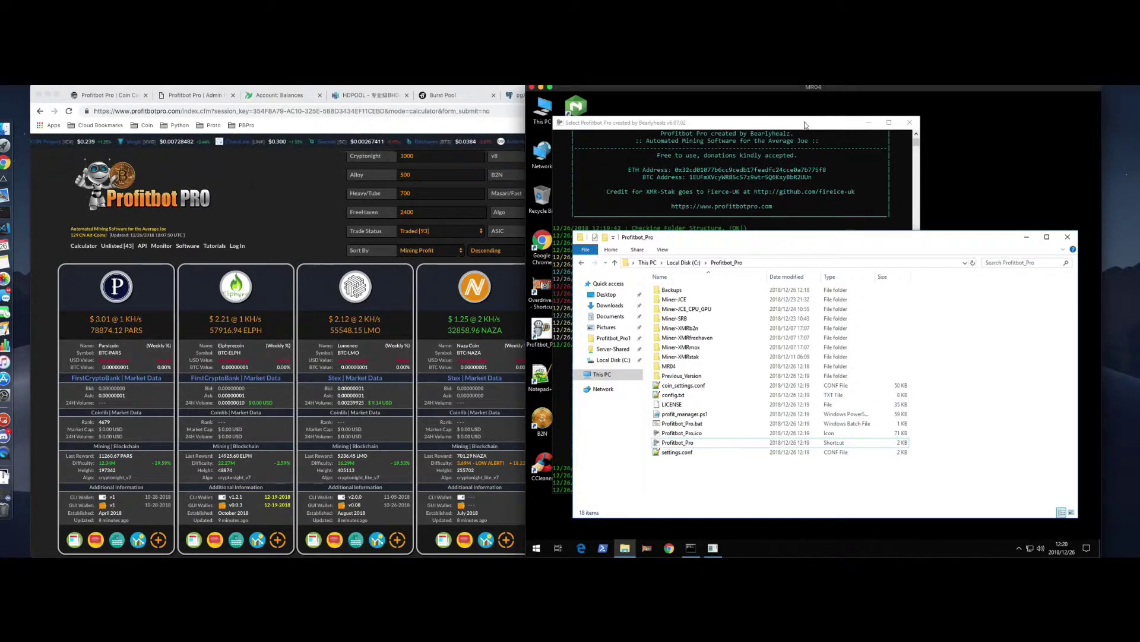
Close the bot and xmr-stak consoles, look inside Miner-JCE, then go back to Profitbot_Pro
left_click(807, 124)
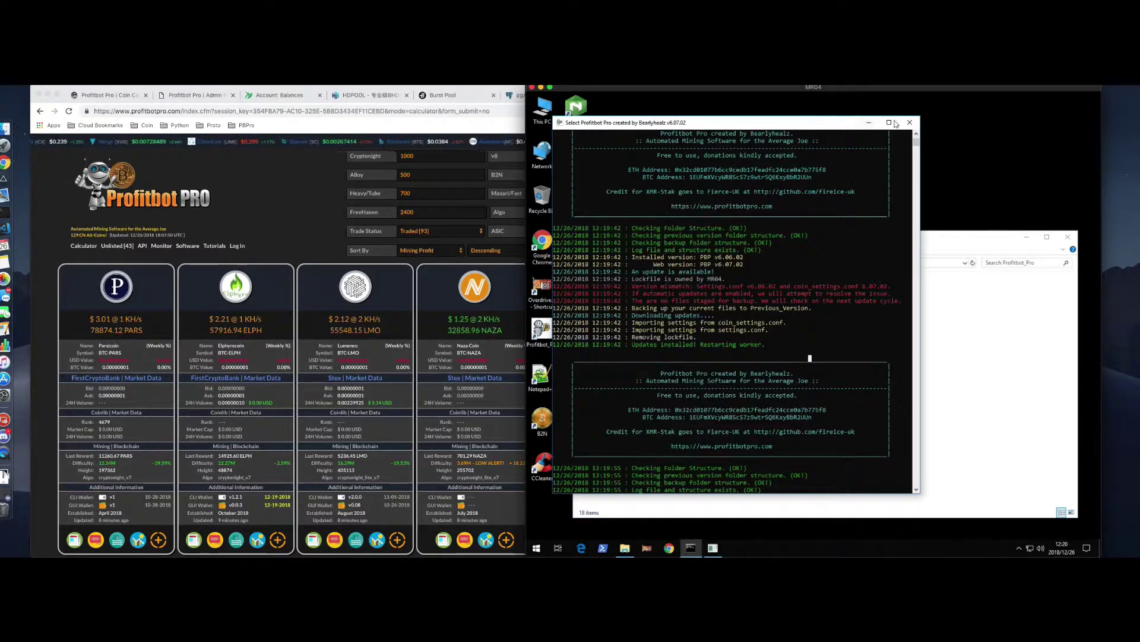
left_click(910, 122)
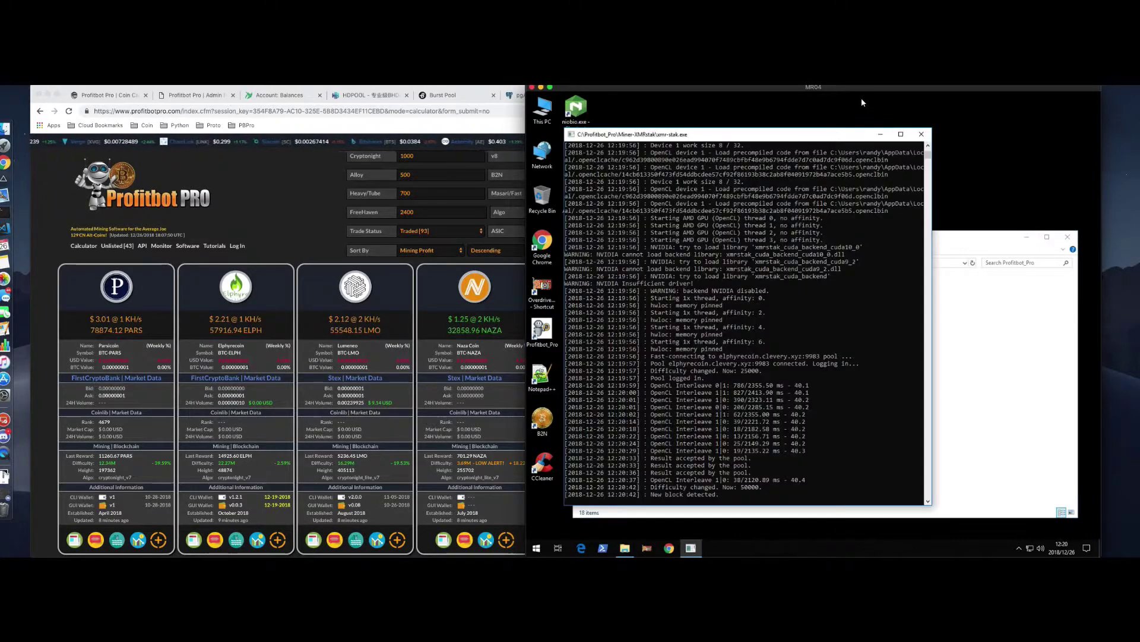
left_click(921, 136)
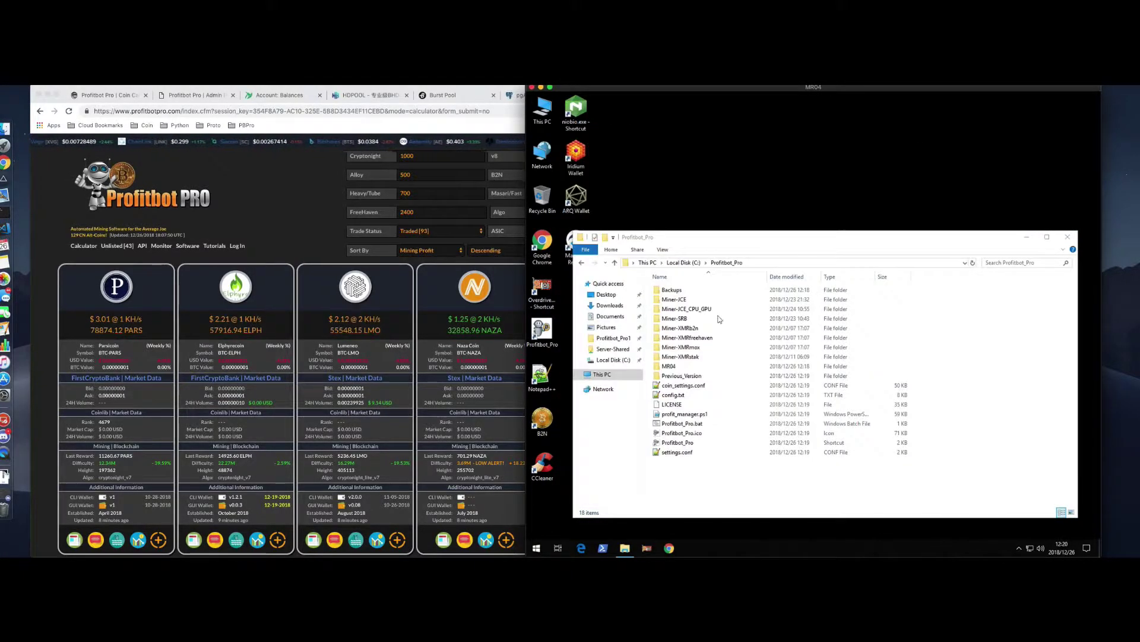
double_click(691, 301)
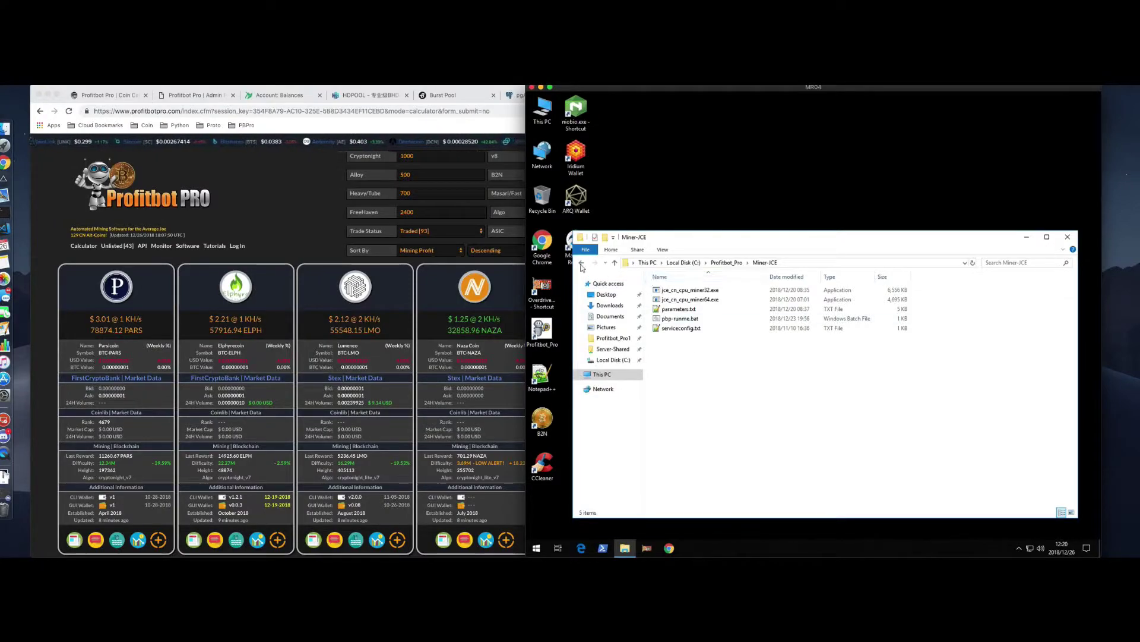
left_click(581, 265)
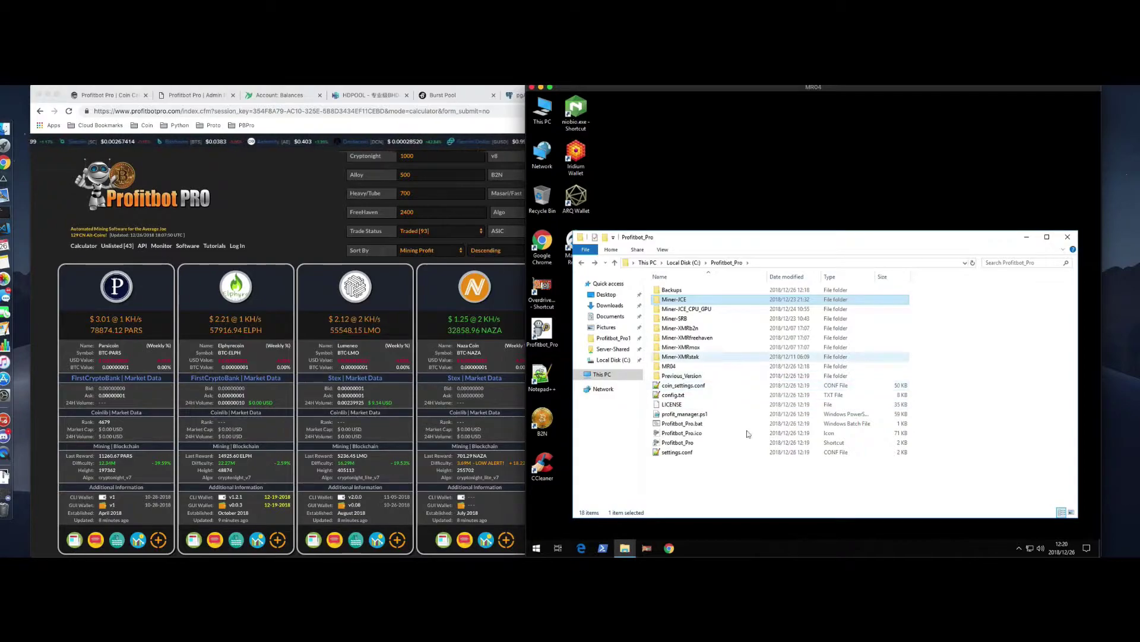
Open coin_settings.conf and delete the my_coins entries above LMO
double_click(689, 385)
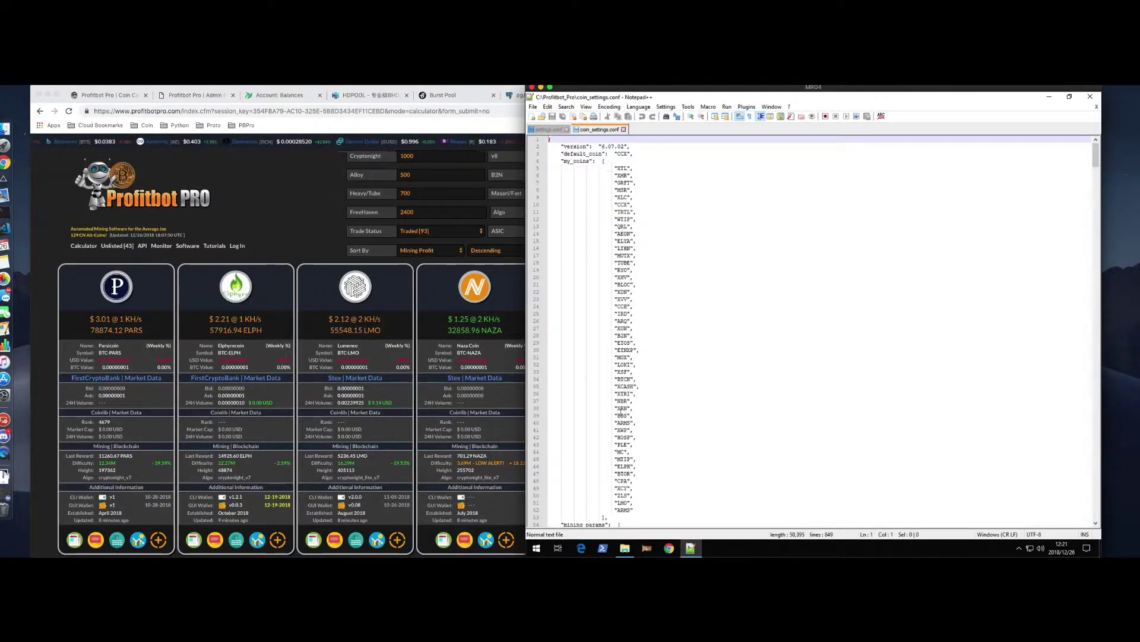
scroll(653, 446, "down", 9)
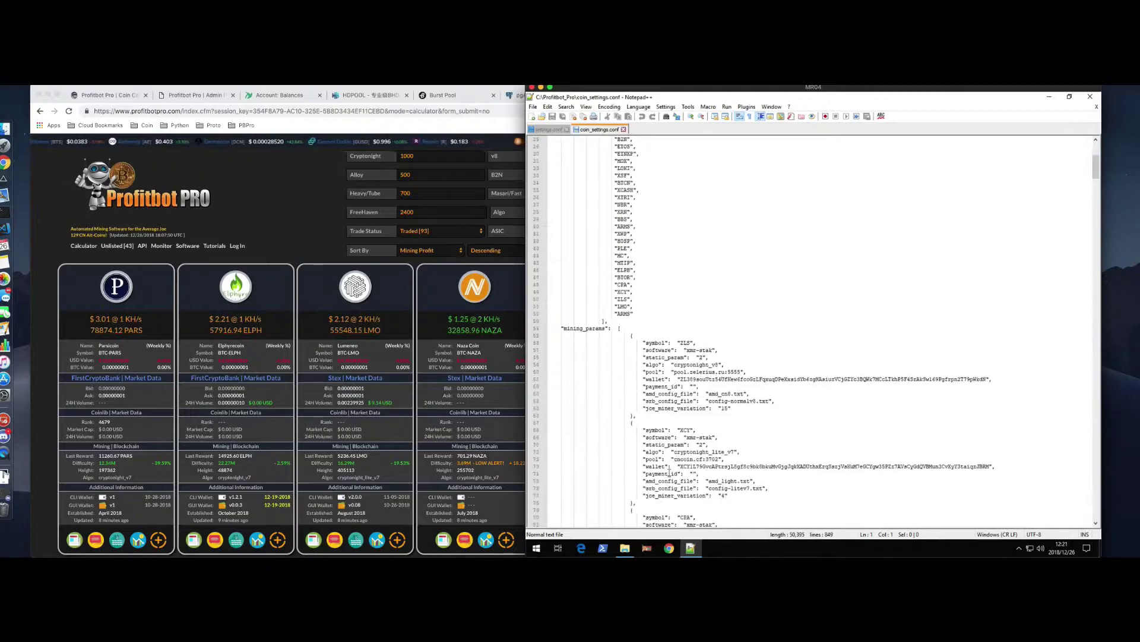
scroll(670, 473, "down", 6)
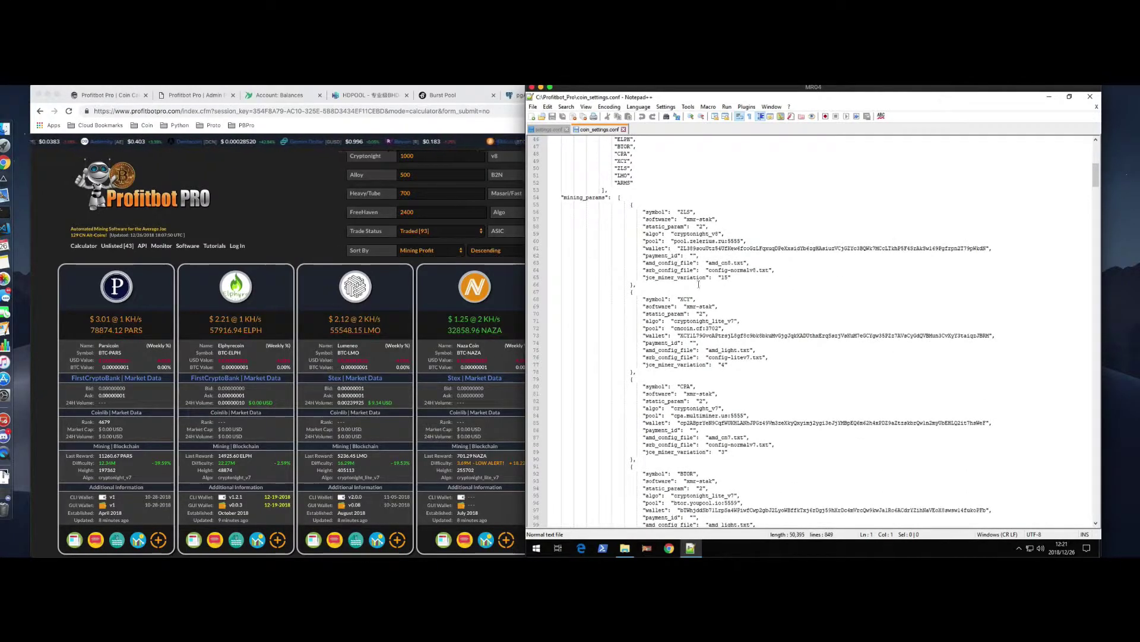
scroll(713, 306, "up", 15)
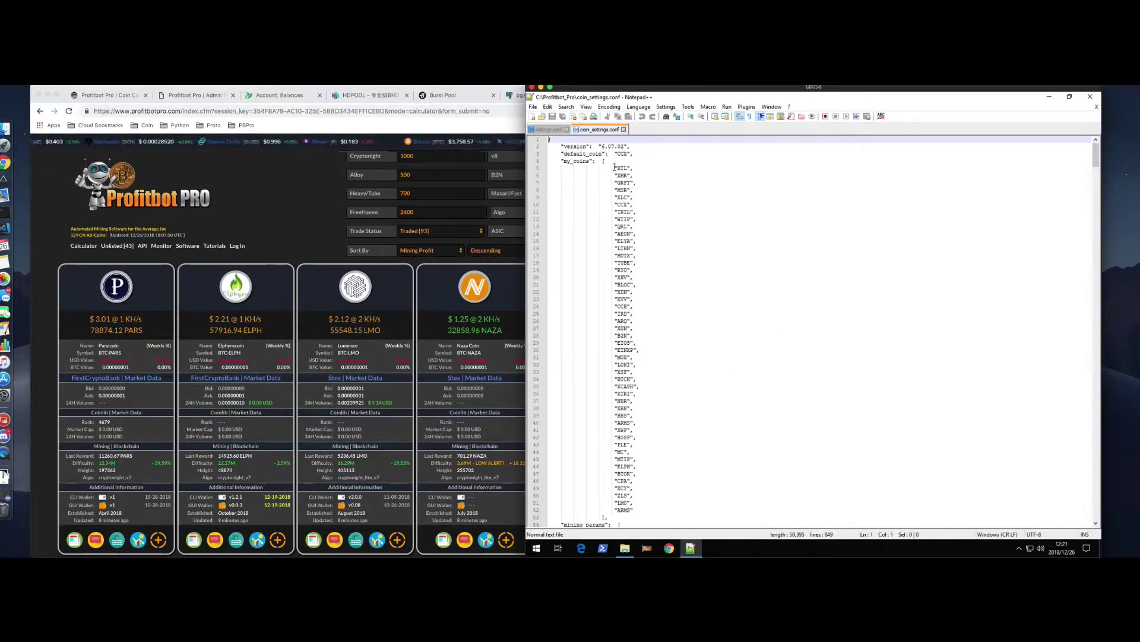
left_click_drag(615, 168, 714, 498)
key("Delete")
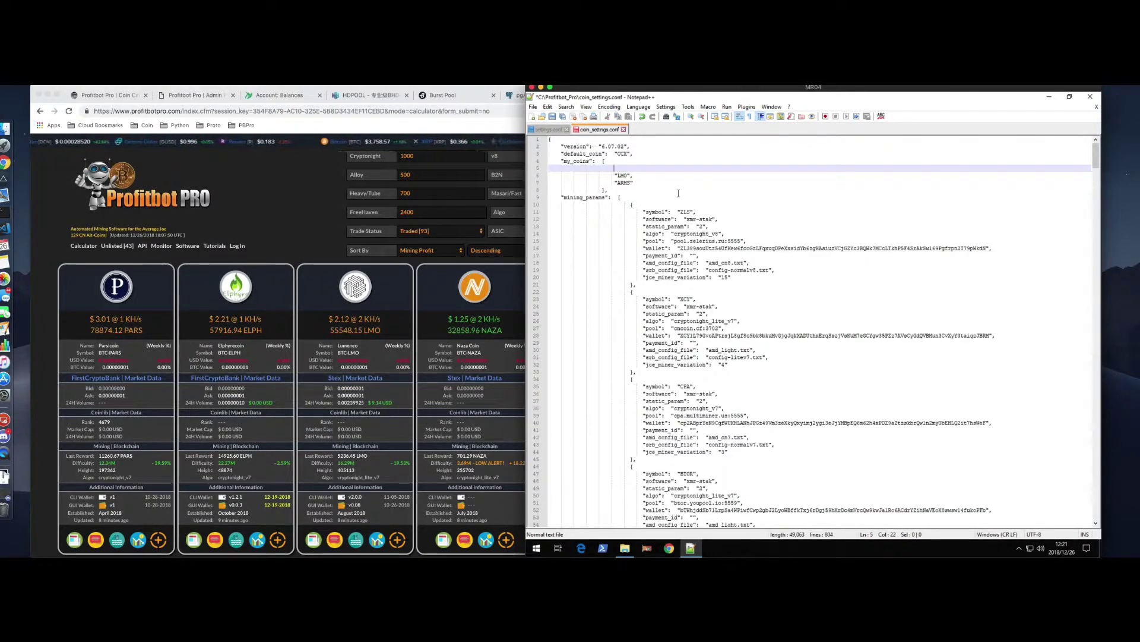
Inspect the remaining LMO and ARMS entries and the default coin value CCX
left_click_drag(643, 177, 617, 176)
left_click(639, 183)
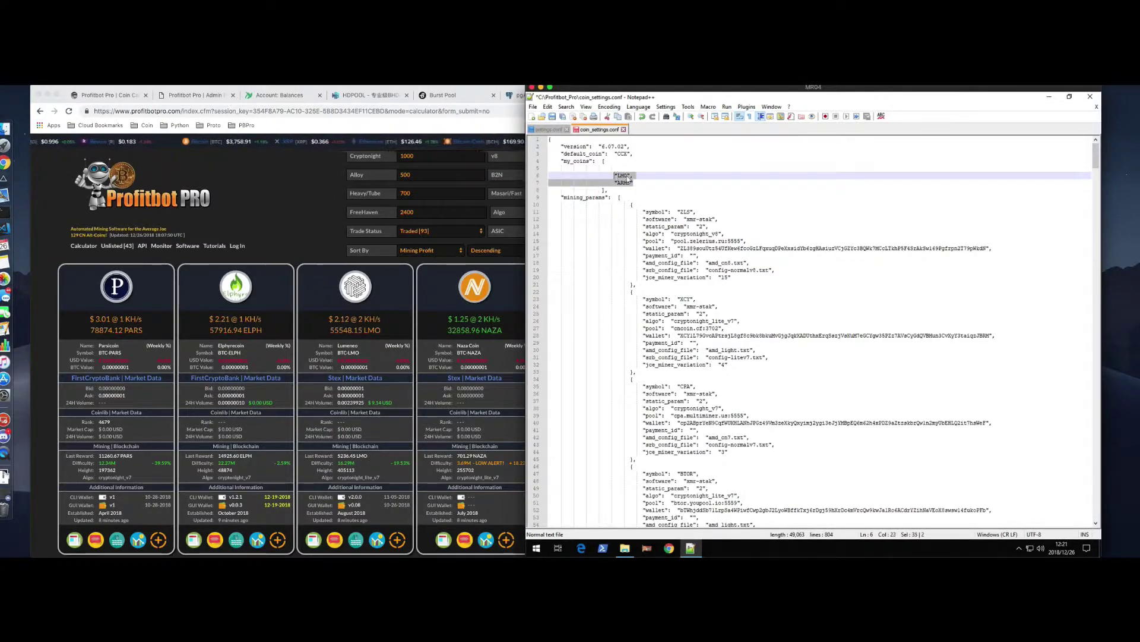
left_click(679, 164)
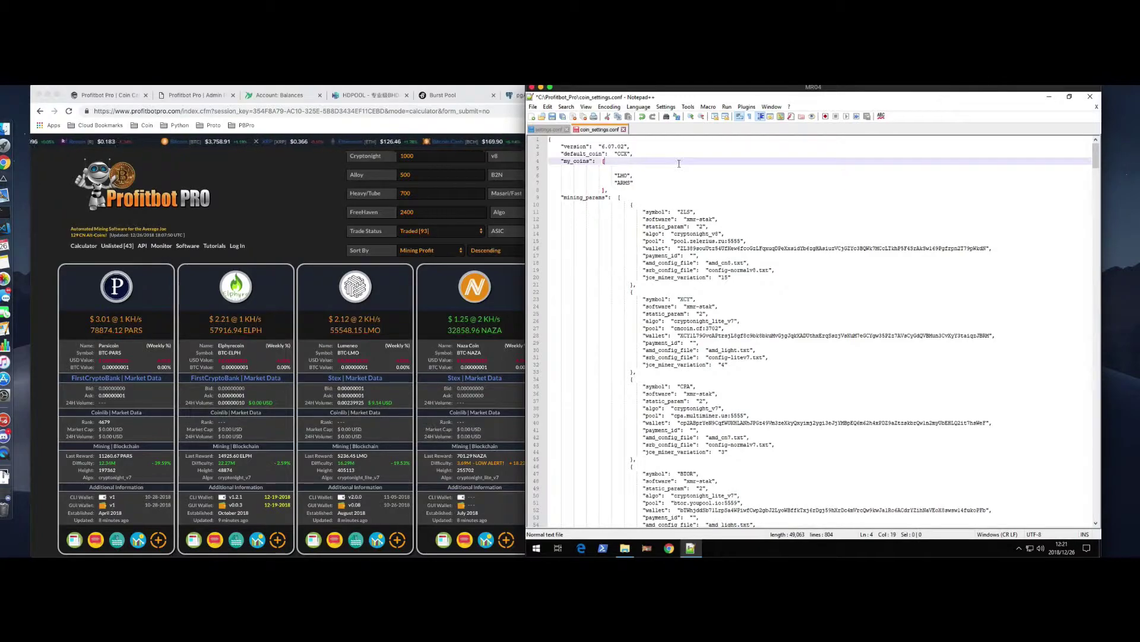
double_click(621, 154)
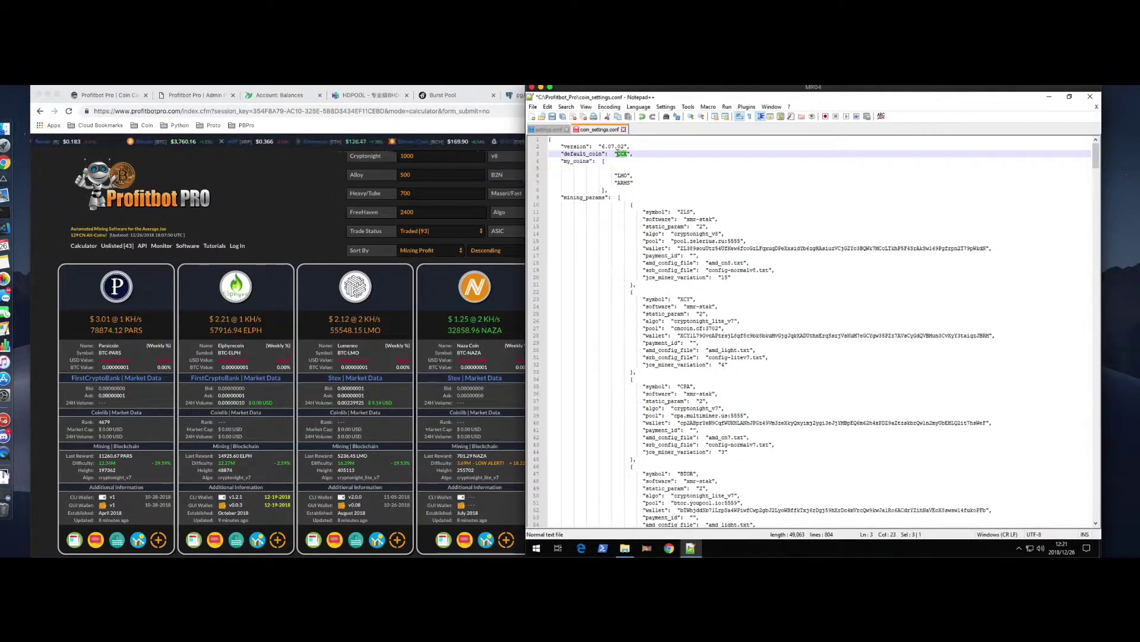
left_click(623, 154)
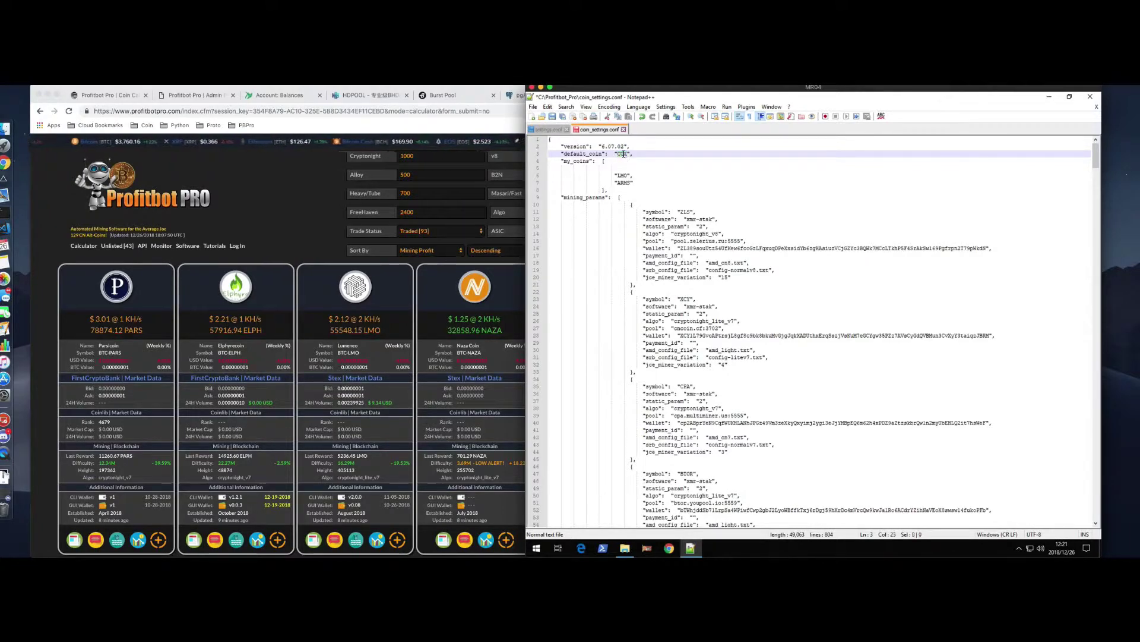
key("Right")
key("Right")
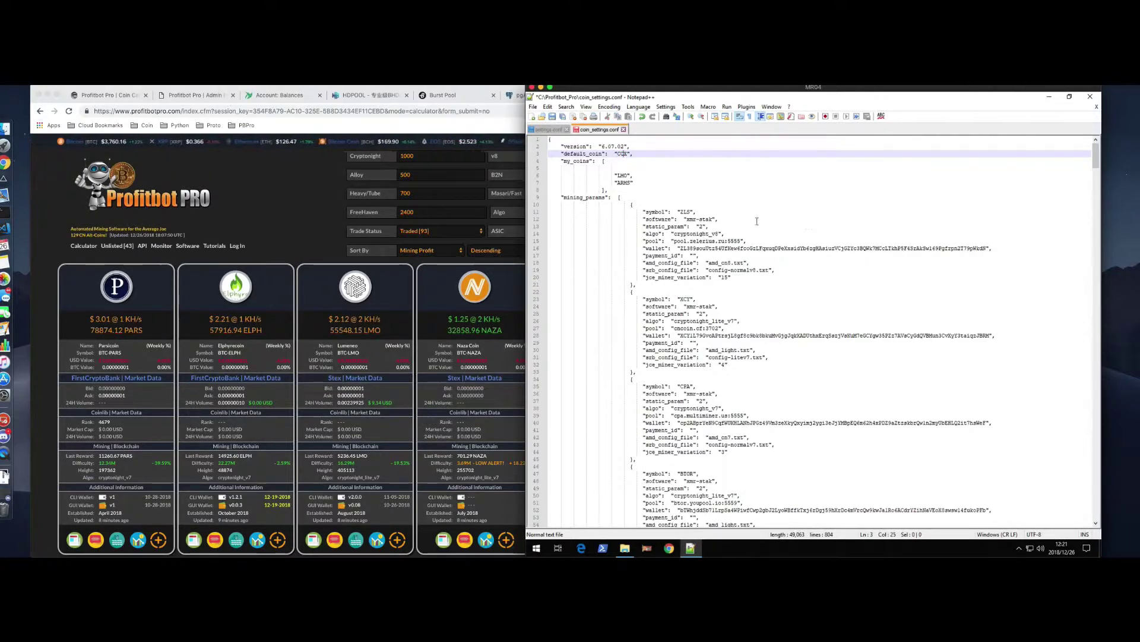
left_click(640, 184)
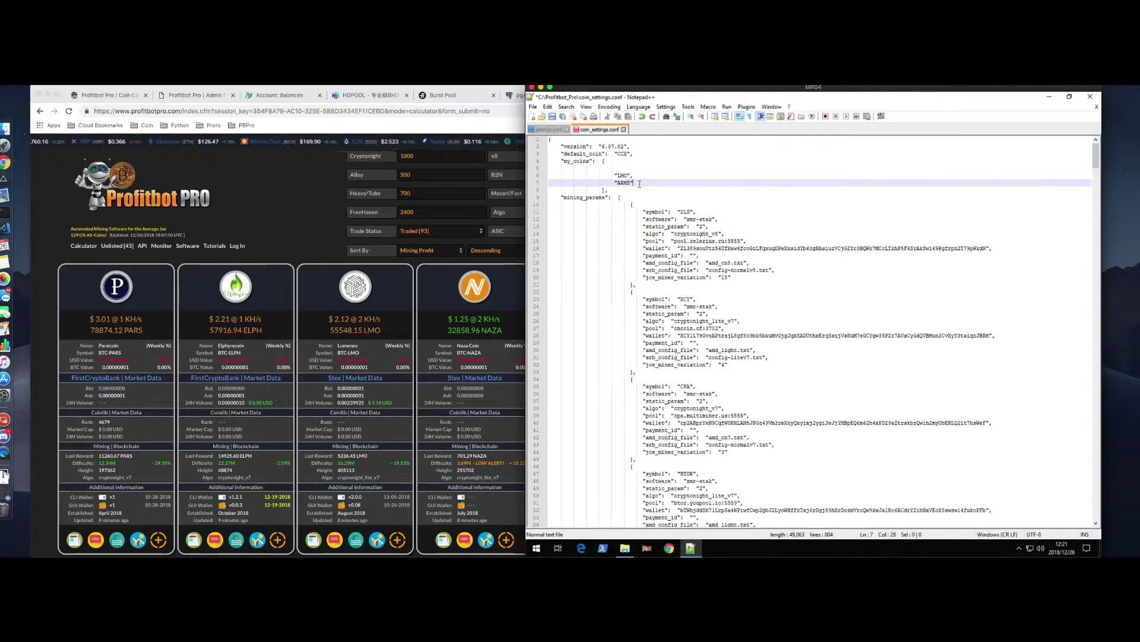
Add an "XTL" entry after ARMS, then remove it again, and highlight the ZLS mining_params
type(",")
key("Return")
type("\"")
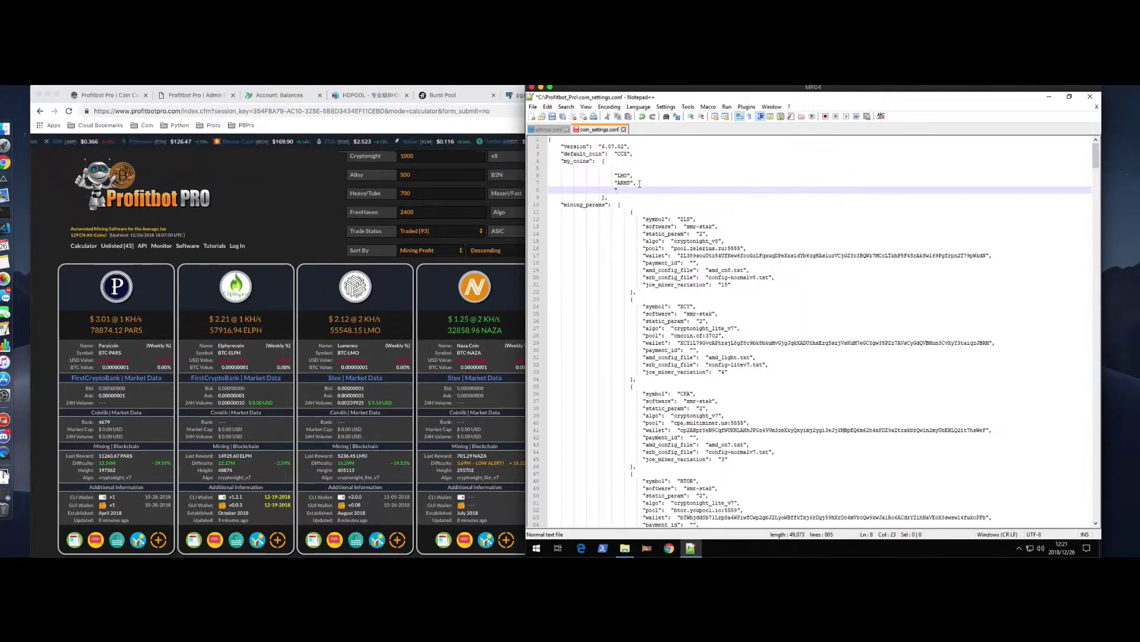
key("Left")
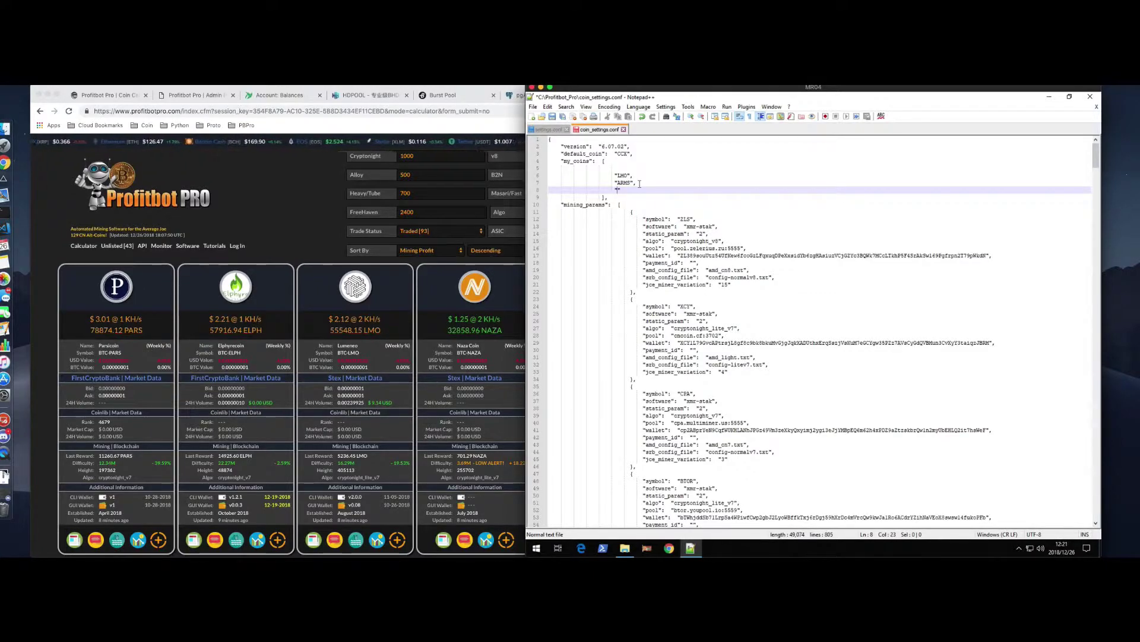
type("XTL")
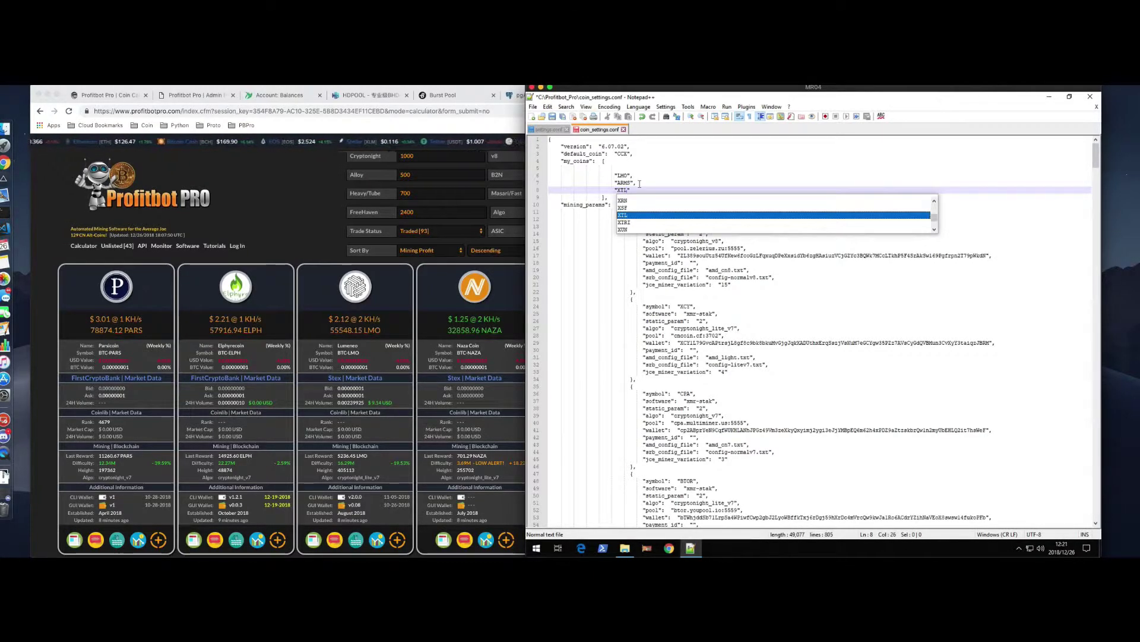
key("Right")
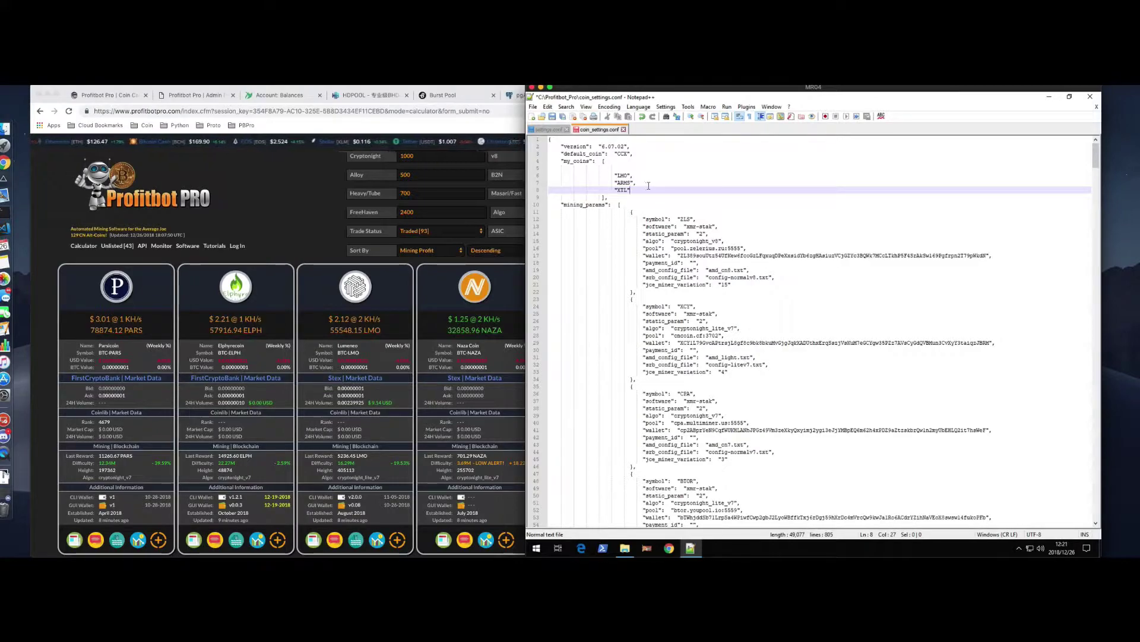
left_click_drag(634, 182, 636, 189)
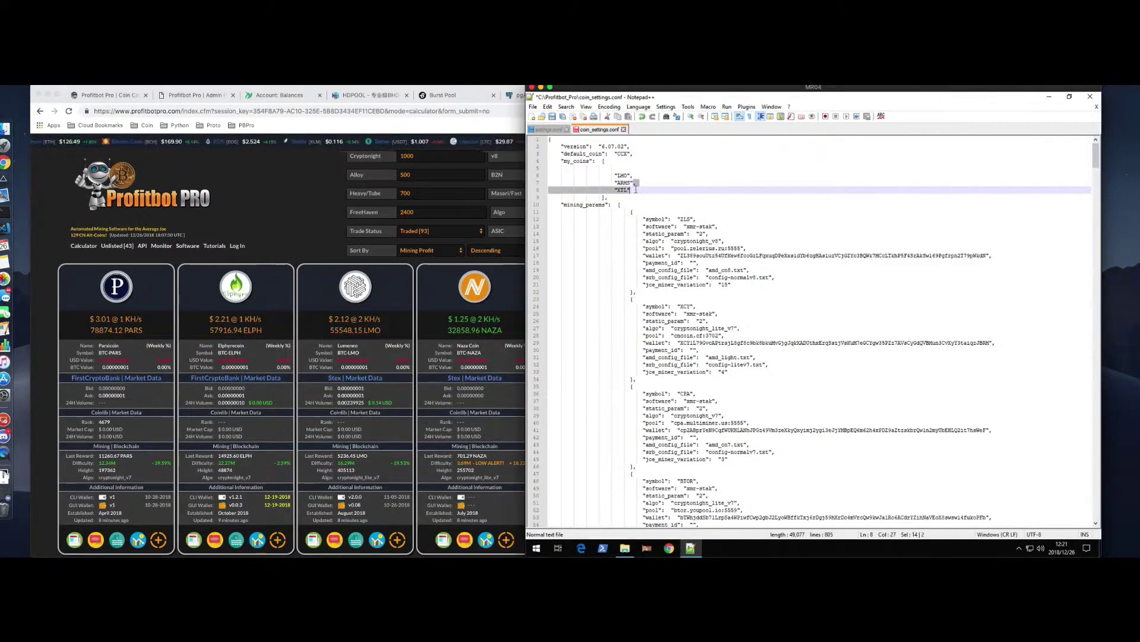
key("BackSpace")
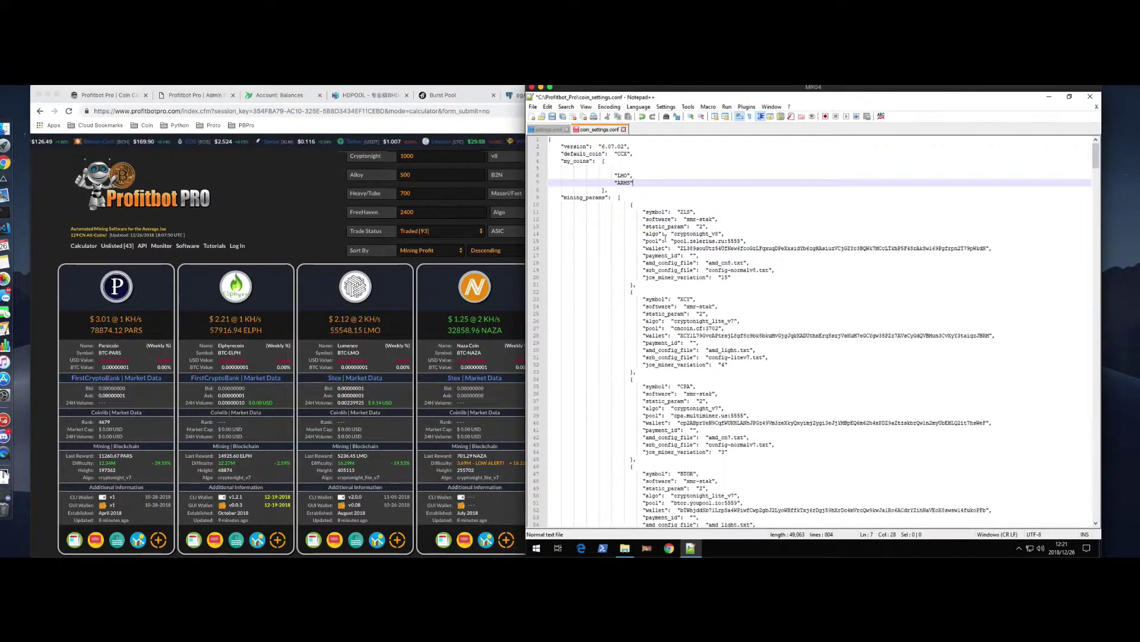
left_click_drag(629, 204, 636, 297)
Scroll to the end of coin_settings.conf and select the entire file text
left_click(643, 277)
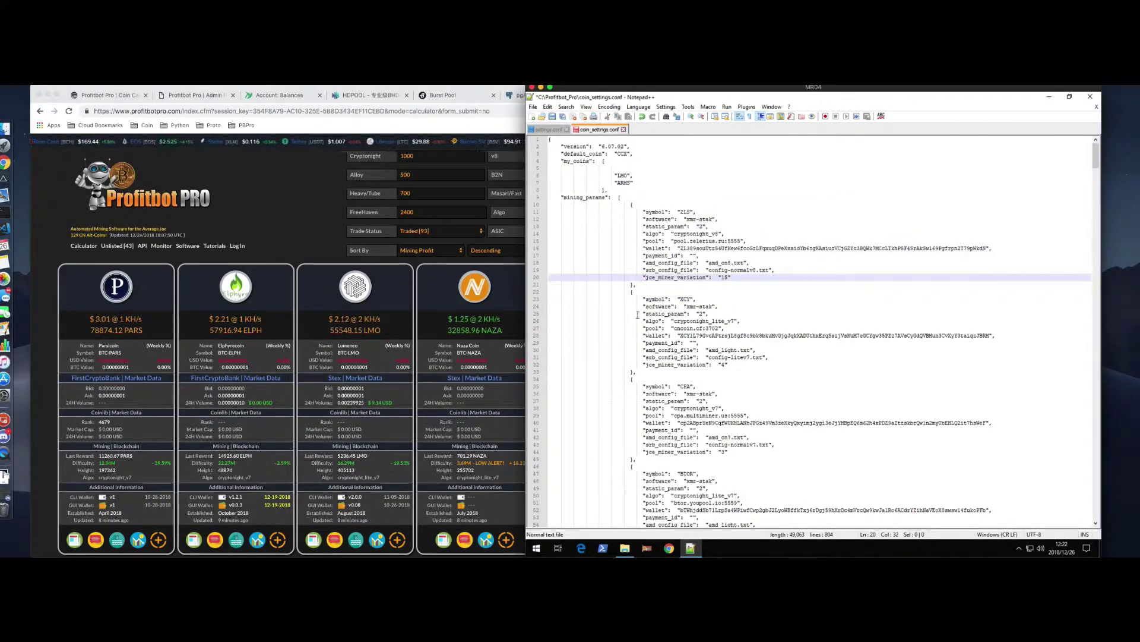
scroll(639, 314, "down", 20)
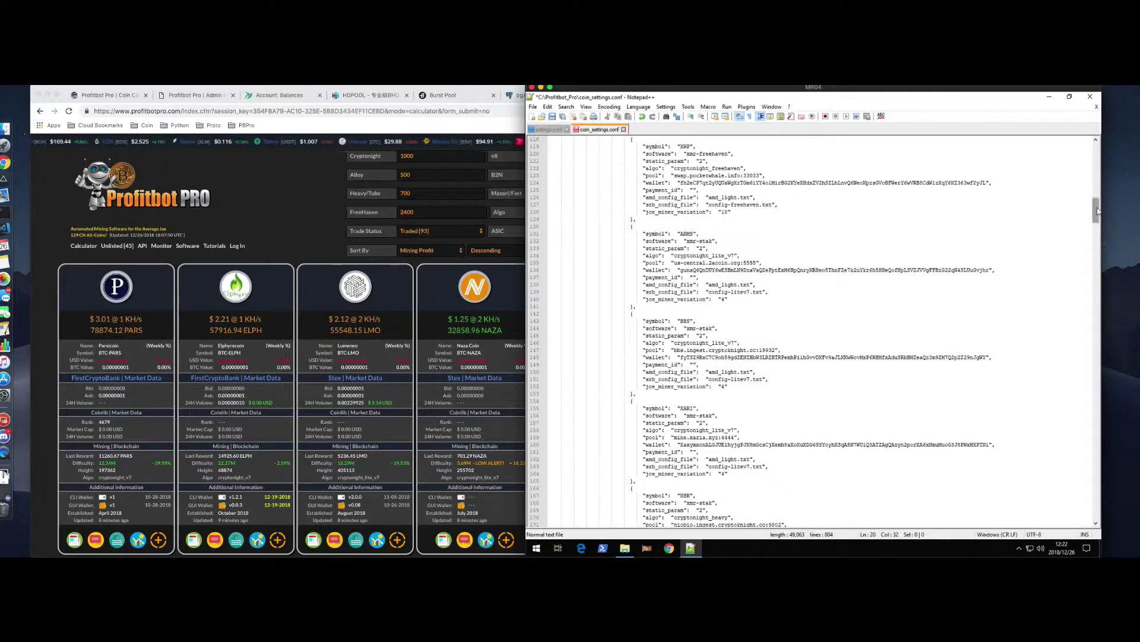
left_click_drag(1098, 211, 1098, 507)
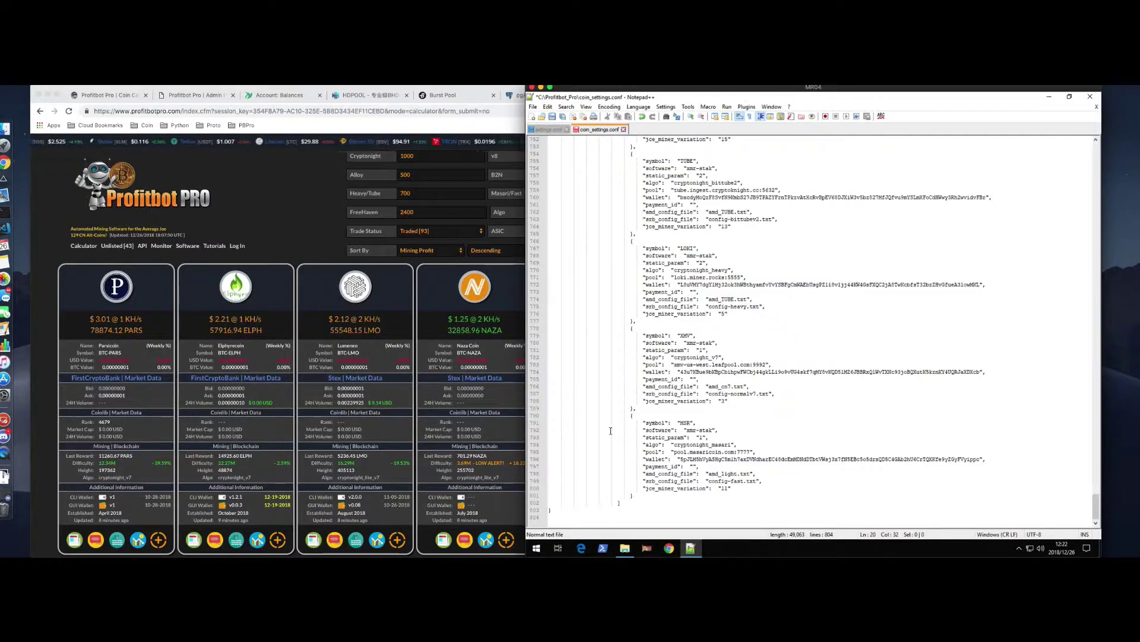
left_click_drag(553, 510, 555, 488)
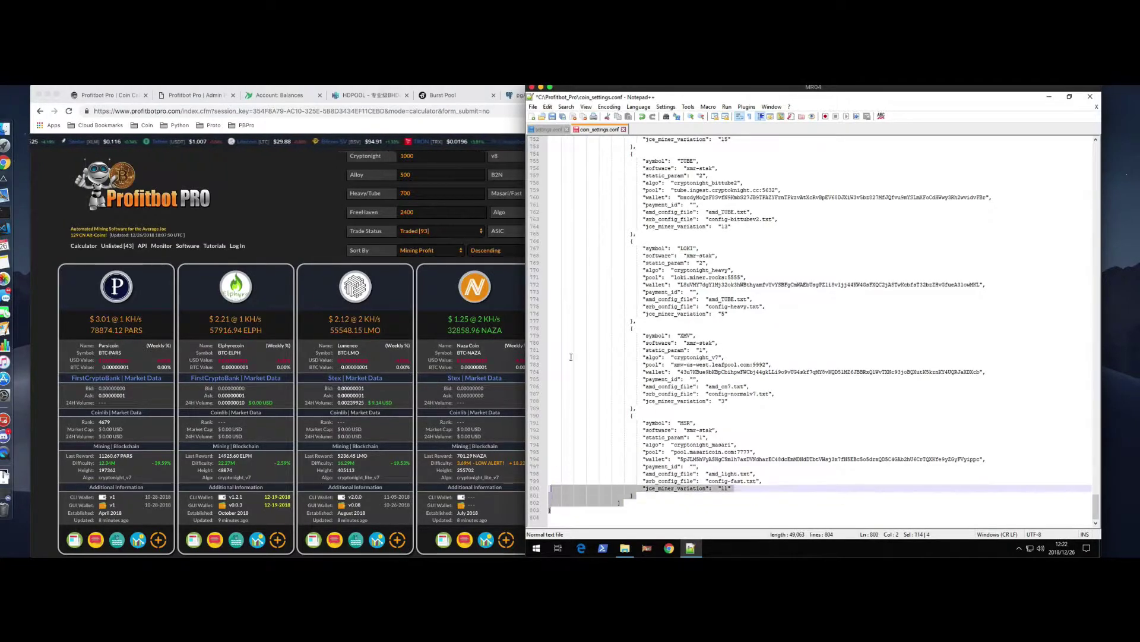
left_click_drag(573, 340, 551, 132)
key("ctrl+a")
Paste the coin settings into JSONLint and validate, getting a Valid JSON result
left_click(253, 189)
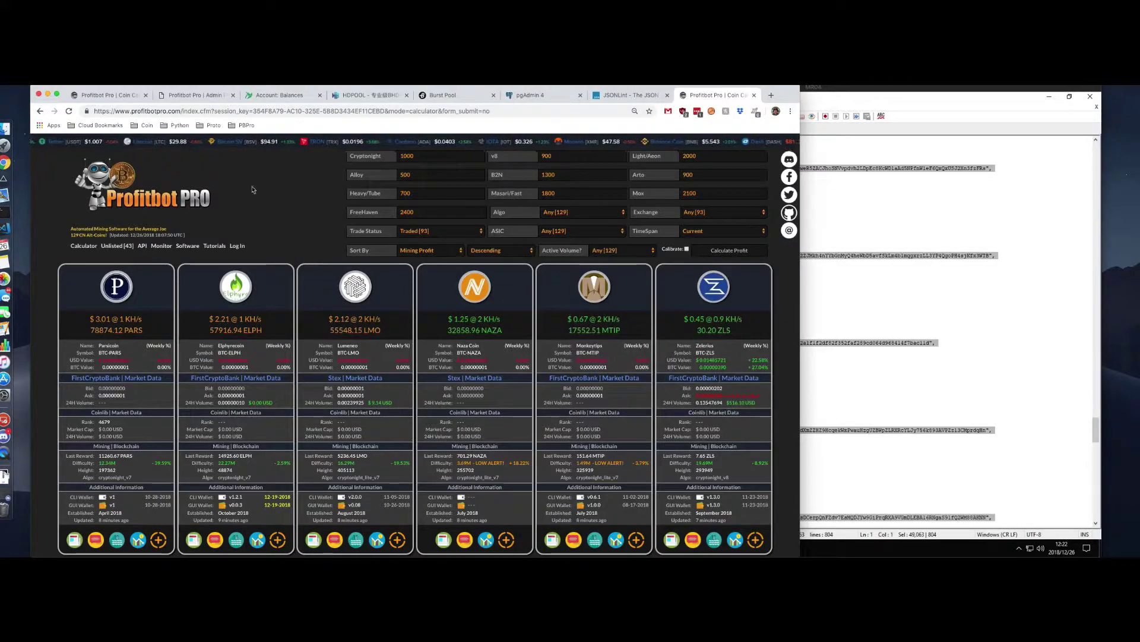
left_click(626, 95)
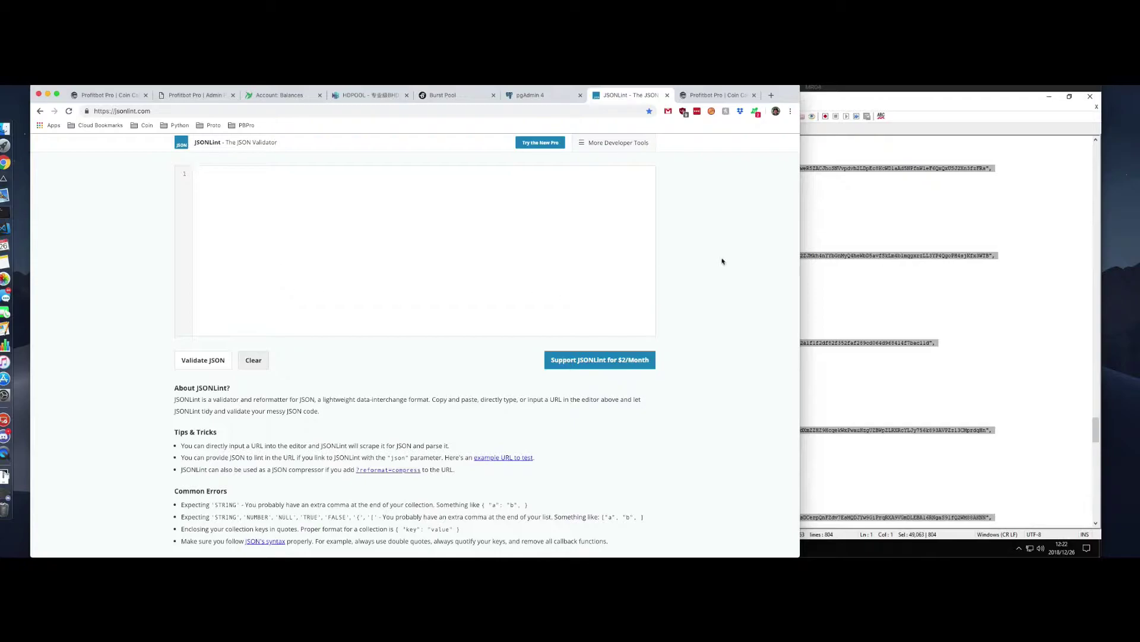
left_click(936, 235)
left_click(687, 169)
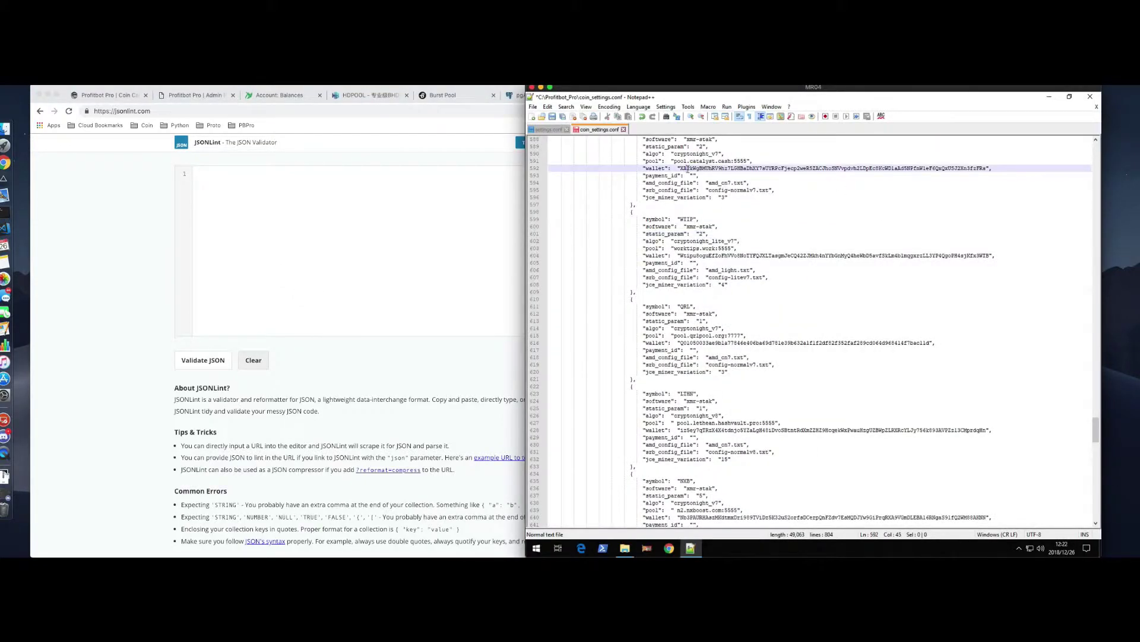
key("super")
key("Escape")
key("ctrl+a")
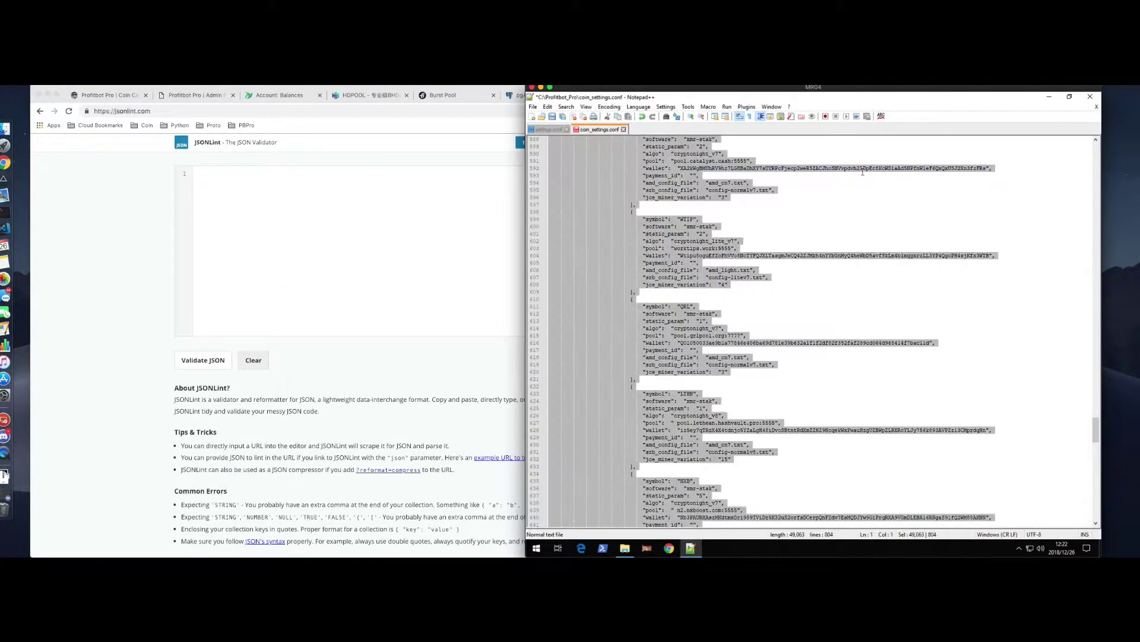
left_click(236, 229)
right_click(253, 226)
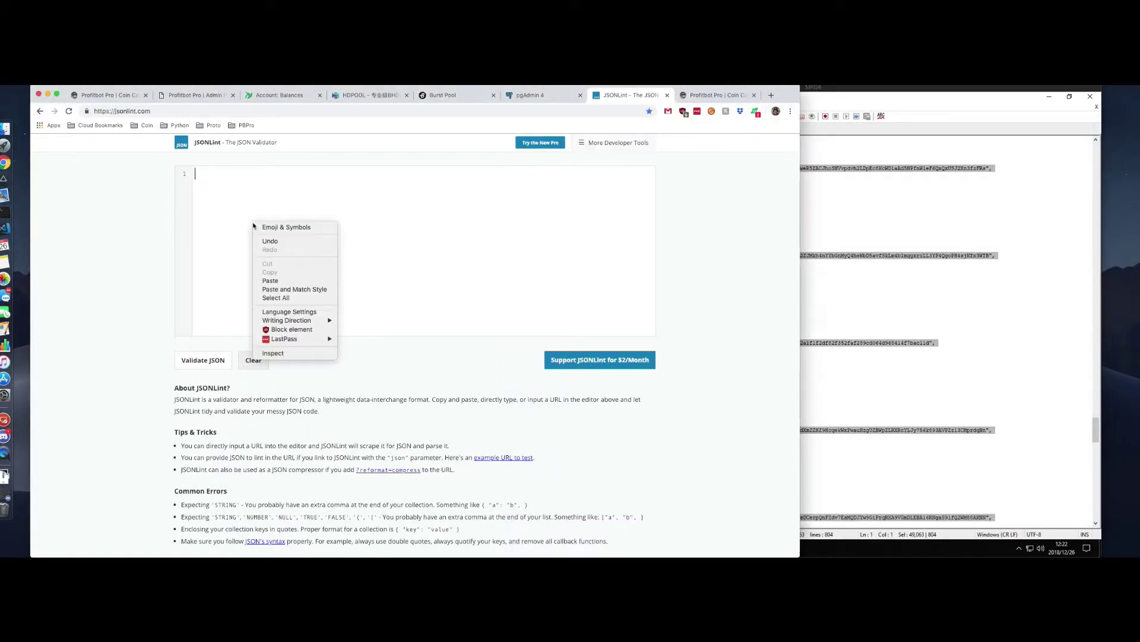
left_click(270, 280)
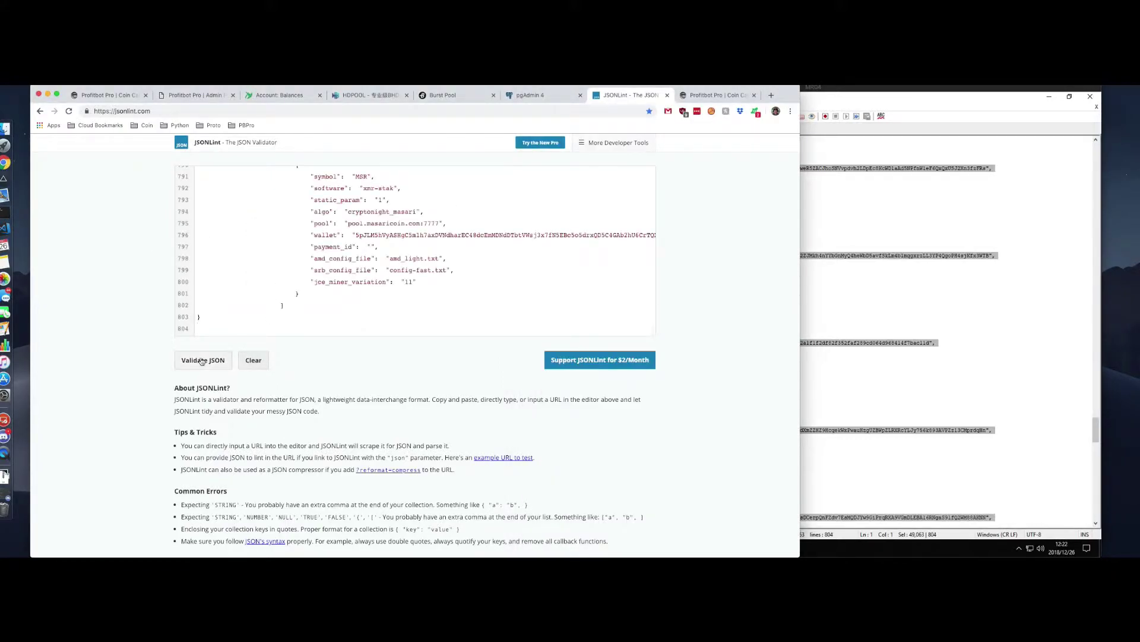
left_click(202, 361)
left_click_drag(218, 410, 178, 410)
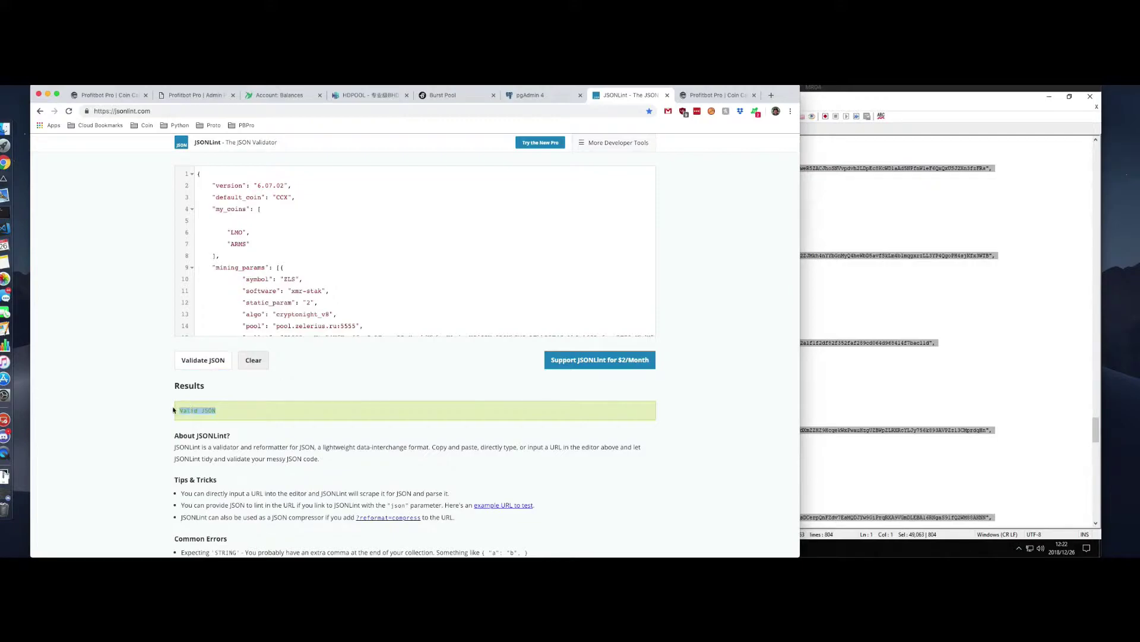
Remove a comma near the WTIP block, re-validate in JSONLint, and get a parse error on line 608
left_click(1067, 269)
left_click(947, 220)
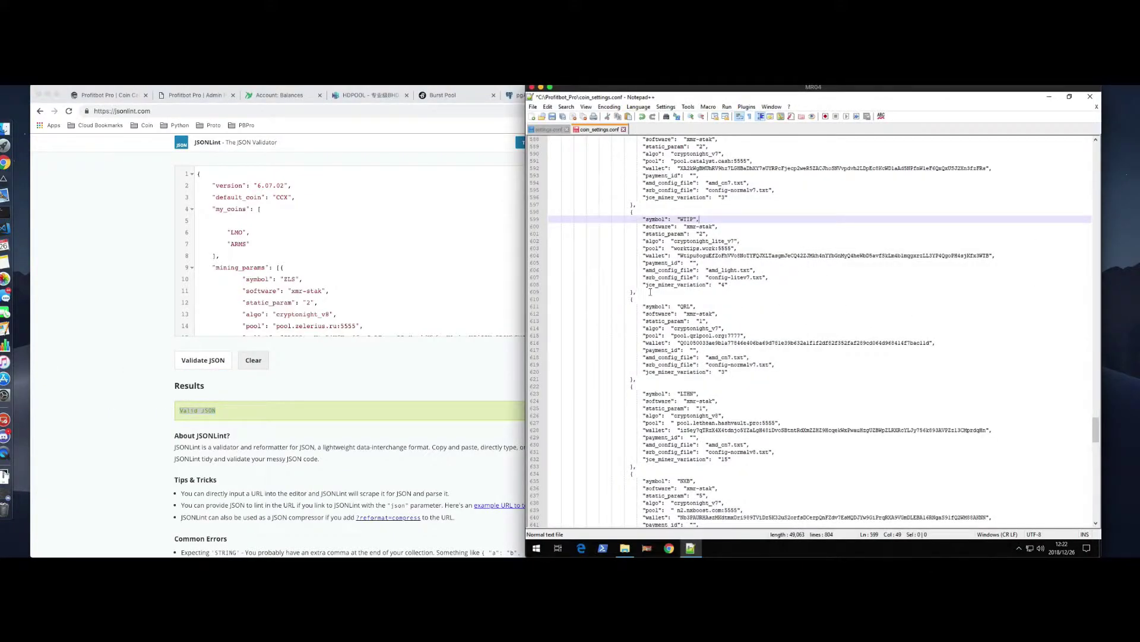
left_click(650, 291)
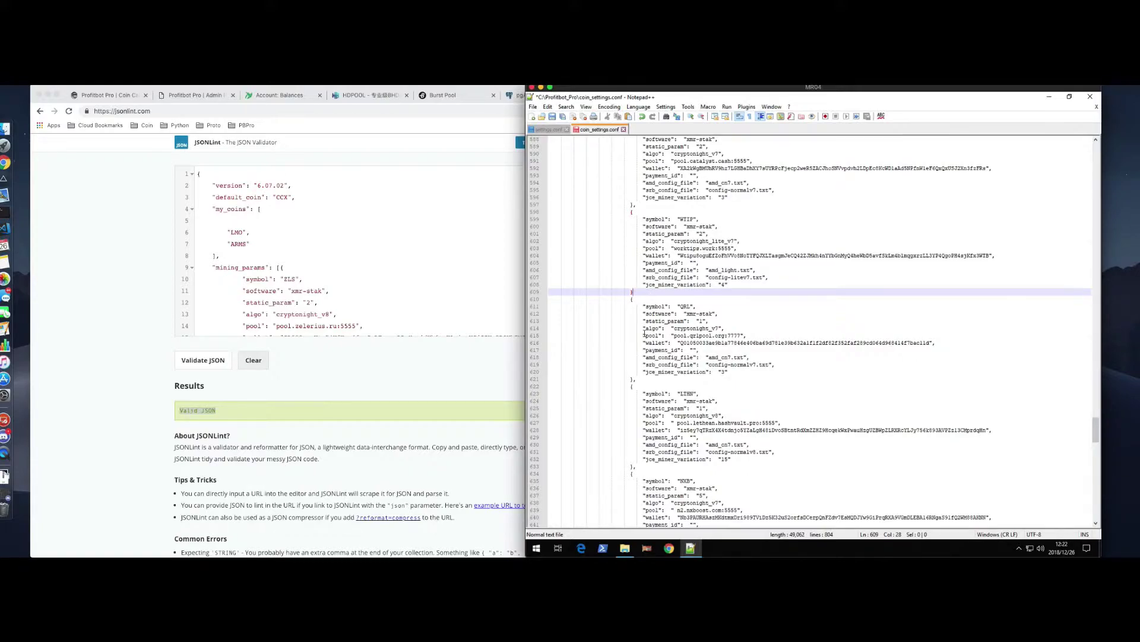
key("ctrl+a")
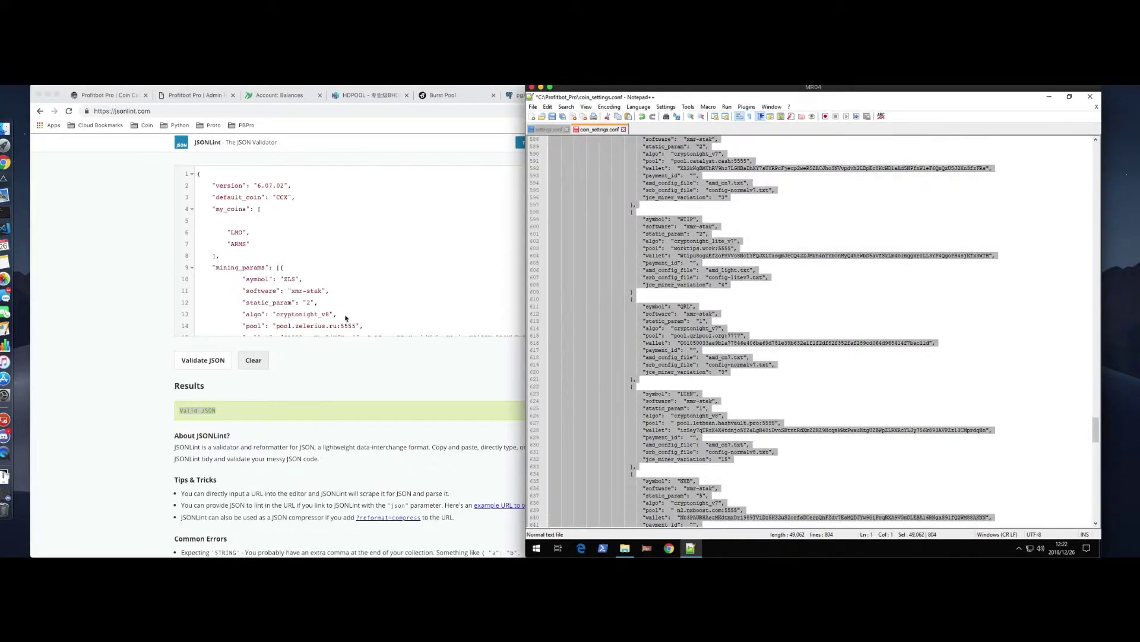
left_click(326, 318)
left_click(253, 360)
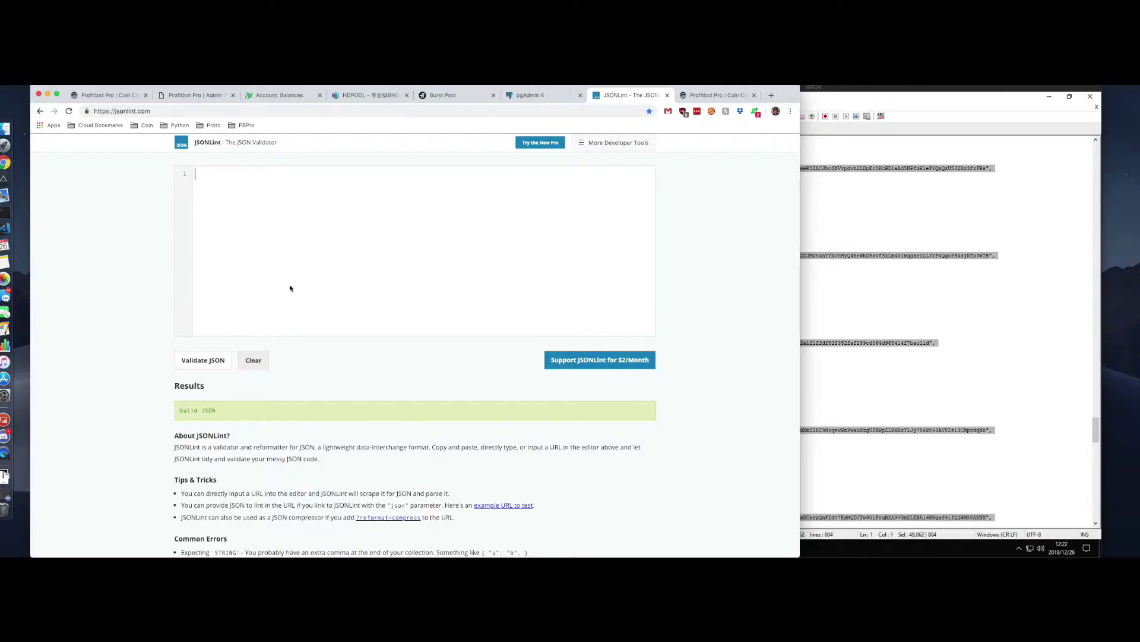
key("super+v")
left_click(204, 360)
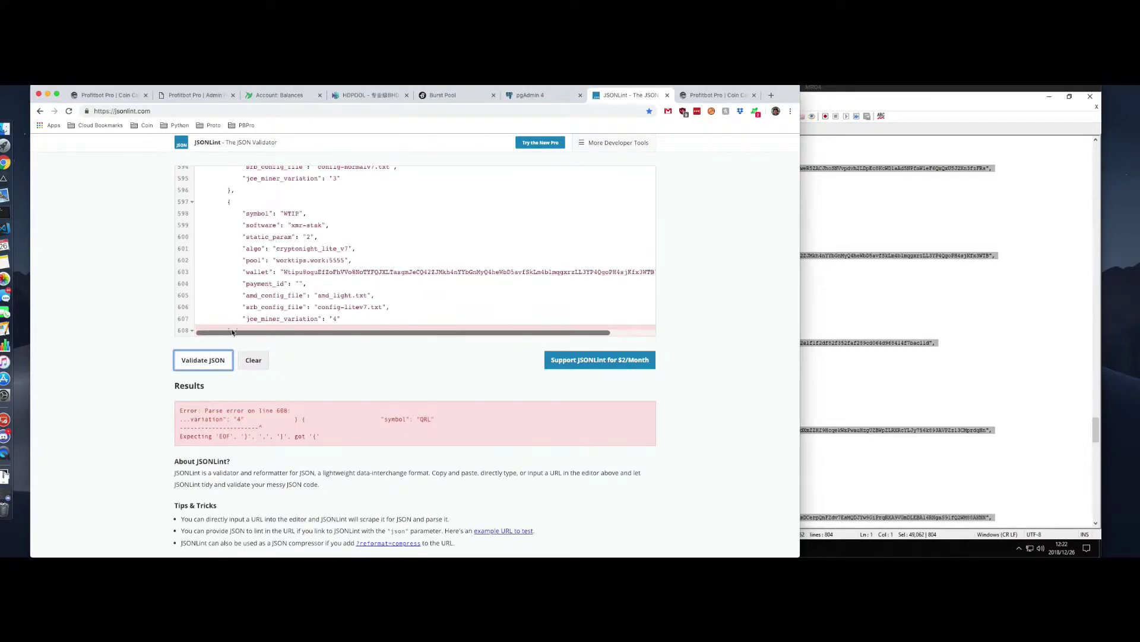
left_click(844, 241)
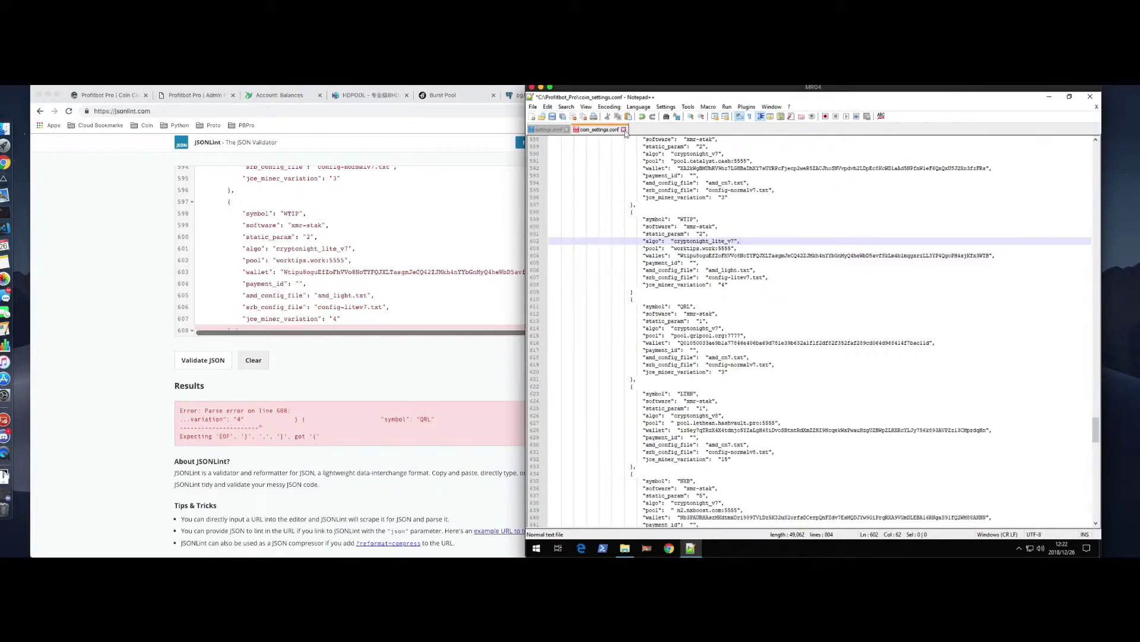
Close coin_settings.conf, discarding the unsaved test edits, and reopen it from the Profitbot_Pro folder
left_click(624, 129)
left_click(830, 353)
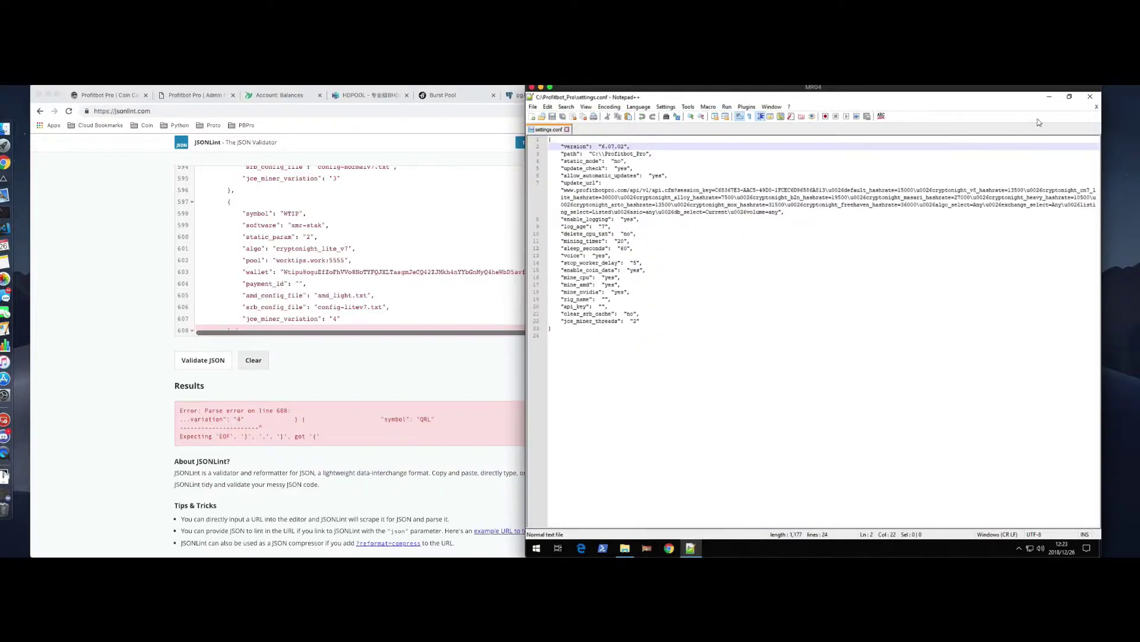
left_click(1049, 97)
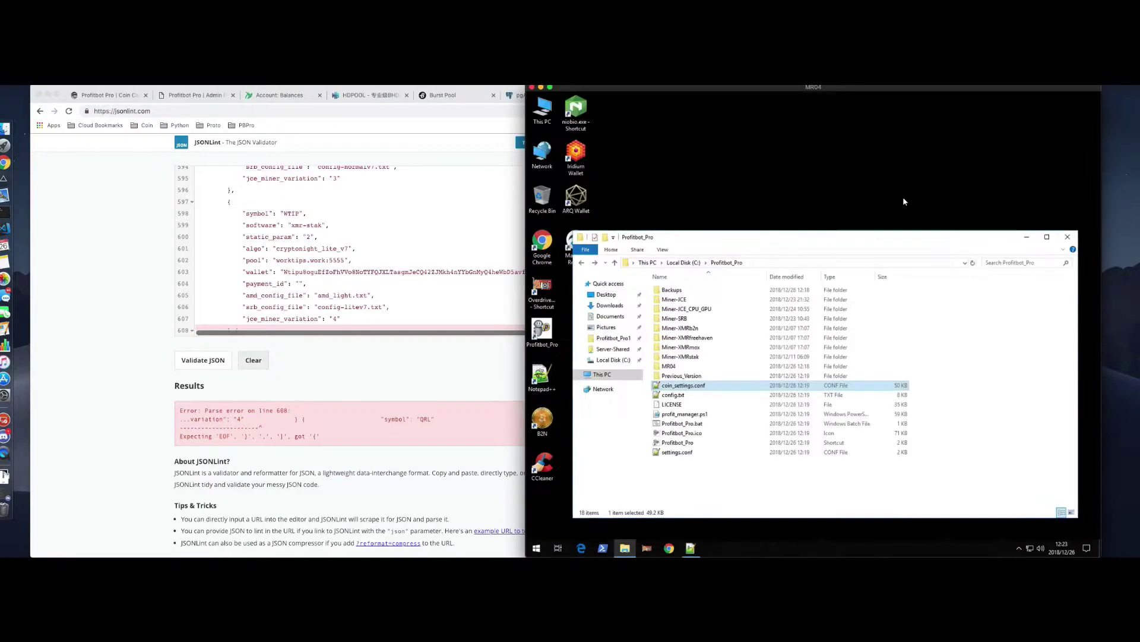
double_click(696, 386)
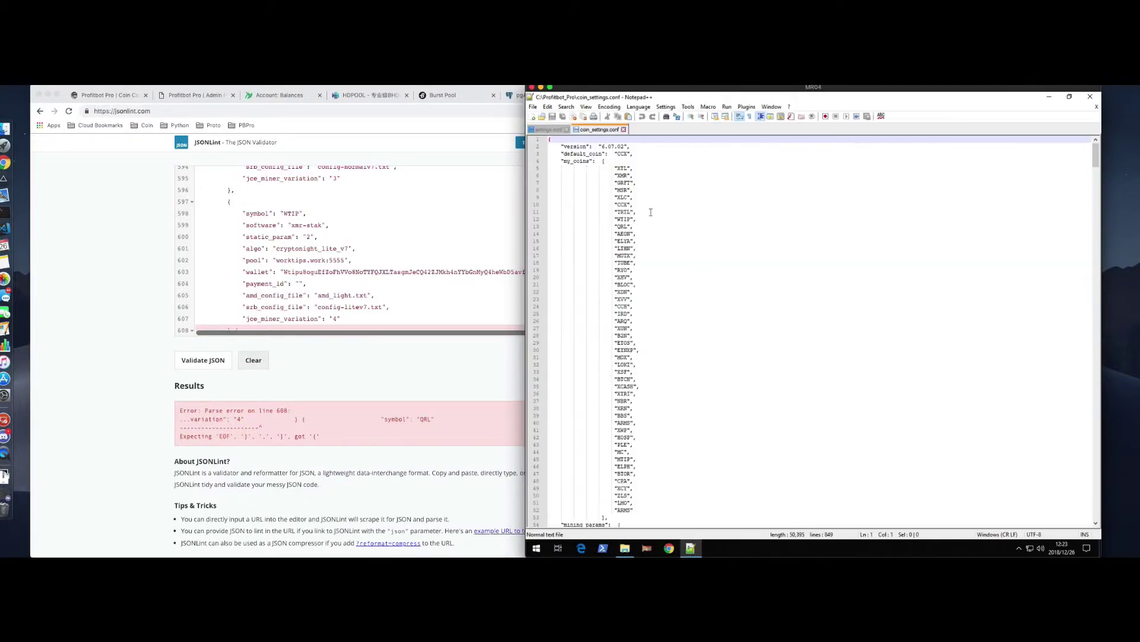
Delete the XTL-through-ZLS coin entries, leaving LMO and ARMS, and save the file
left_click_drag(615, 168, 684, 494)
key("Delete")
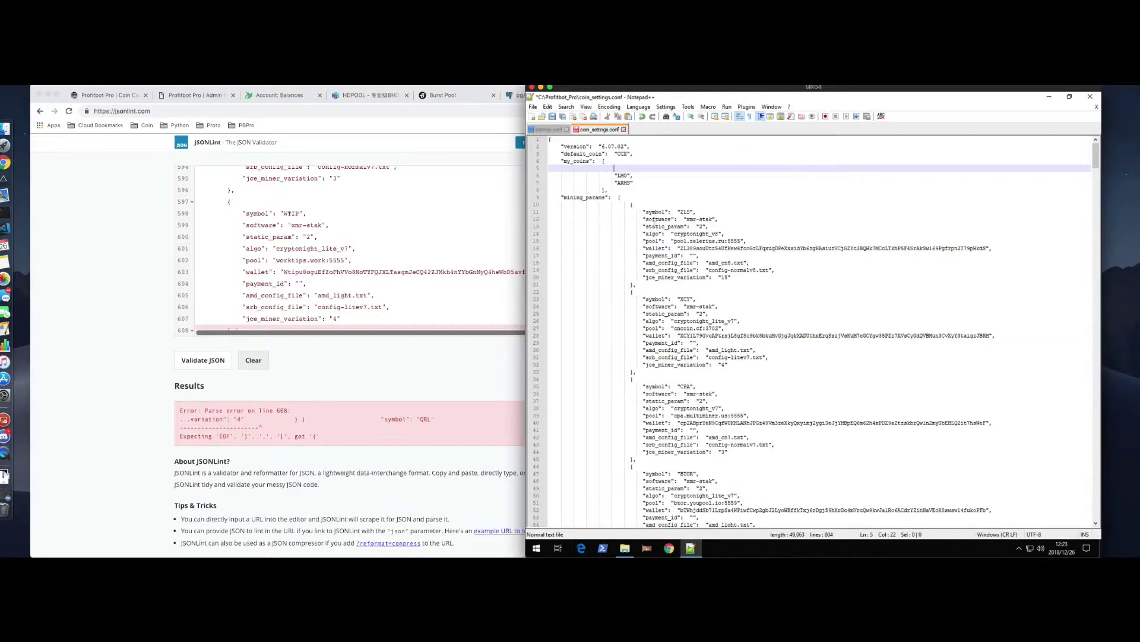
left_click_drag(629, 203, 644, 288)
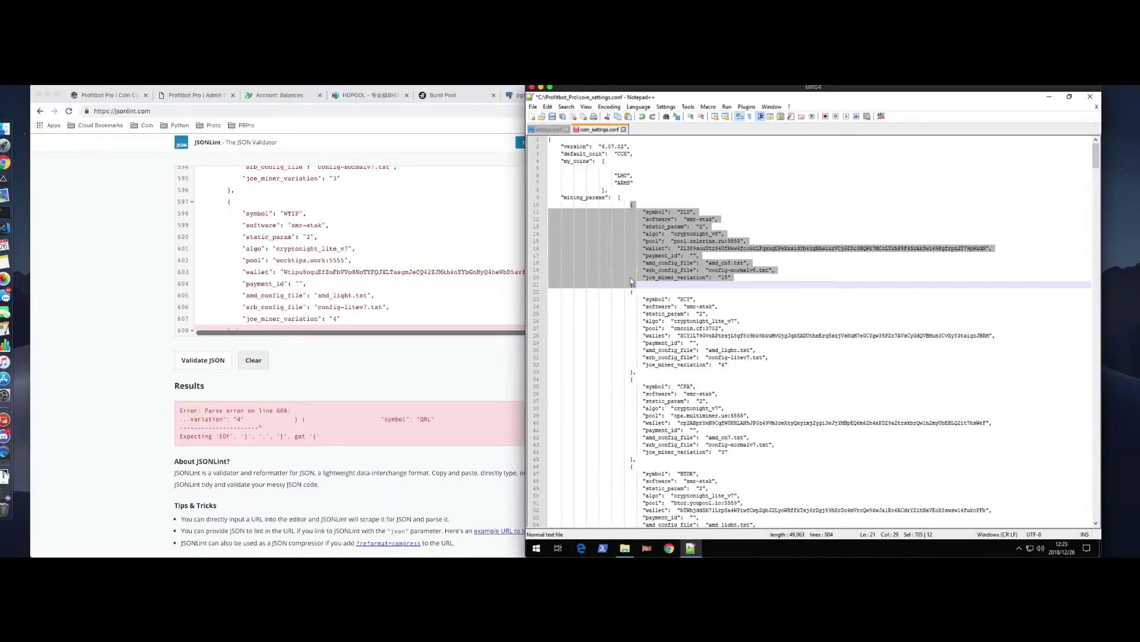
left_click(688, 197)
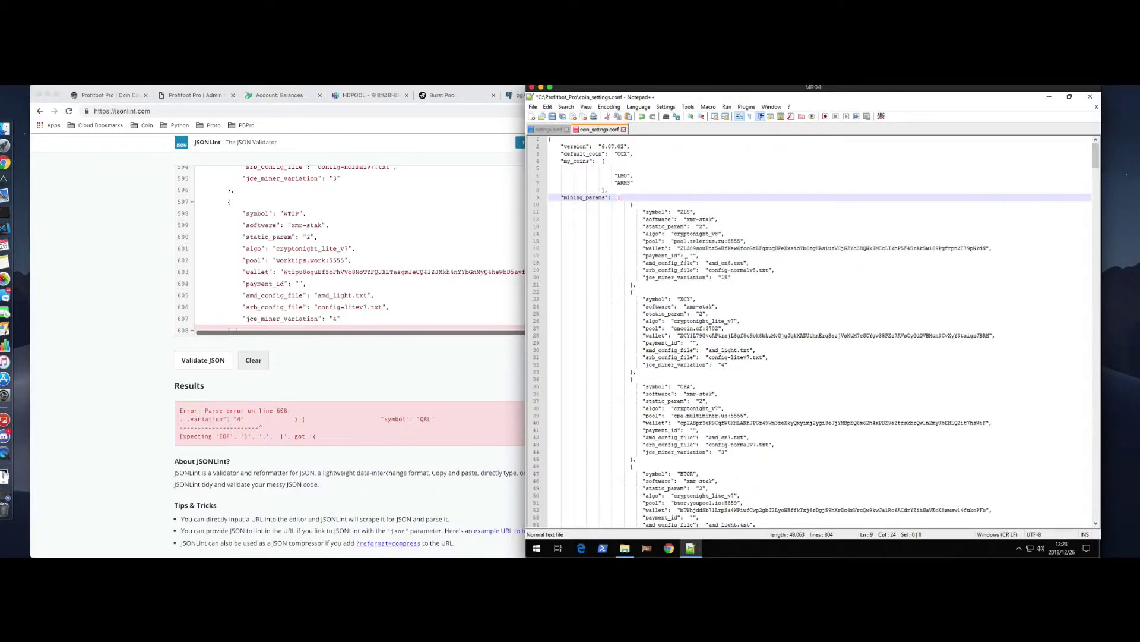
scroll(680, 427, "down", 5)
scroll(650, 274, "up", 5)
key("ctrl+s")
left_click(1050, 97)
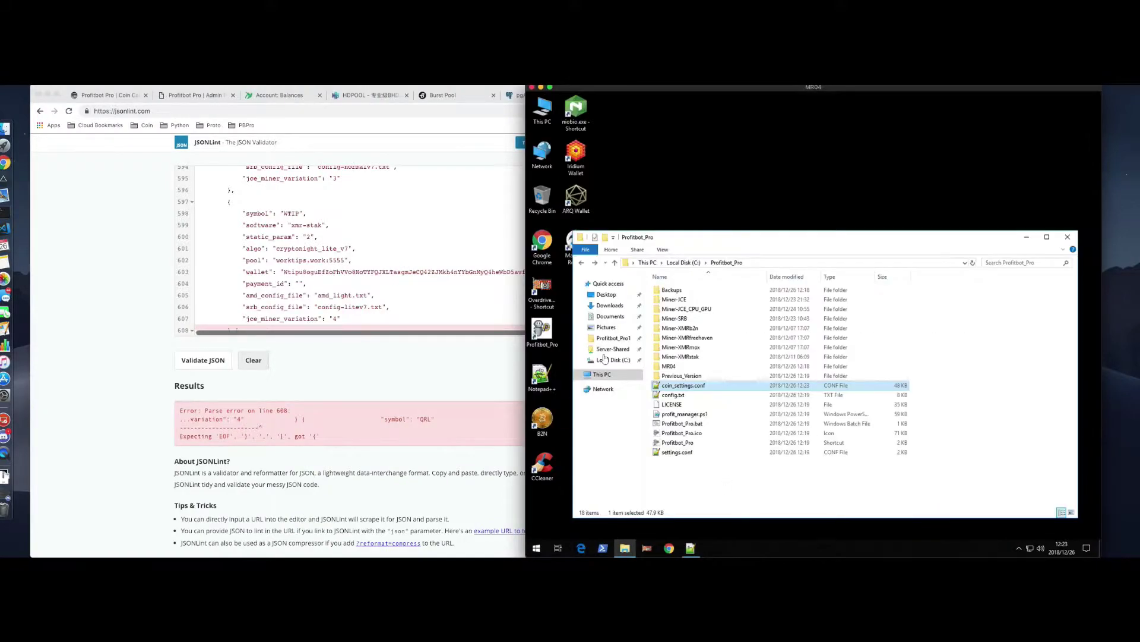
double_click(537, 330)
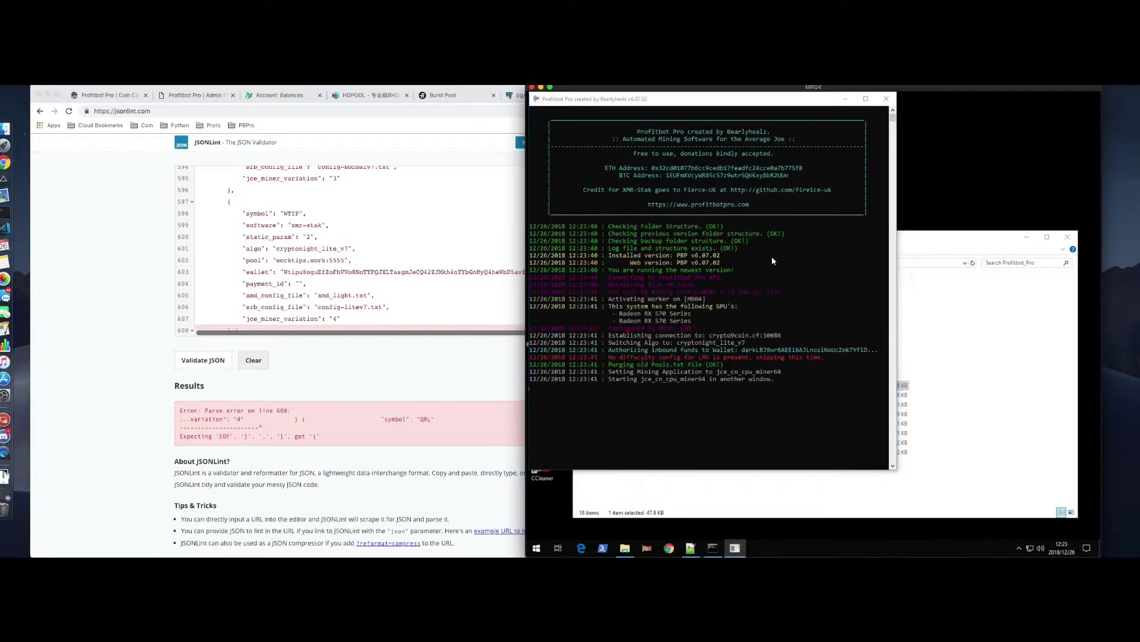
right_click(736, 548)
left_click(736, 548)
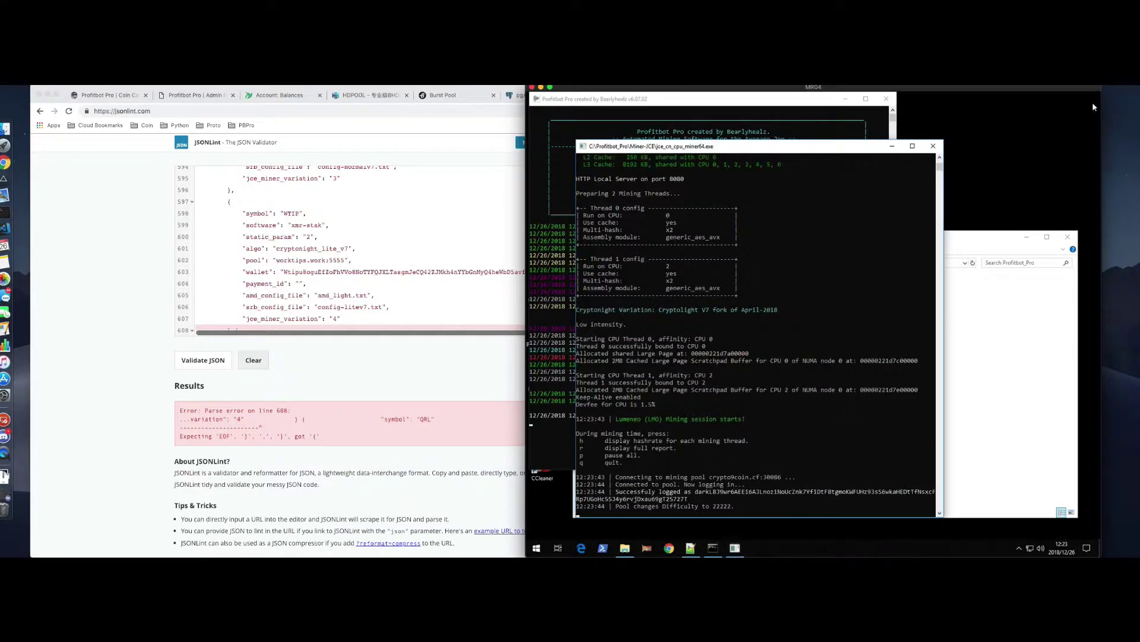
left_click(938, 147)
left_click(887, 100)
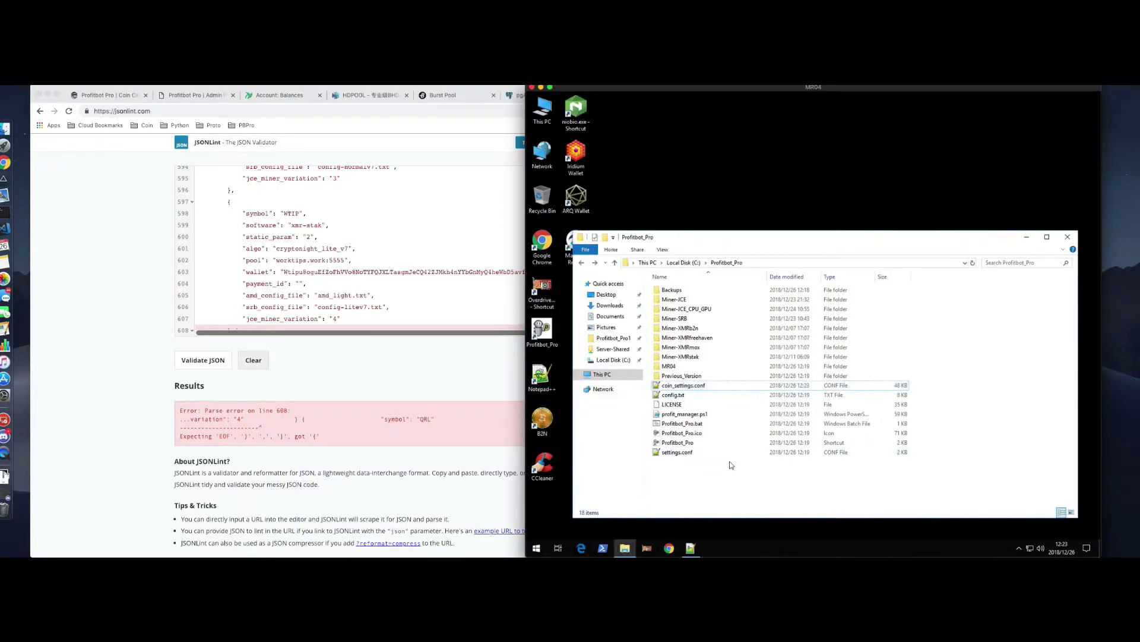
Open settings.conf and point out the C:\Profitbot_Pro path value and the static_mode line
double_click(686, 453)
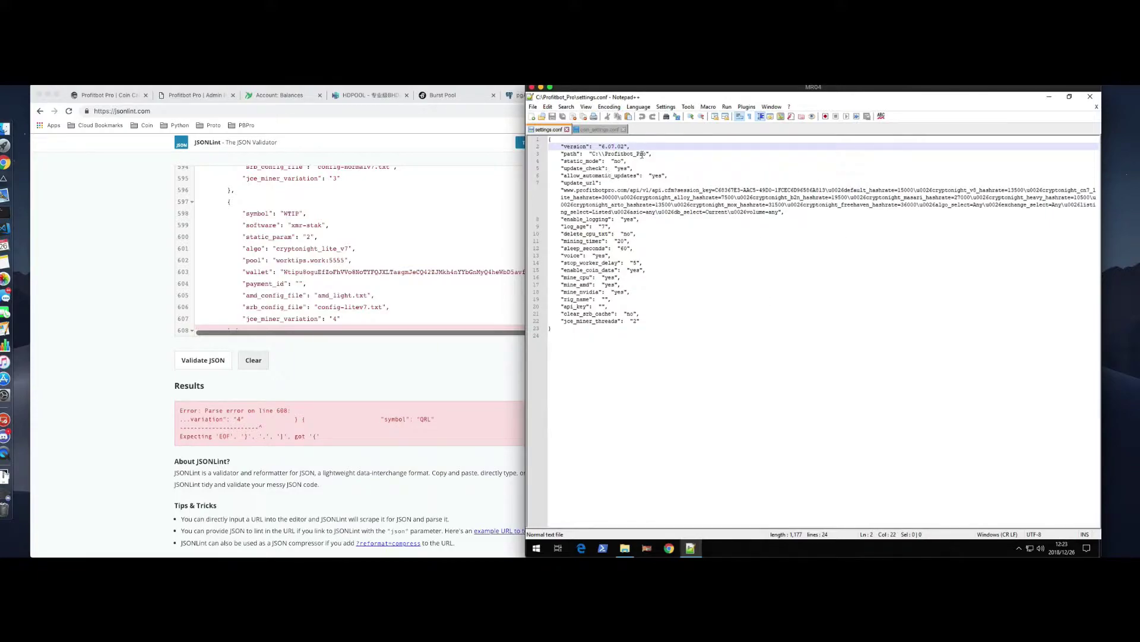
left_click_drag(644, 155, 592, 153)
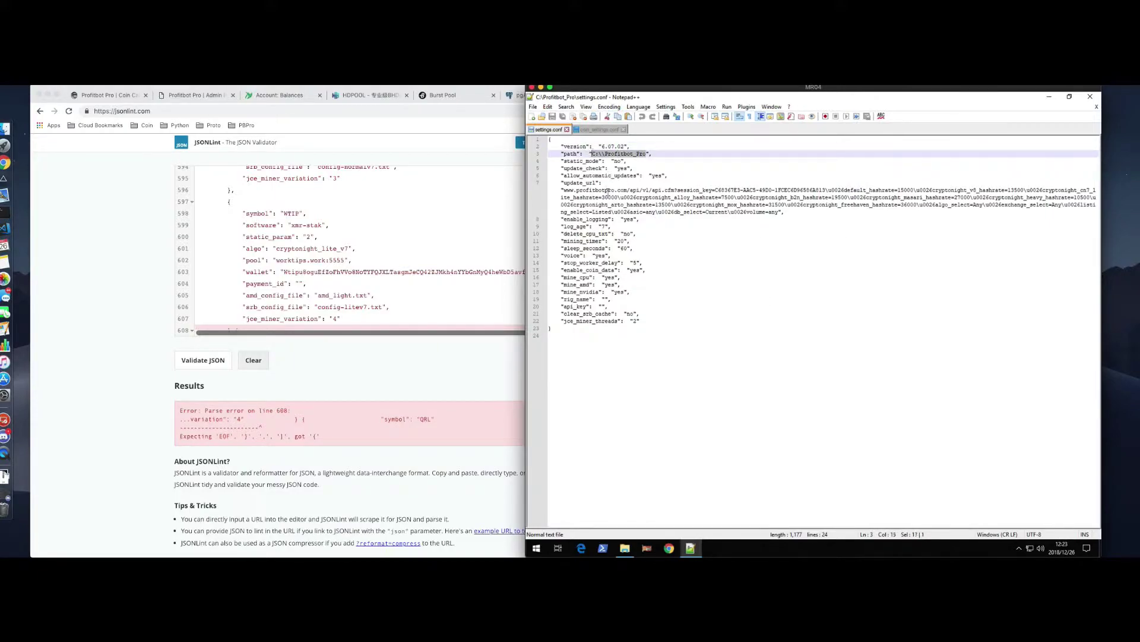
left_click(607, 168)
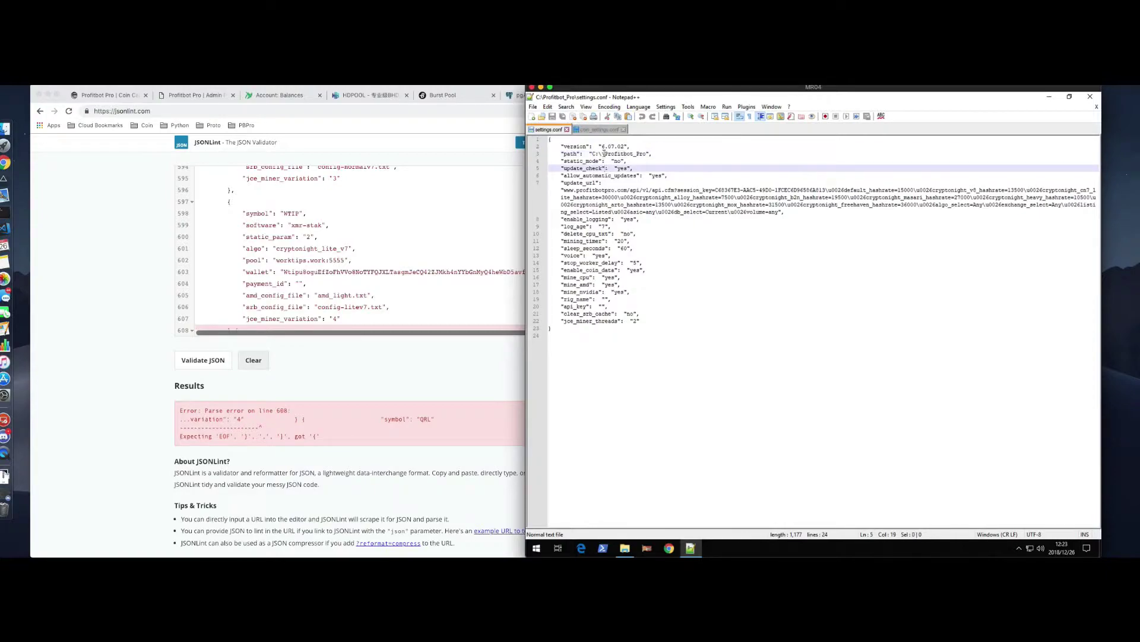
left_click_drag(605, 154, 602, 153)
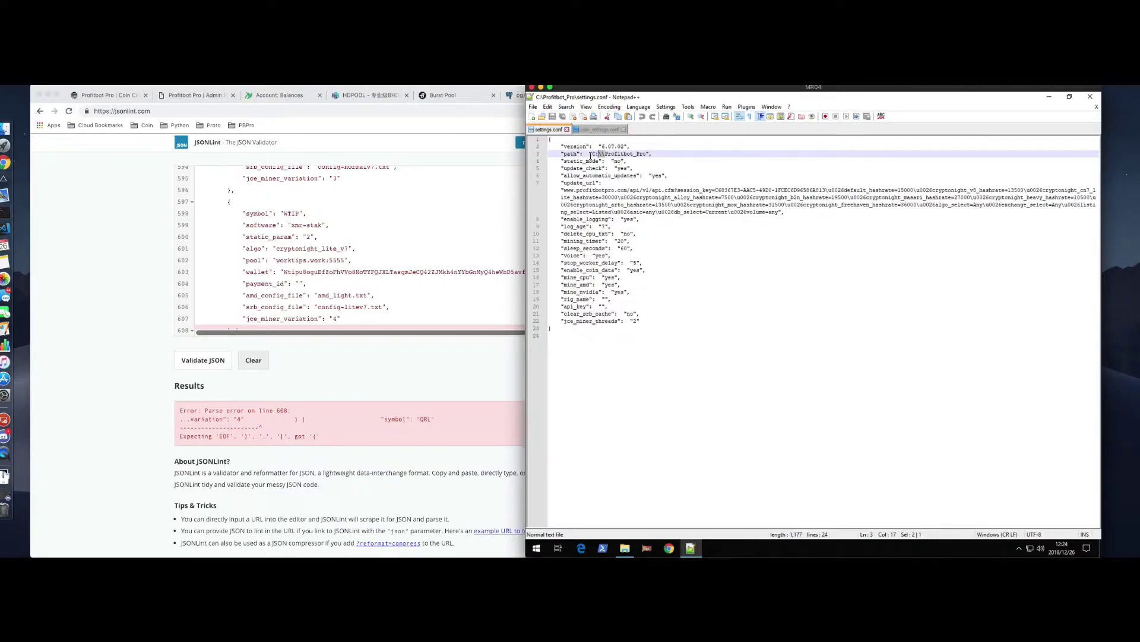
left_click(648, 153)
left_click_drag(561, 161, 630, 160)
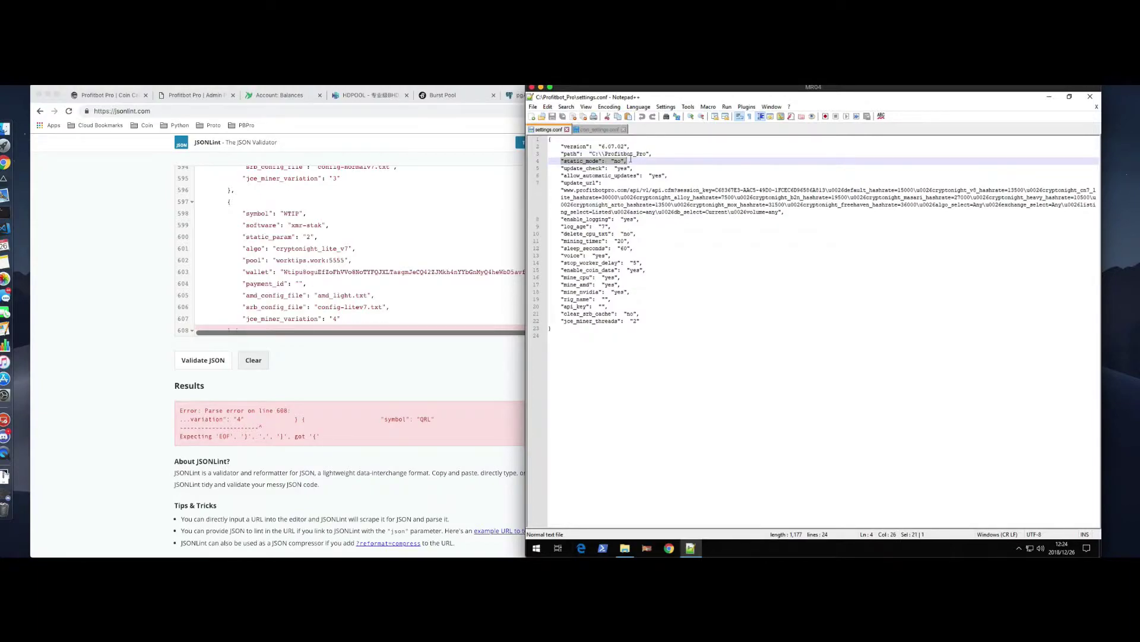
left_click(609, 161)
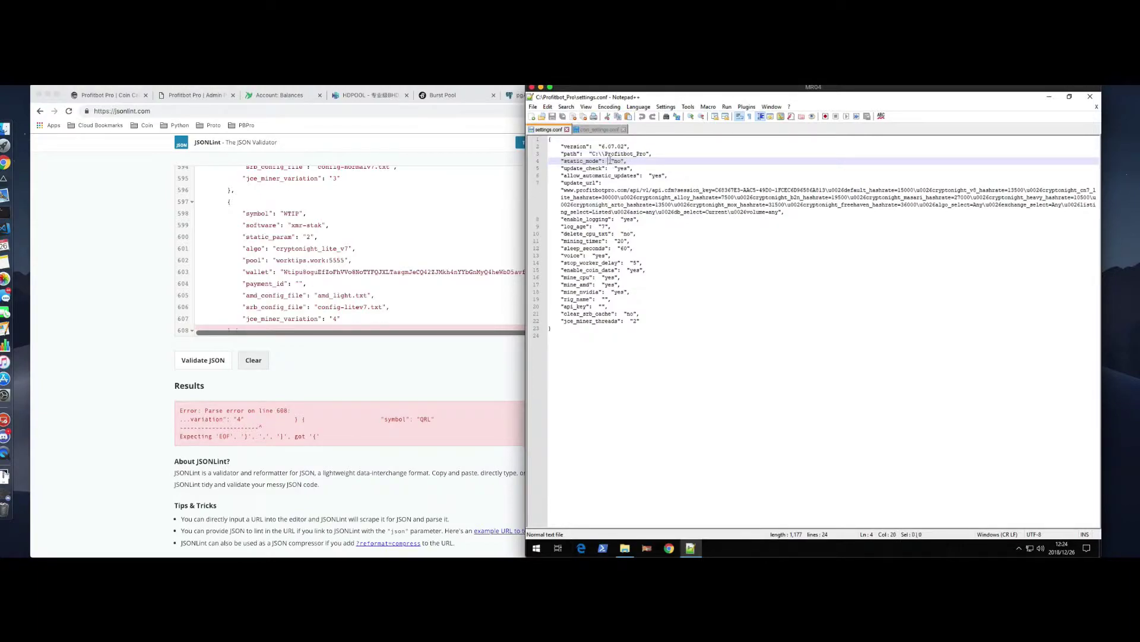
Compare the default coin and the my_coins list in coin_settings.conf against settings.conf
left_click(601, 129)
double_click(621, 154)
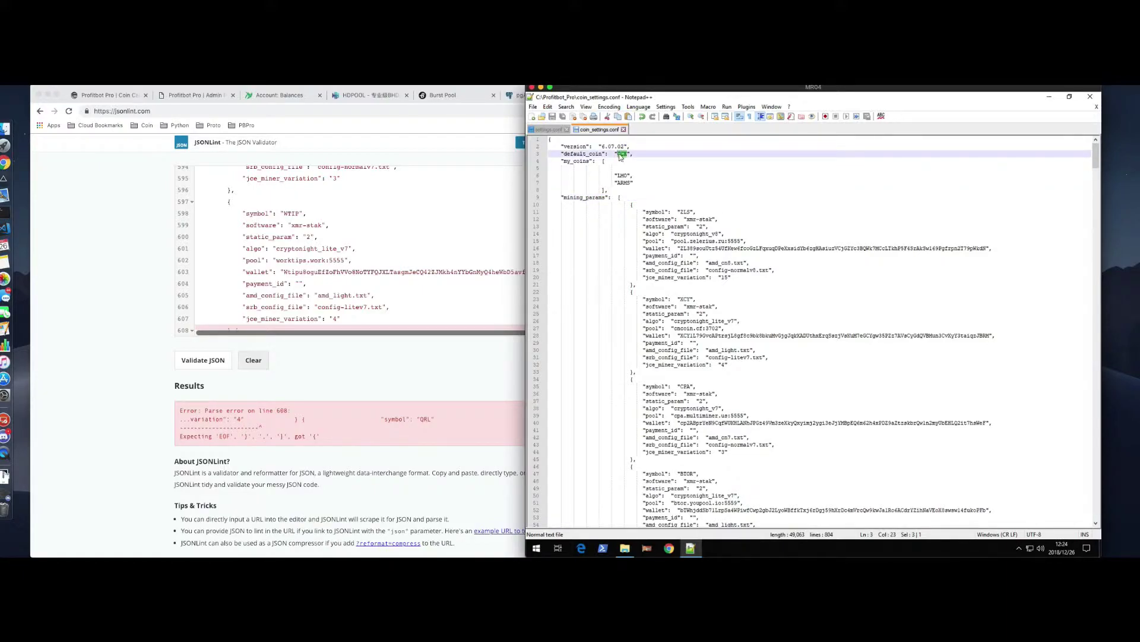
left_click(538, 130)
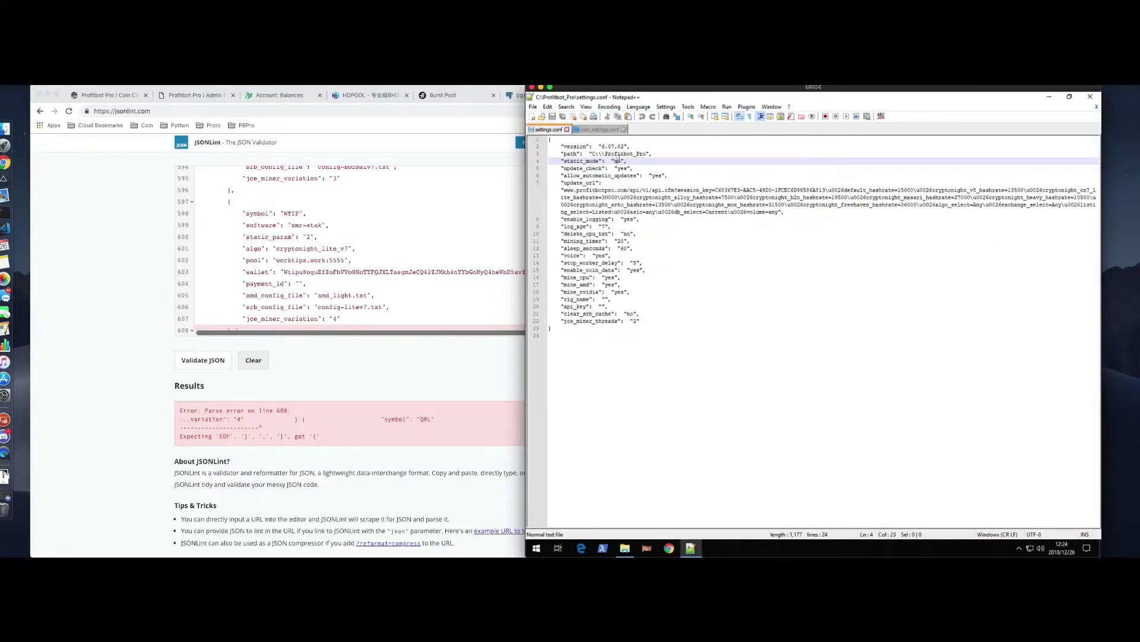
left_click(599, 130)
left_click_drag(634, 183, 595, 168)
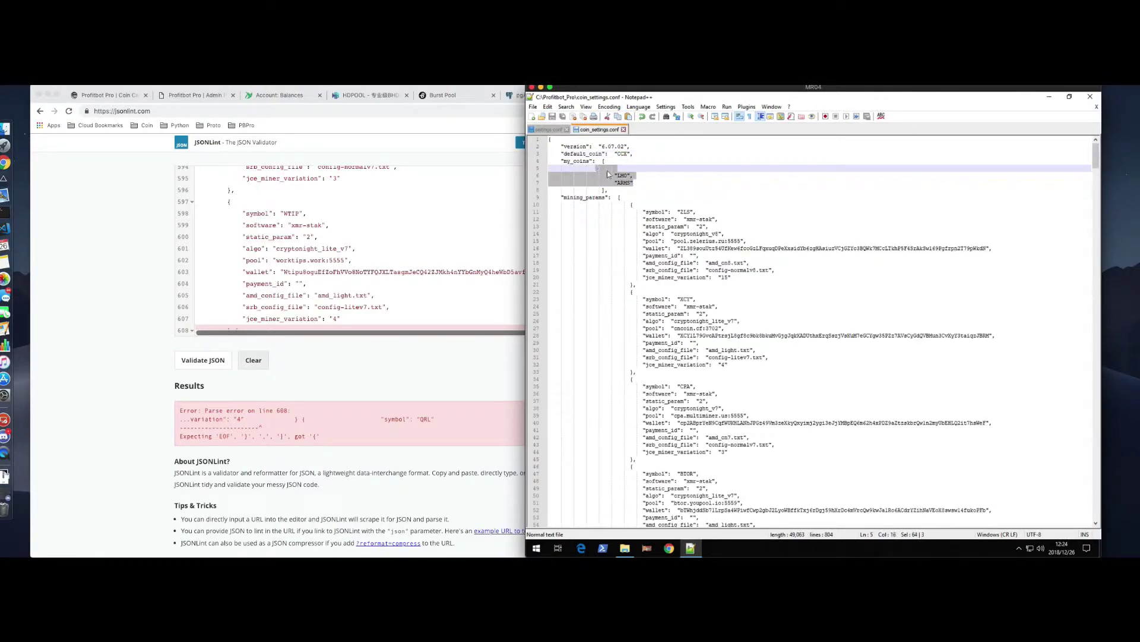
Highlight the update_check and allow_automatic_updates lines in settings.conf
left_click(543, 129)
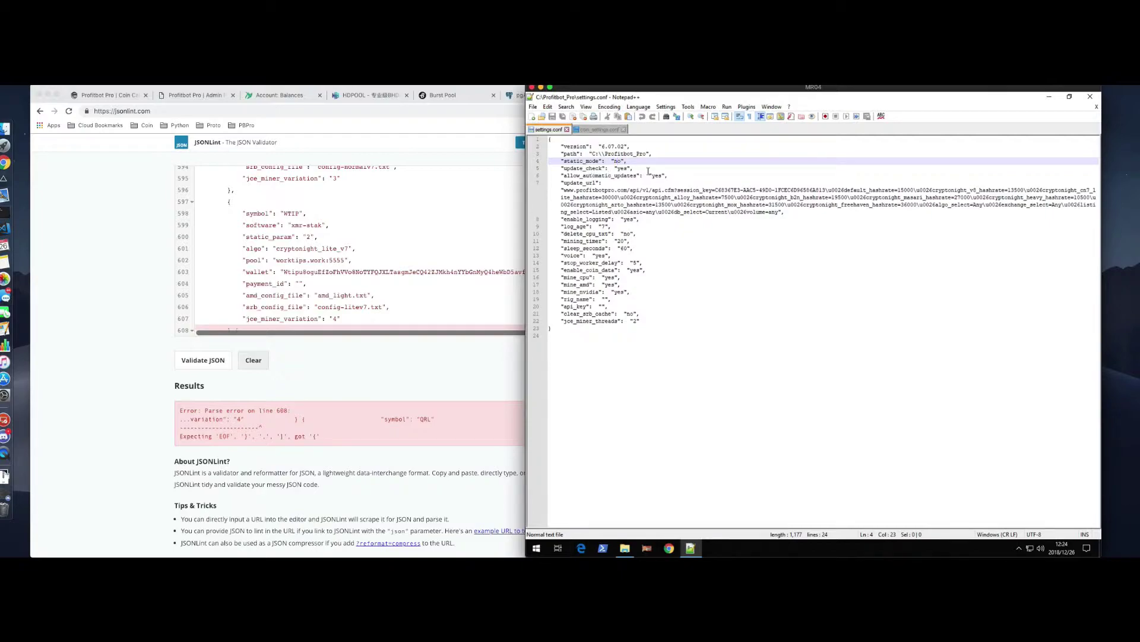
left_click_drag(637, 168, 560, 168)
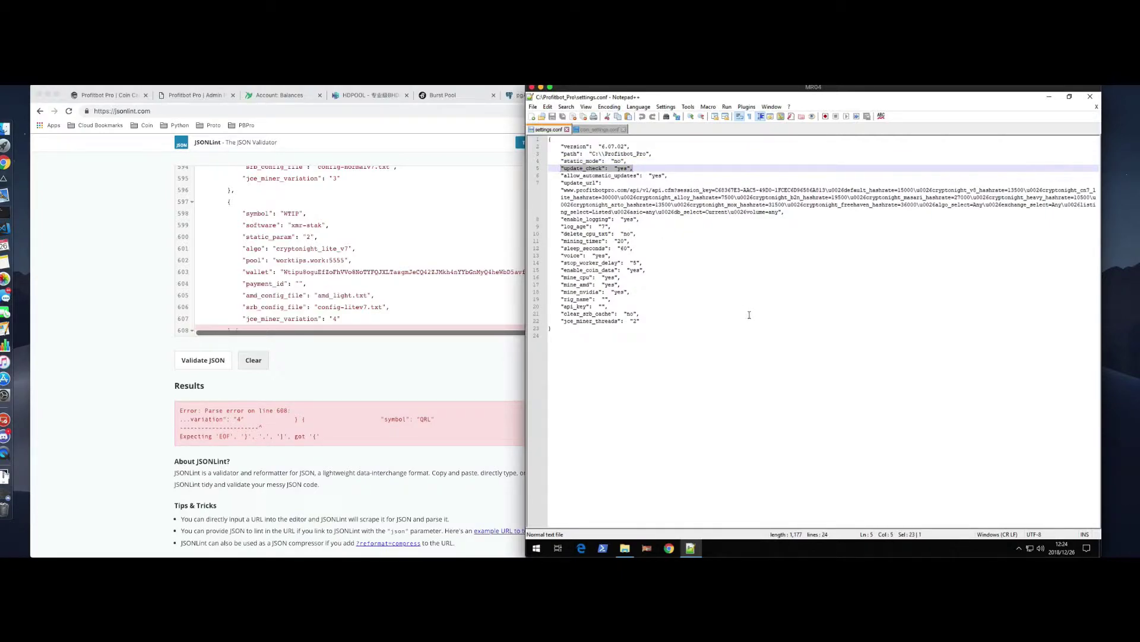
left_click(676, 176)
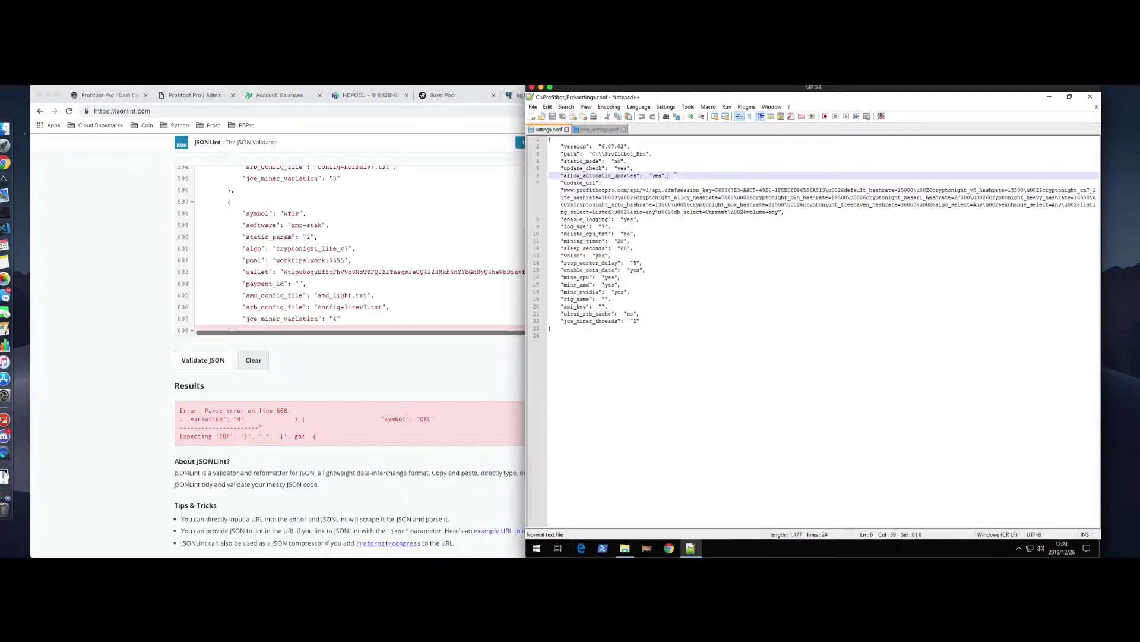
left_click_drag(676, 176, 562, 177)
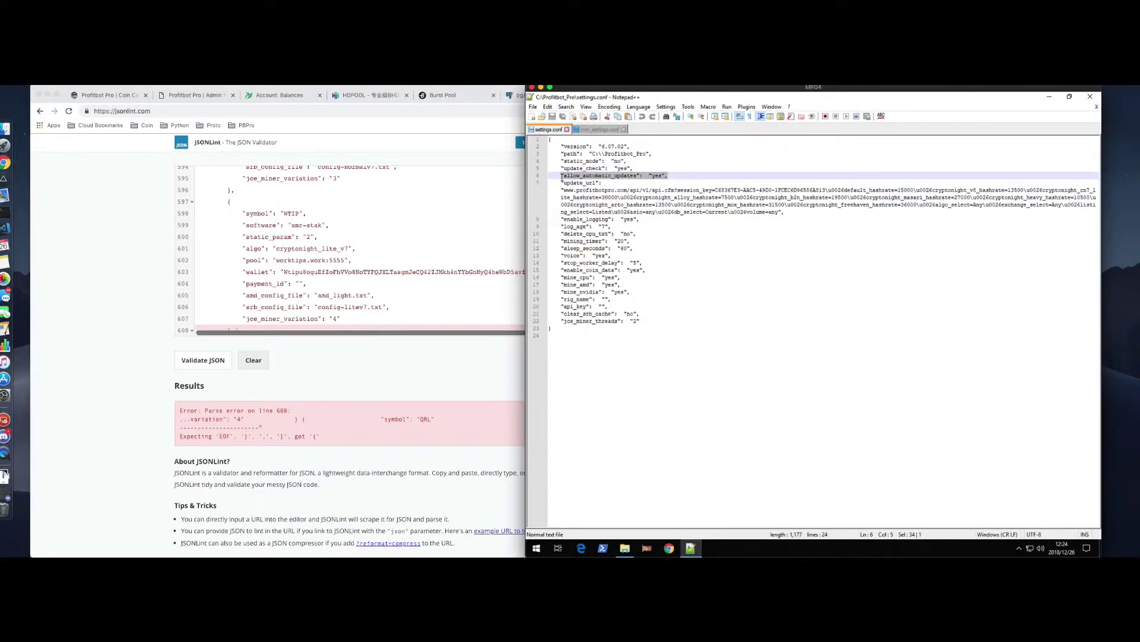
left_click(666, 176)
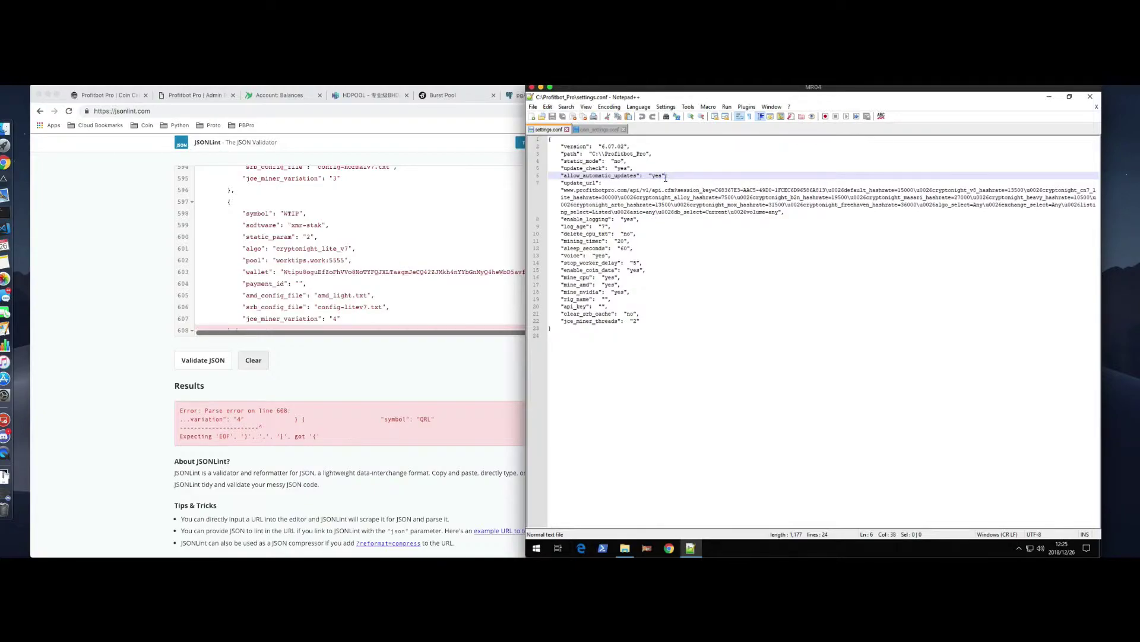
Enter a 2200 Cryptonight hashrate in the Profitbot Pro calculator and recalculate profits
left_click(408, 140)
left_click(709, 96)
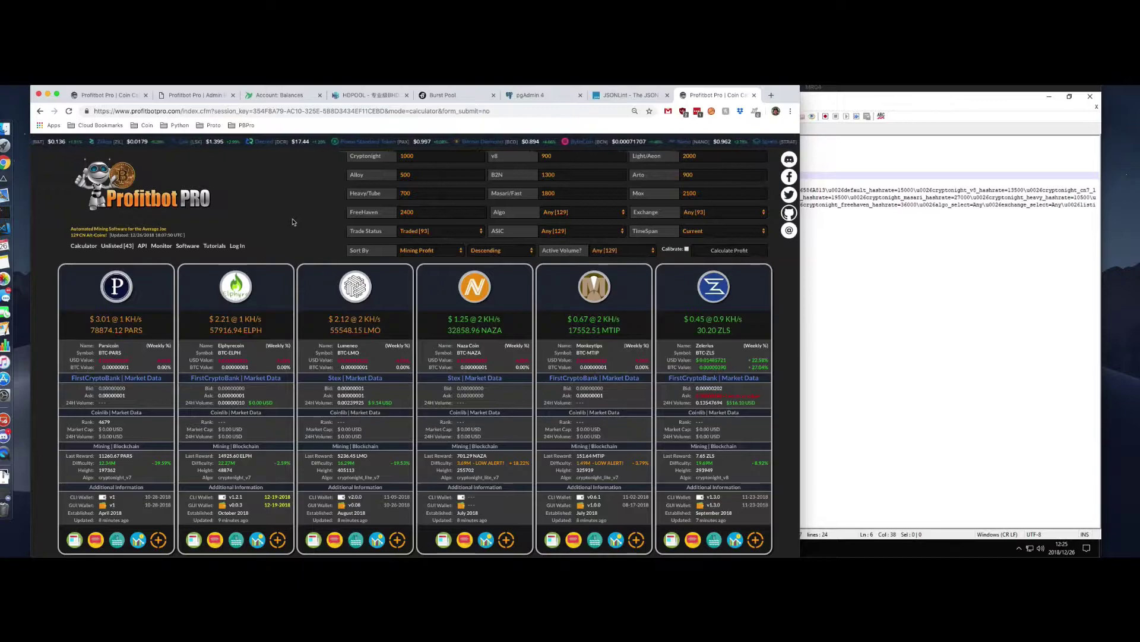
scroll(289, 208, "down", 1)
scroll(292, 221, "up", 1)
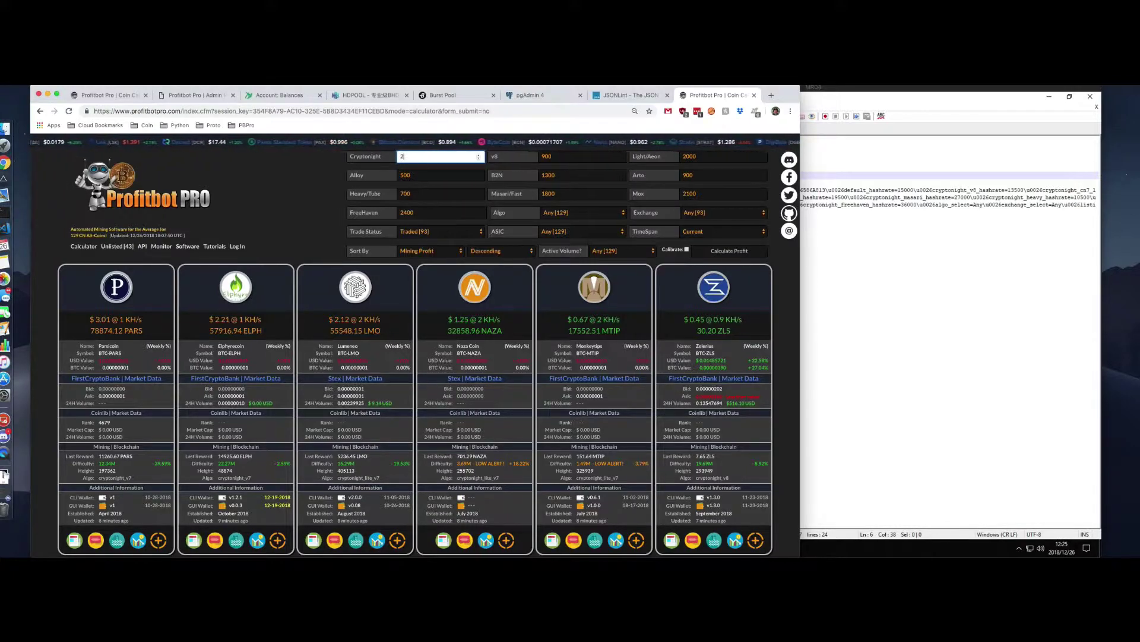
type("2200")
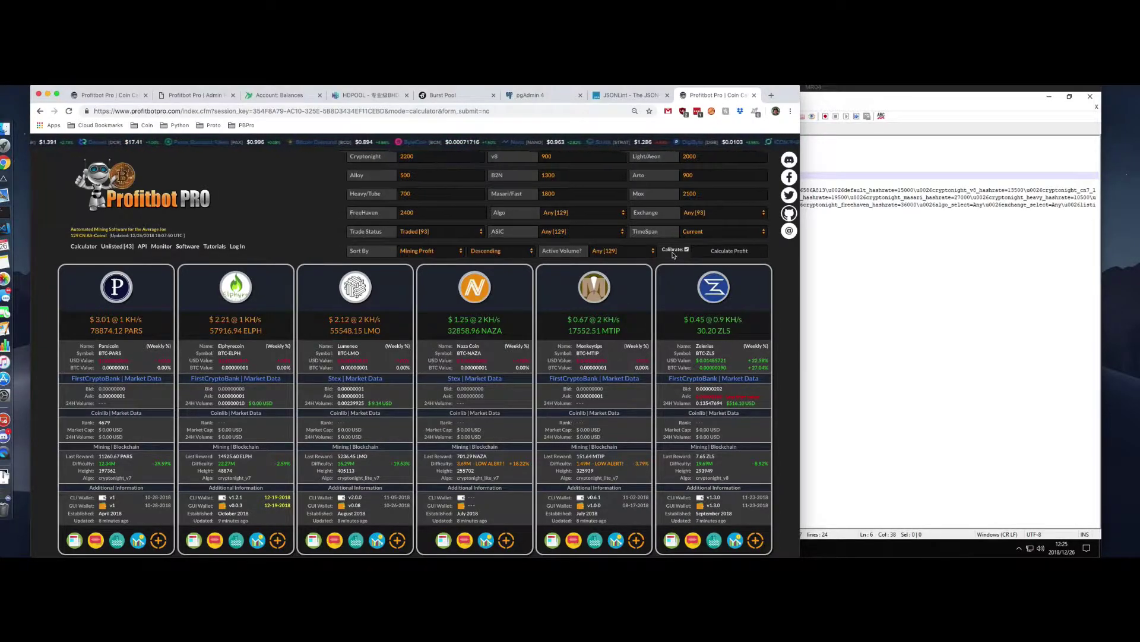
left_click(734, 252)
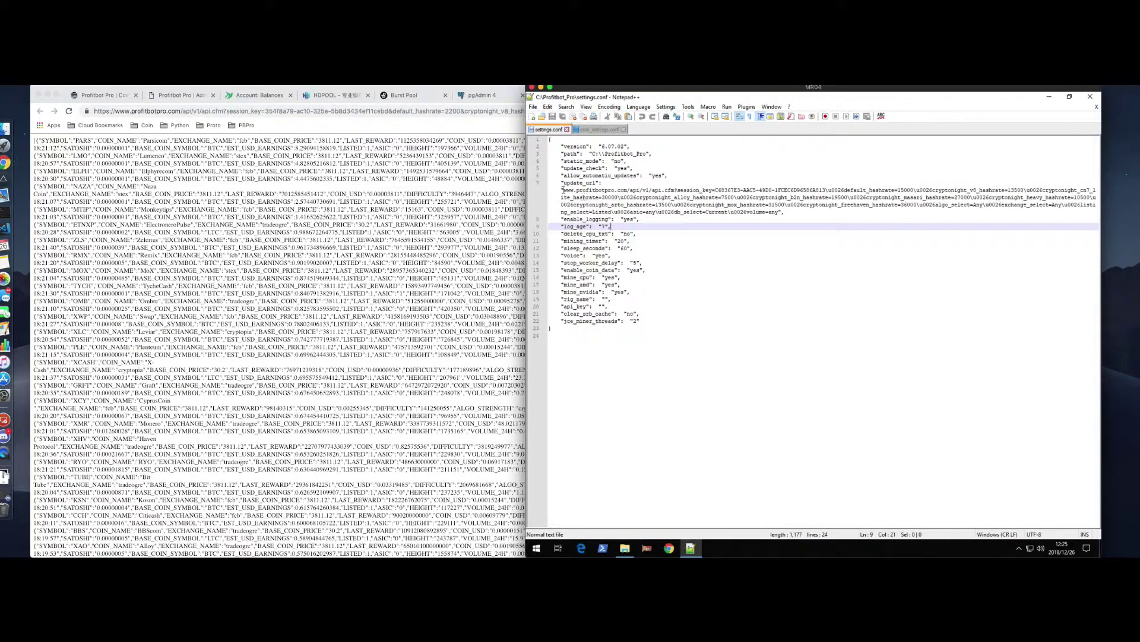
Paste the copied API link over the old update_url value, removing a stray '1'
left_click_drag(563, 191, 780, 211)
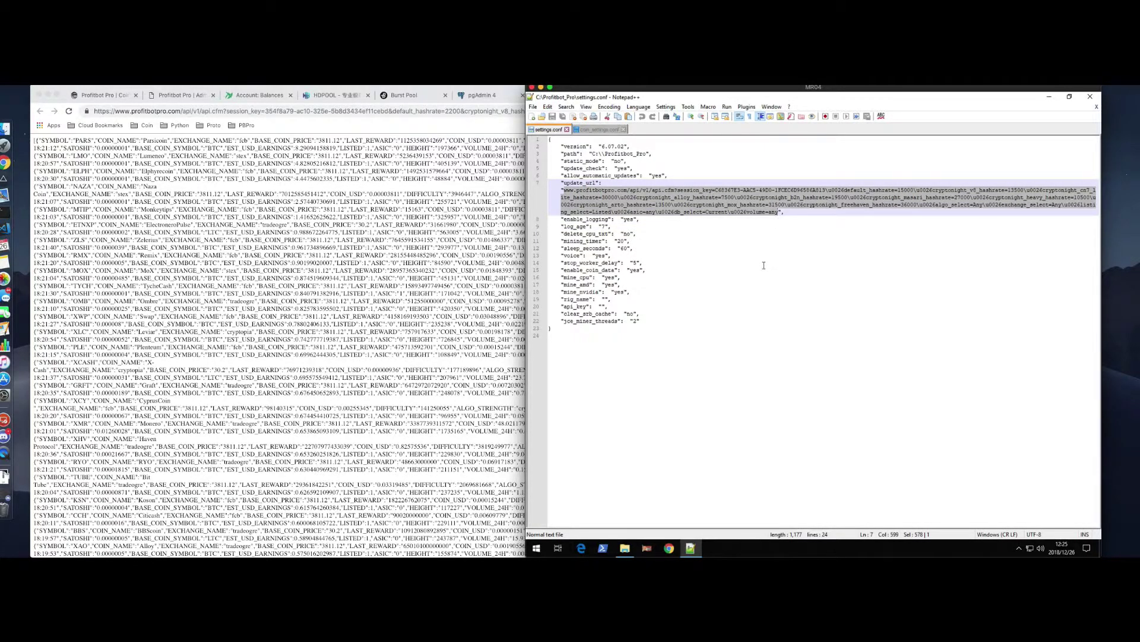
key("ctrl+v")
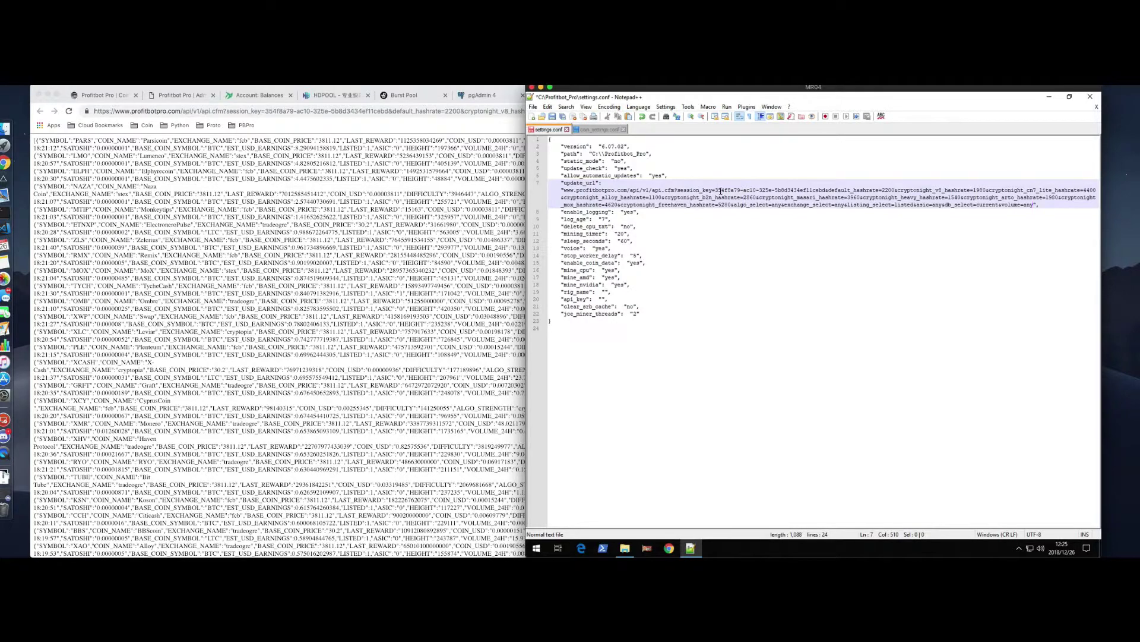
left_click_drag(715, 191, 826, 190)
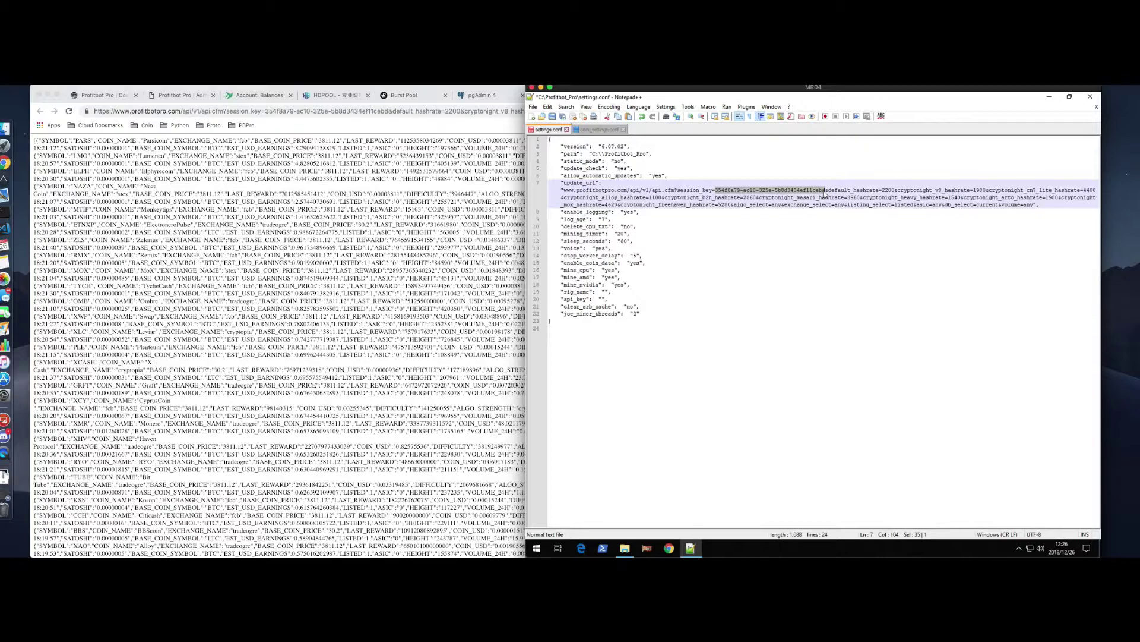
left_click(825, 190)
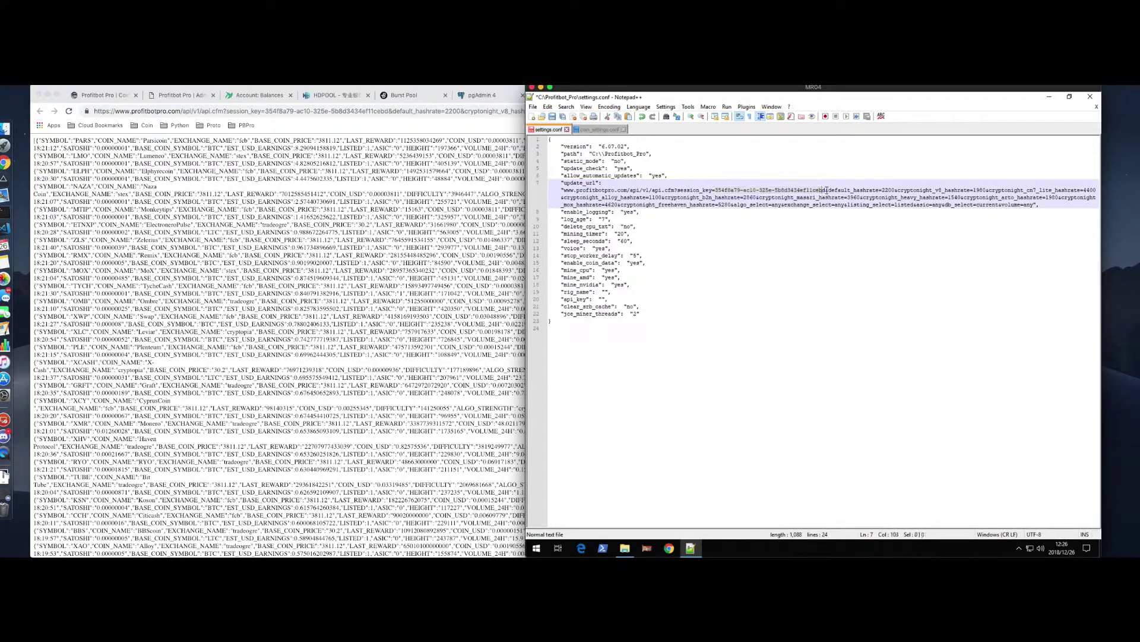
type("1")
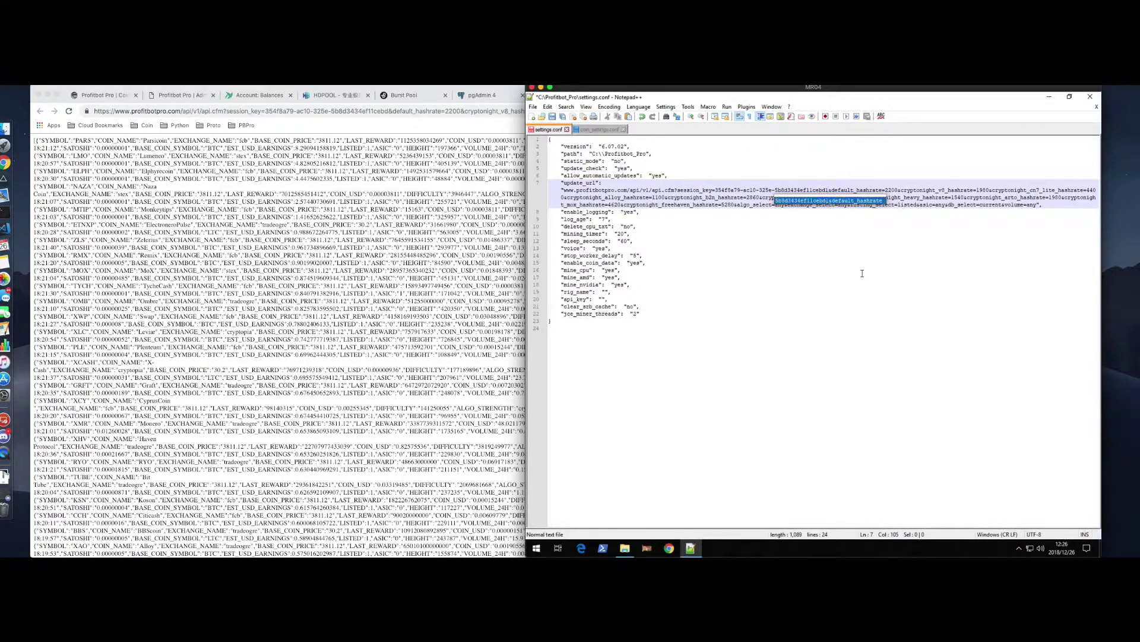
left_click(862, 270)
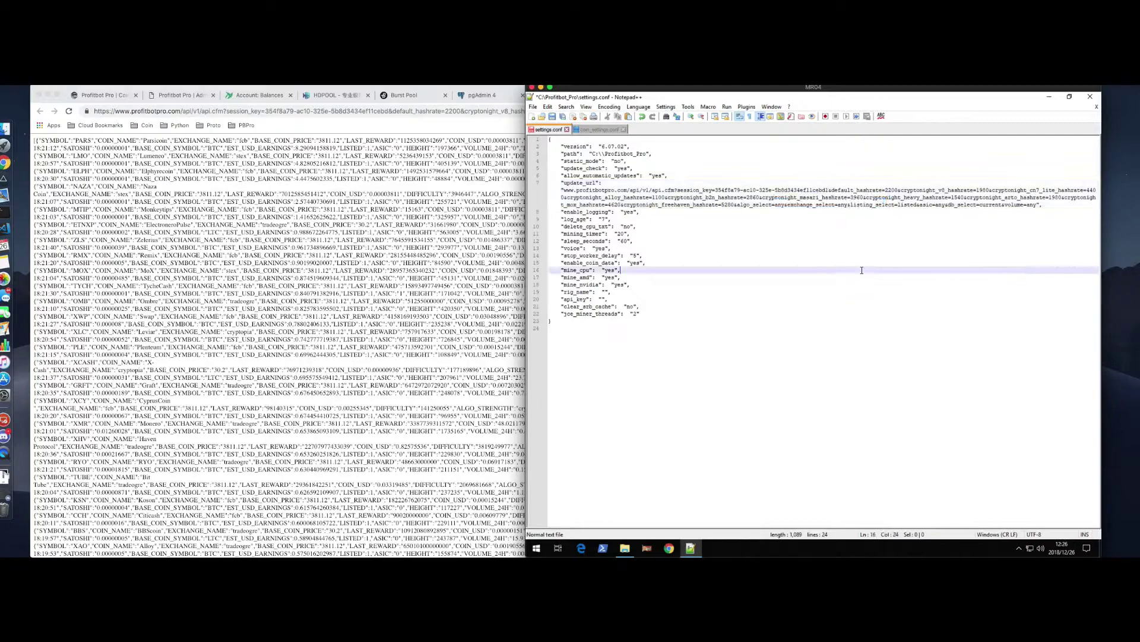
left_click(826, 190)
key("BackSpace")
left_click(837, 241)
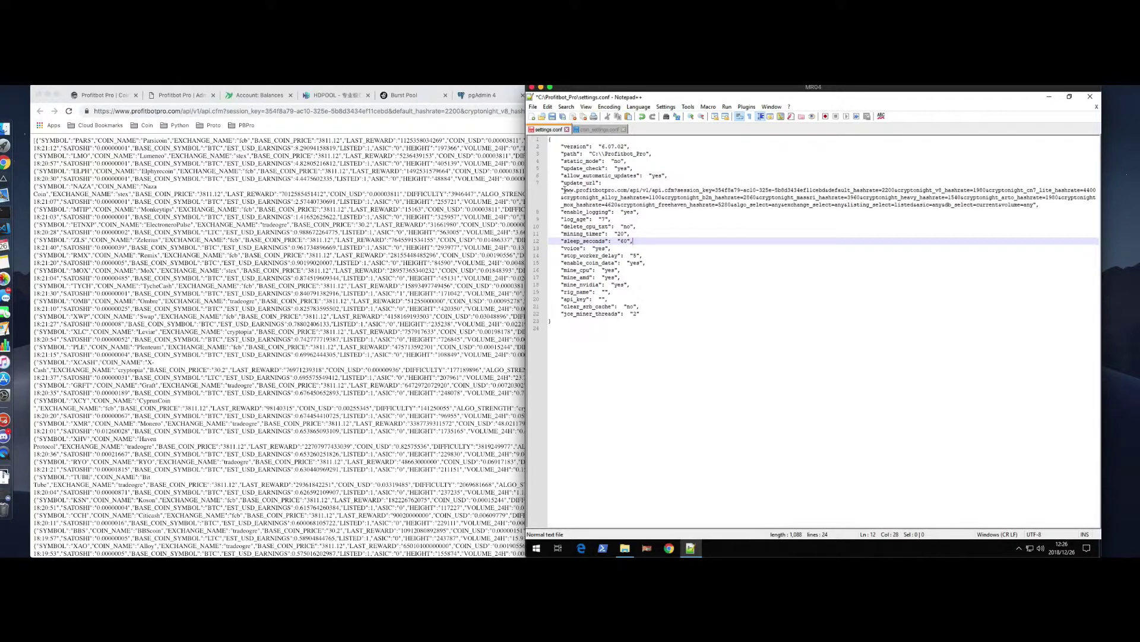
Check the new URL's 2200 hashrate against the Profitbot Pro calculator page
left_click_drag(563, 190, 1027, 212)
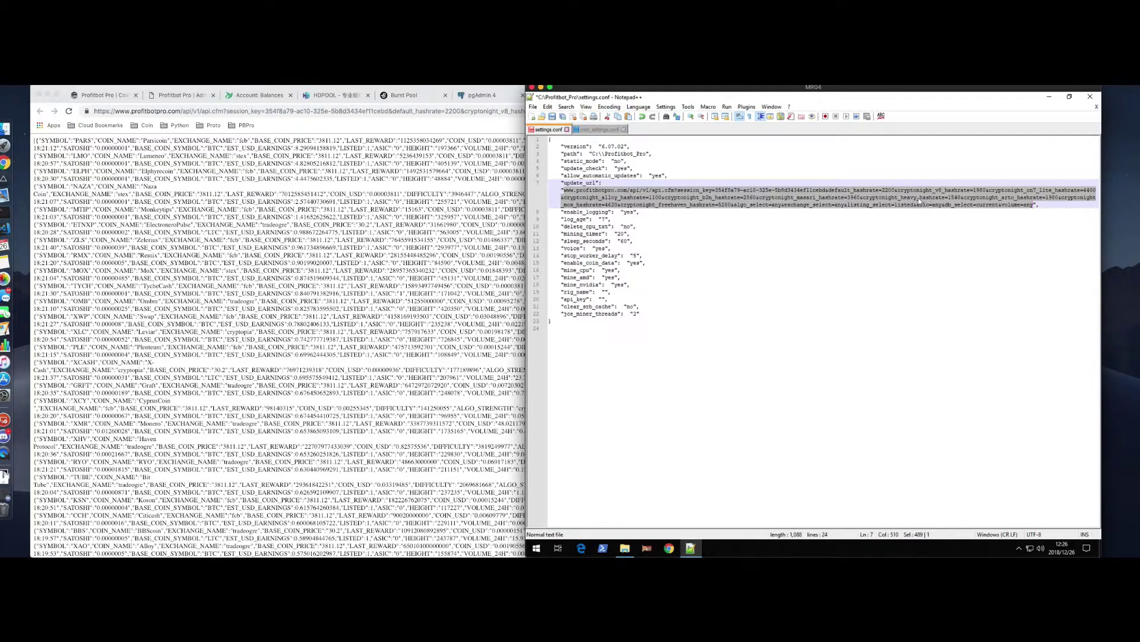
left_click(103, 89)
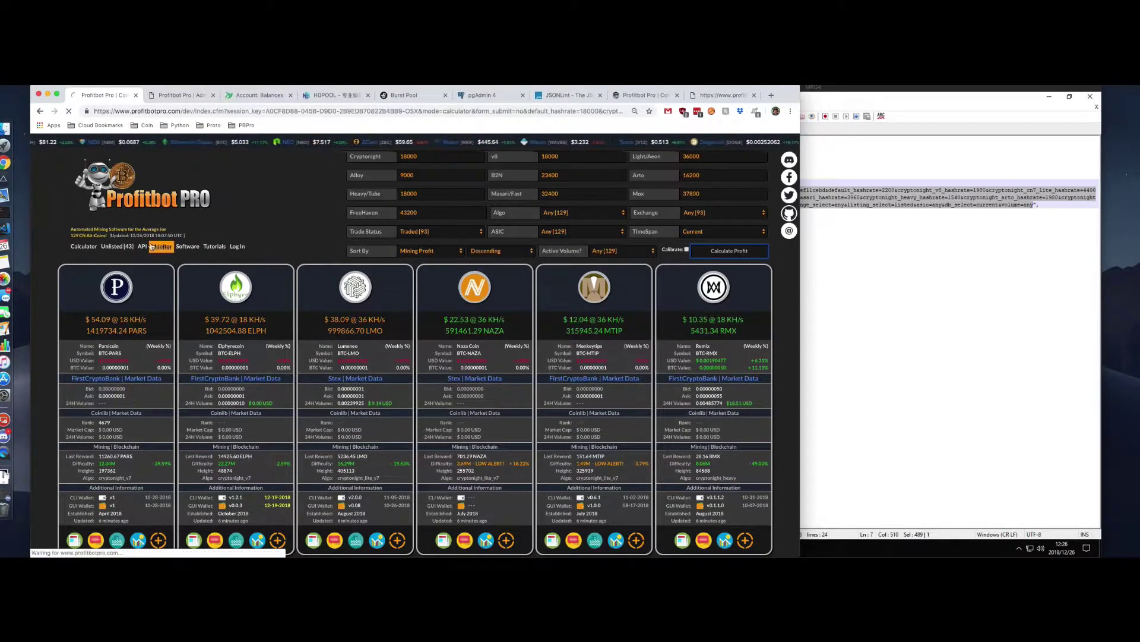
left_click(957, 326)
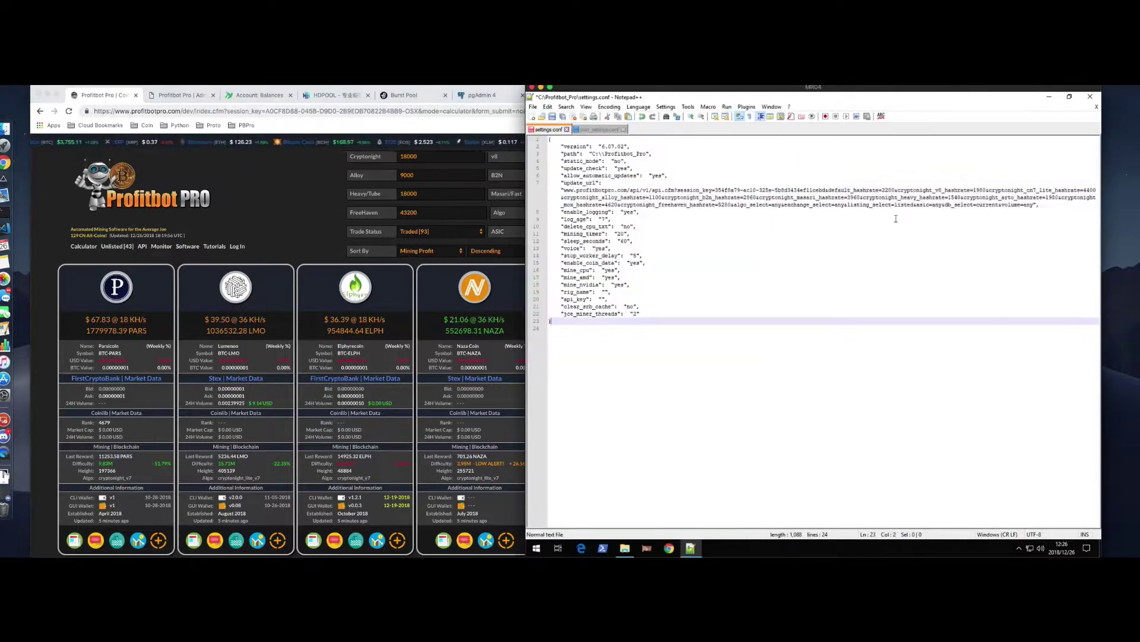
left_click(838, 205)
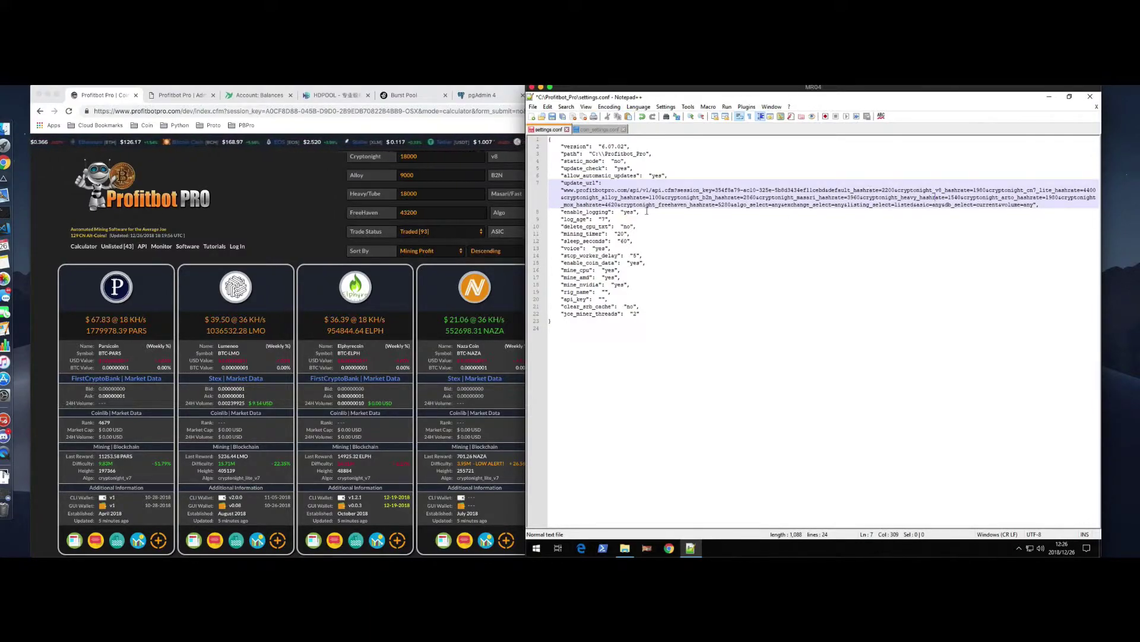
Open the MR04 folder inside Profitbot_Pro and select its dated log file
left_click(625, 548)
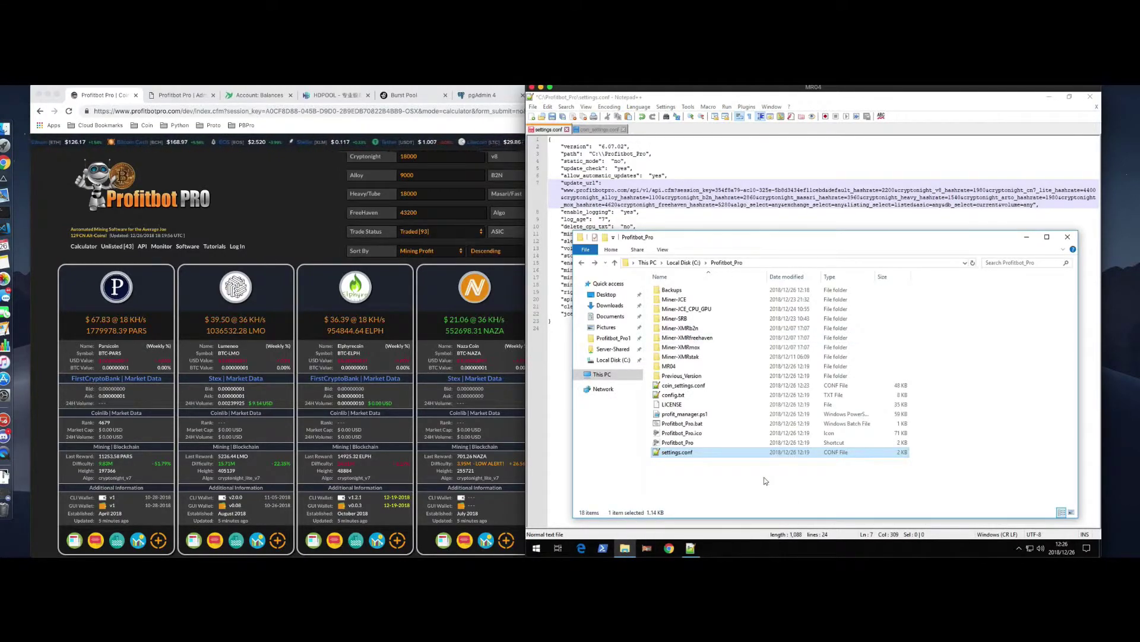
left_click(699, 376)
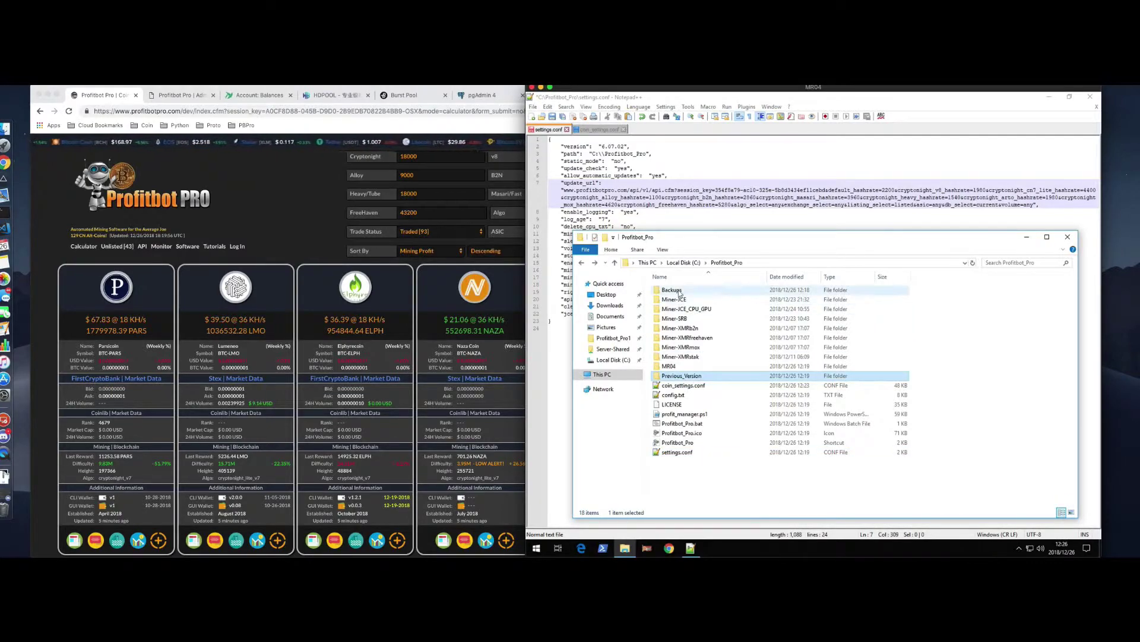
left_click(678, 367)
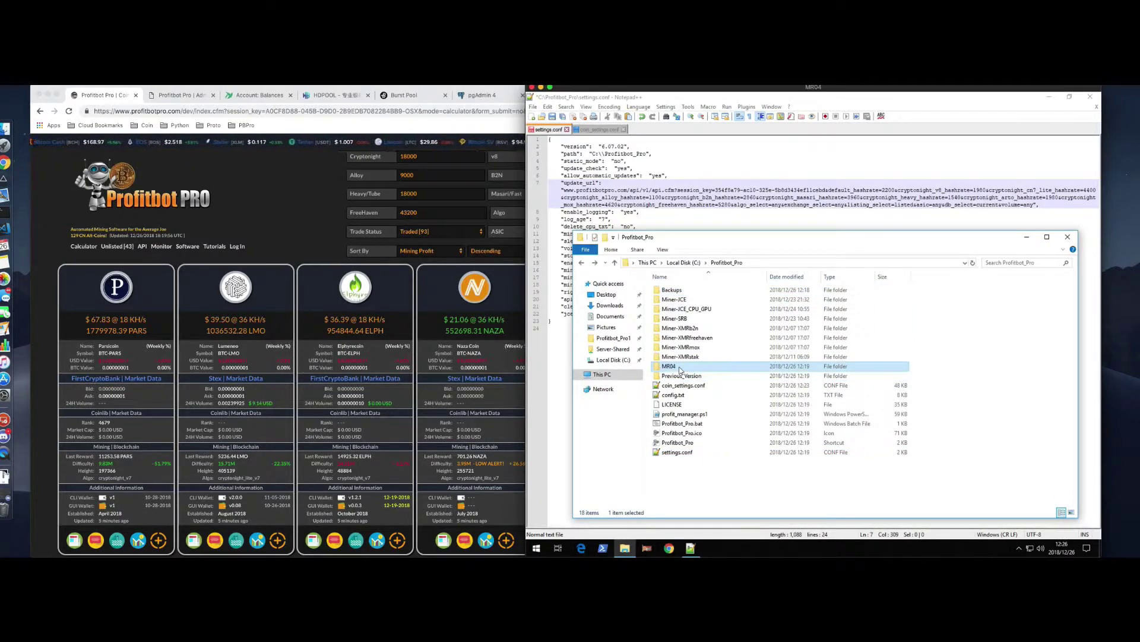
double_click(680, 367)
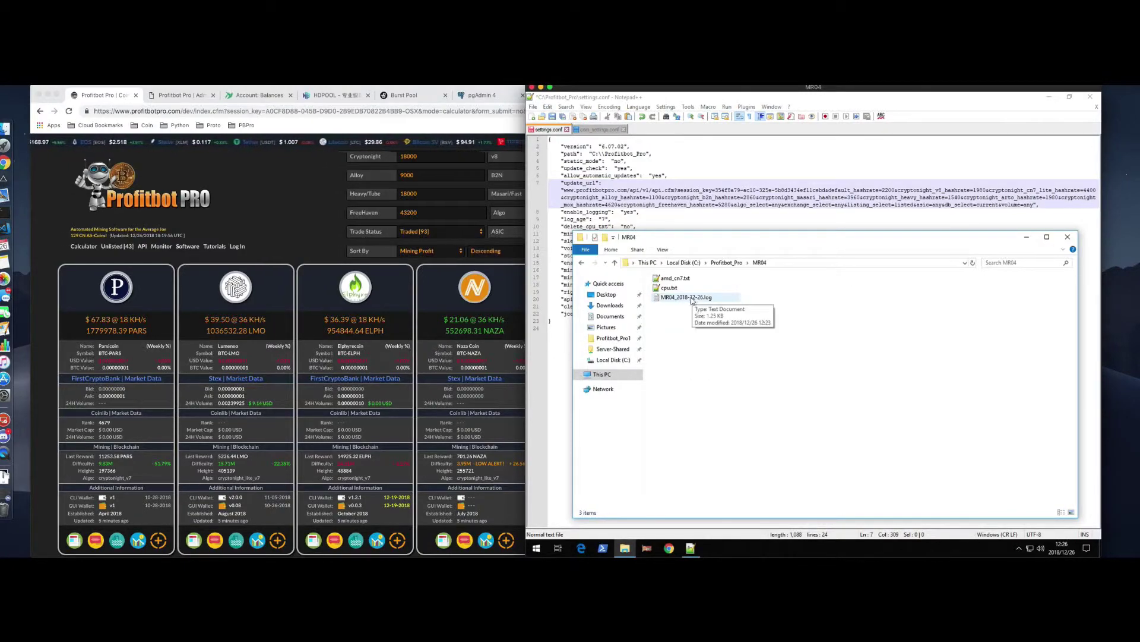
left_click(674, 300)
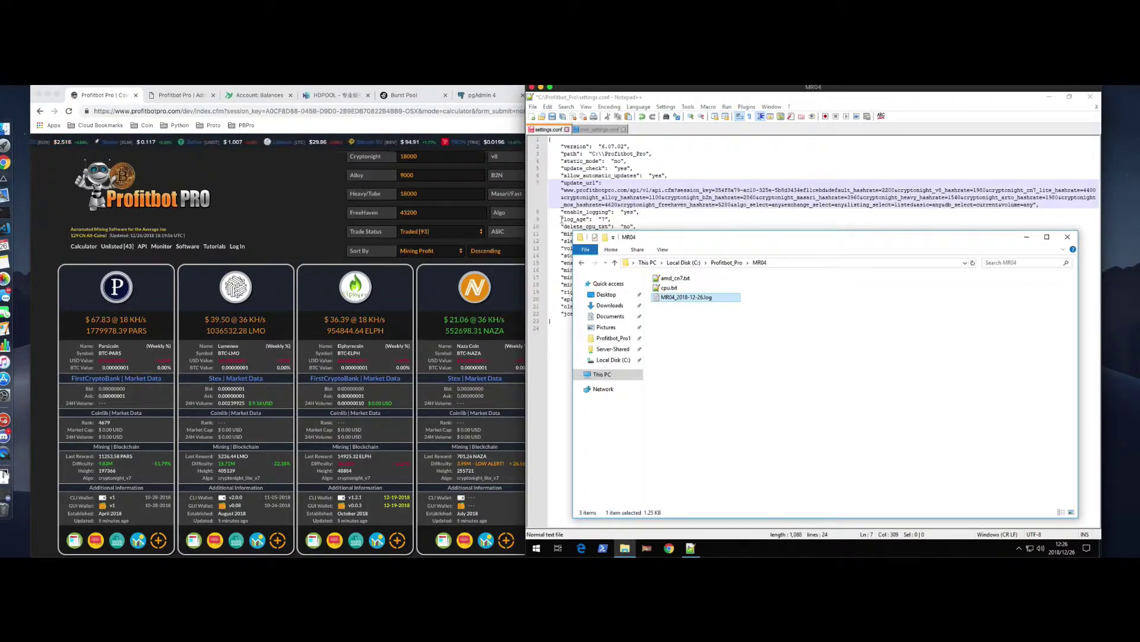
Highlight the log_age line in settings.conf alongside the MR04 log file
left_click_drag(562, 219, 615, 219)
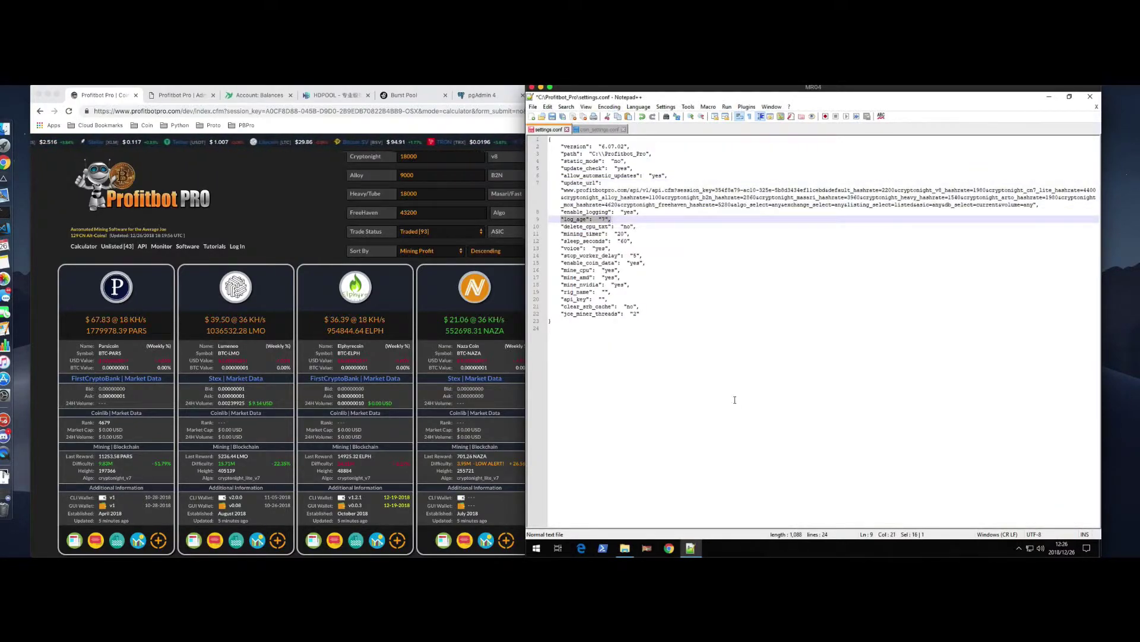
left_click(625, 547)
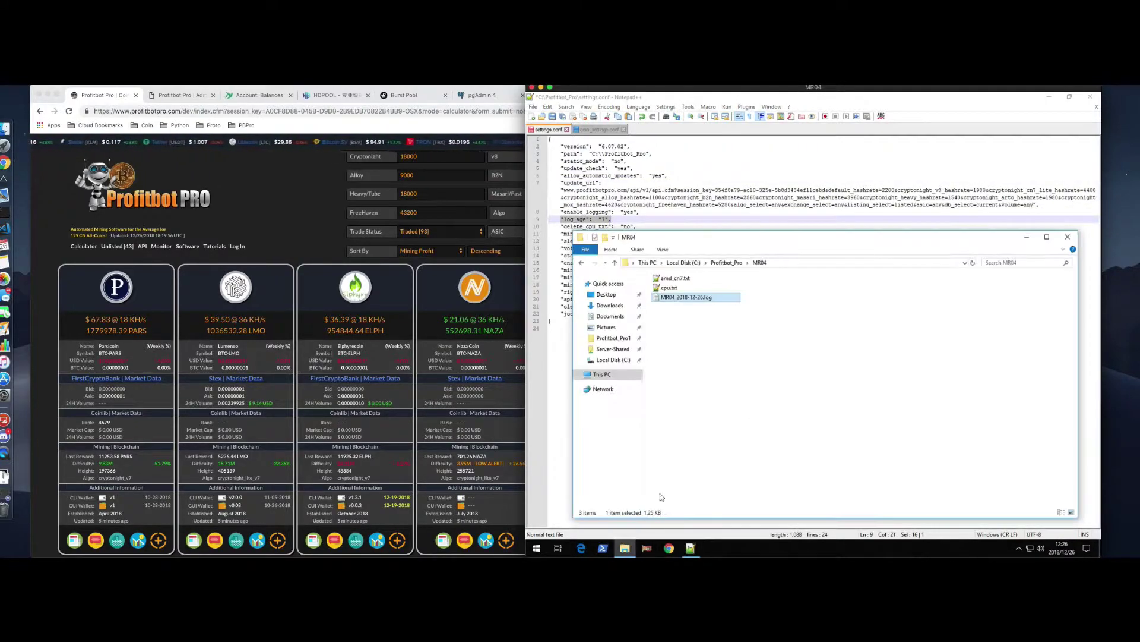
left_click(701, 313)
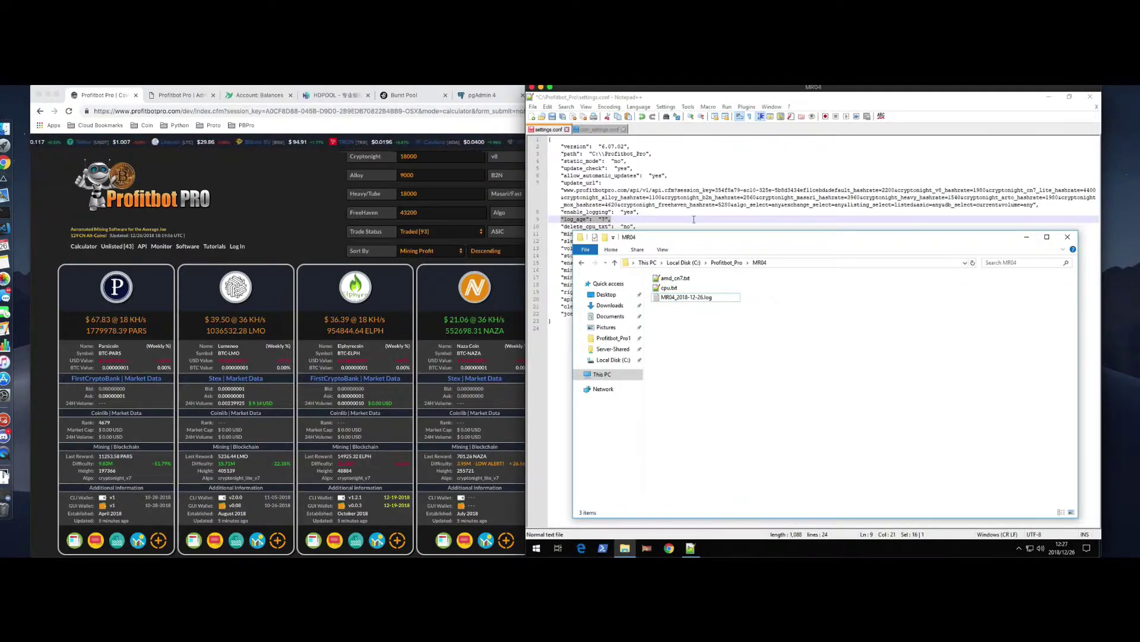
left_click(658, 190)
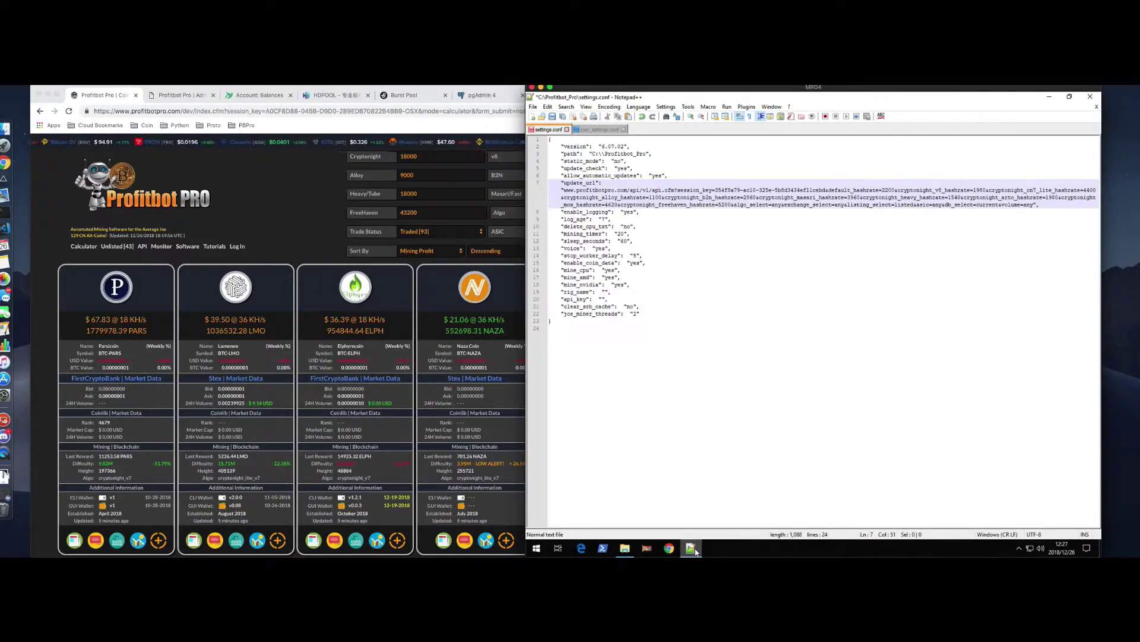
Highlight the delete_cpu_txt value 'no' in settings.conf, then bring back the MR04 folder
mouse_move(695, 550)
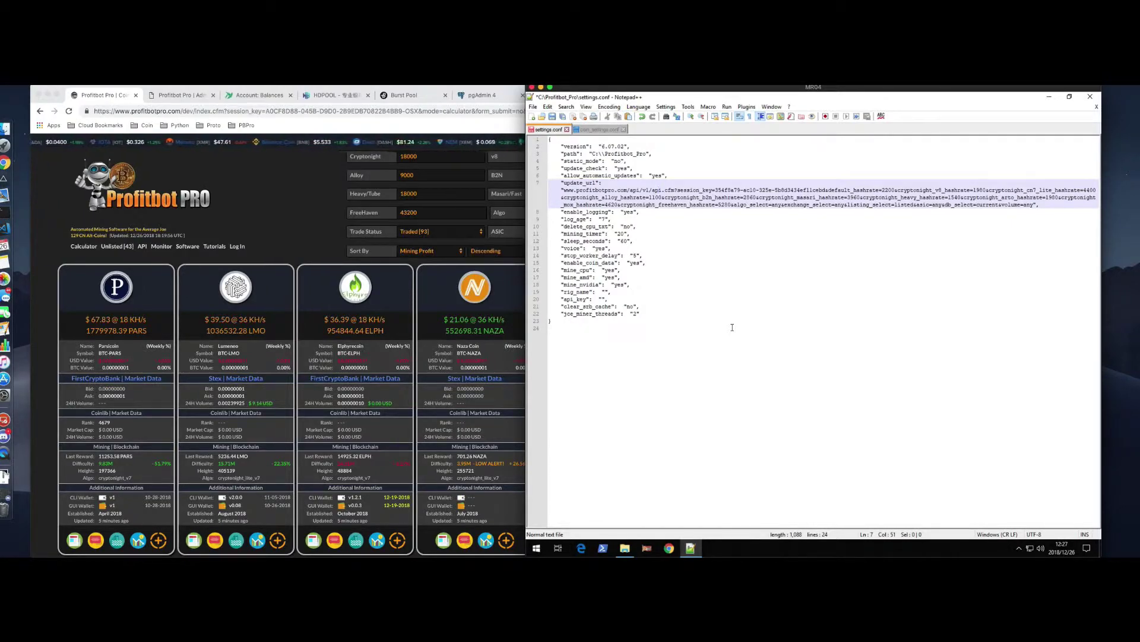
double_click(626, 226)
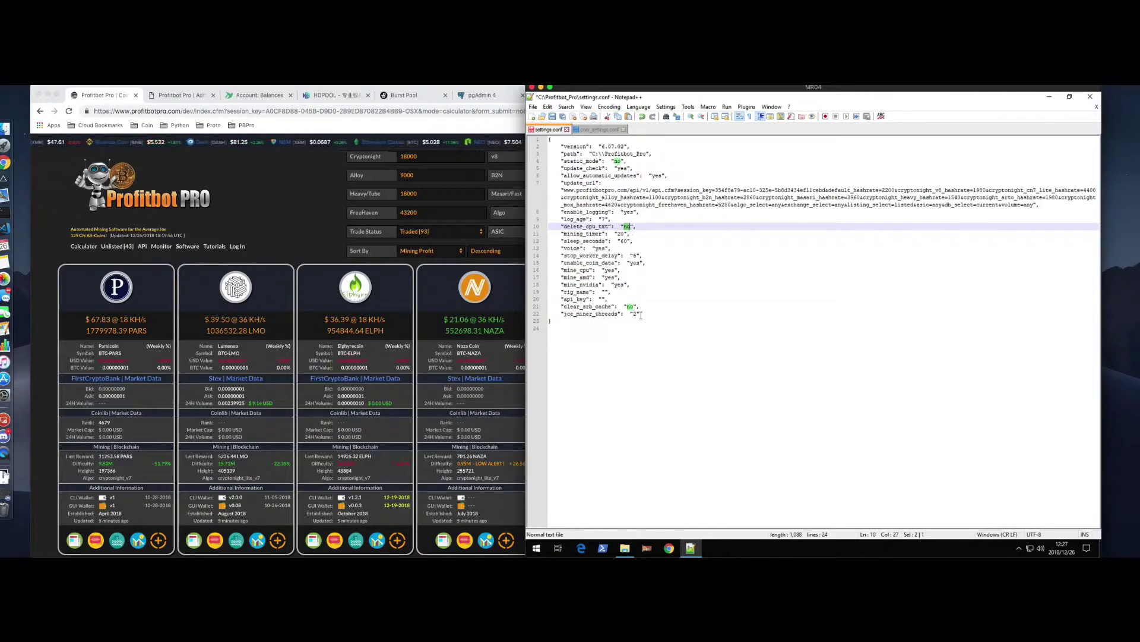
left_click(627, 227)
left_click(625, 548)
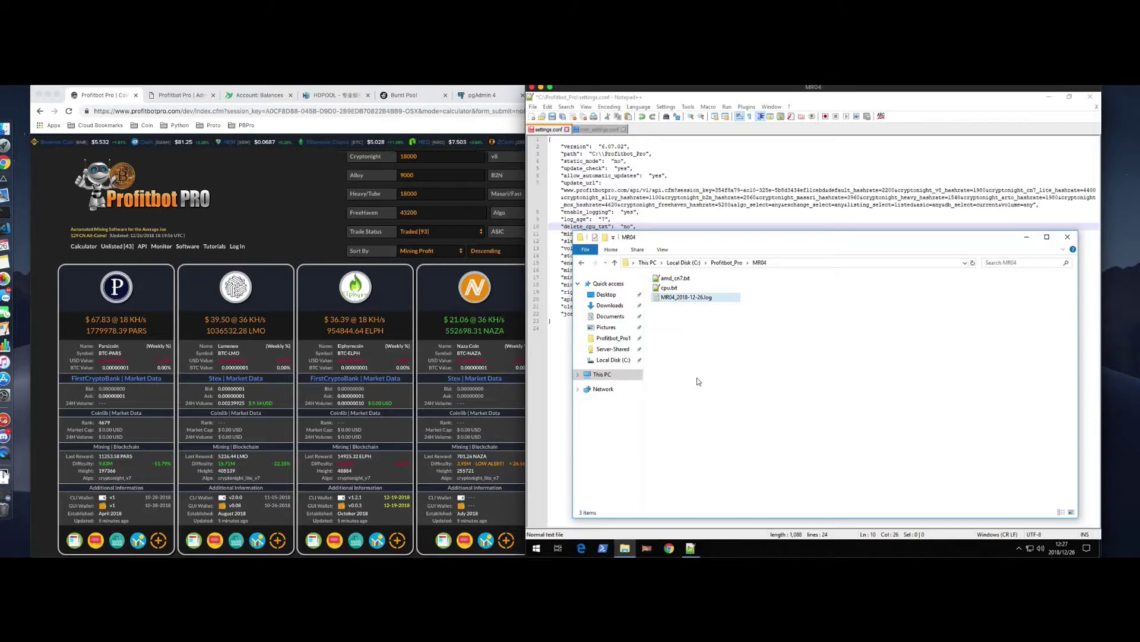
Review the cpu_threads_conf entries in cpu.txt, then reopen coin_settings.conf from Profitbot_Pro
double_click(667, 288)
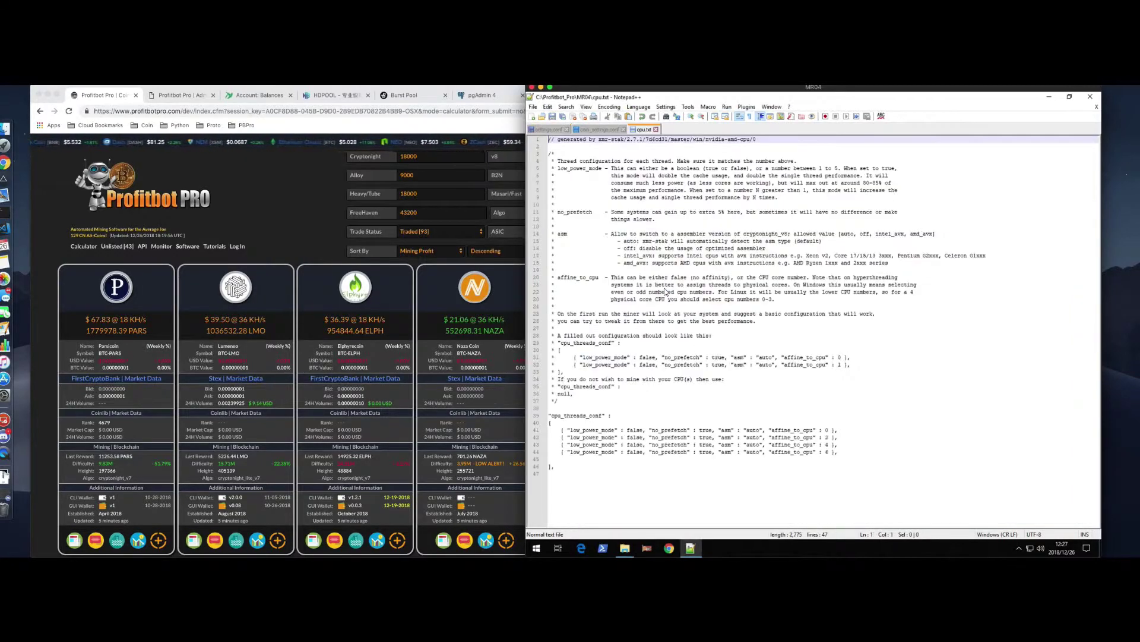
left_click_drag(850, 454, 537, 446)
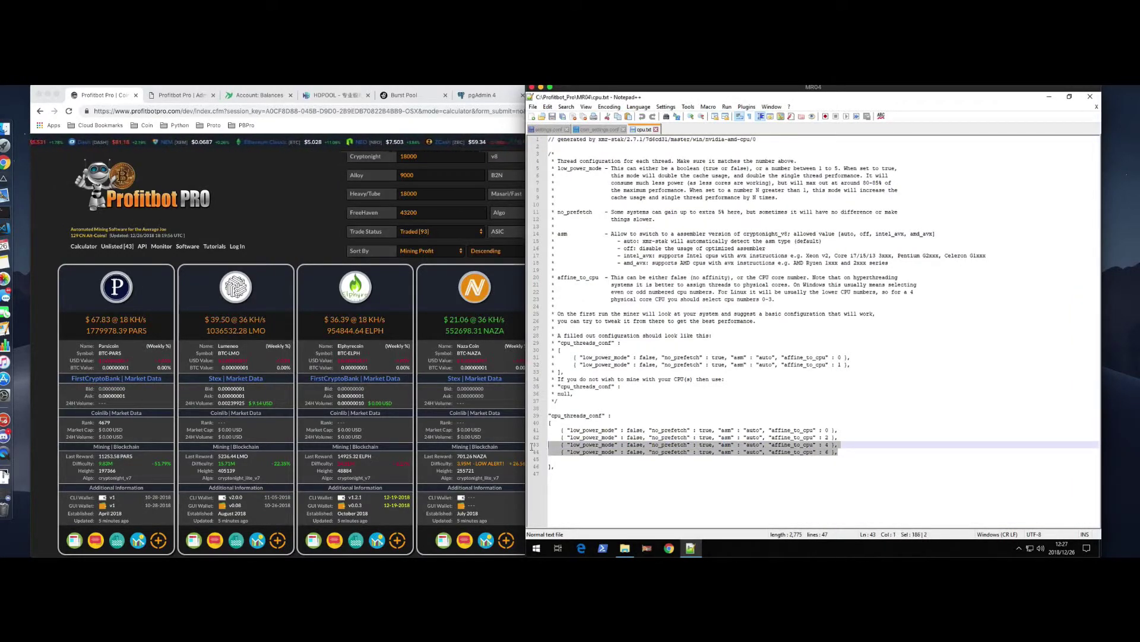
left_click(1089, 98)
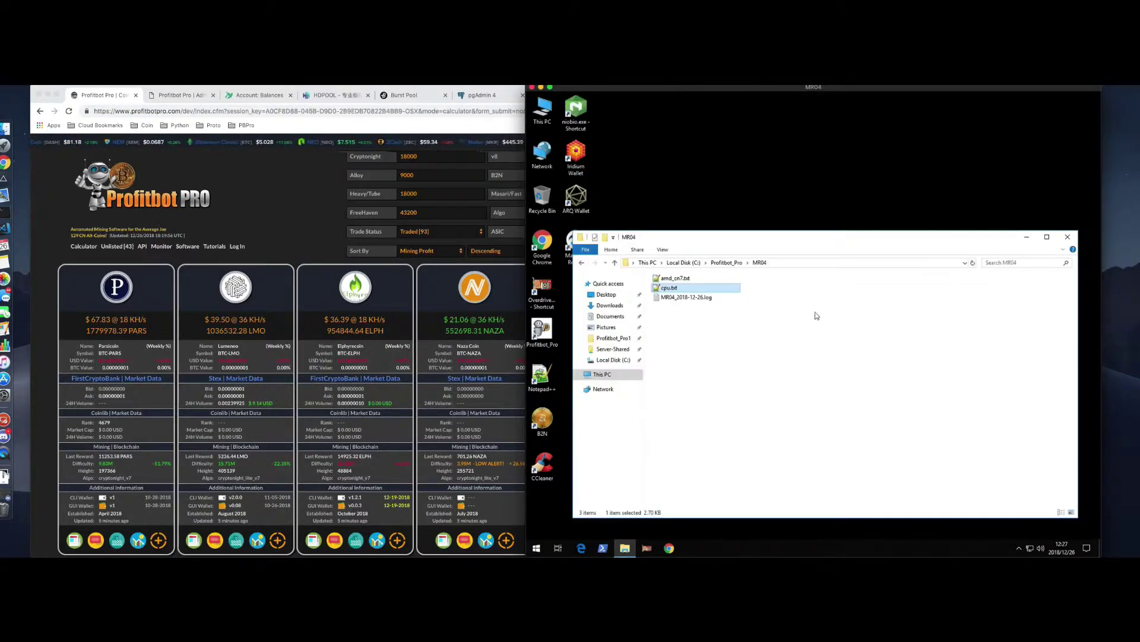
left_click(739, 193)
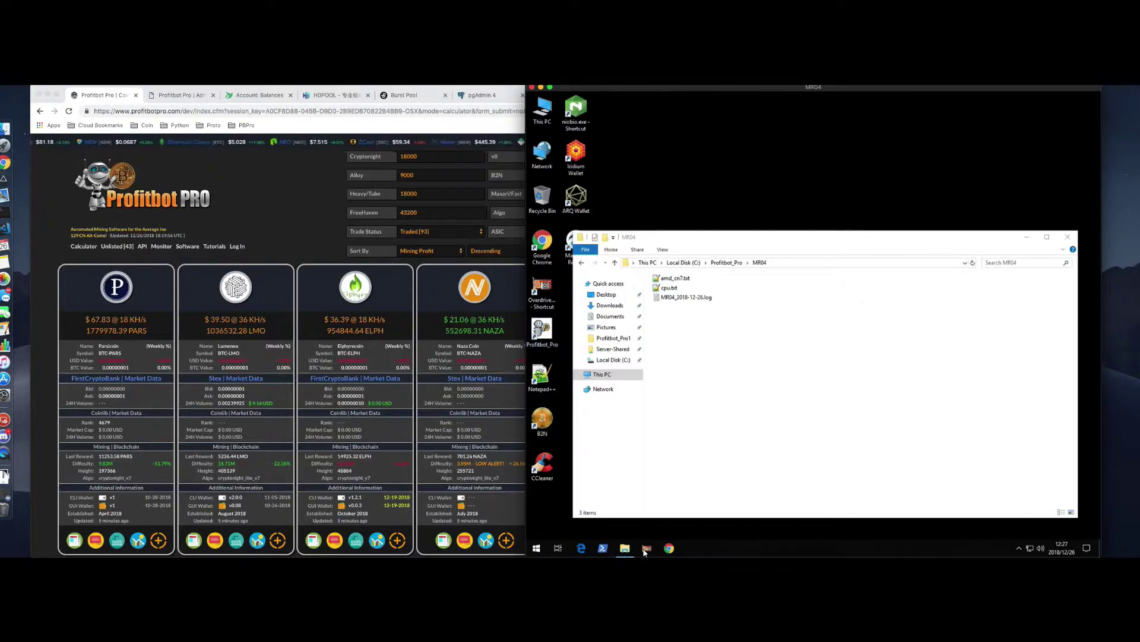
left_click(728, 262)
double_click(686, 387)
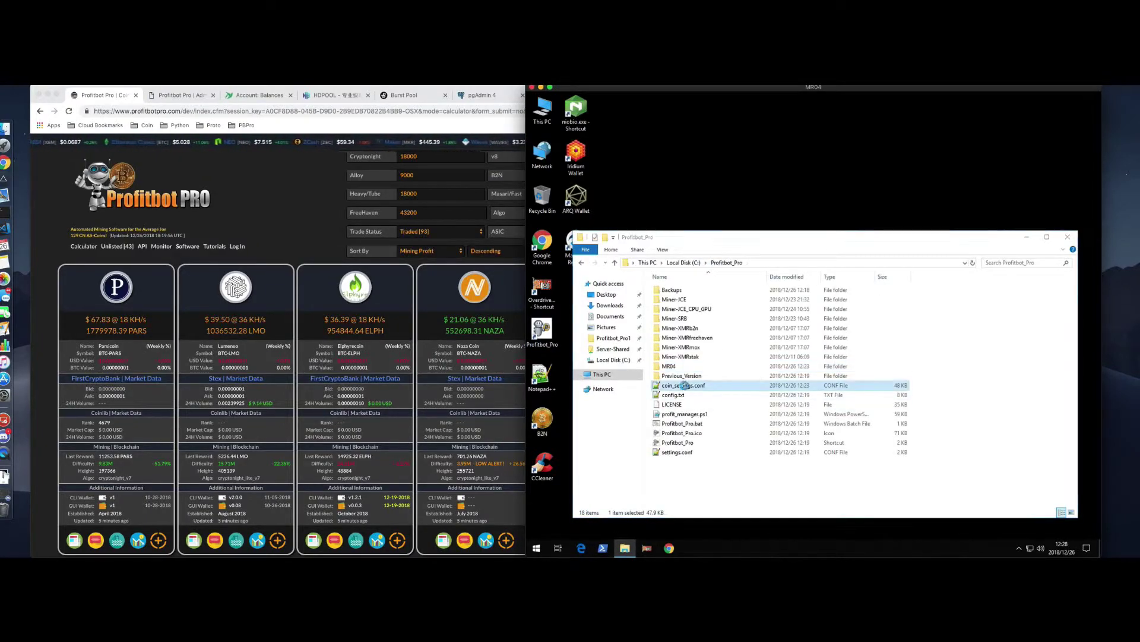
Highlight mining_timer (20), sleep_seconds (60) and the voice line in settings.conf
left_click(549, 129)
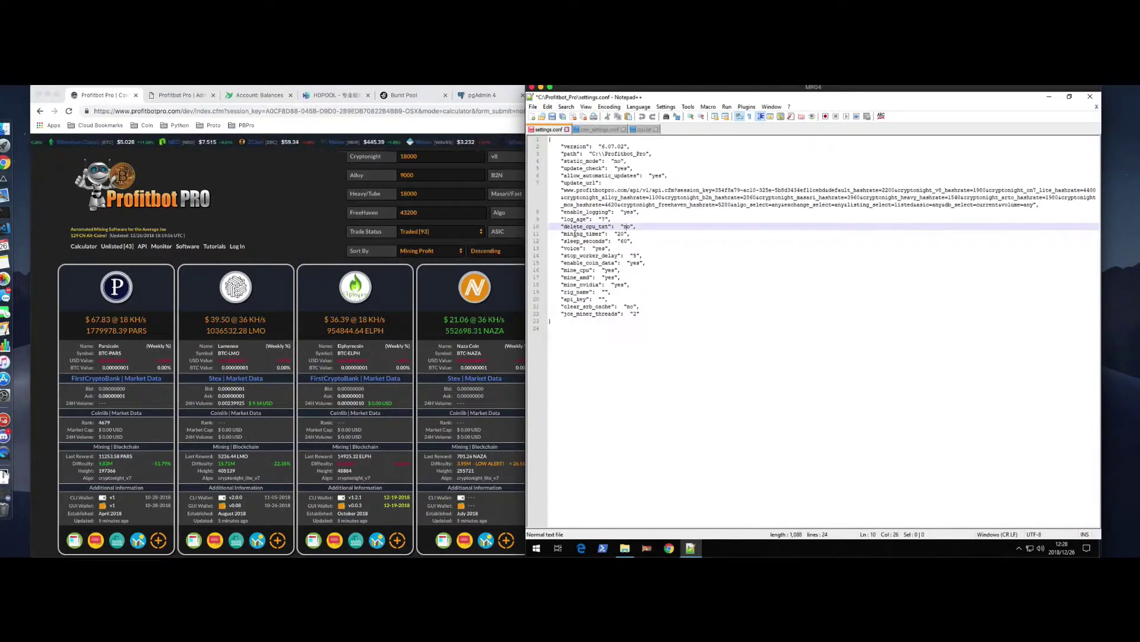
left_click_drag(631, 233, 562, 234)
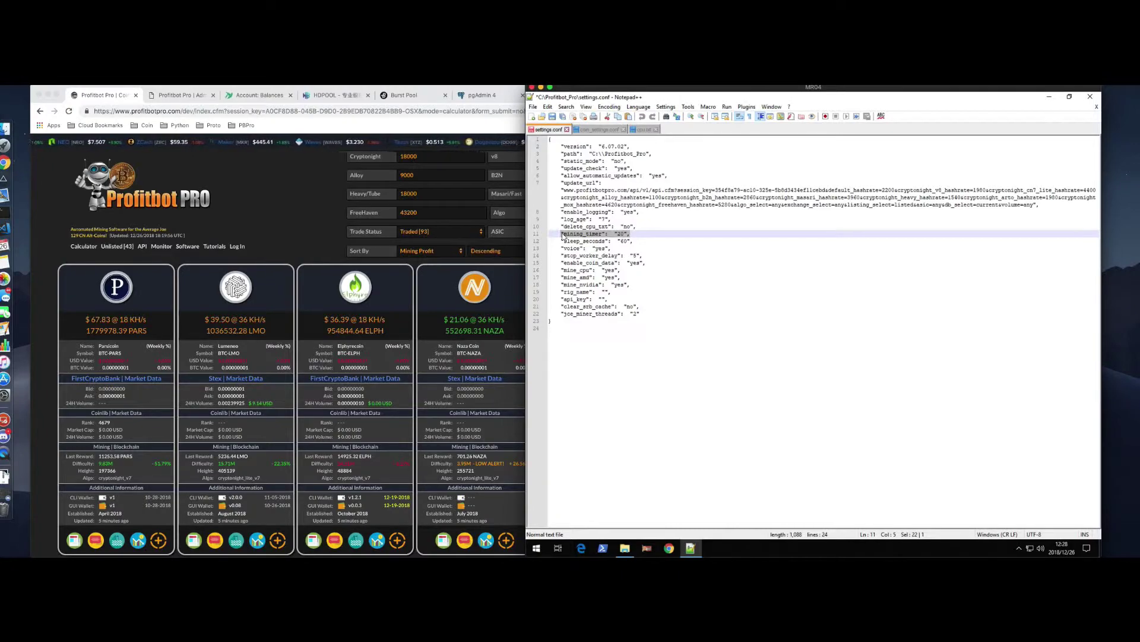
left_click(624, 233)
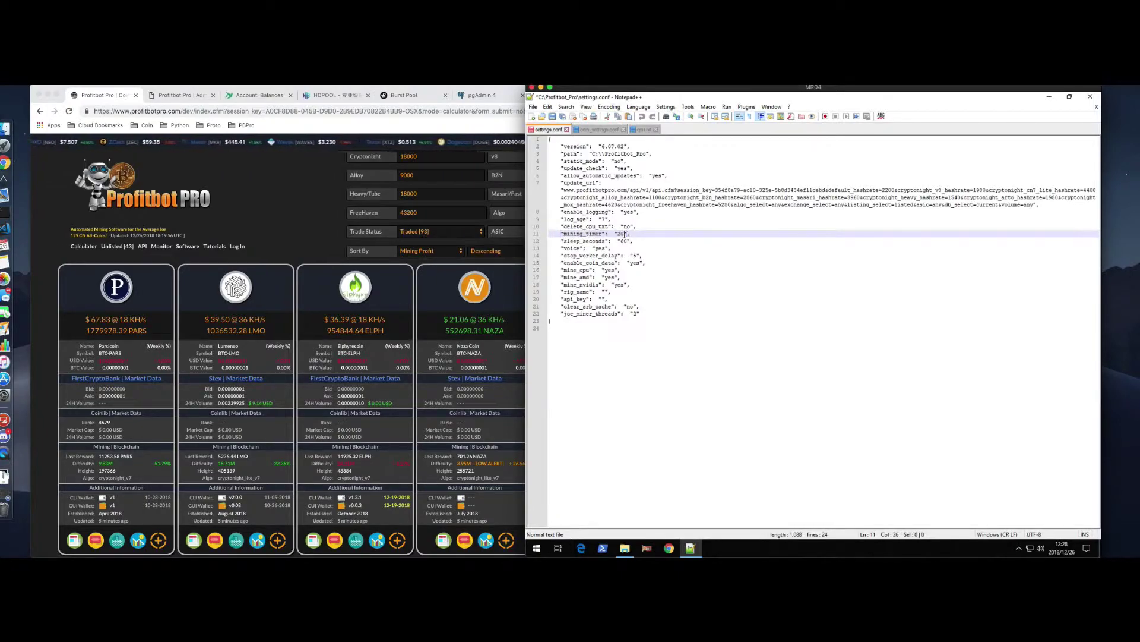
left_click_drag(626, 233, 619, 234)
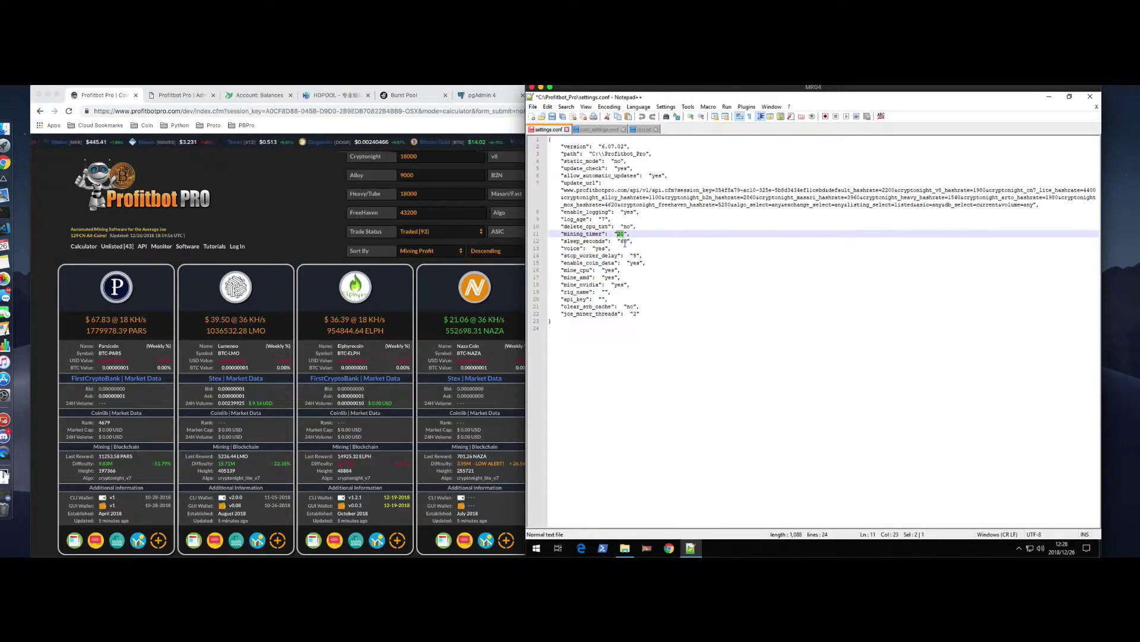
left_click(624, 241)
left_click_drag(622, 241, 630, 242)
left_click(622, 241)
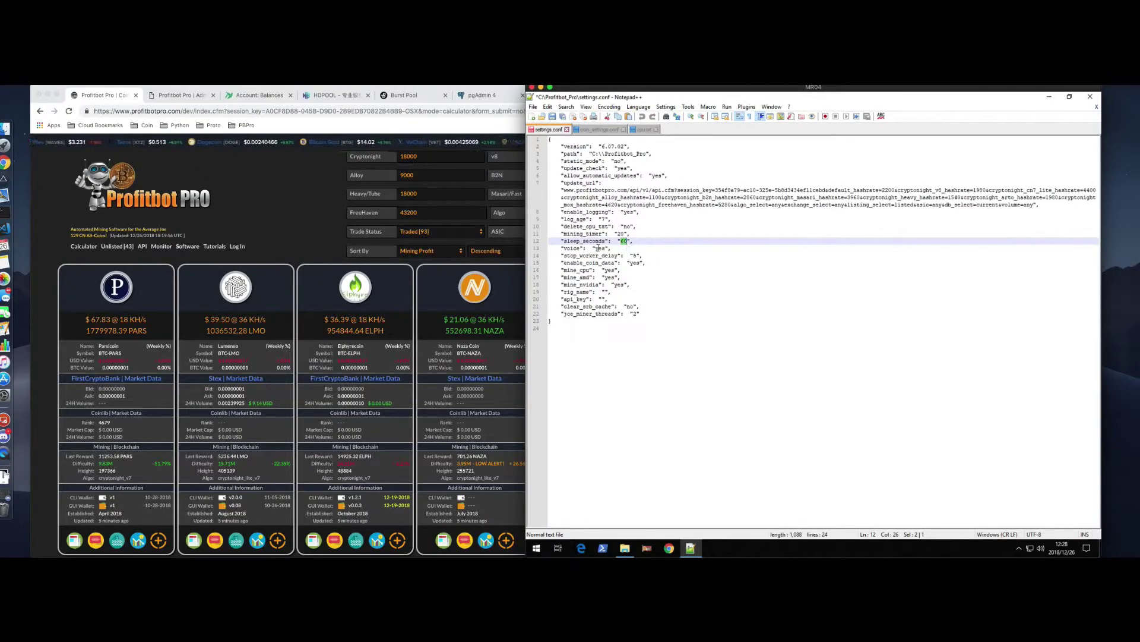
left_click_drag(638, 242, 561, 242)
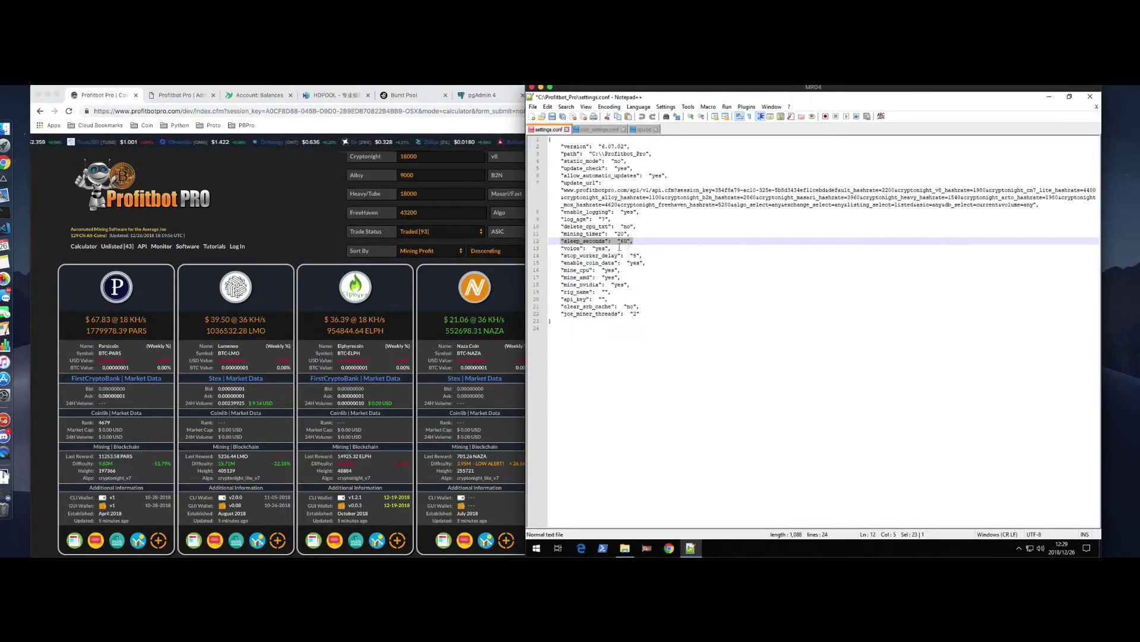
left_click_drag(612, 248, 560, 248)
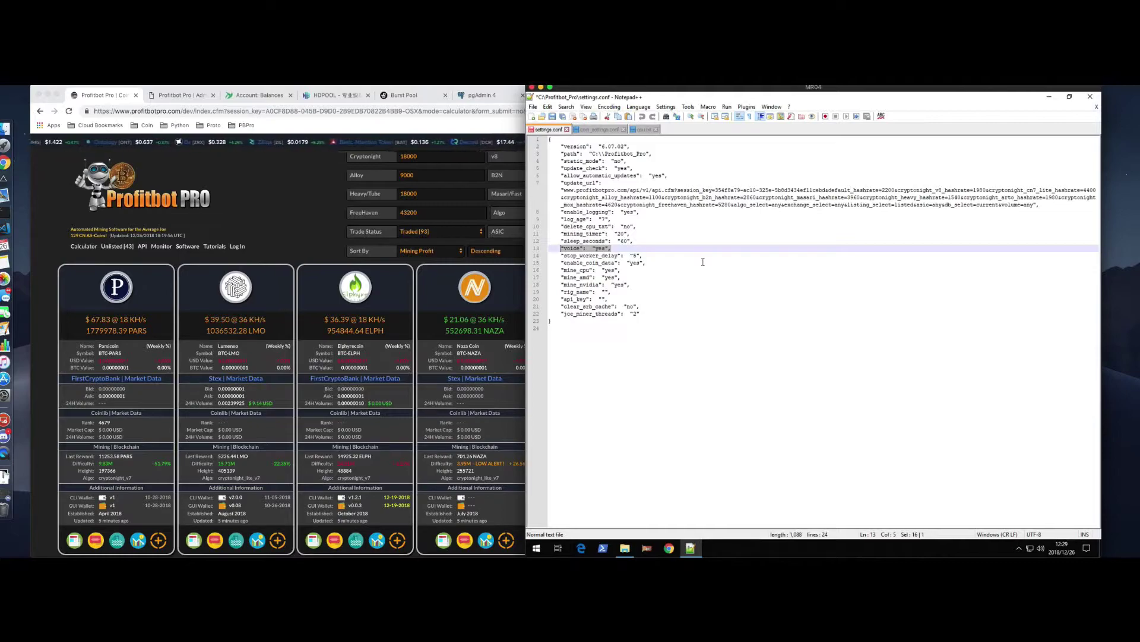
left_click(680, 257)
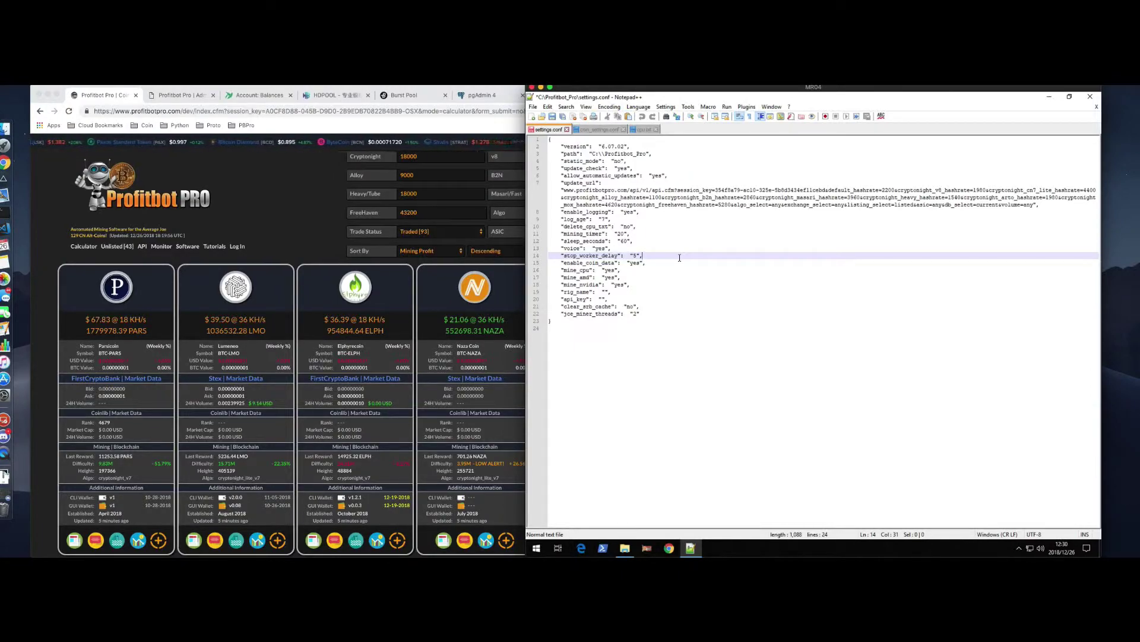
double_click(634, 256)
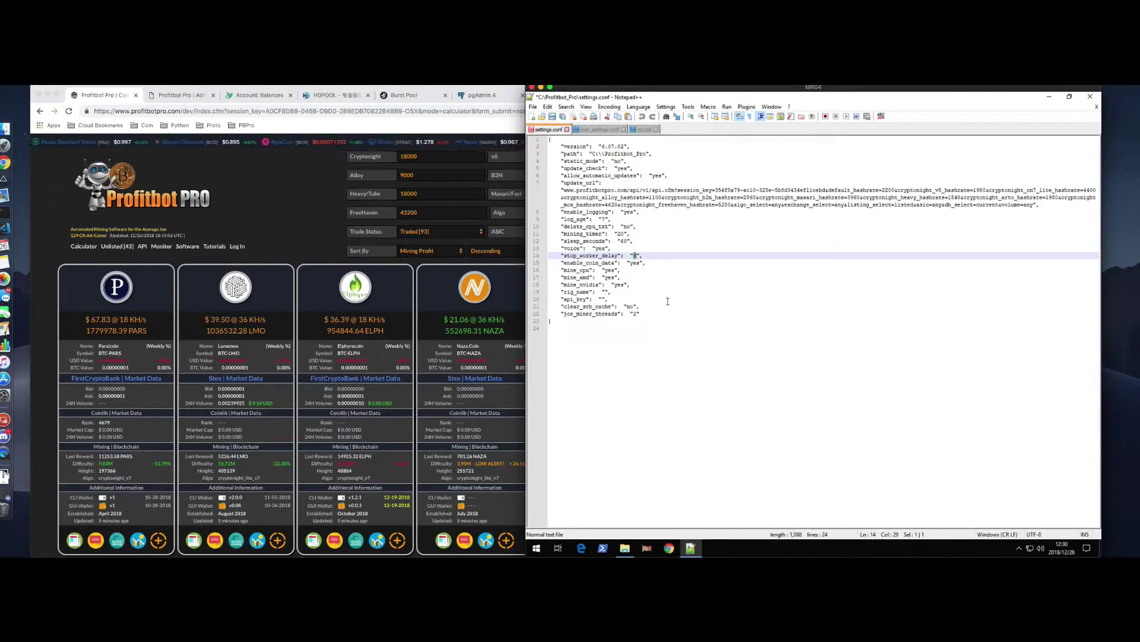
left_click(647, 270)
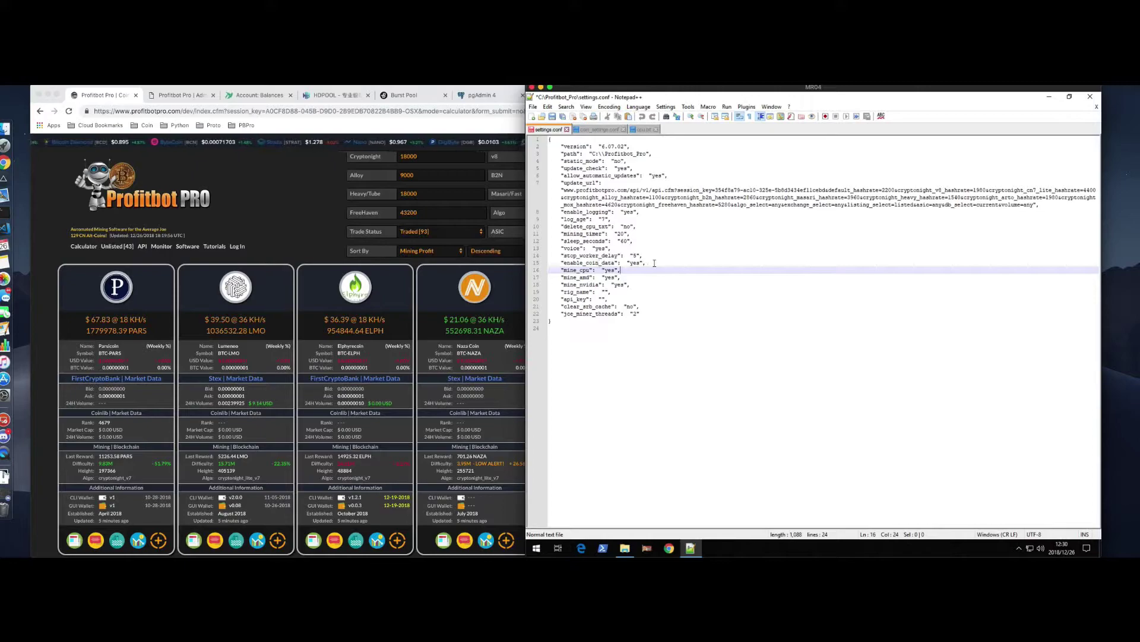
left_click_drag(654, 263, 559, 264)
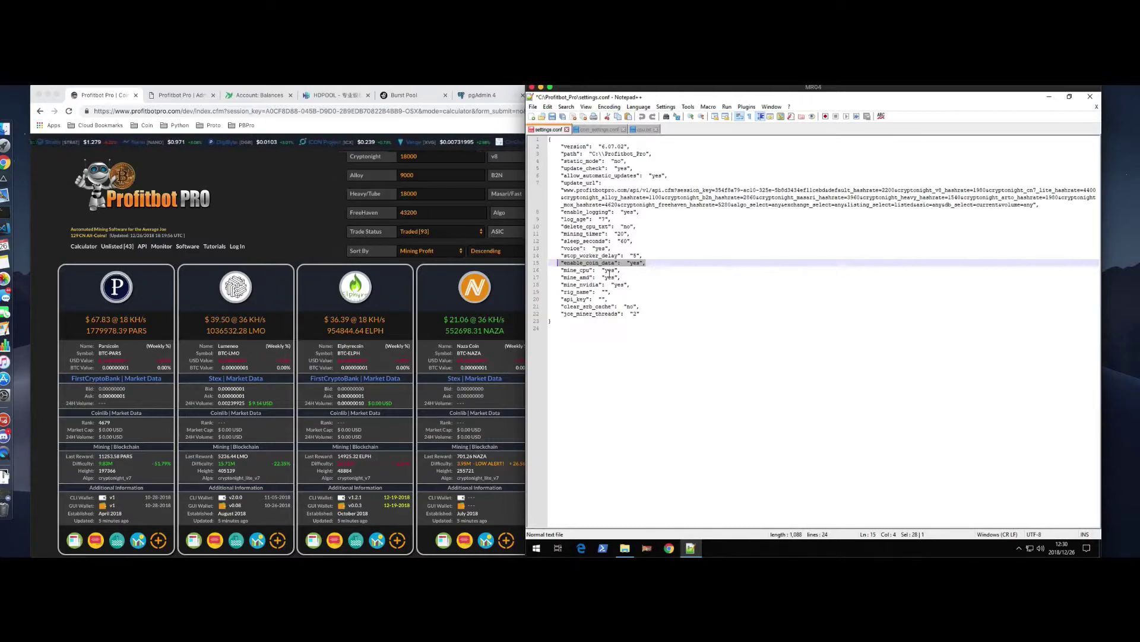
Change the mine_nvidia value from yes to no in settings.conf
left_click(673, 278)
left_click(625, 270)
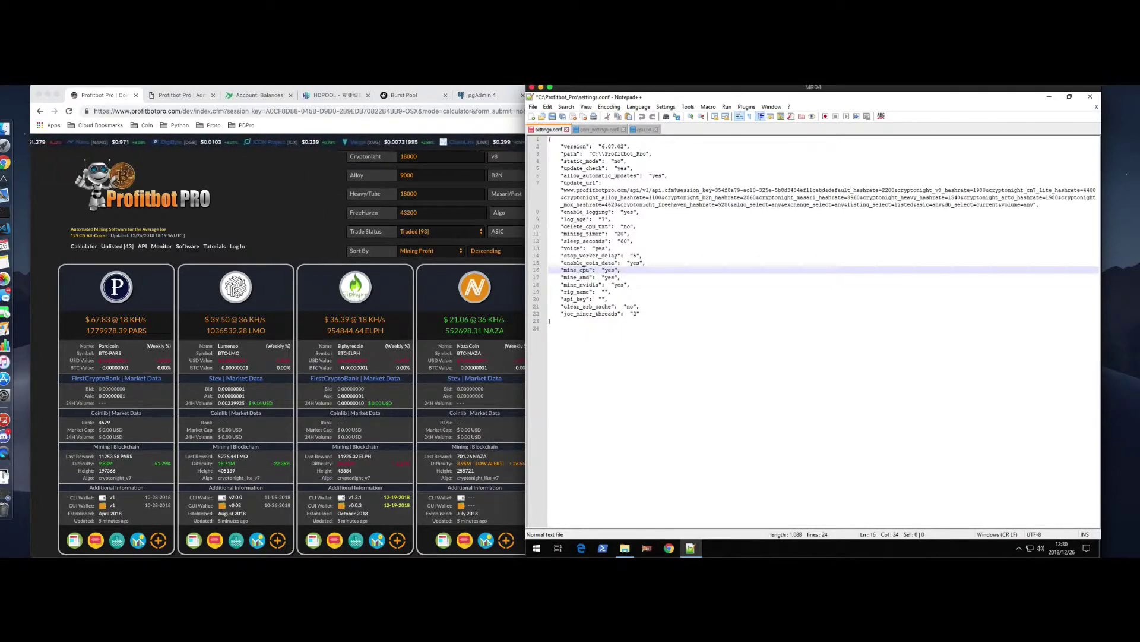
left_click(610, 277)
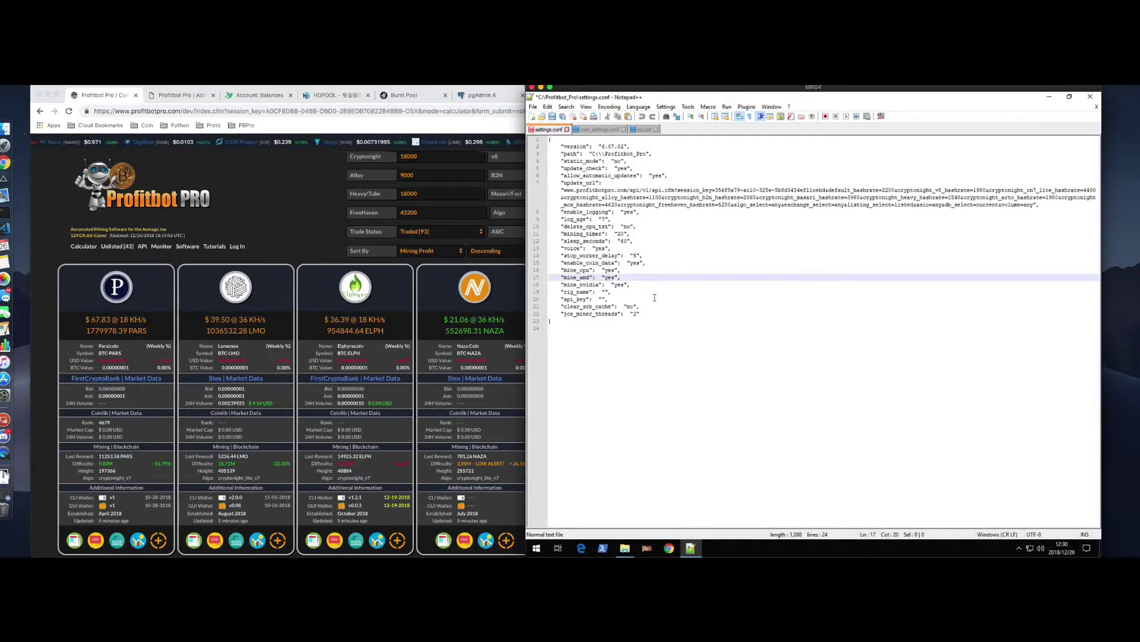
left_click(625, 286)
key("BackSpace")
key("BackSpace")
key("BackSpace")
type("no")
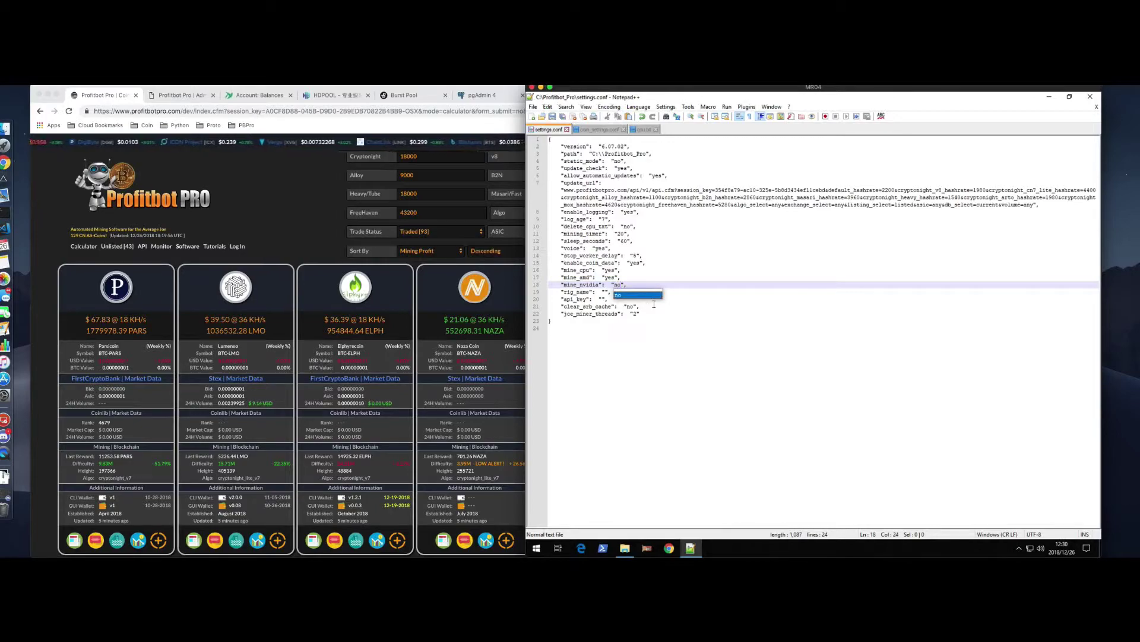
left_click(695, 284)
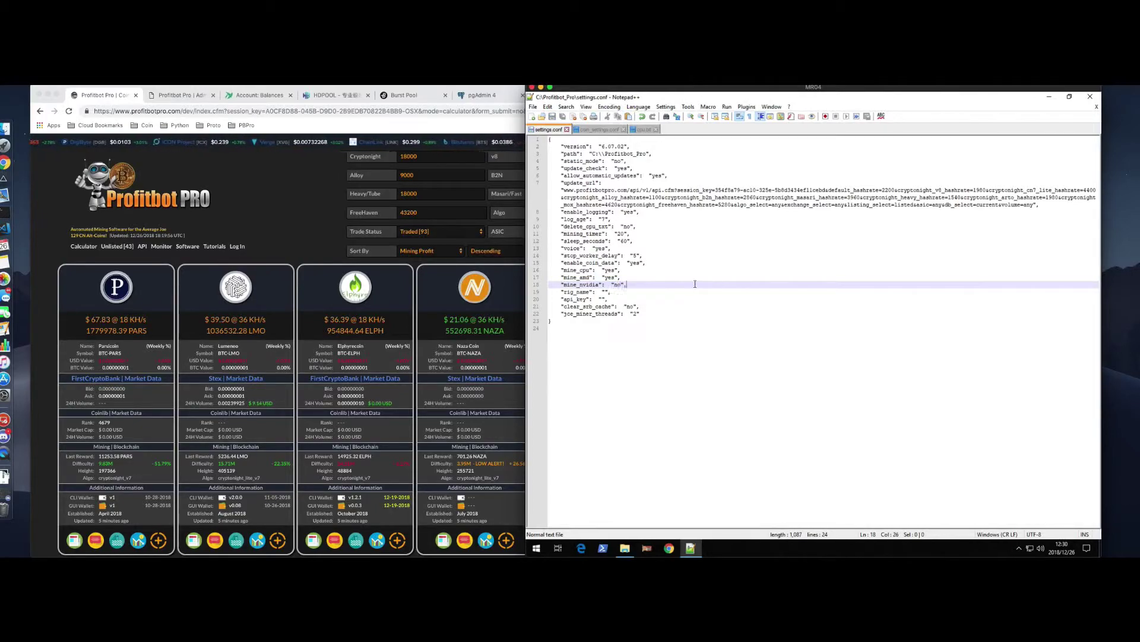
Fill rig_name with a test rig name ending in '_test' and save settings.conf
left_click(605, 292)
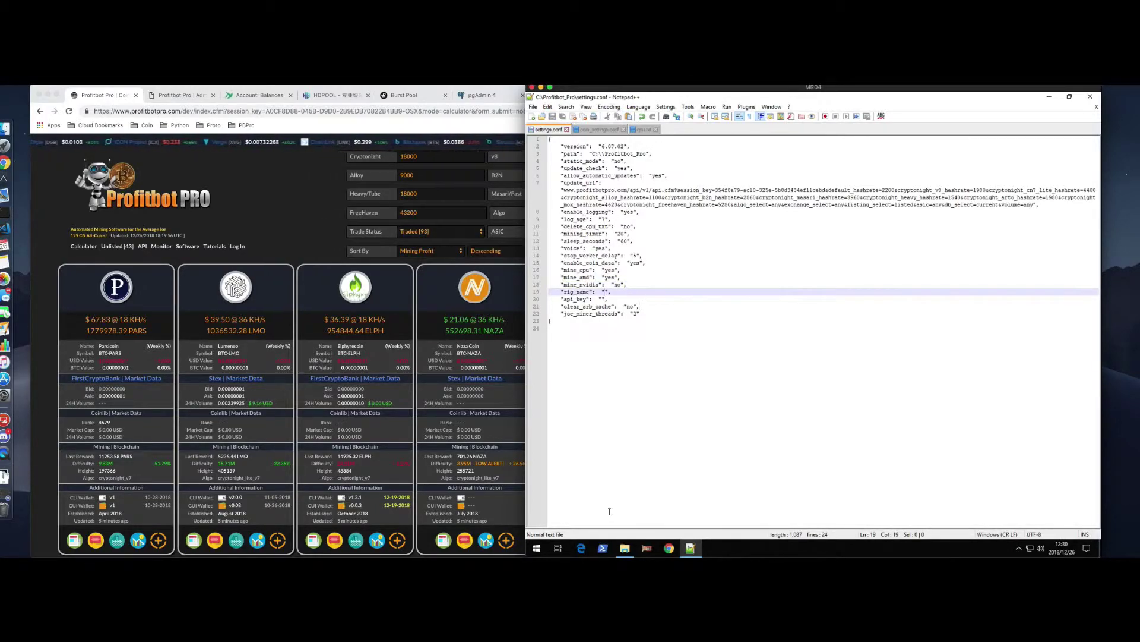
left_click(624, 547)
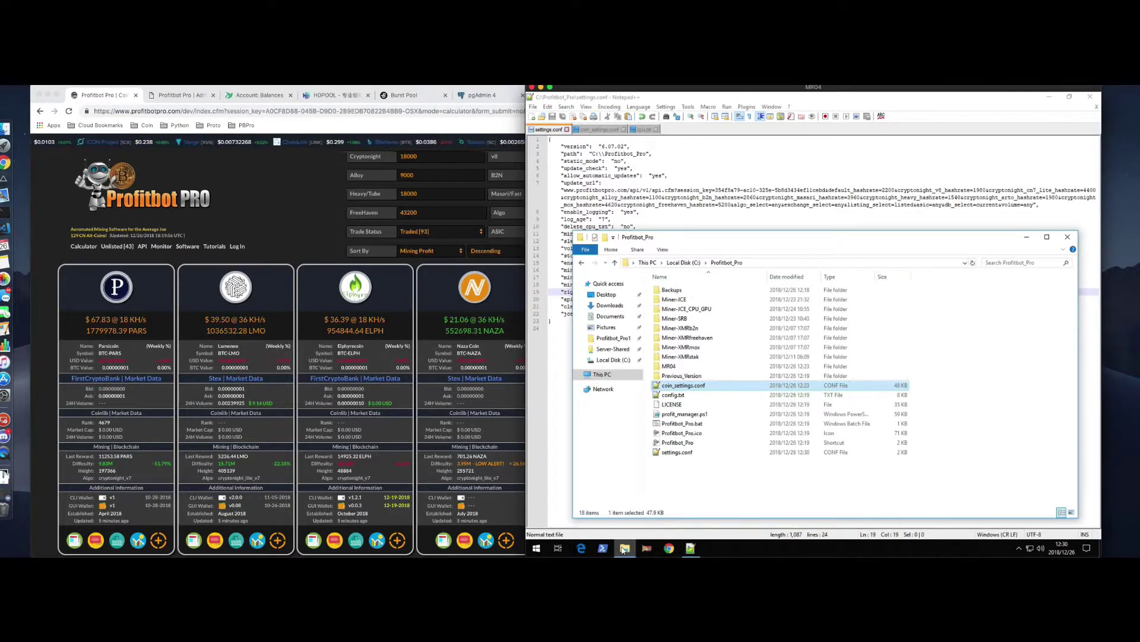
left_click(693, 367)
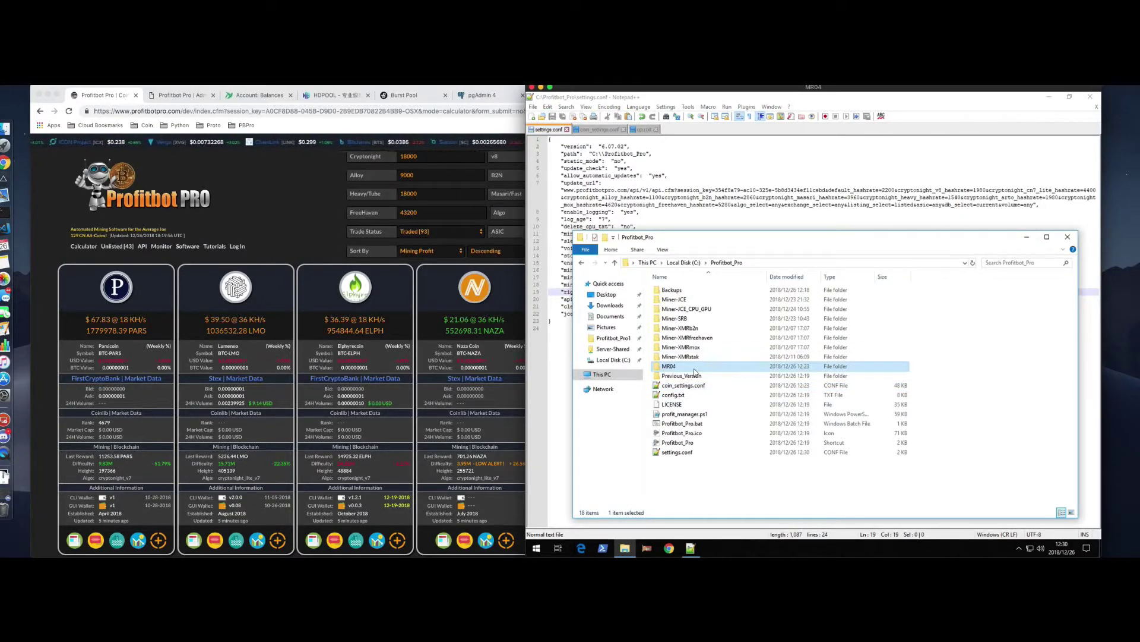
left_click(1027, 238)
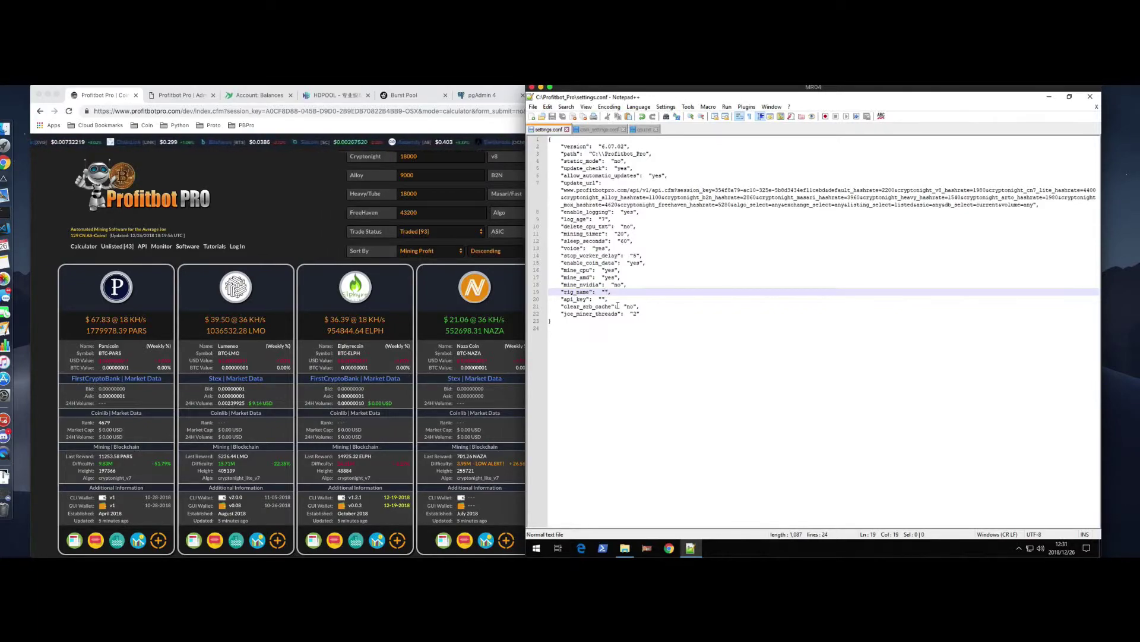
type("RAndy")
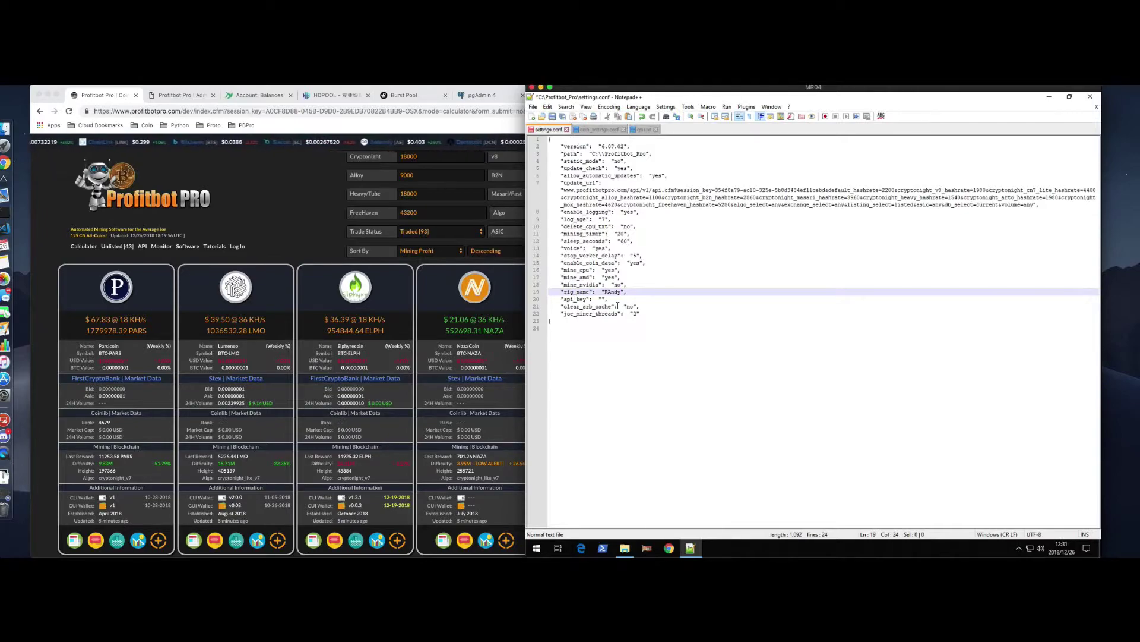
key("shift+Left")
key("shift+Left")
key("shift+Left")
key("shift+Left")
type("andy")
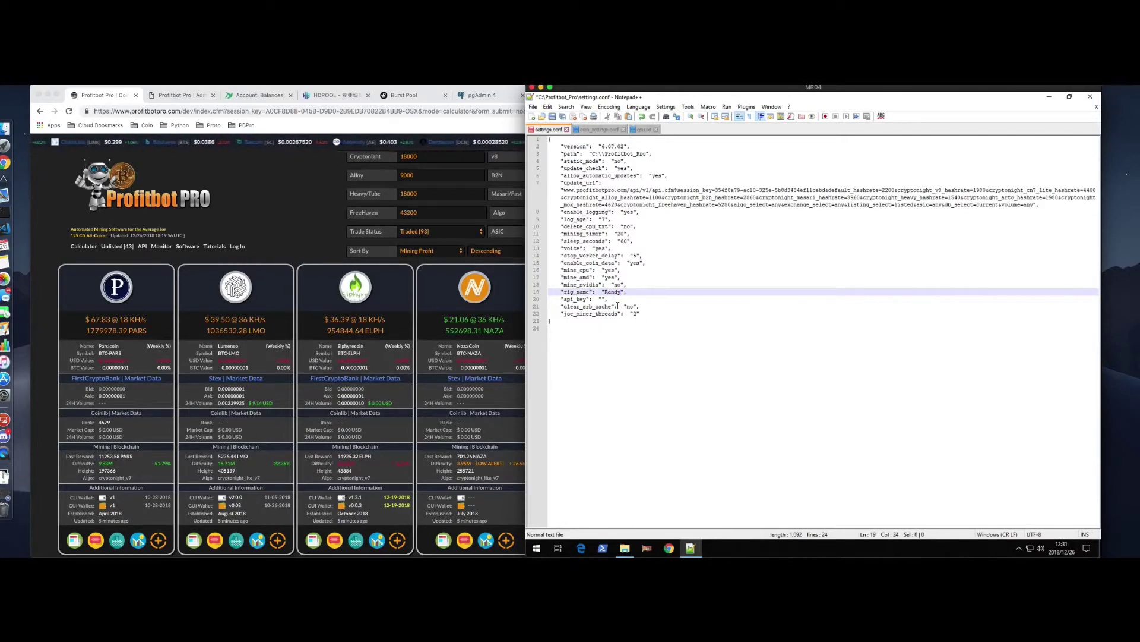
type("_test")
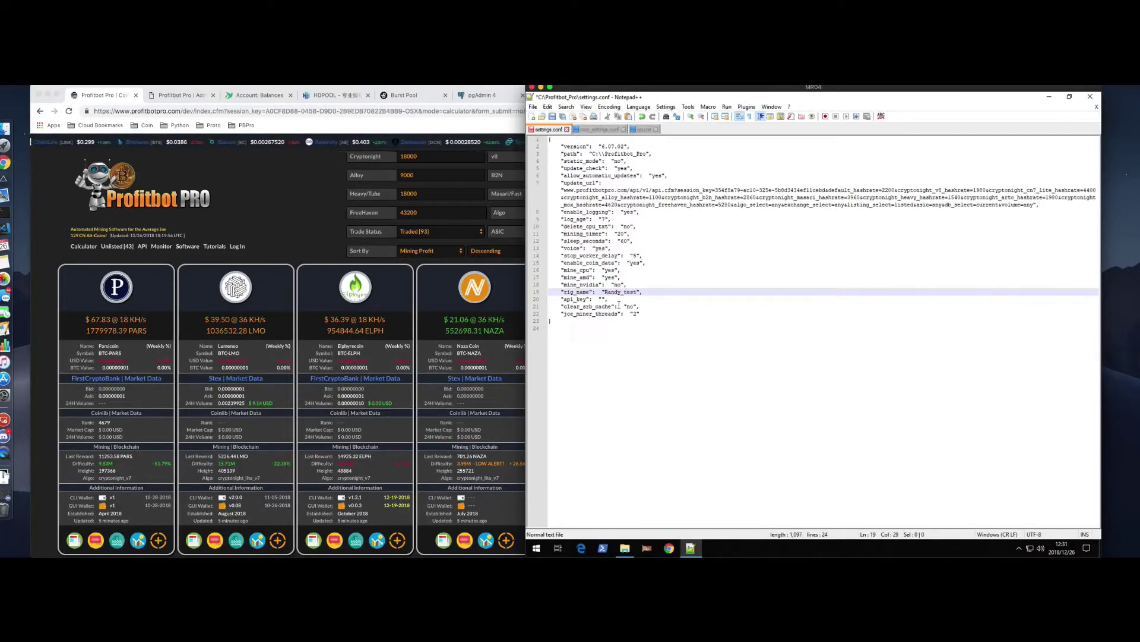
key("ctrl+s")
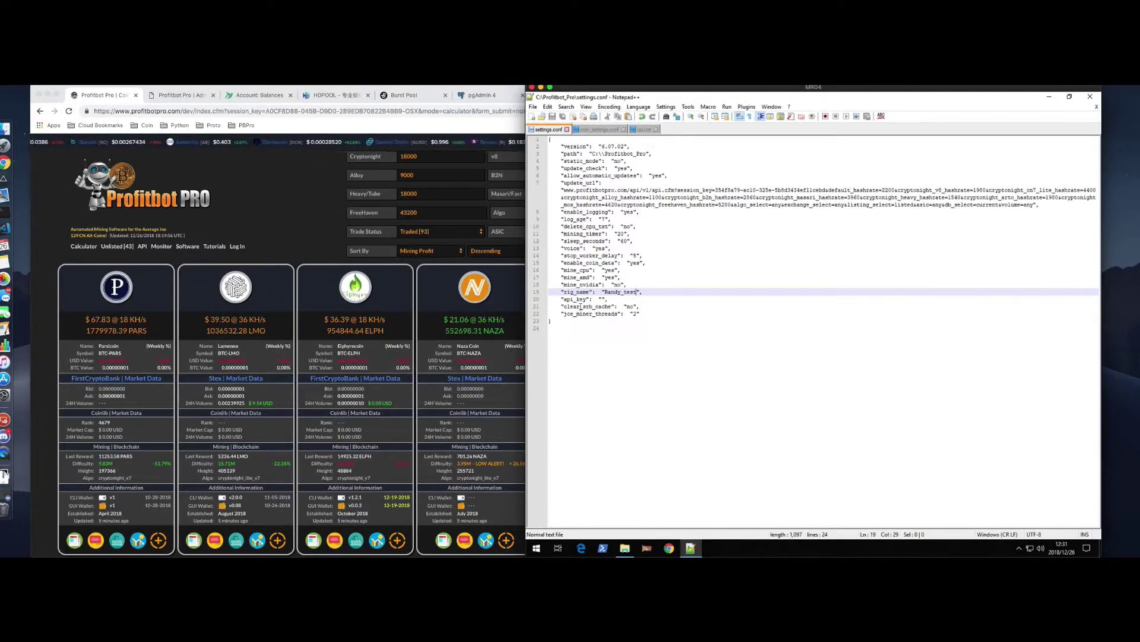
Go to the Profitbot Pro page with 2200 hashrates and open the Mining Rig Monitor
left_click(291, 237)
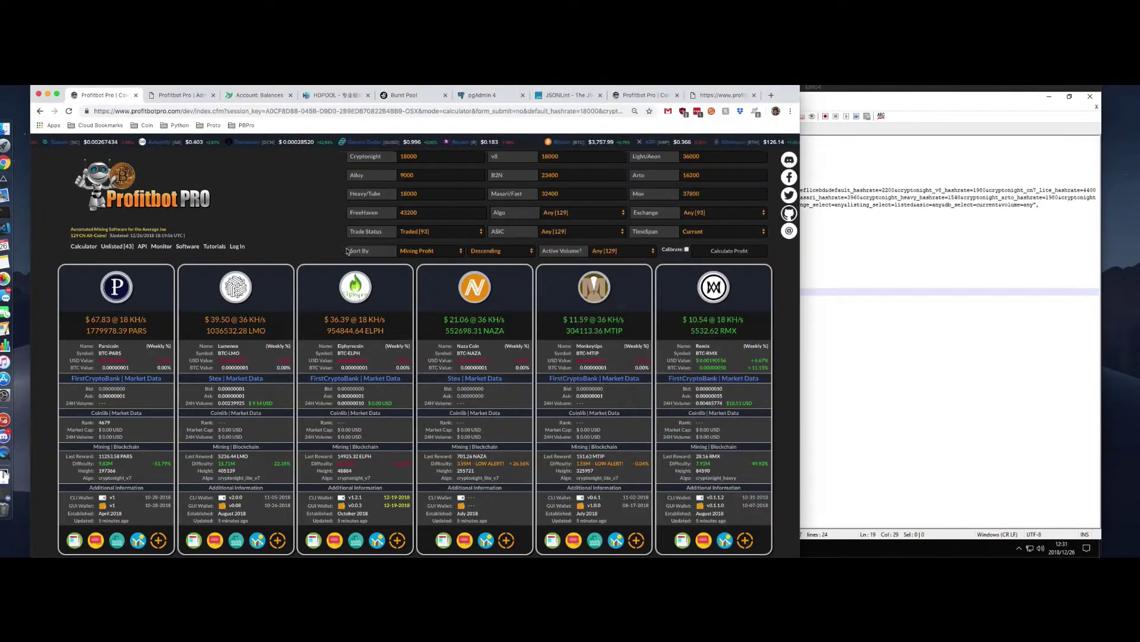
left_click(729, 95)
left_click(755, 95)
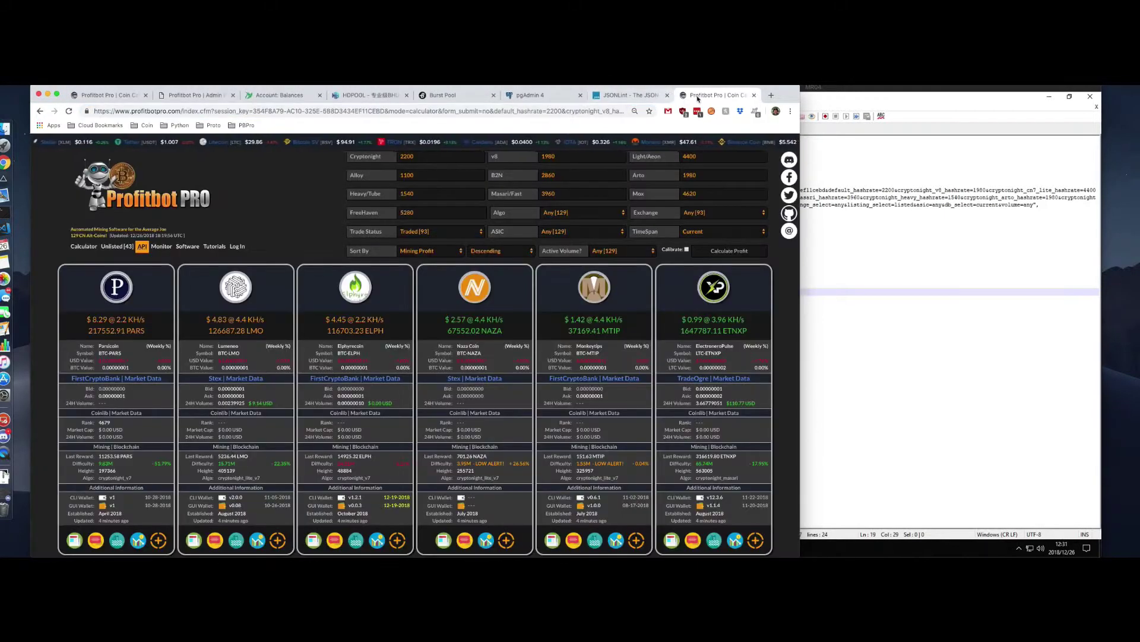
left_click(168, 249)
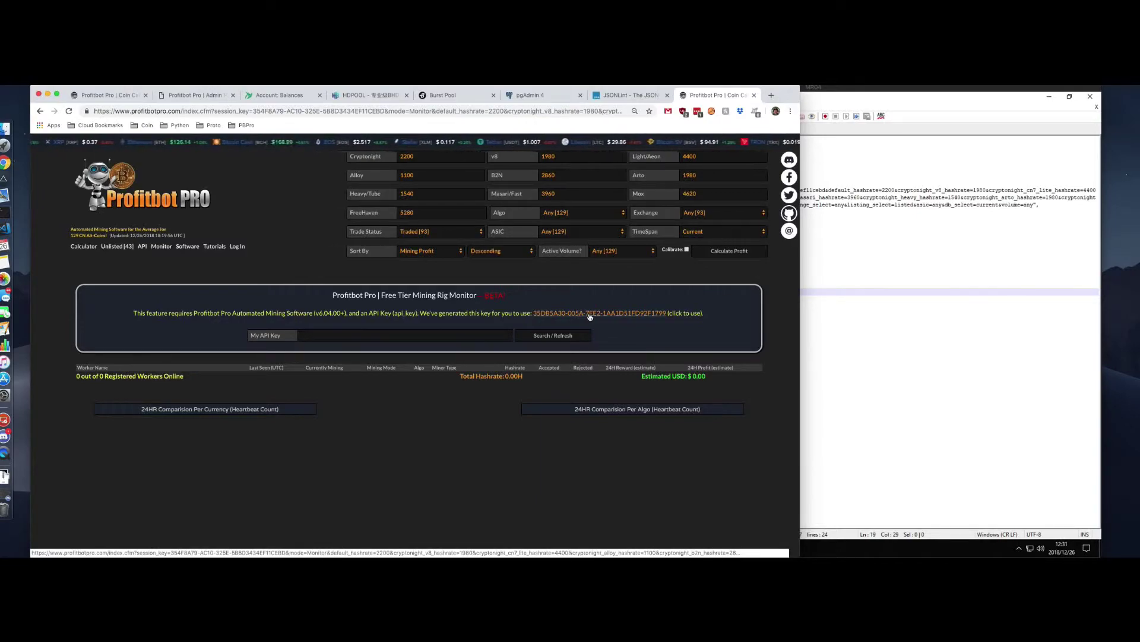
Fill My API Key with the generated key and copy it for the api_key entry
left_click(590, 316)
left_click_drag(425, 335, 303, 335)
right_click(328, 332)
left_click(372, 401)
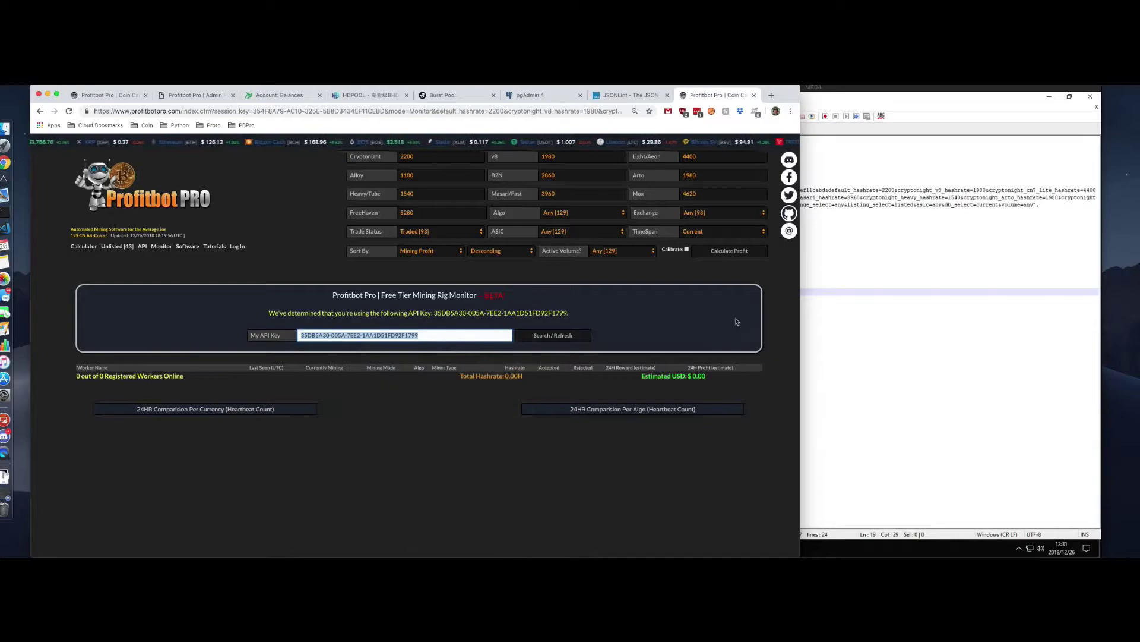
left_click(804, 313)
left_click(602, 299)
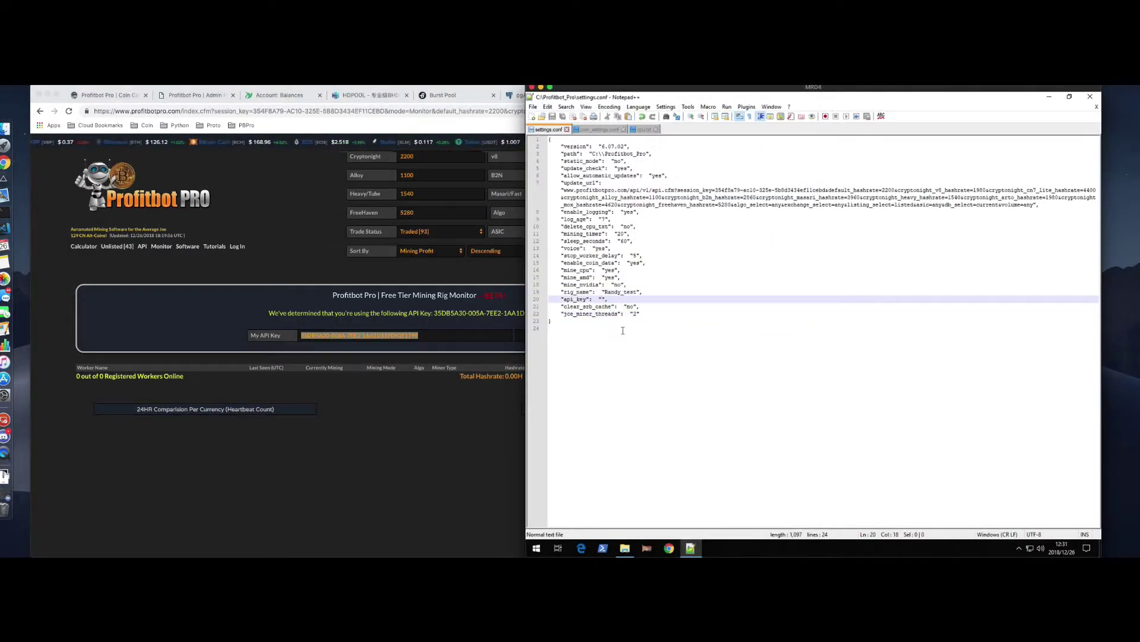
Paste the copied API key into the api_key value on line 20 of settings.conf
key("ctrl+v")
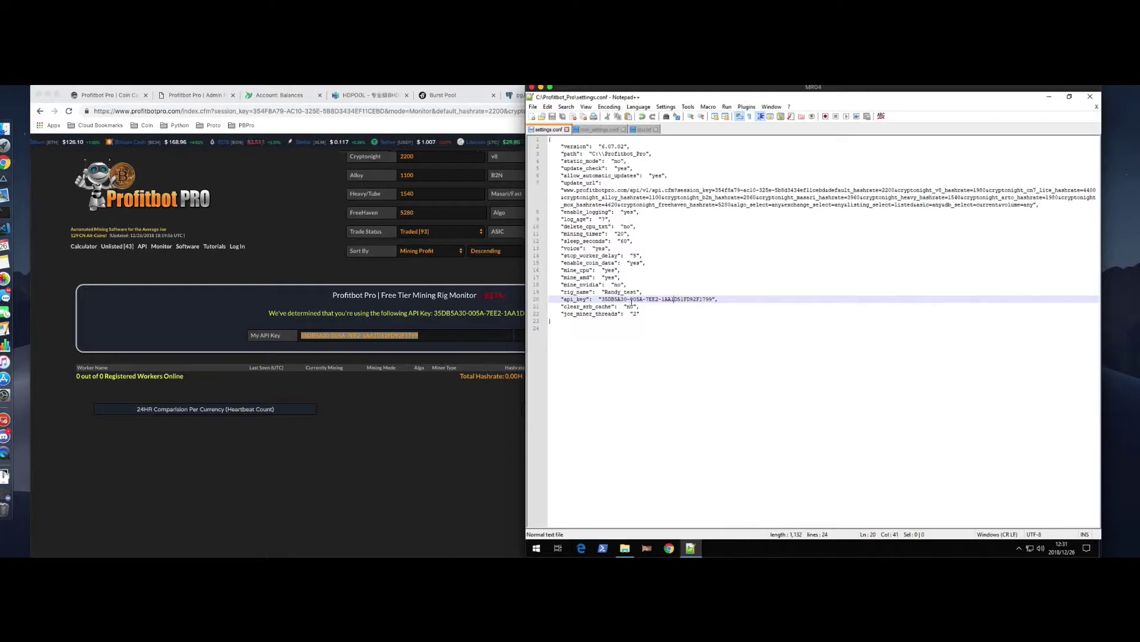
left_click(286, 242)
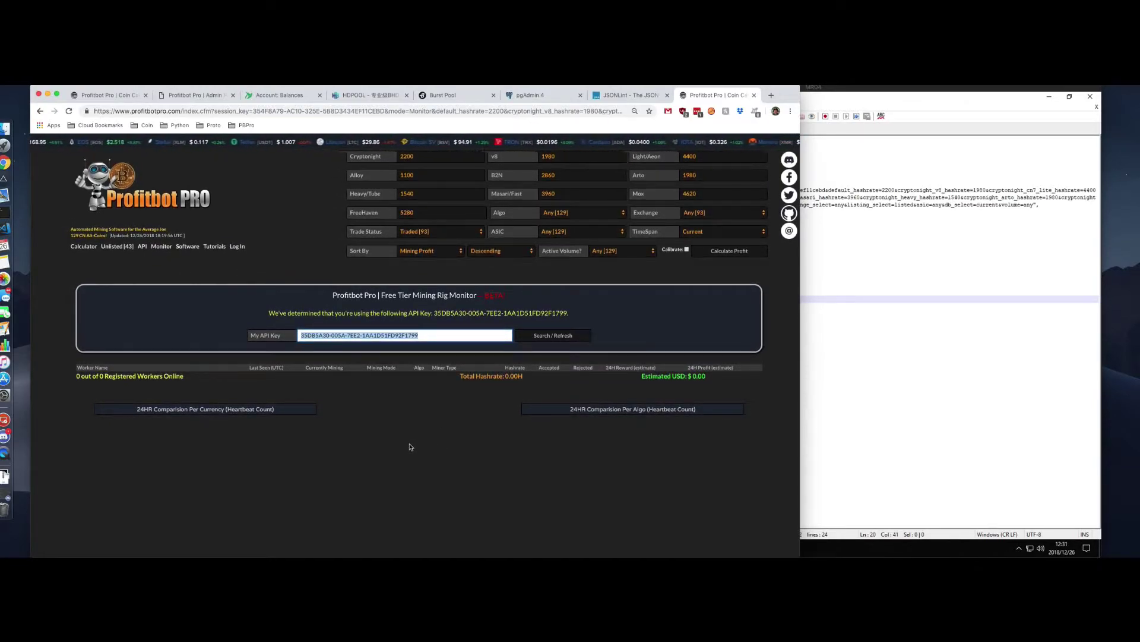
Relaunch Profitbot Pro from the desktop and check the JCE CPU miner is mining LMO
left_click(909, 343)
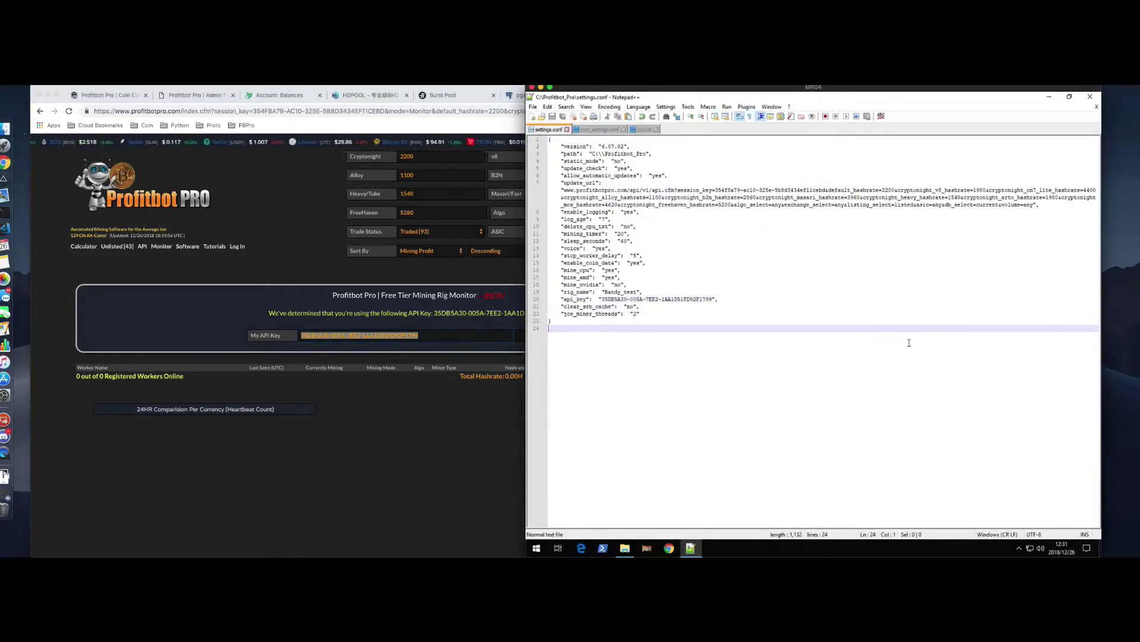
left_click(1048, 99)
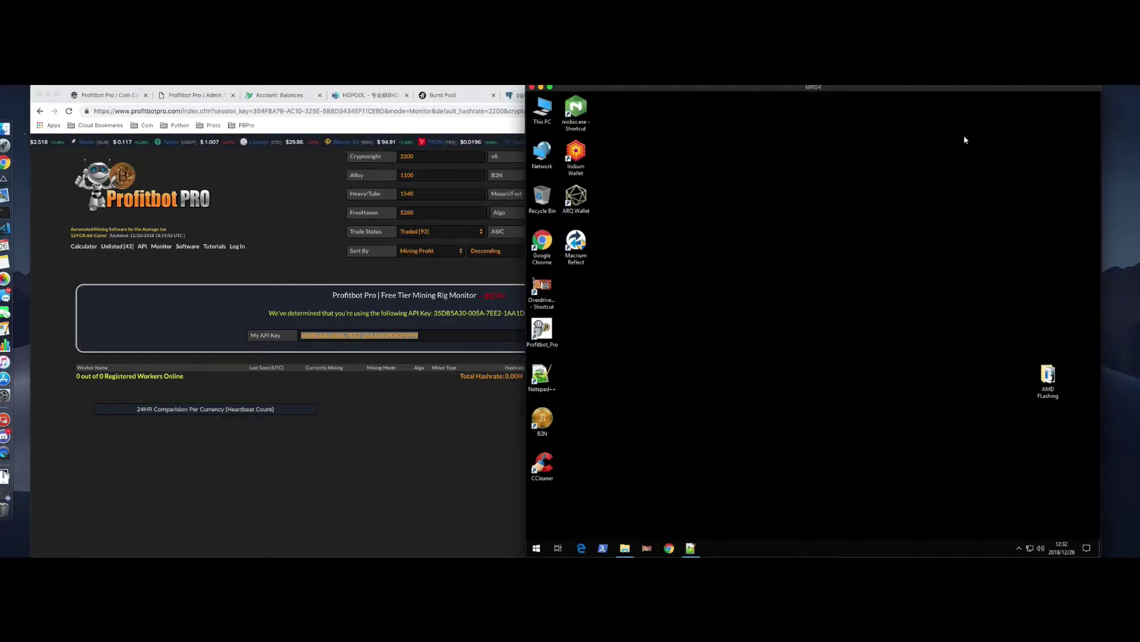
double_click(545, 335)
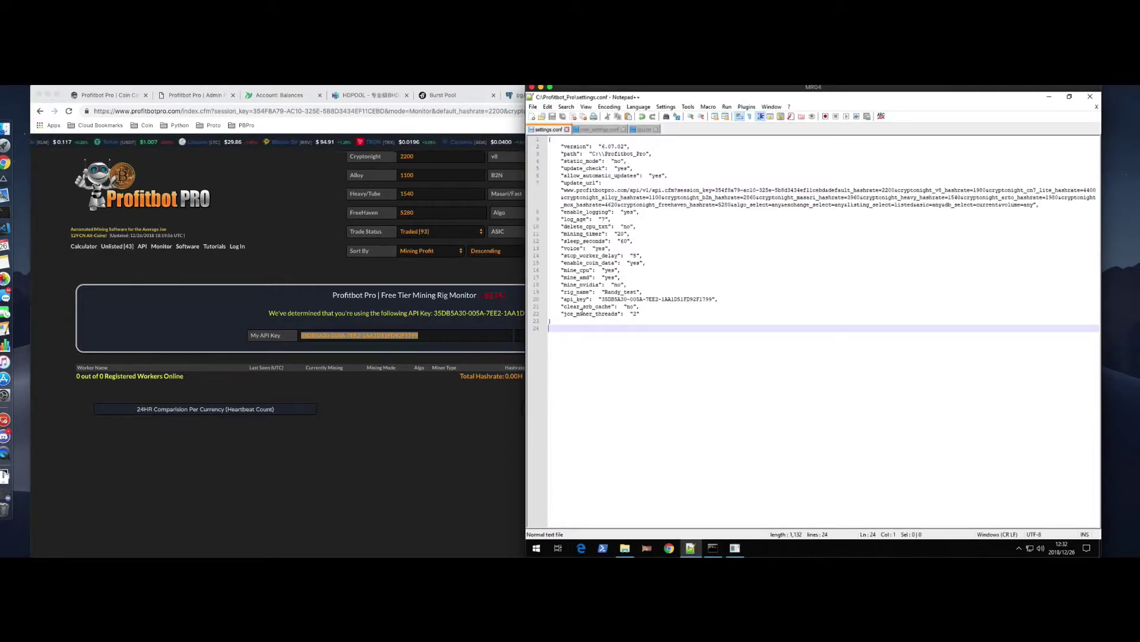
left_click(737, 549)
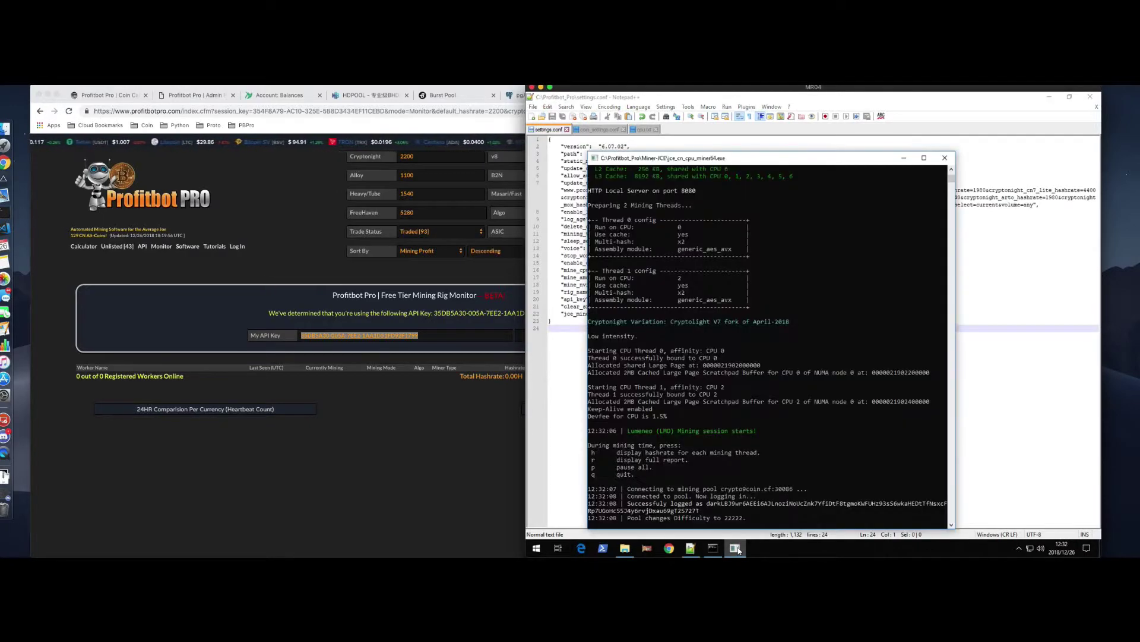
left_click(736, 549)
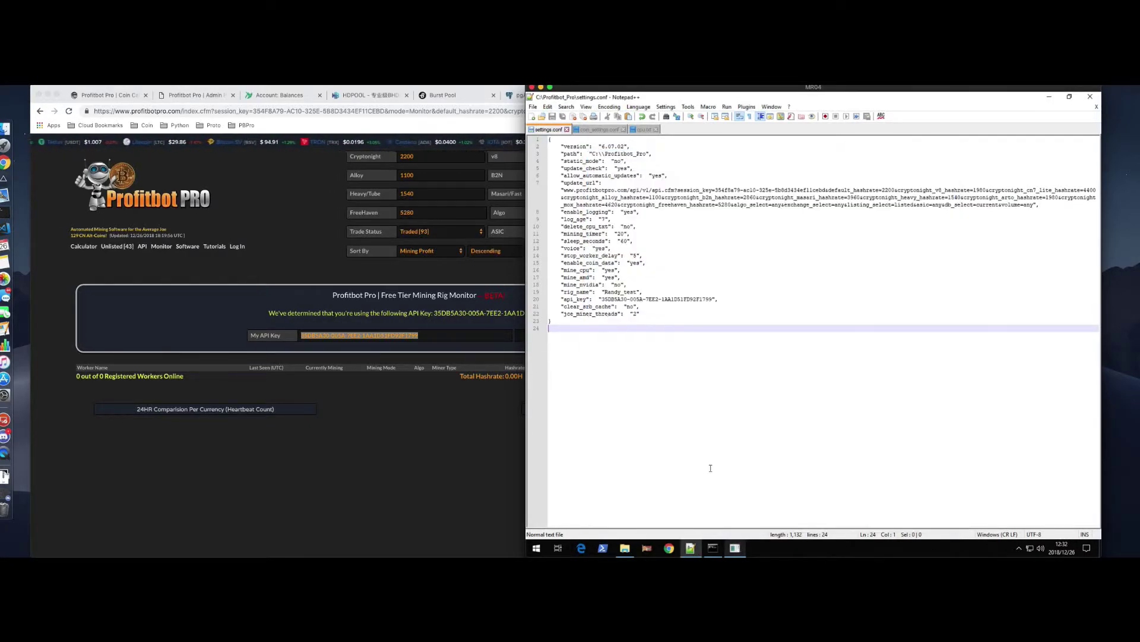
double_click(629, 306)
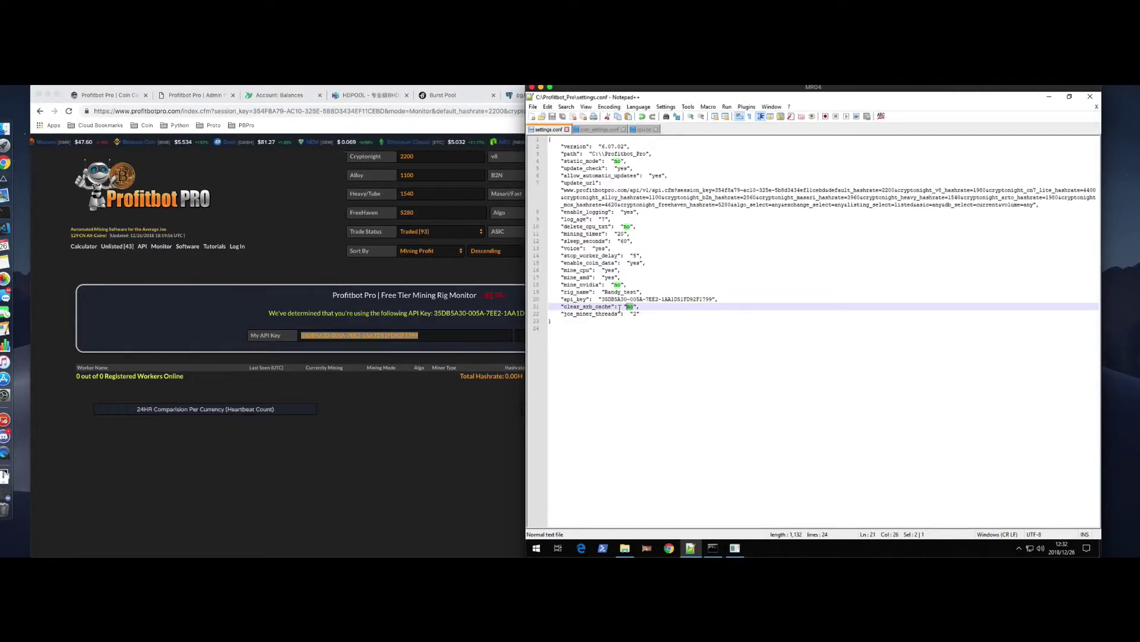
left_click(625, 550)
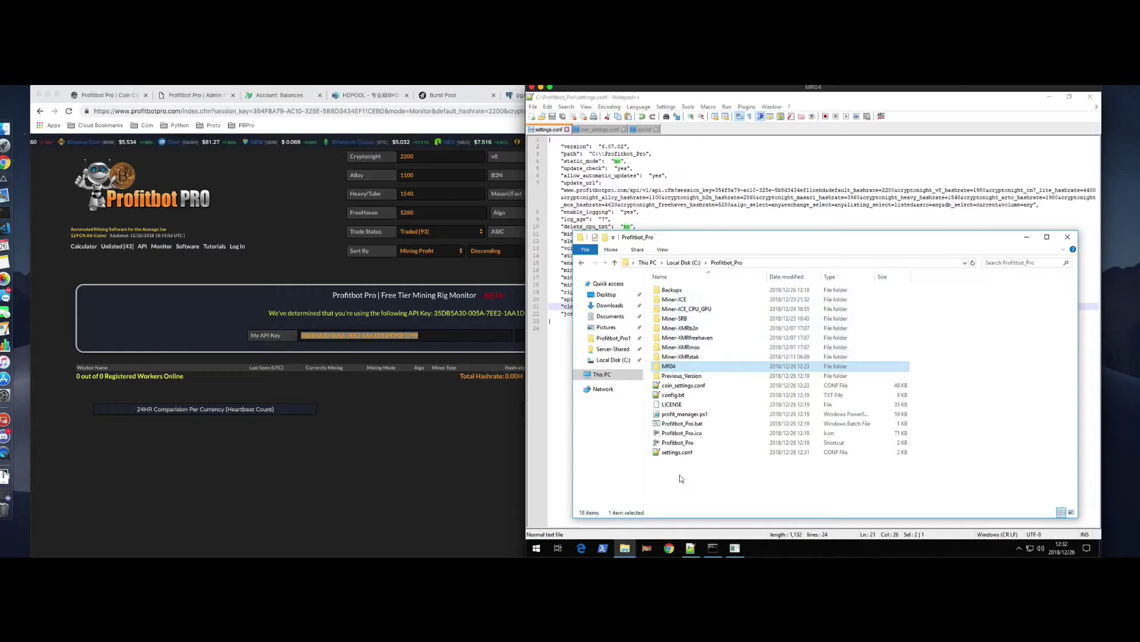
left_click(1027, 238)
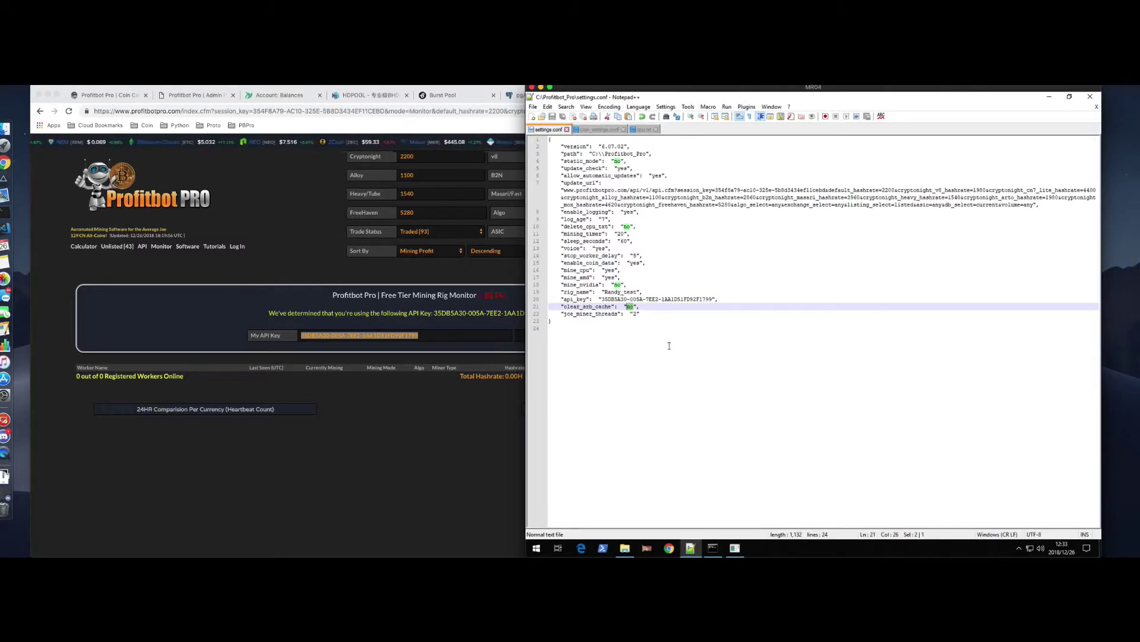
left_click(671, 316)
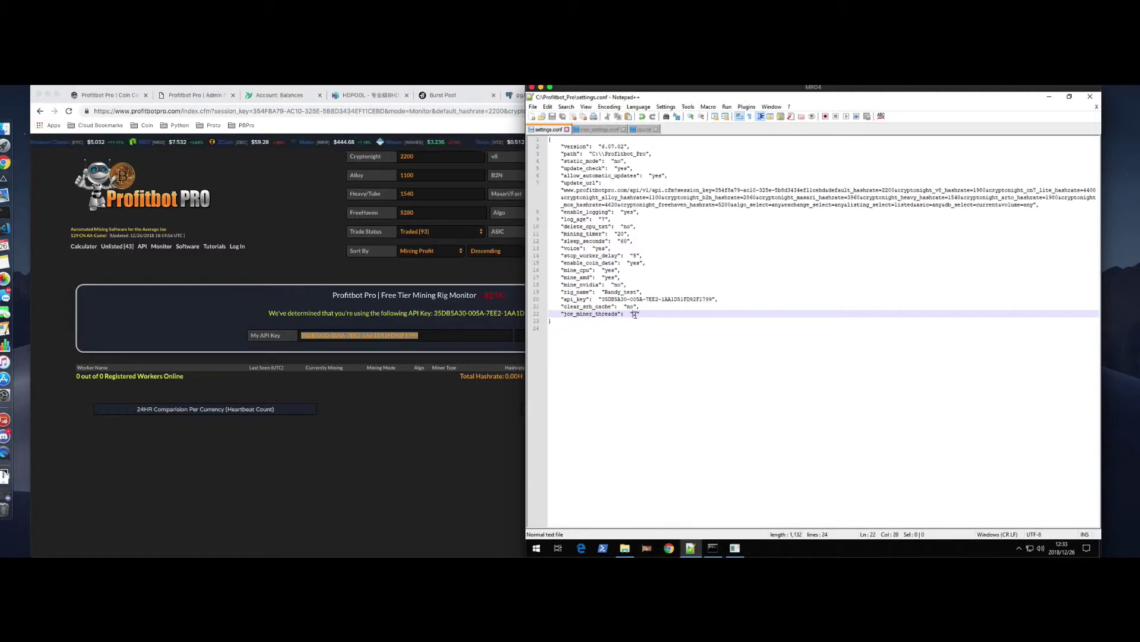
Select the thread count 2, check the miner's per-thread hashrate, and close the miner
left_click_drag(634, 314, 636, 315)
left_click(736, 549)
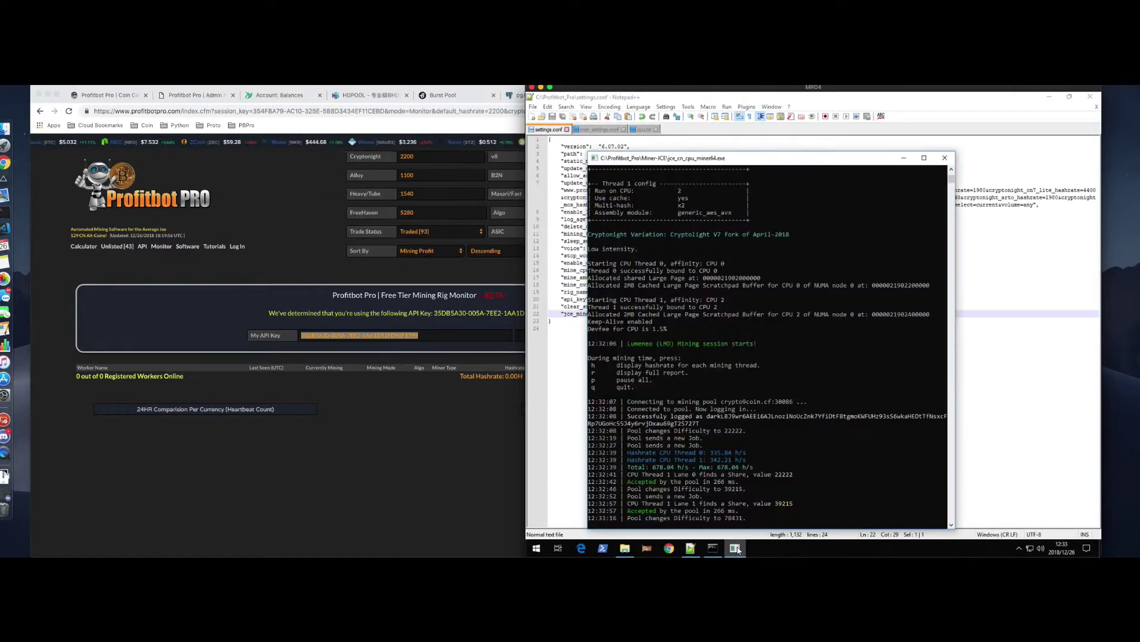
key("h")
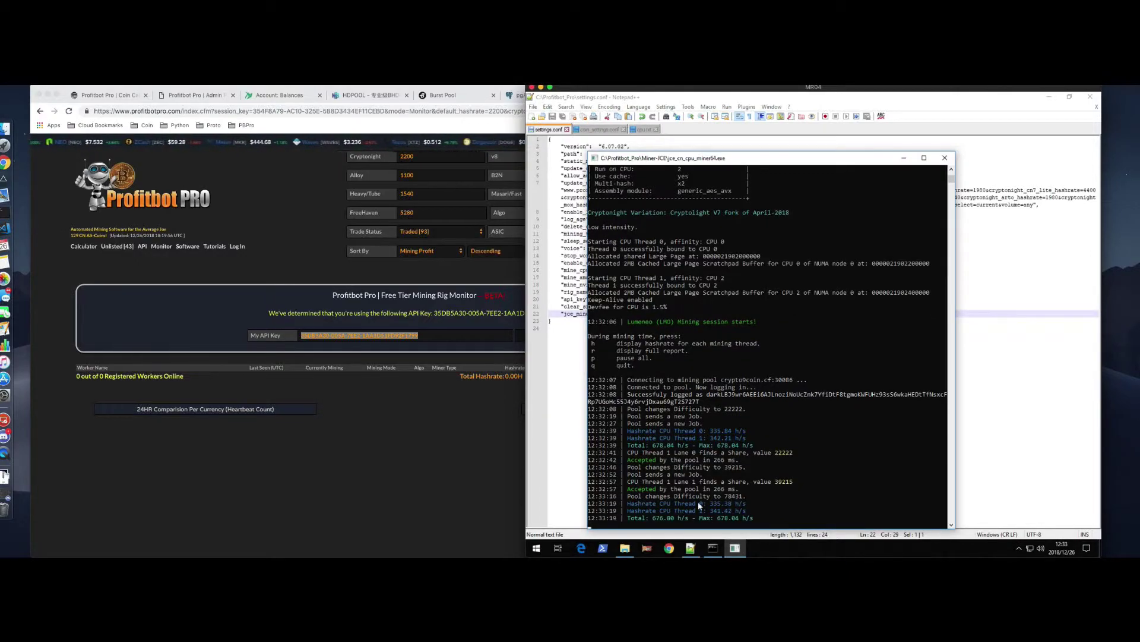
left_click(945, 158)
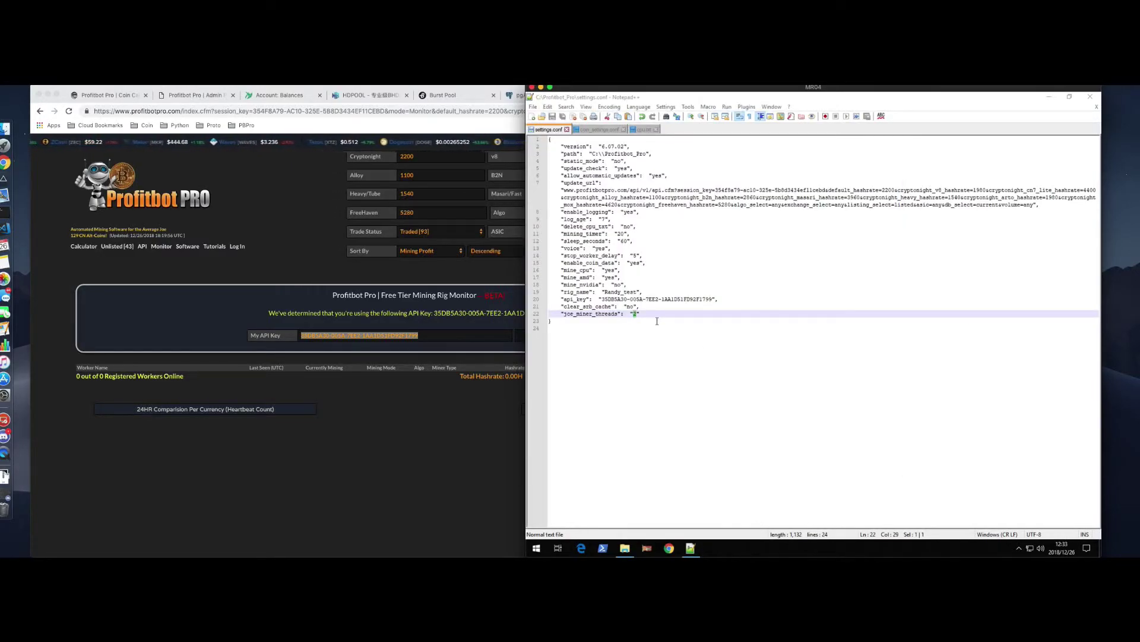
Change jce_miner_threads from 2 to 4 and save settings.conf
left_click(636, 314)
key("BackSpace")
type("4")
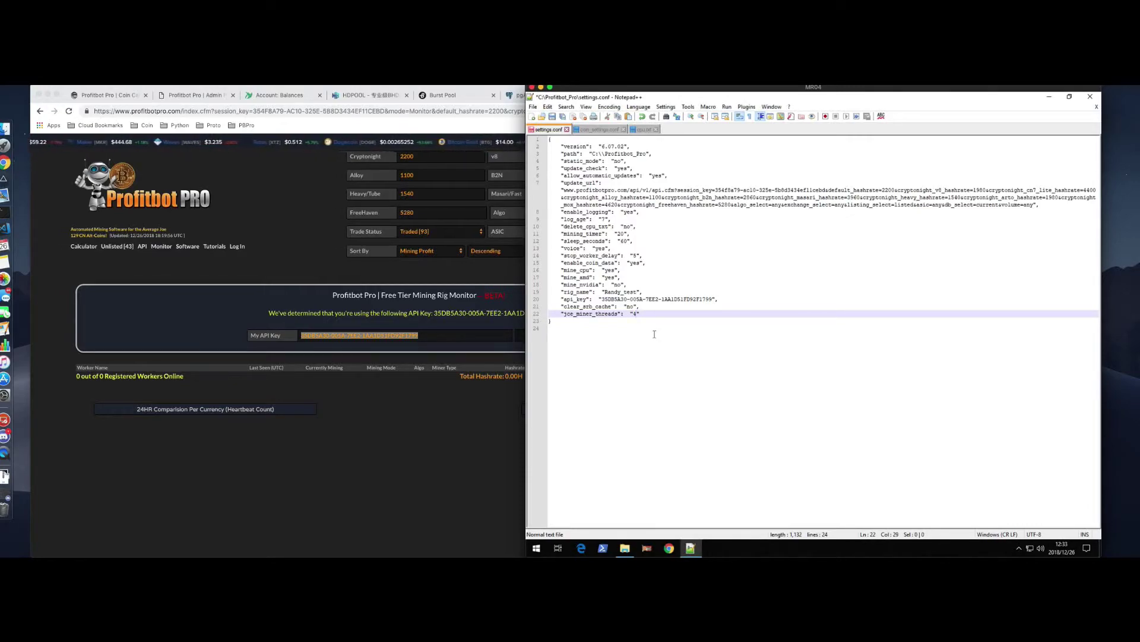
key("ctrl+s")
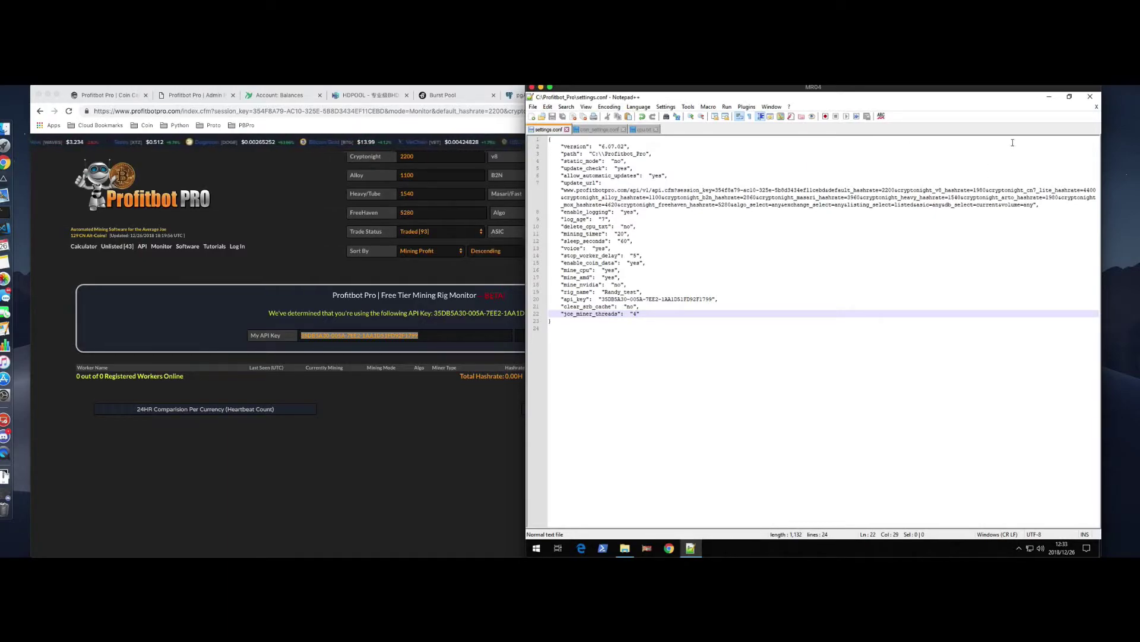
Submit the API key on the rig monitor and relaunch Profitbot Pro from the desktop
left_click(1050, 98)
left_click(280, 279)
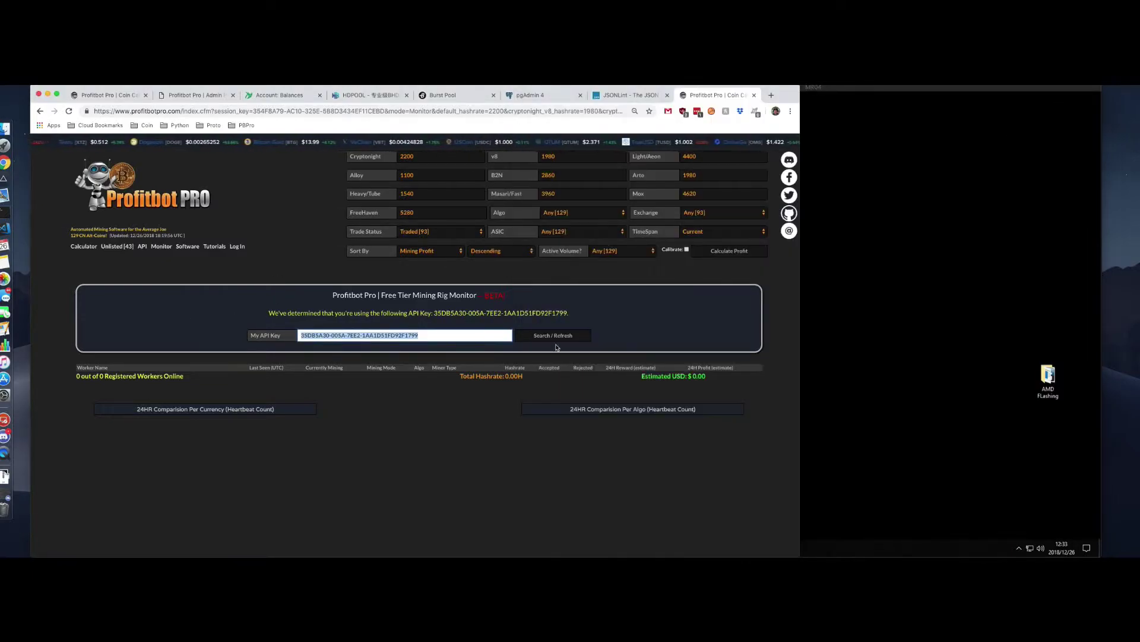
key("Return")
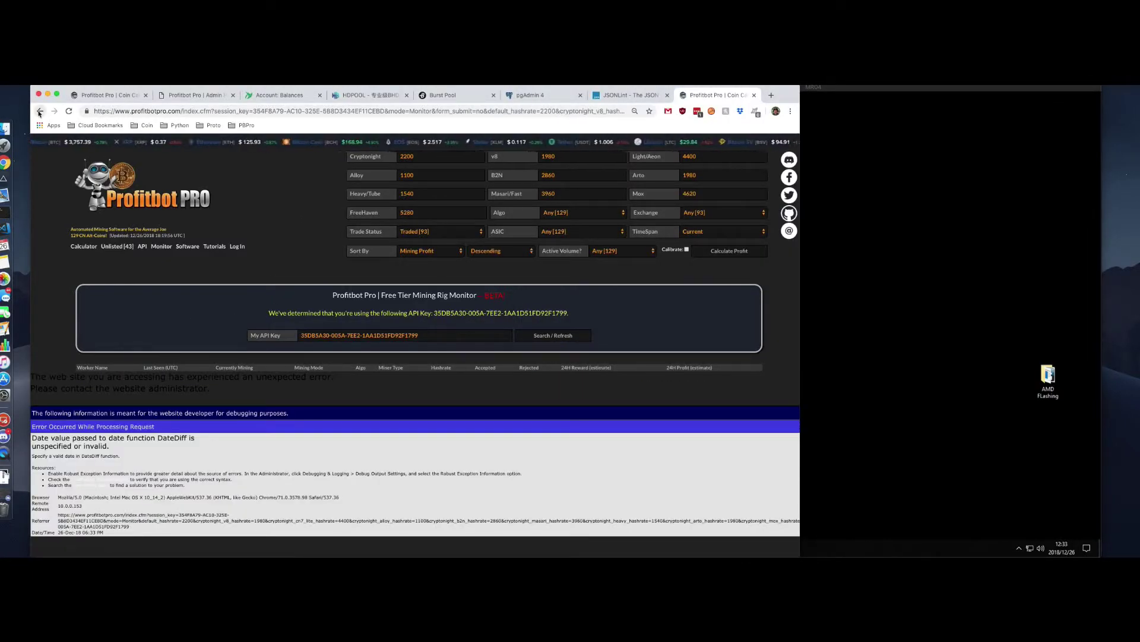
left_click(752, 443)
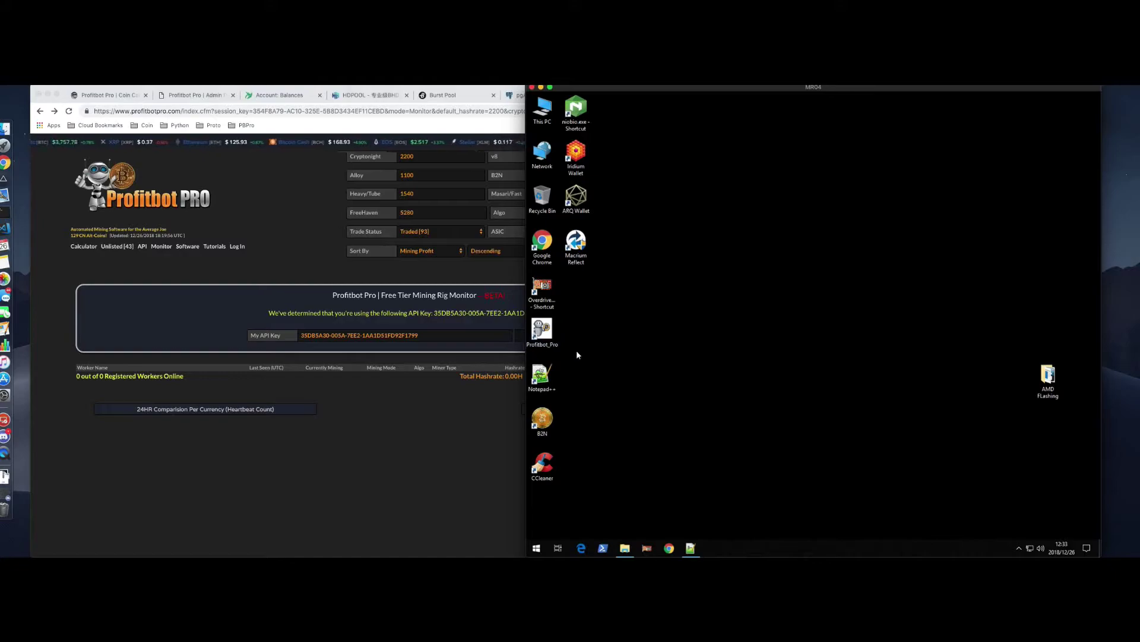
double_click(539, 326)
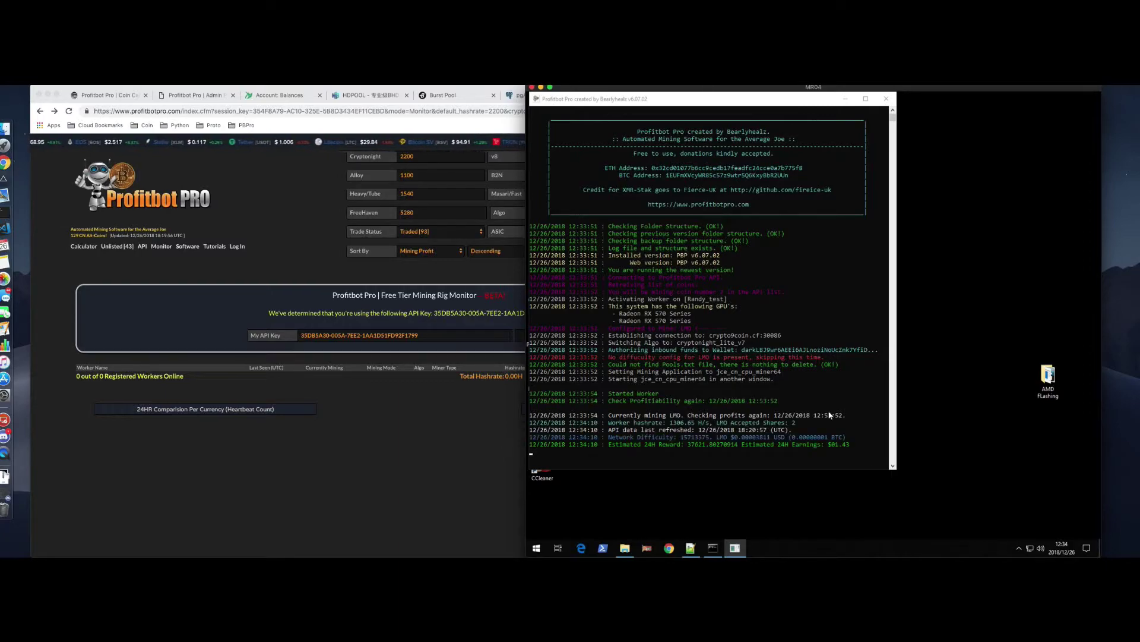
Move the miner console aside and refresh the Mining Rig Monitor to list the worker
left_click(735, 548)
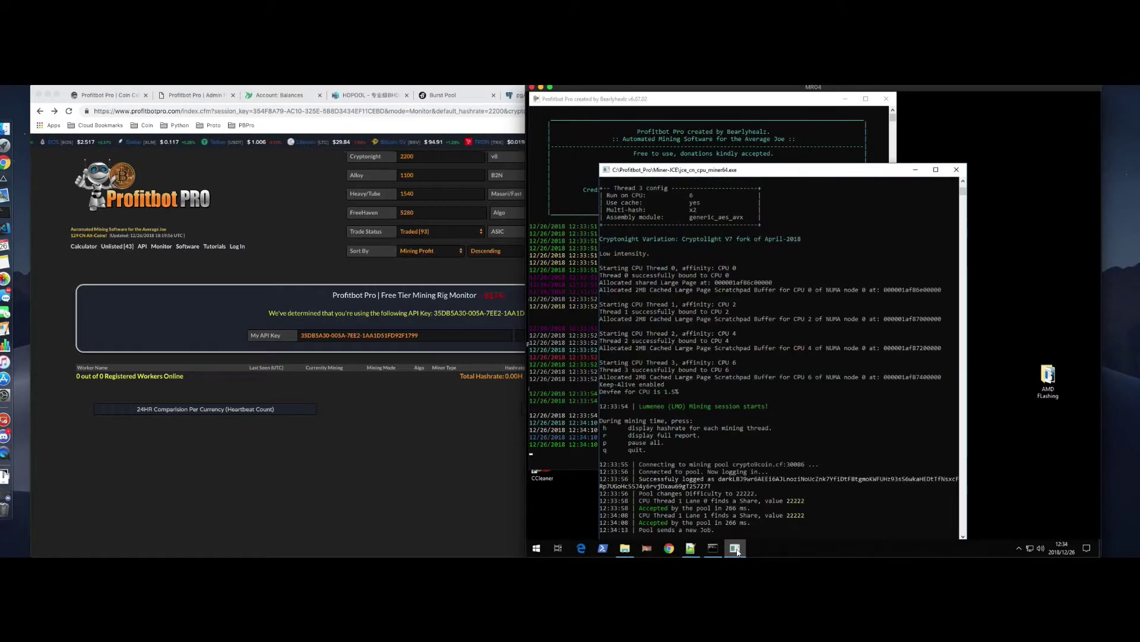
left_click_drag(817, 171, 913, 129)
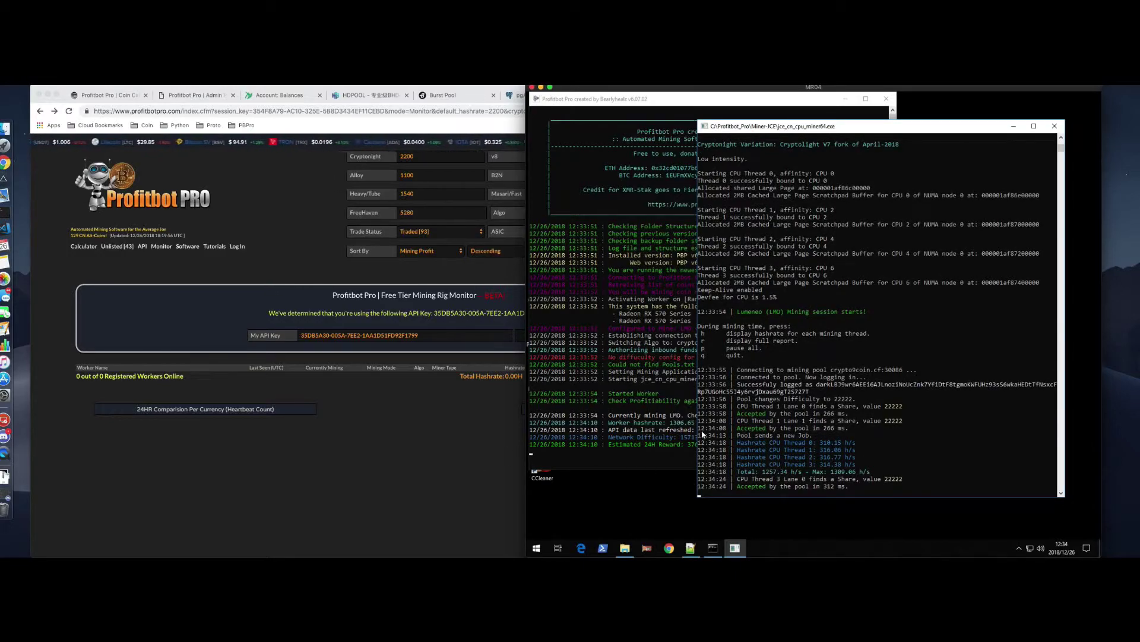
left_click(660, 107)
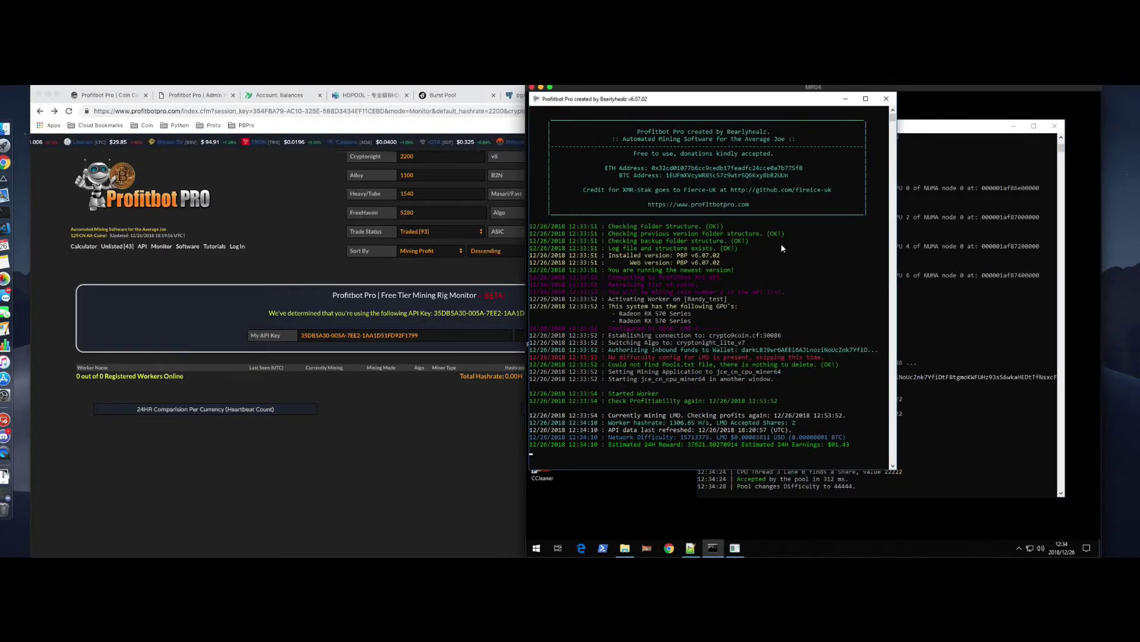
left_click(403, 438)
left_click(563, 336)
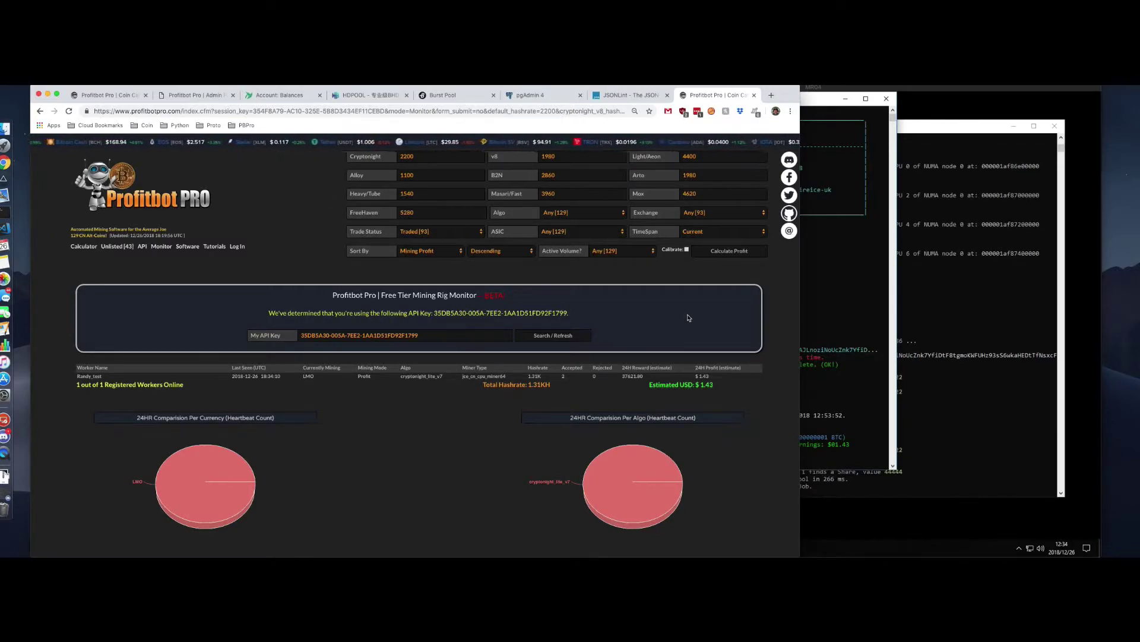
Highlight the worker's Last Seen time and its online LMO stats on the monitor page
scroll(478, 460, "down", 1)
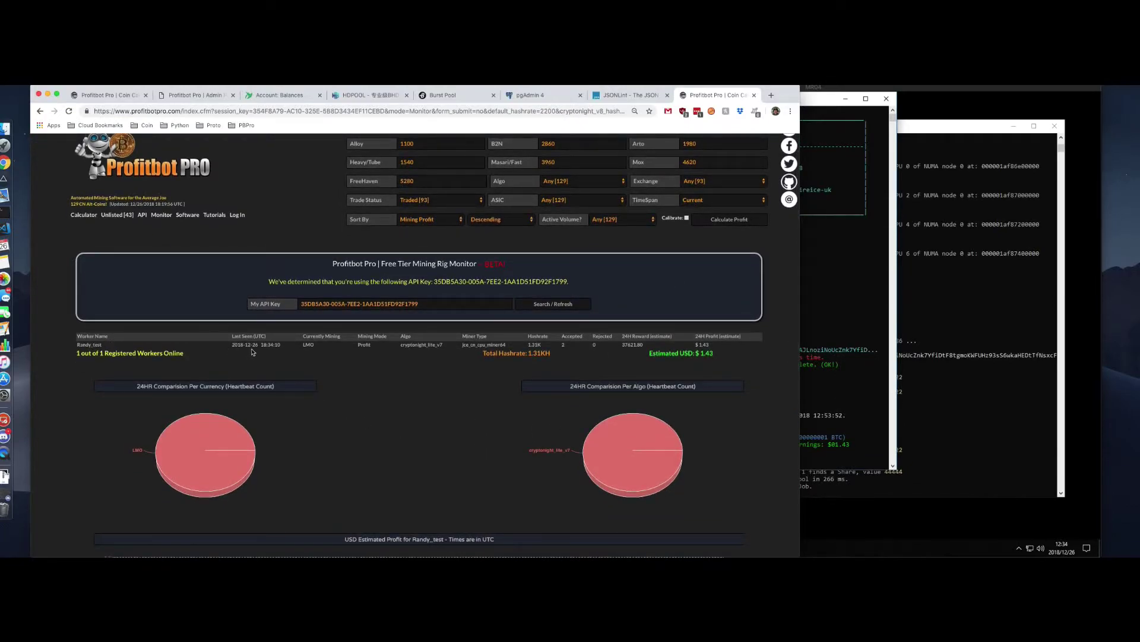
triple_click(283, 347)
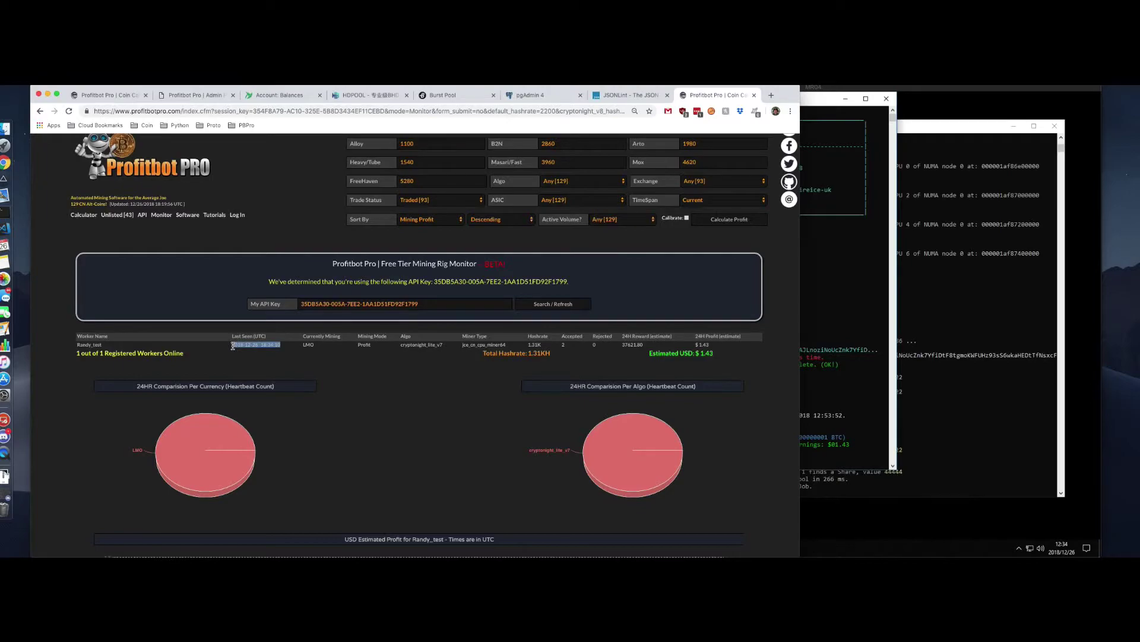
left_click(277, 362)
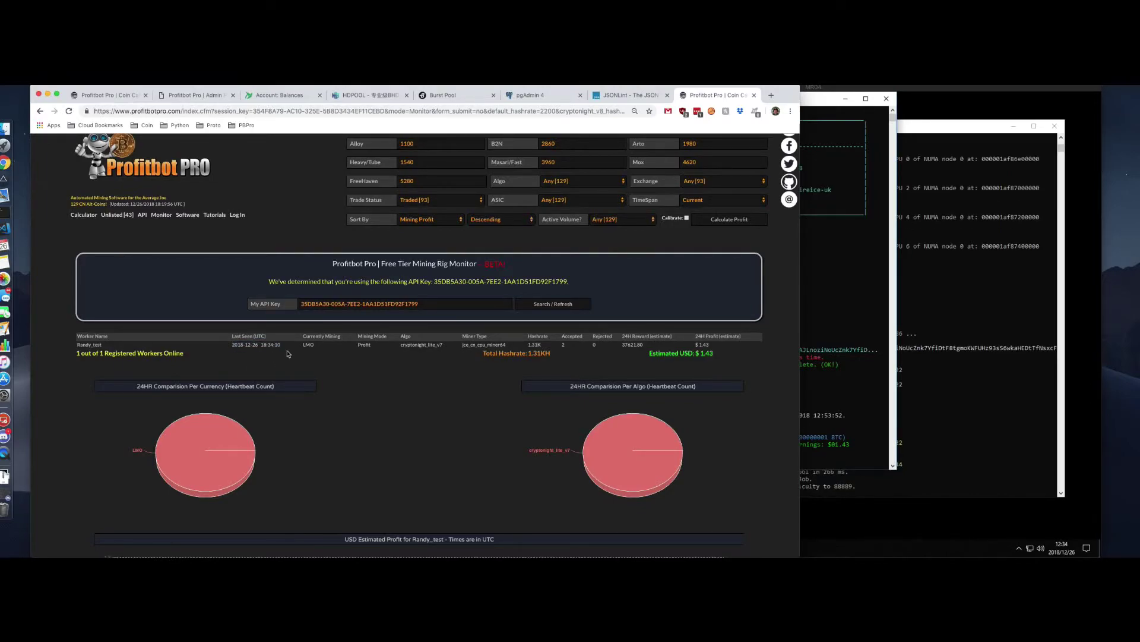
left_click_drag(310, 354, 377, 355)
left_click(378, 355)
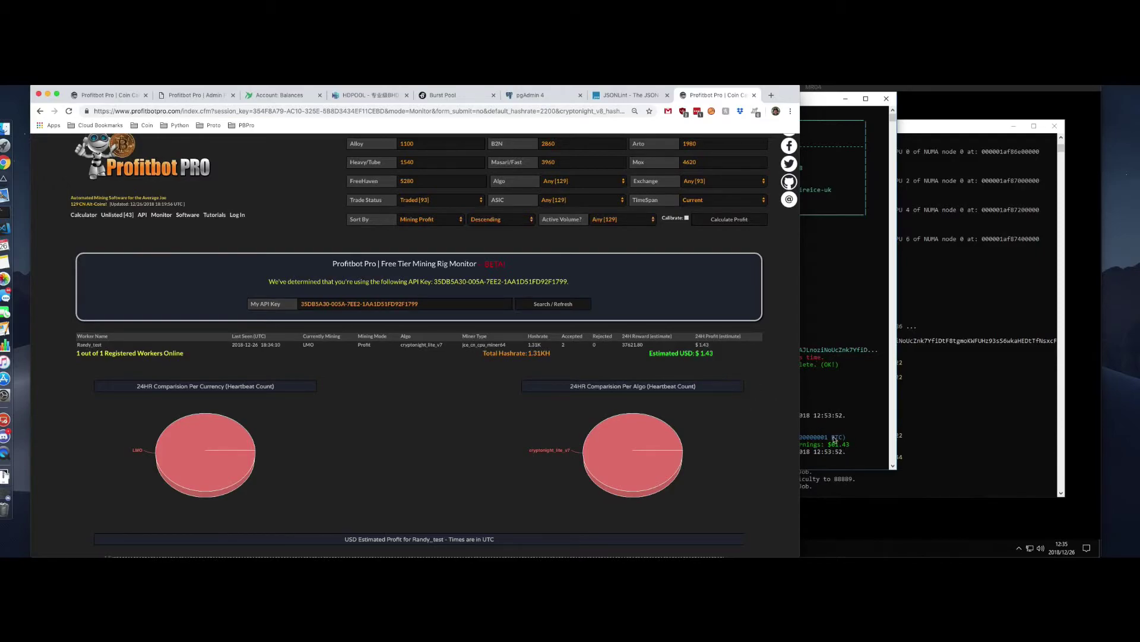
Close the Profitbot Pro and JCE miner consoles
left_click(845, 98)
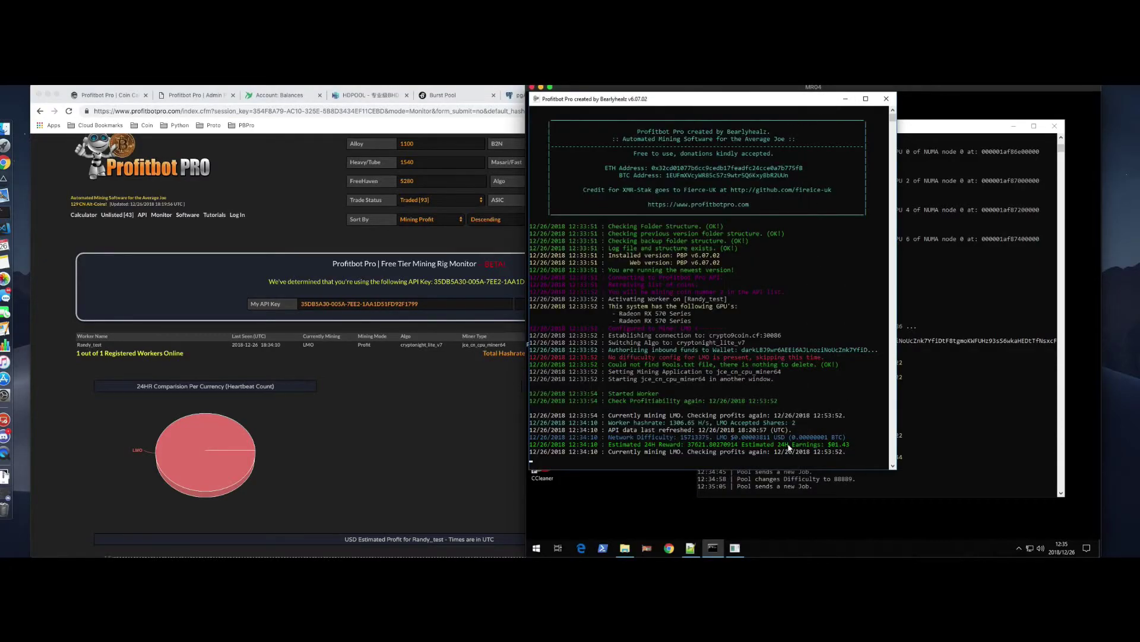
left_click(321, 254)
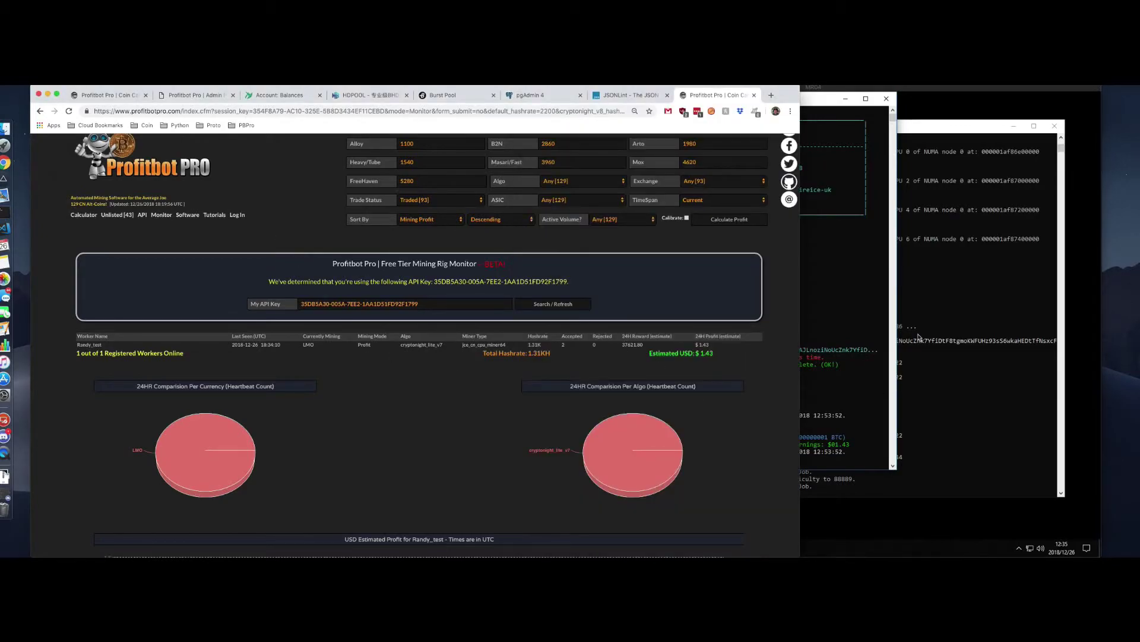
left_click(825, 106)
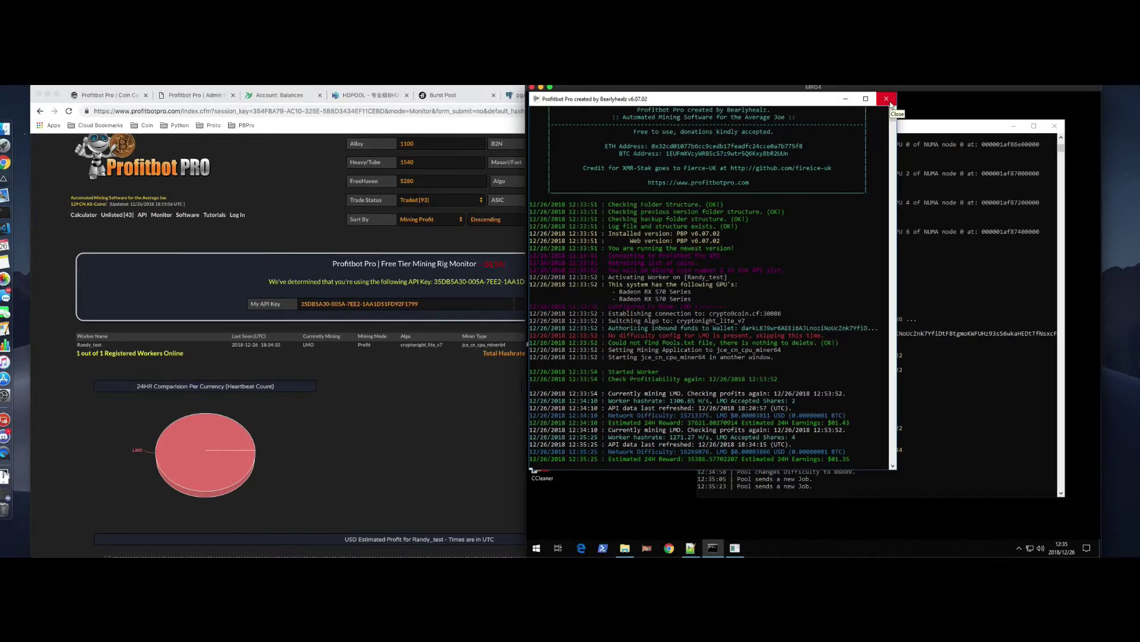
left_click(891, 104)
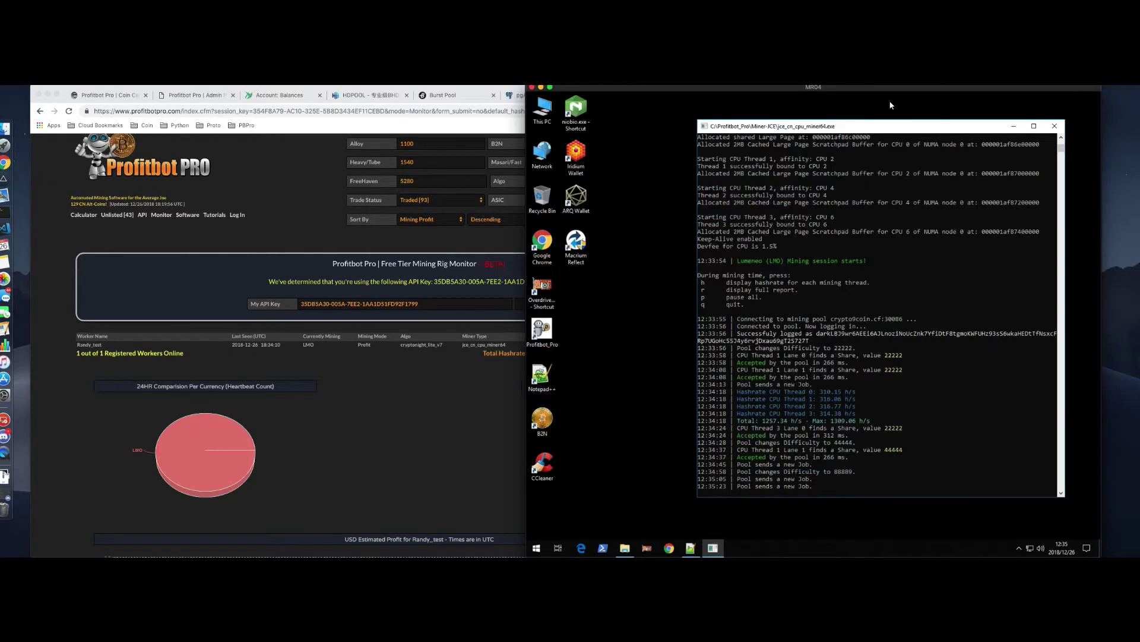
left_click(1057, 129)
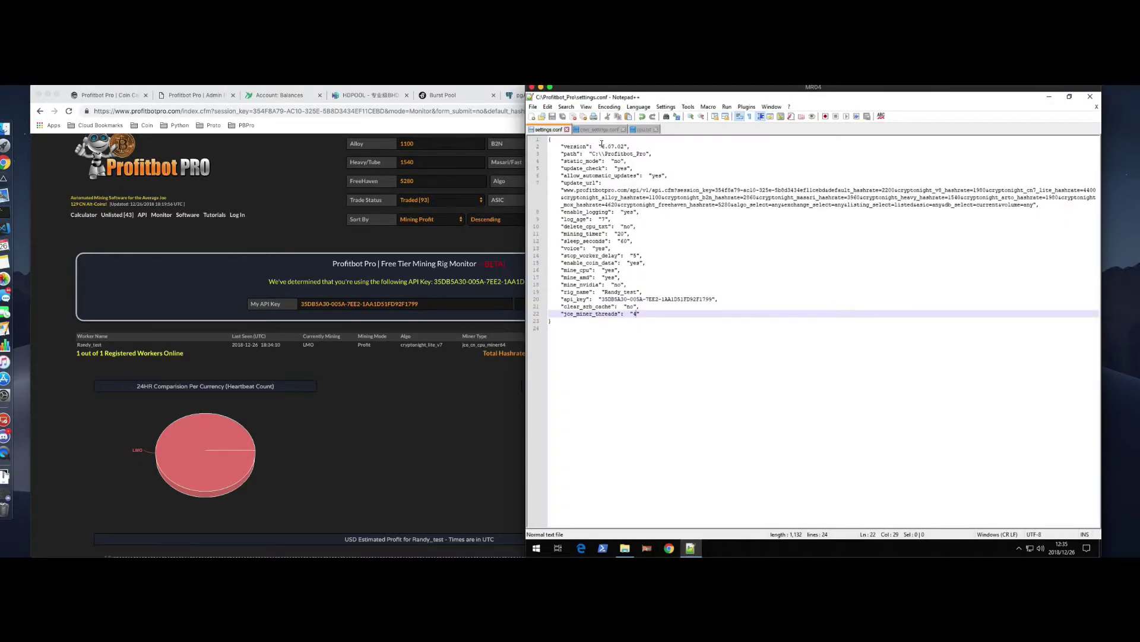
Find the 'lmo' entry in coin_settings.conf
left_click(600, 130)
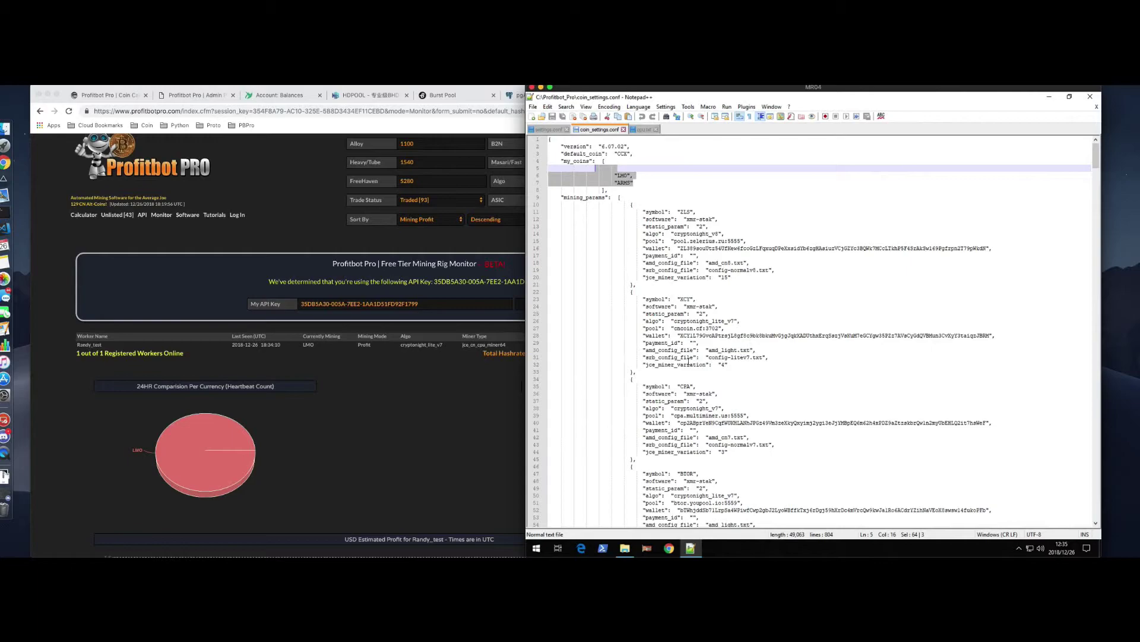
key("ctrl+f")
type("lmo")
key("Return")
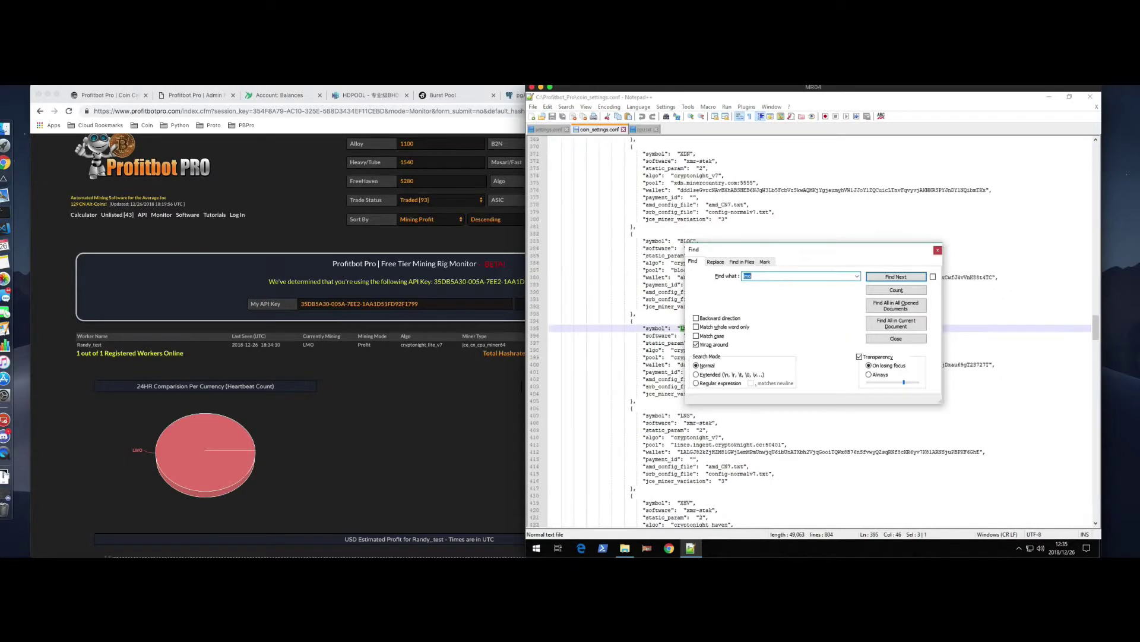
left_click(936, 250)
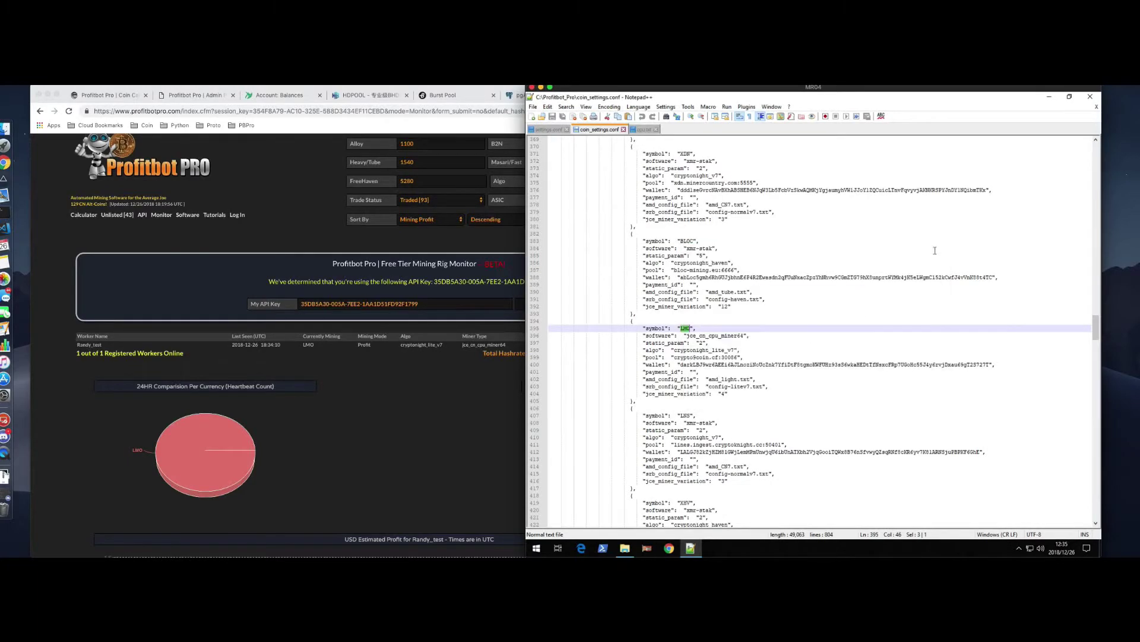
Paste the jce_cn_gpu_miner64 file name from Miner-JCE_CPU_GPU over the LMO software value
left_click(625, 548)
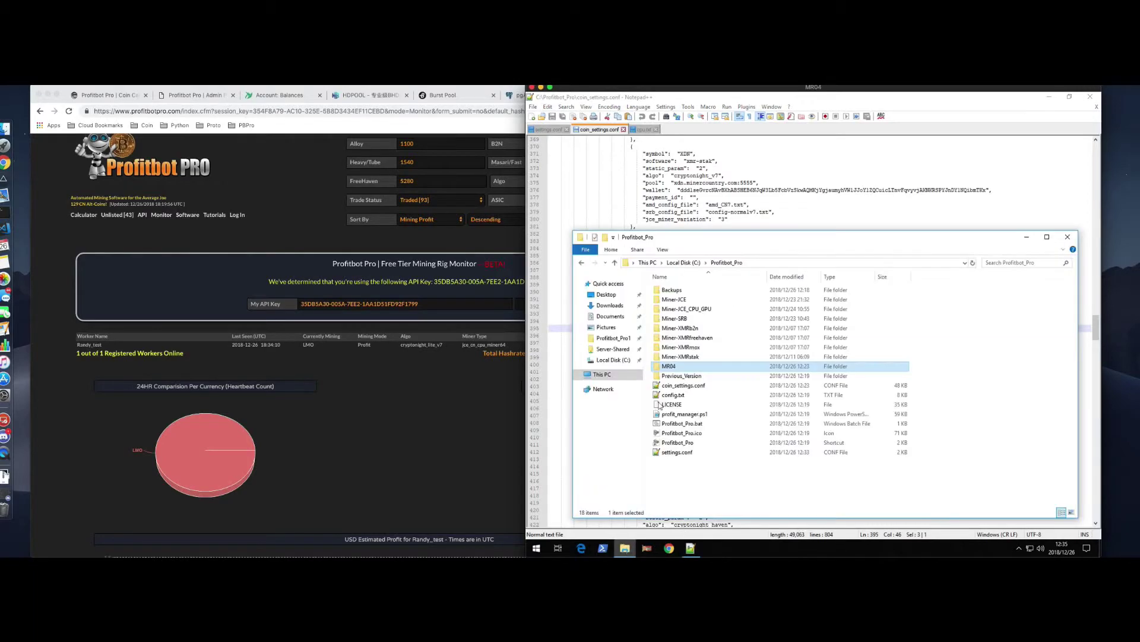
double_click(686, 309)
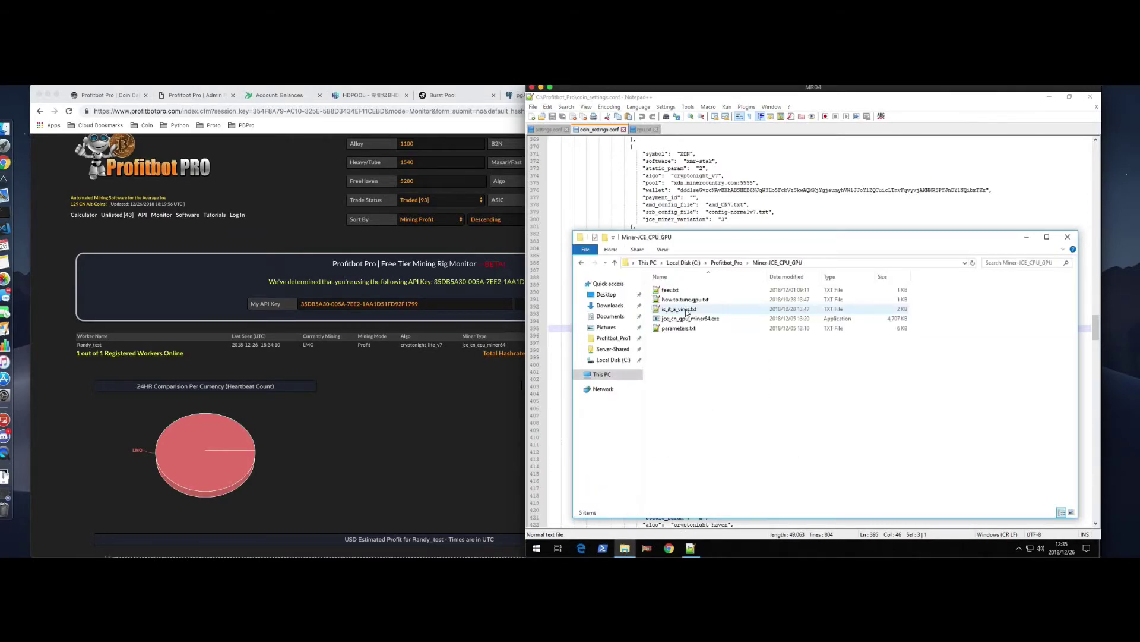
left_click(698, 321)
left_click(701, 321)
key("ctrl+c")
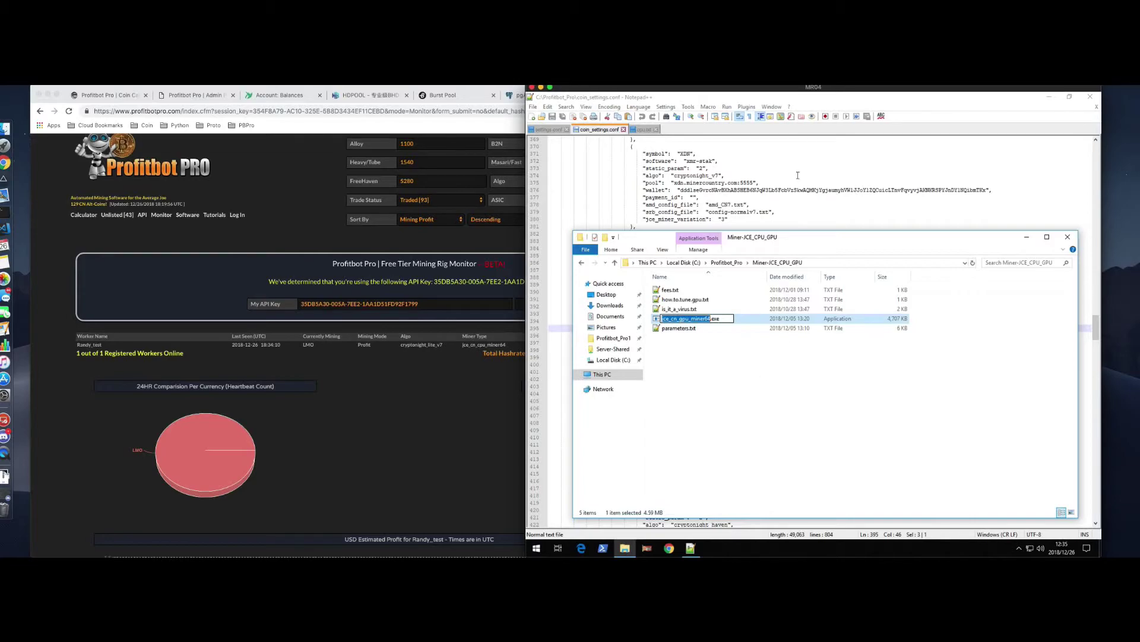
left_click(767, 175)
left_click_drag(687, 336, 747, 337)
key("ctrl+v")
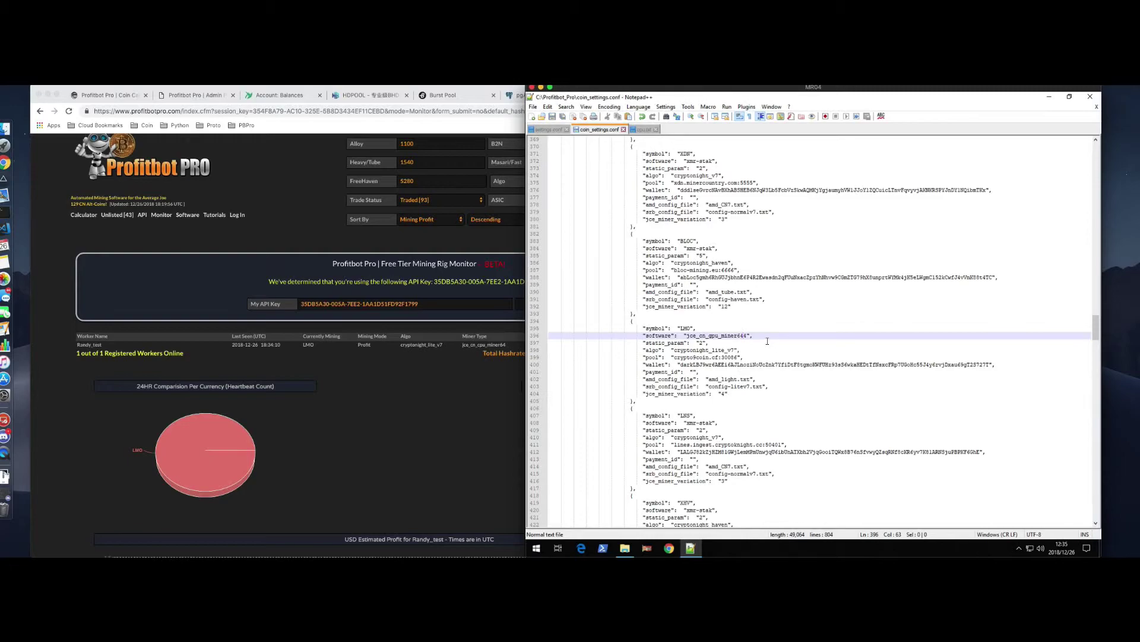
left_click(1049, 98)
After Profitbot Pro's FilePath error, delete the extra '4' from the miner name and save coin_settings.conf
left_click(1027, 237)
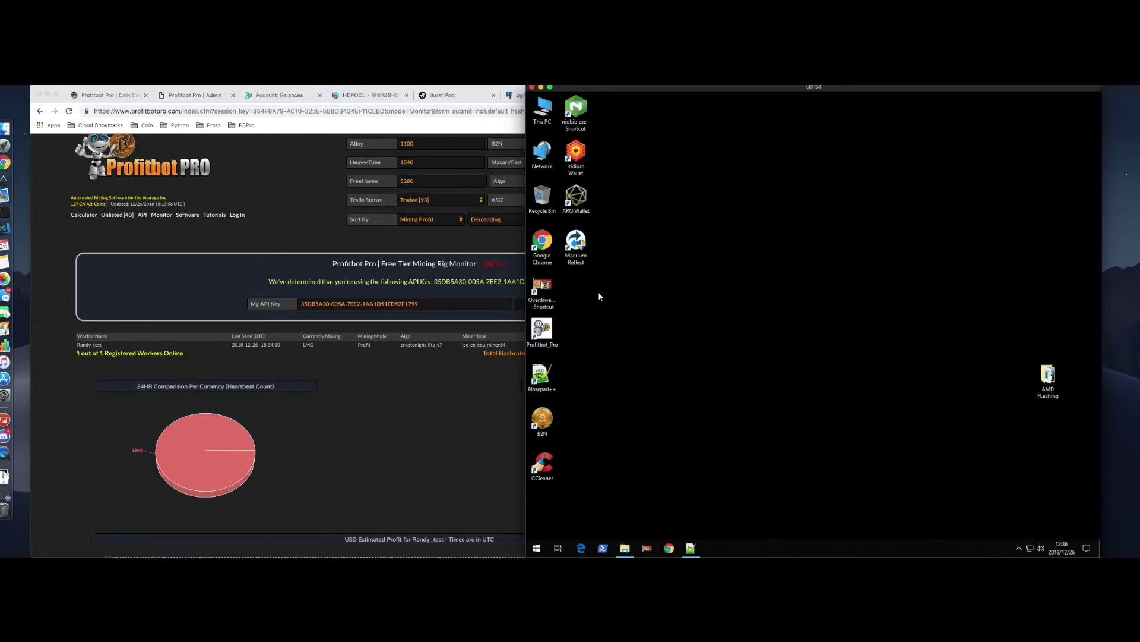
double_click(538, 334)
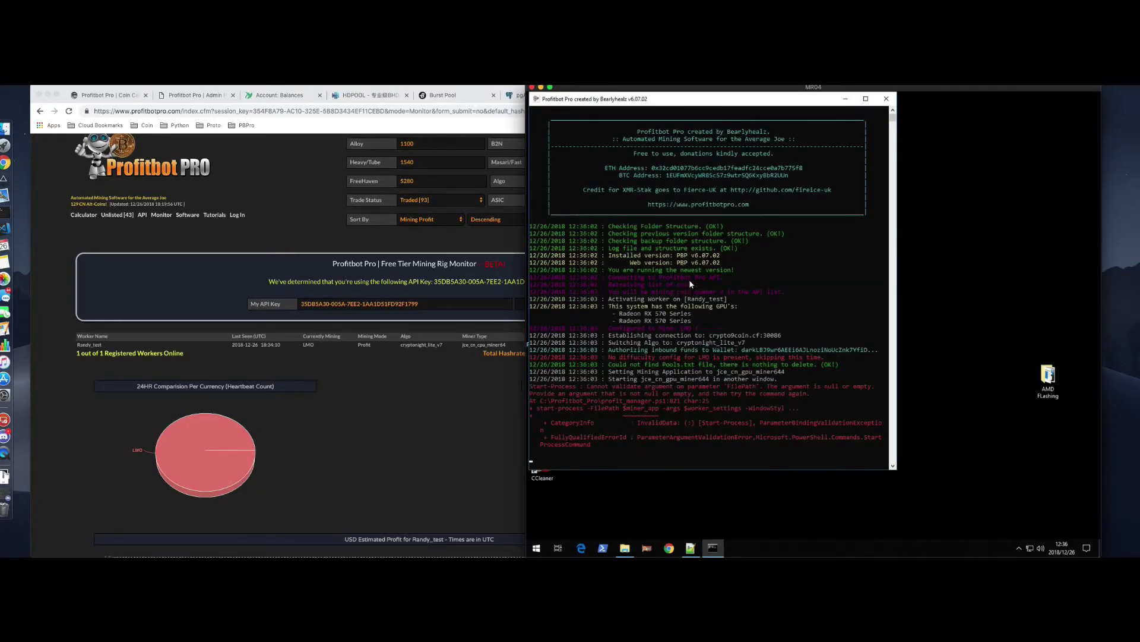
left_click(886, 99)
left_click(692, 547)
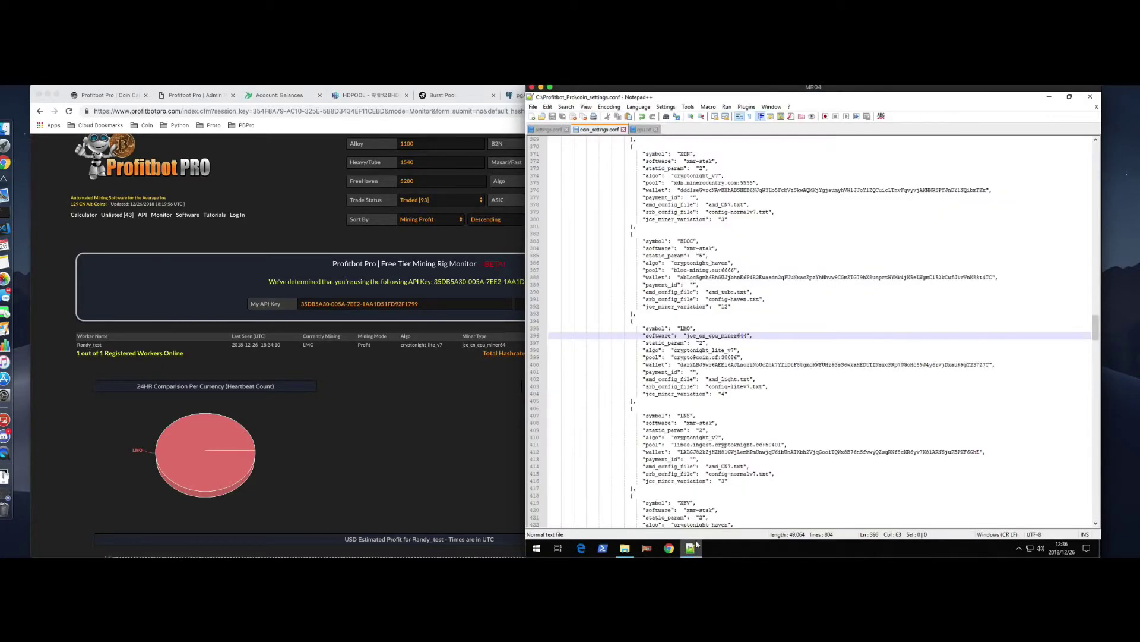
key("Delete")
key("ctrl+s")
left_click(1049, 97)
Relaunch Profitbot Pro, watch jce_cn_gpu_miner64 mine LMO near 4829 H/s, then close both consoles
double_click(542, 332)
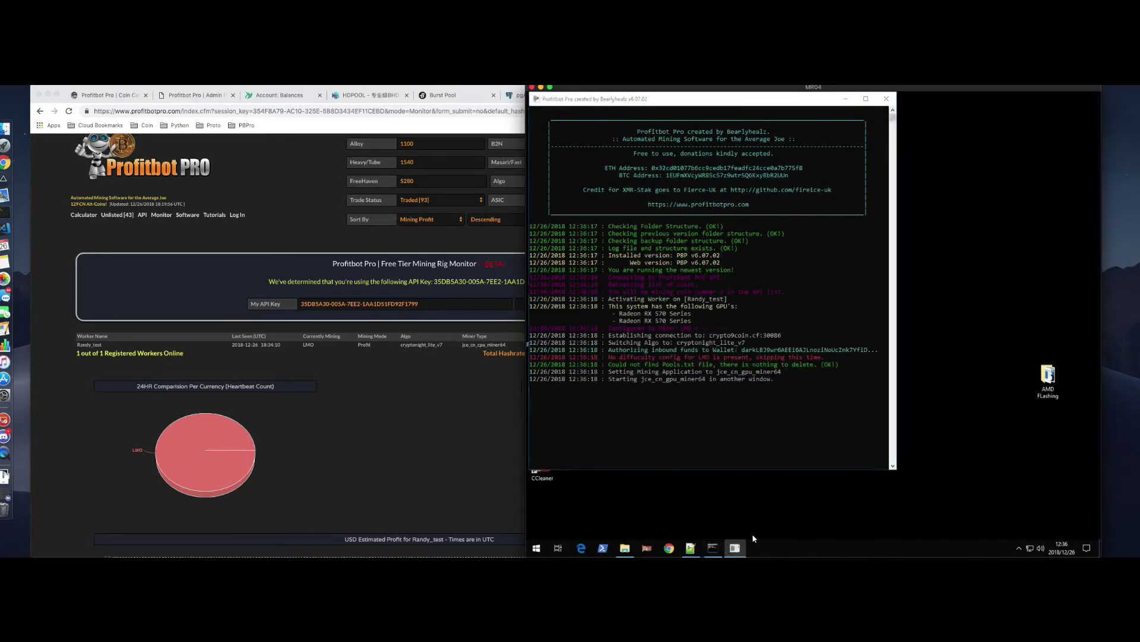
left_click(737, 548)
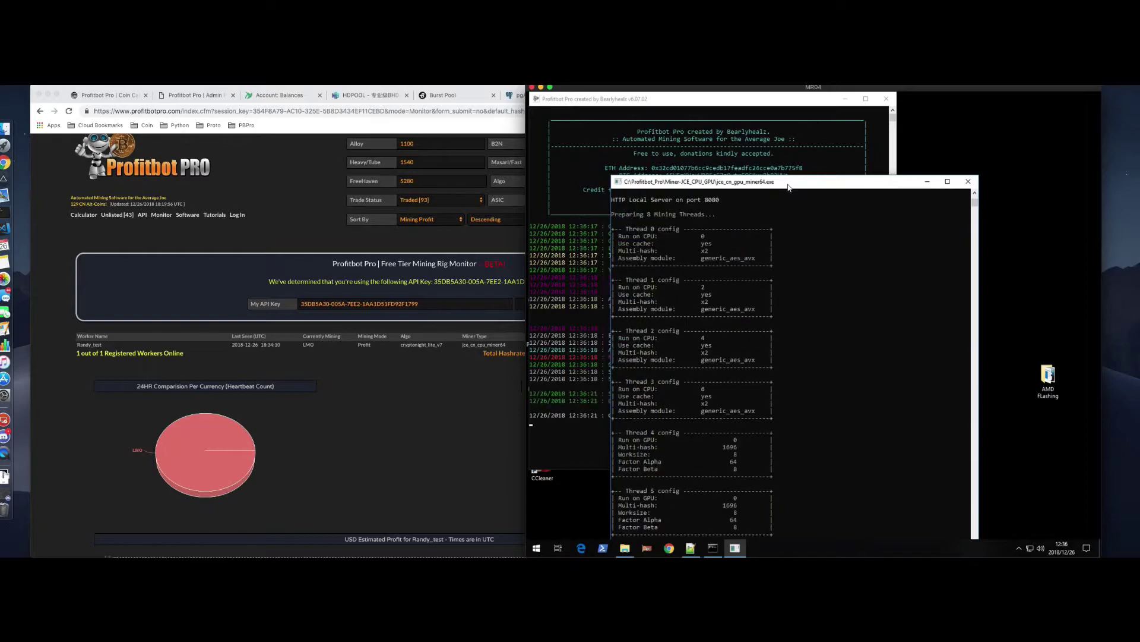
left_click_drag(883, 129, 889, 129)
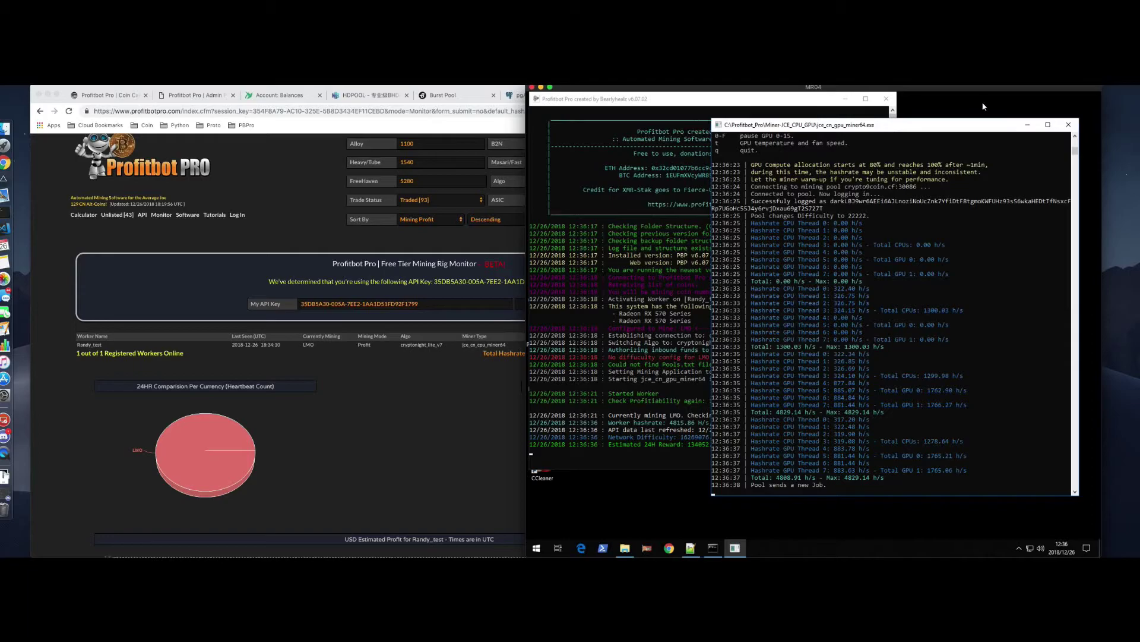
left_click(1068, 125)
left_click(886, 99)
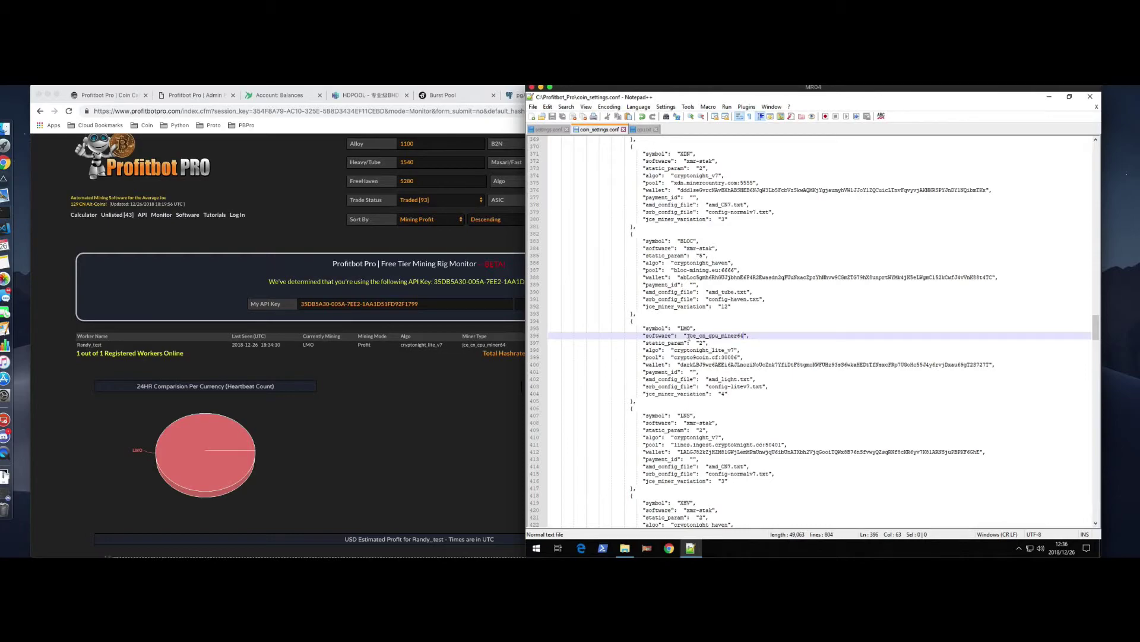
Set the LMO software value to xmr-stak and save coin_settings.conf
left_click_drag(687, 336, 746, 336)
type("xmr-stak")
left_click(817, 298)
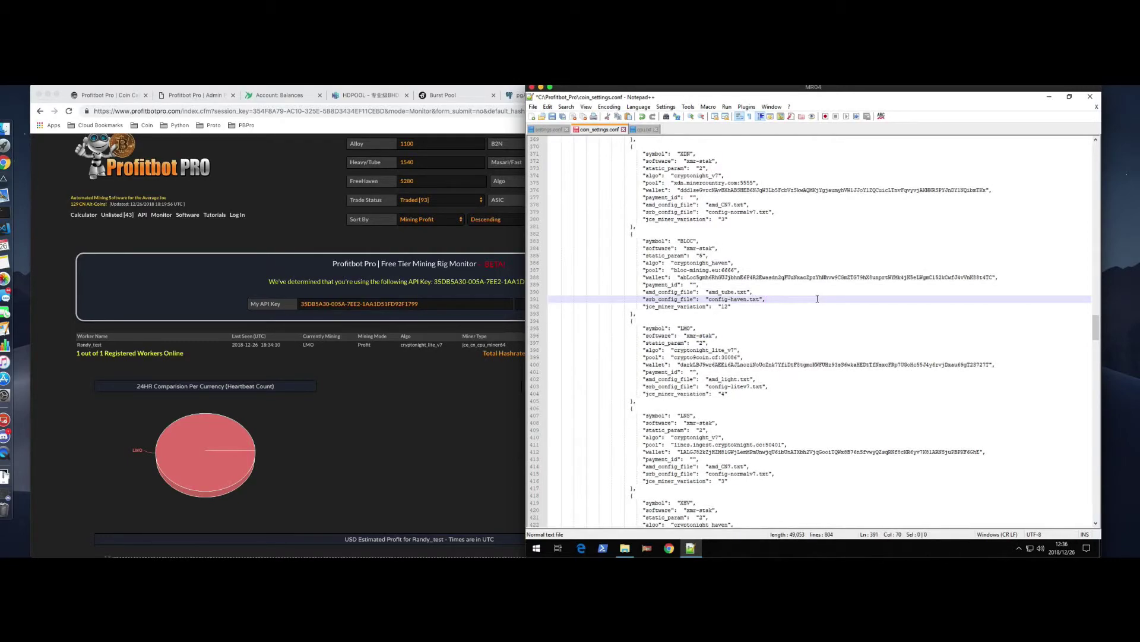
key("ctrl+s")
Launch Profitbot Pro from the desktop and refresh the web monitor's worker stats
left_click(1049, 96)
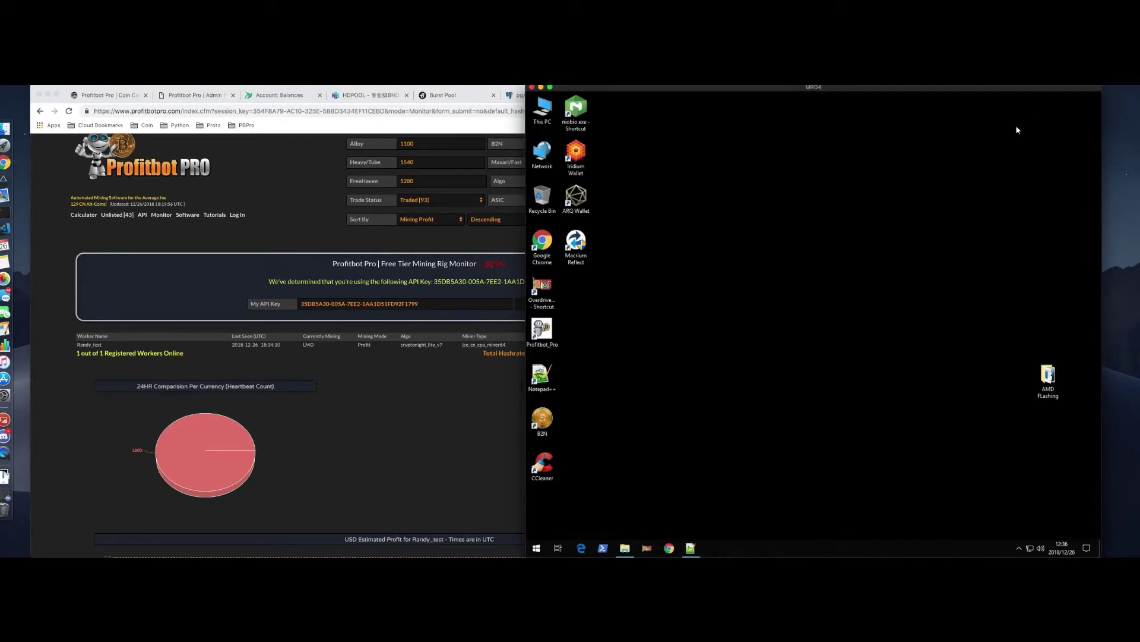
double_click(540, 350)
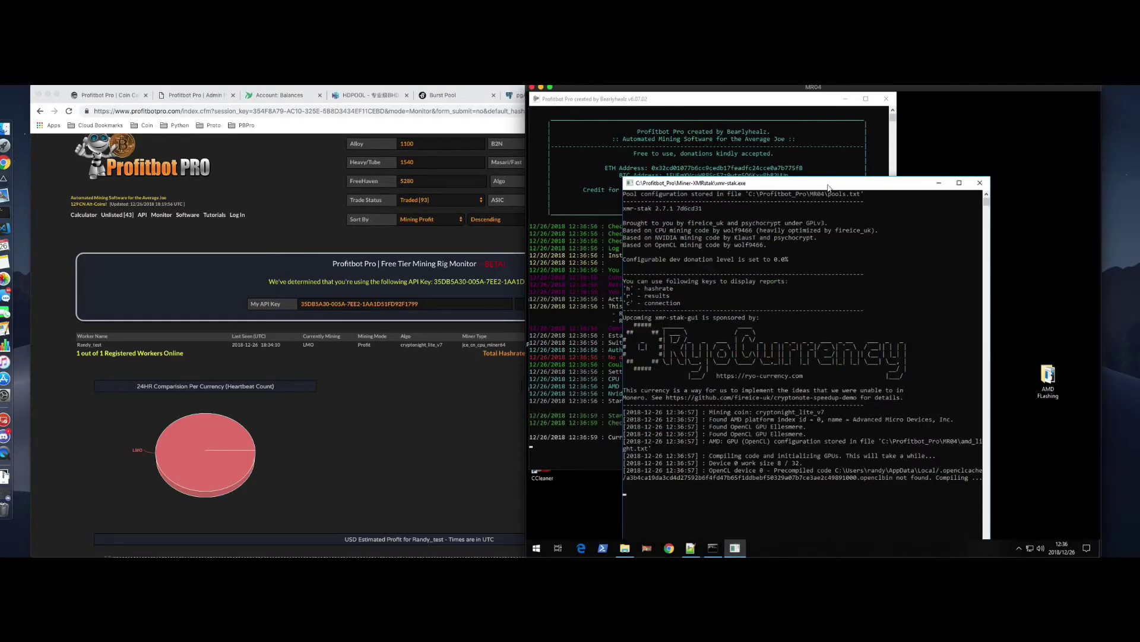
left_click_drag(826, 187, 884, 139)
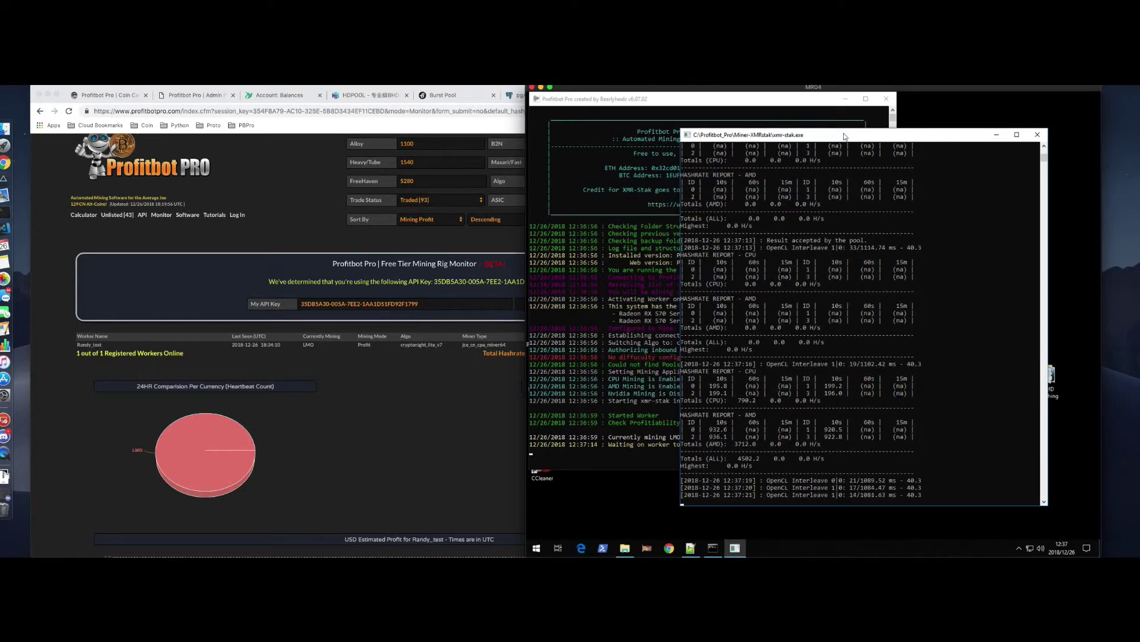
left_click(610, 141)
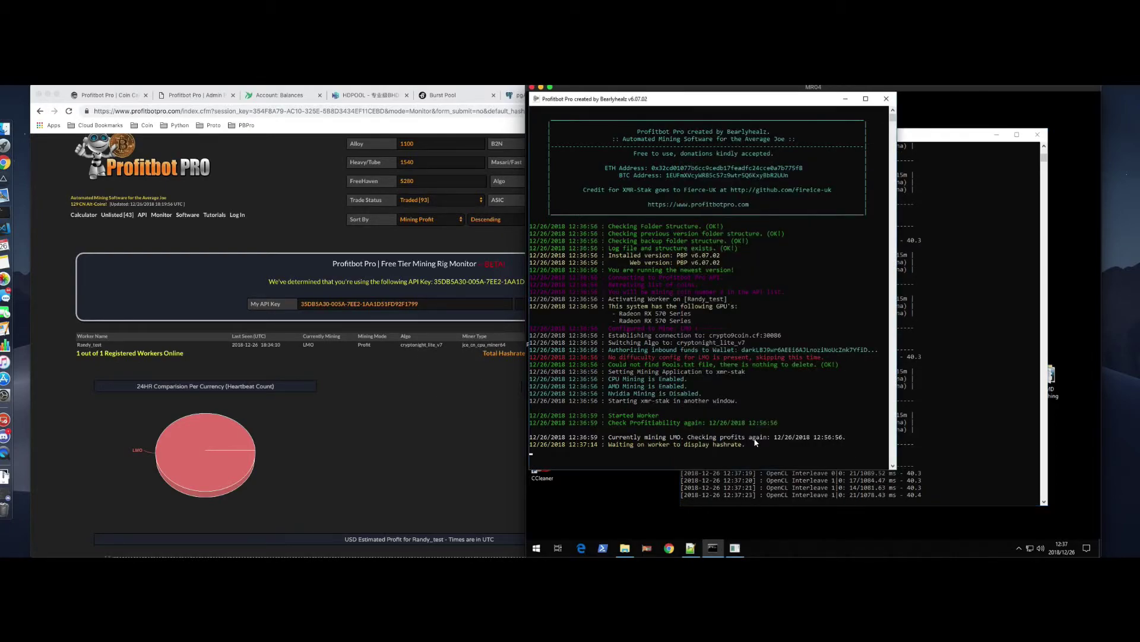
left_click(378, 402)
left_click(561, 306)
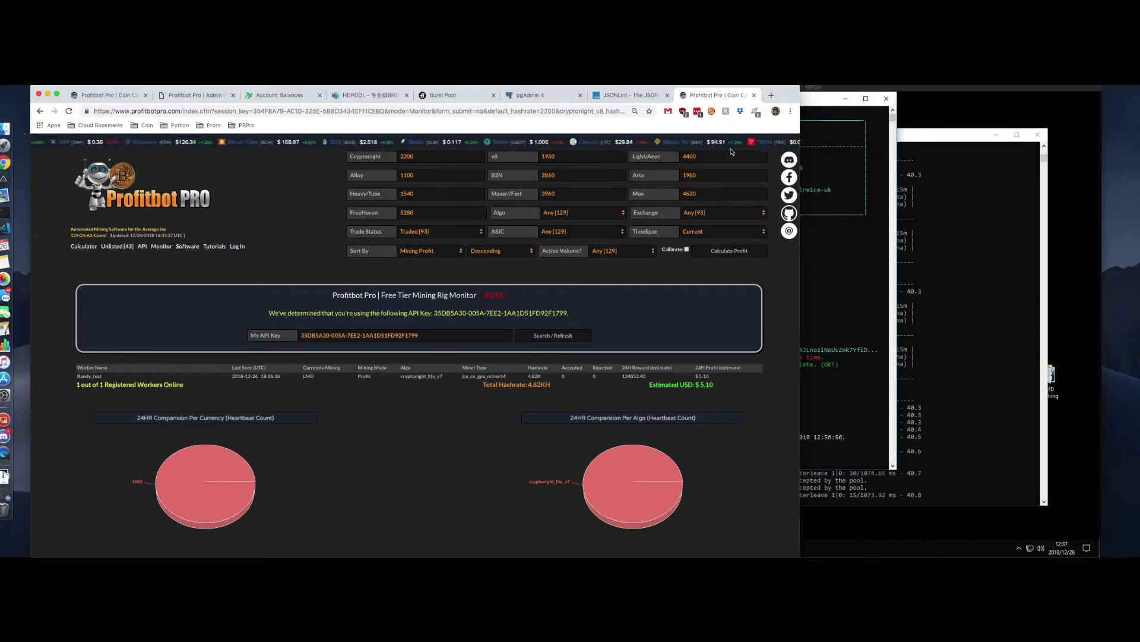
Refresh the monitor to show the worker on xmr-stak at 4.51 KH with 10 accepted shares
left_click(811, 113)
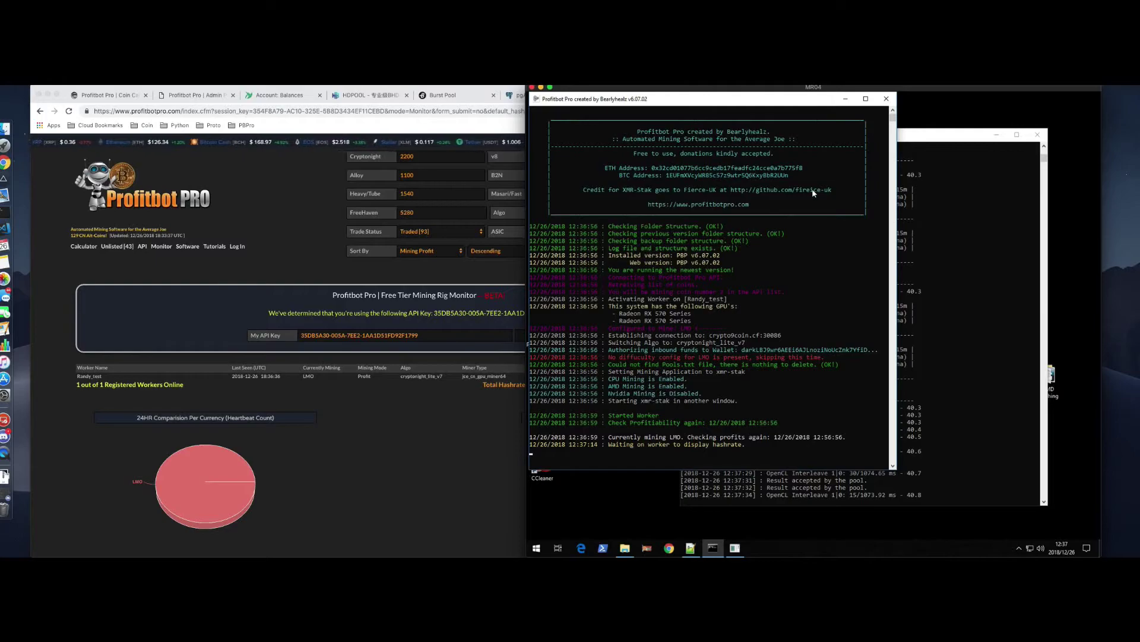
left_click_drag(750, 103, 776, 116)
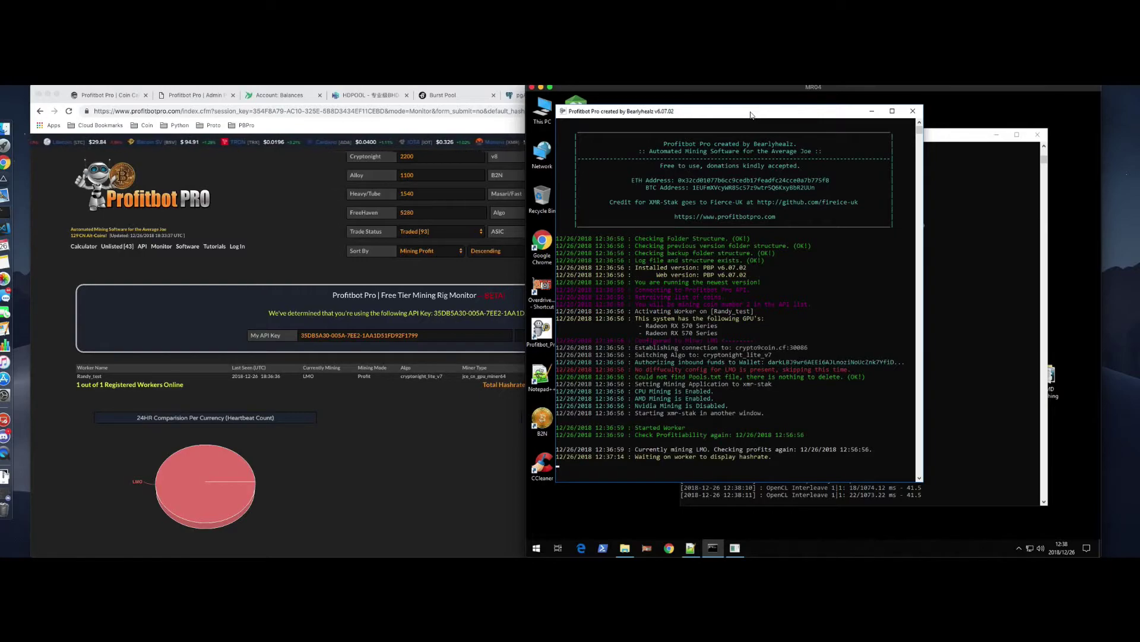
left_click_drag(751, 115, 767, 114)
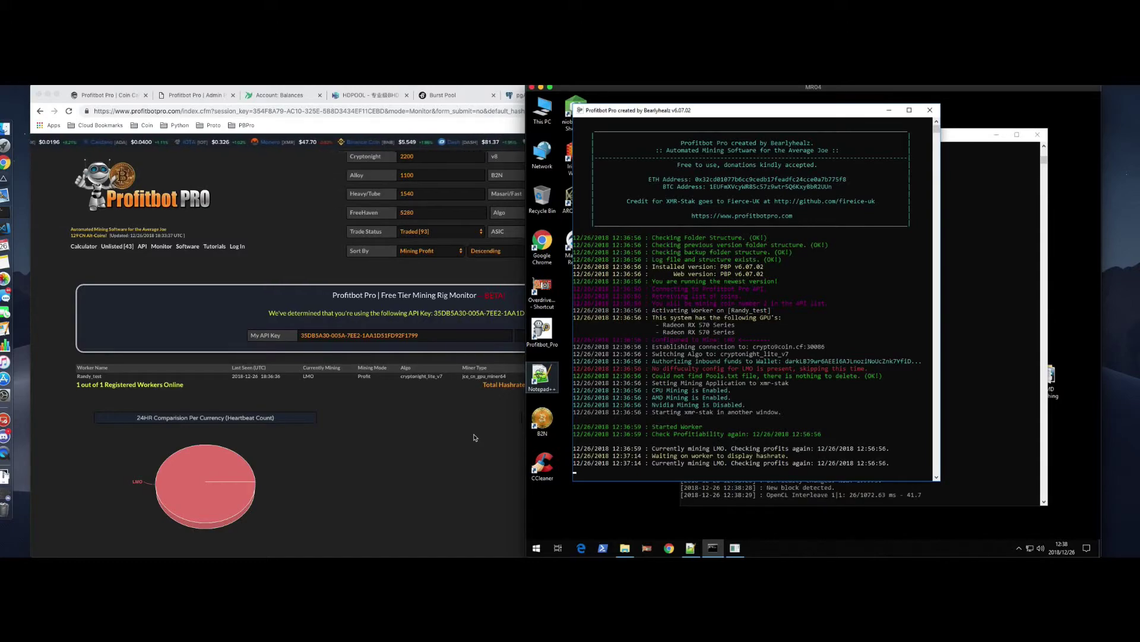
left_click(475, 437)
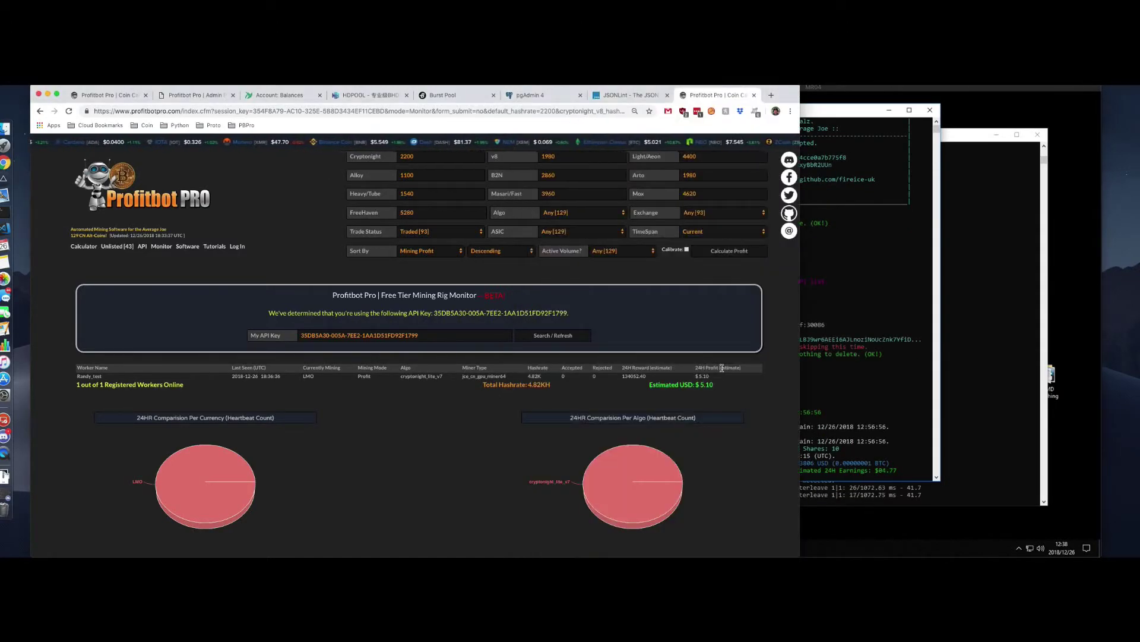
left_click(588, 339)
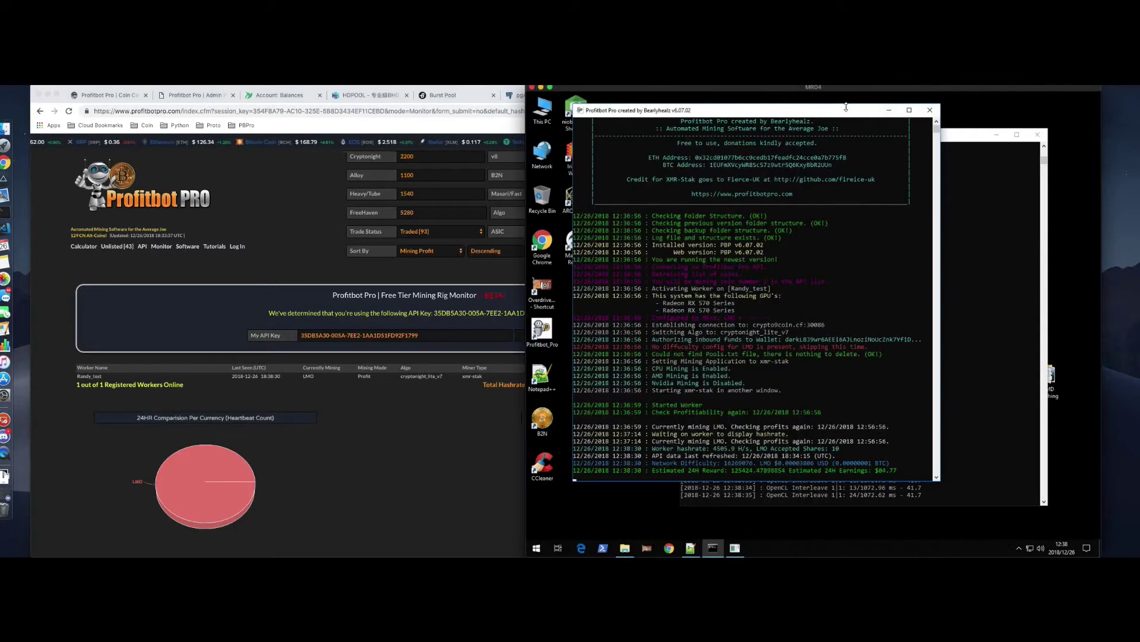
Close the Profitbot Pro console and stop the running xmr-stak miner
left_click(933, 110)
left_click(931, 110)
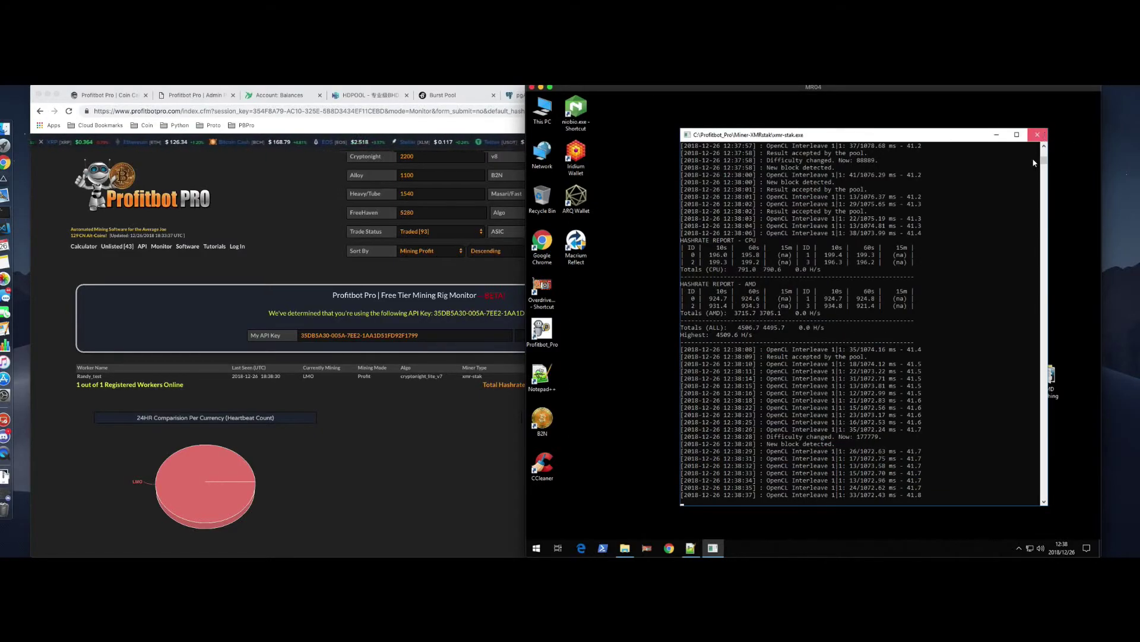
left_click(625, 548)
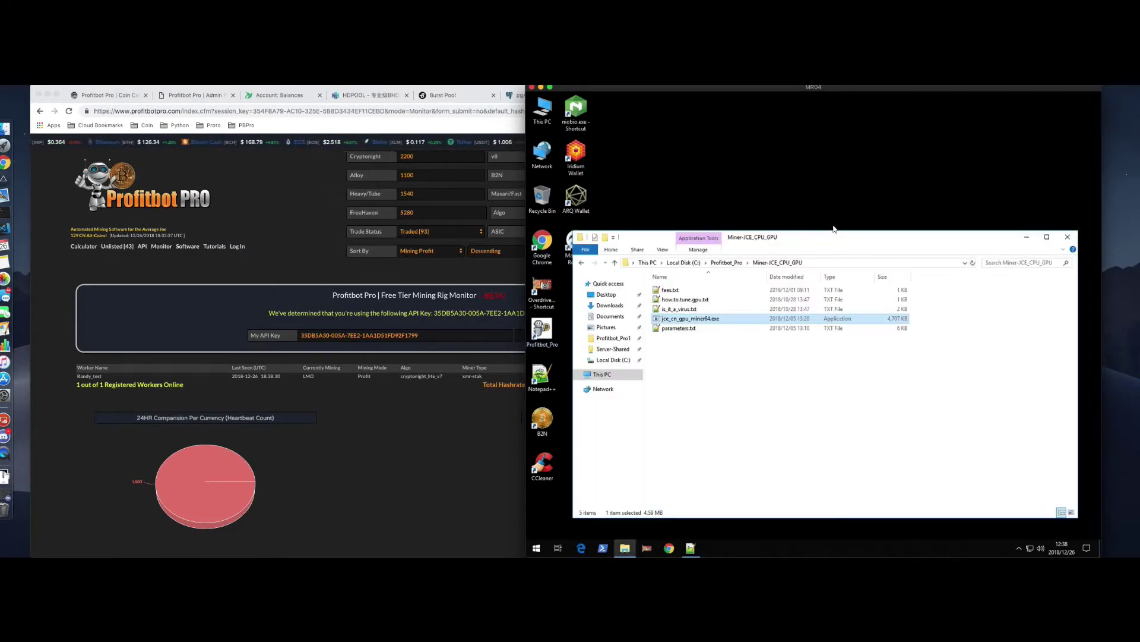
Copy the SRBMiner-CN.exe name from the Miner-SRB folder
left_click(726, 262)
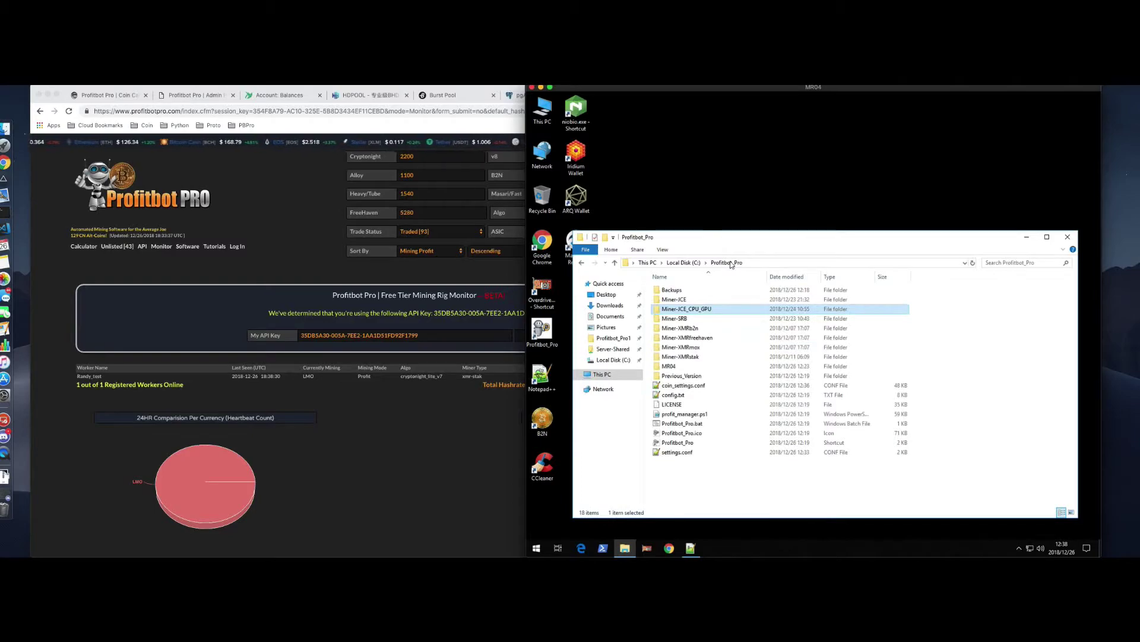
left_click(686, 319)
double_click(687, 321)
left_click(687, 361)
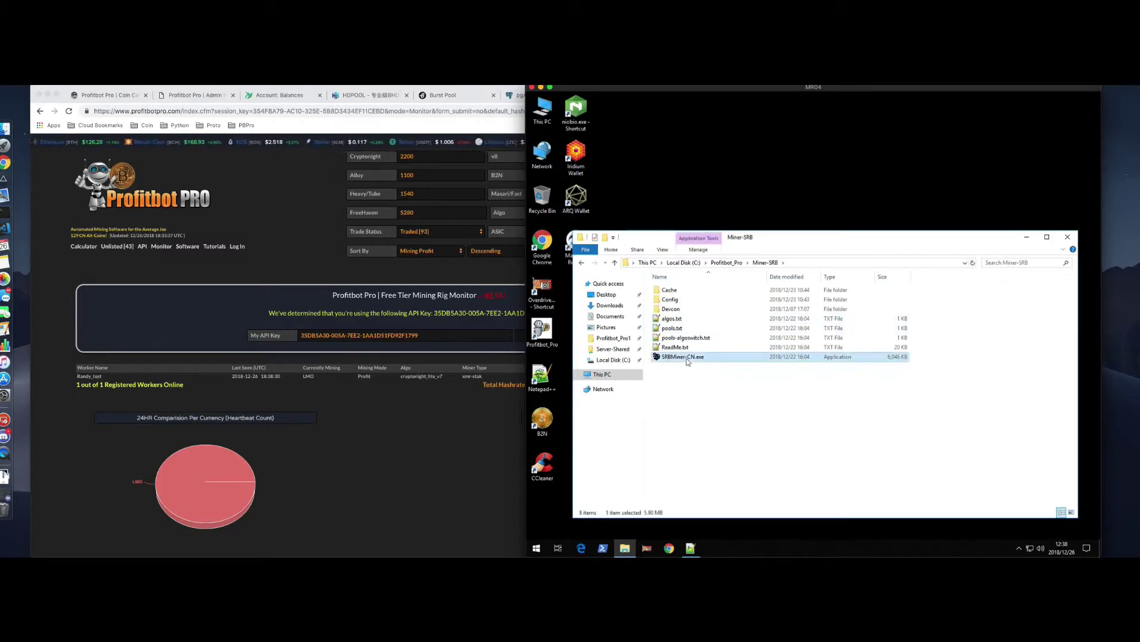
left_click(689, 357)
key("ctrl+c")
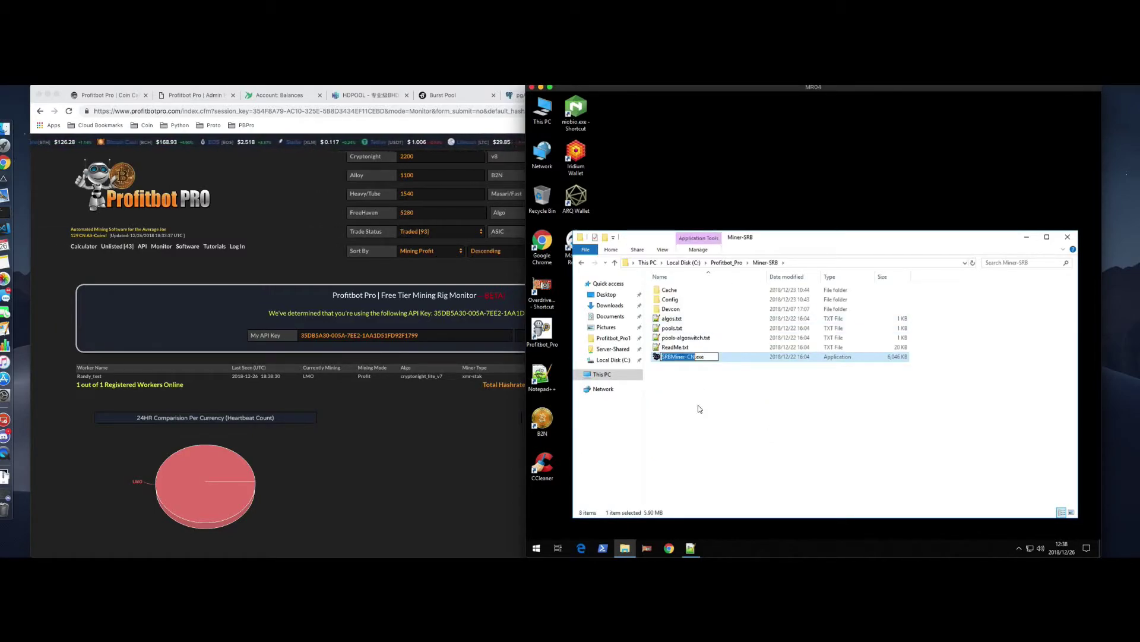
Paste SRBMiner-CN over xmr-stak as the LMO entry's software value
left_click(690, 548)
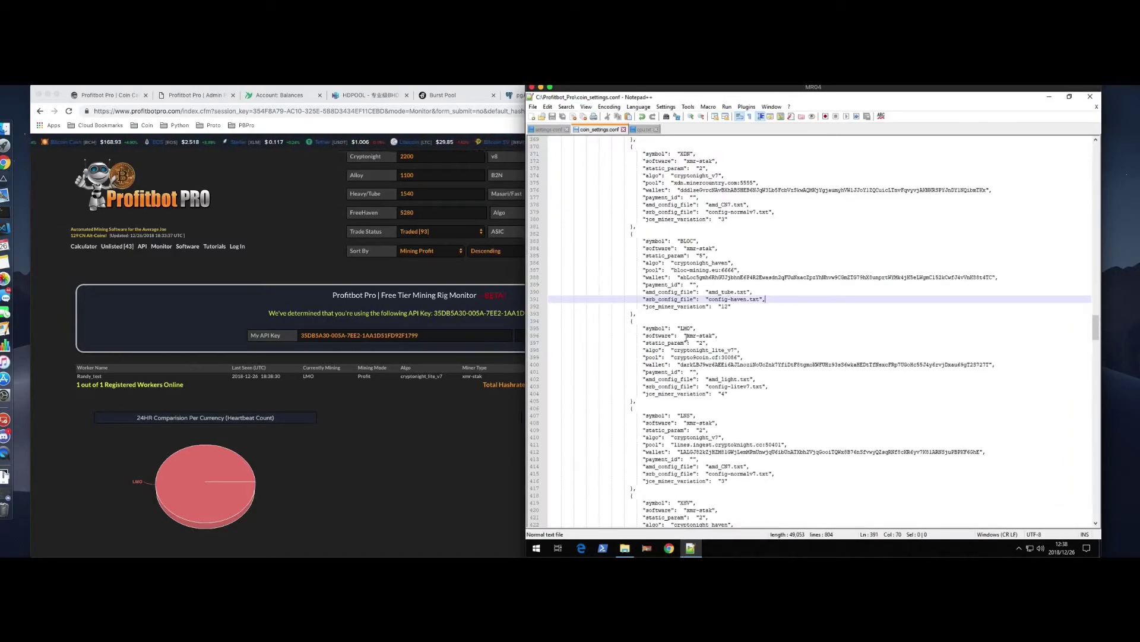
left_click_drag(686, 336, 710, 336)
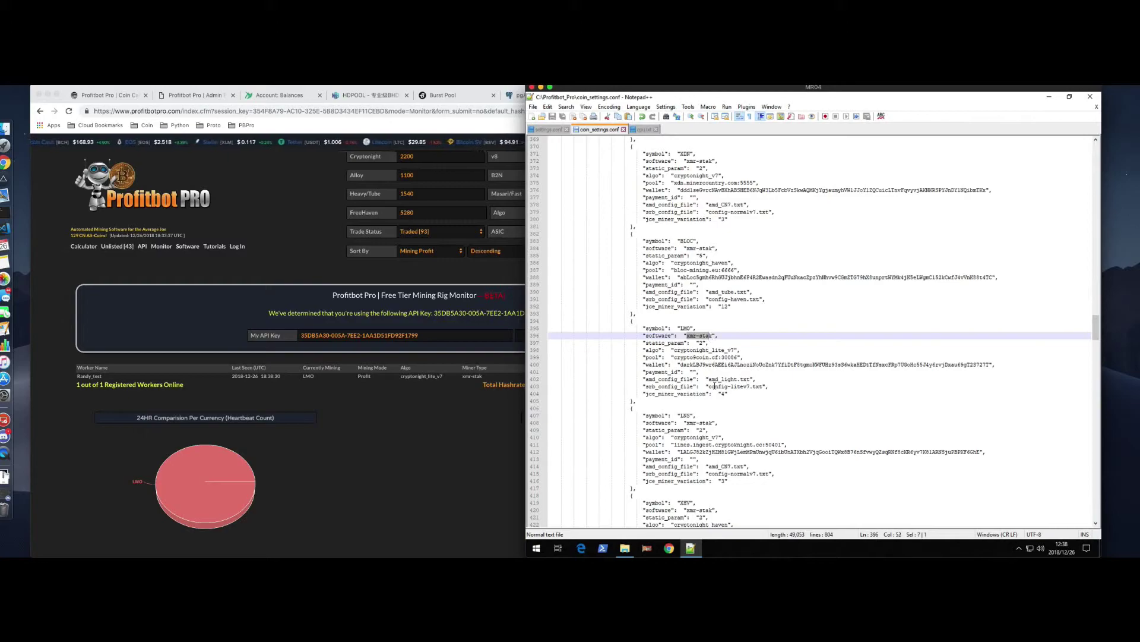
key("ctrl+v")
Remove the stray 'k', save coin_settings.conf, and launch Profitbot Pro from the desktop
key("Delete")
key("ctrl+s")
left_click(1050, 96)
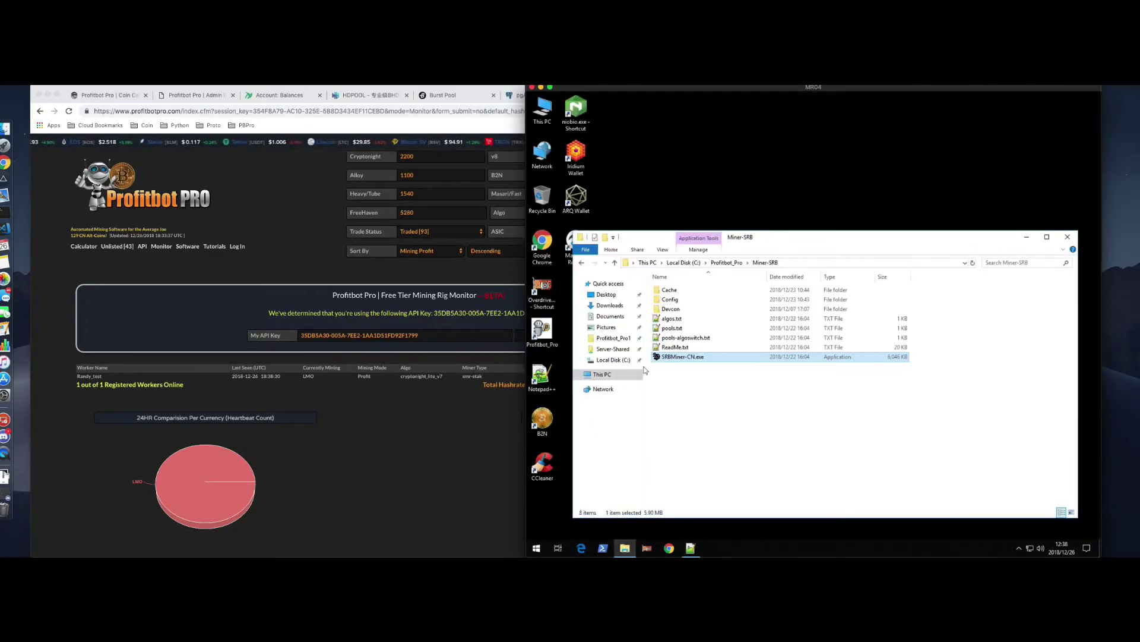
double_click(538, 333)
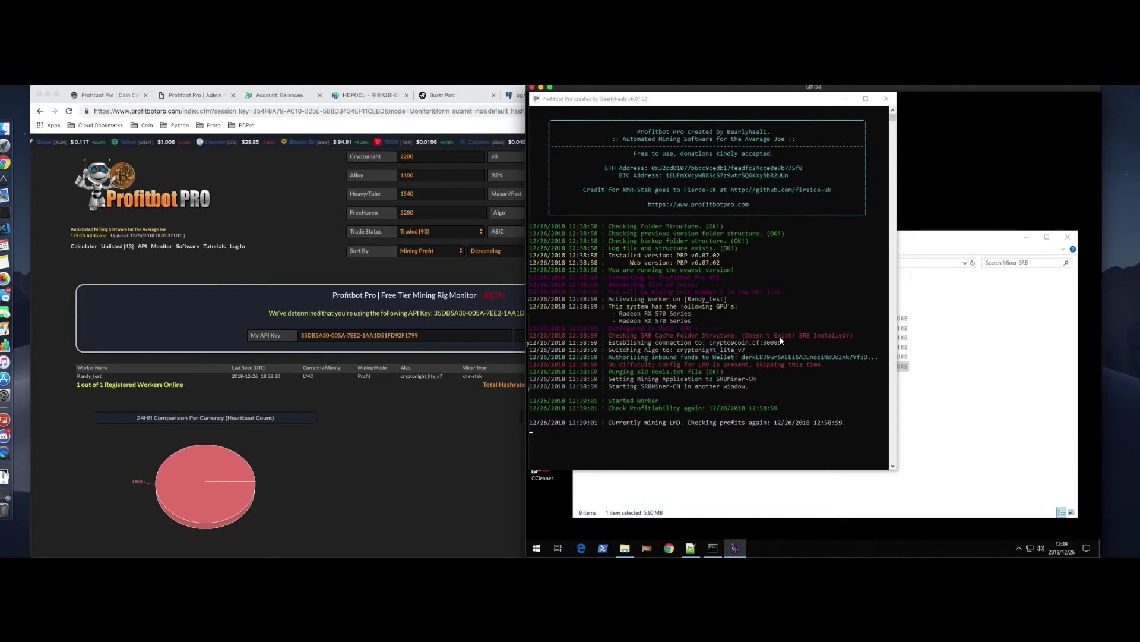
Check the Profitbot_Pro folder for the newly created Cache folder
left_click(927, 244)
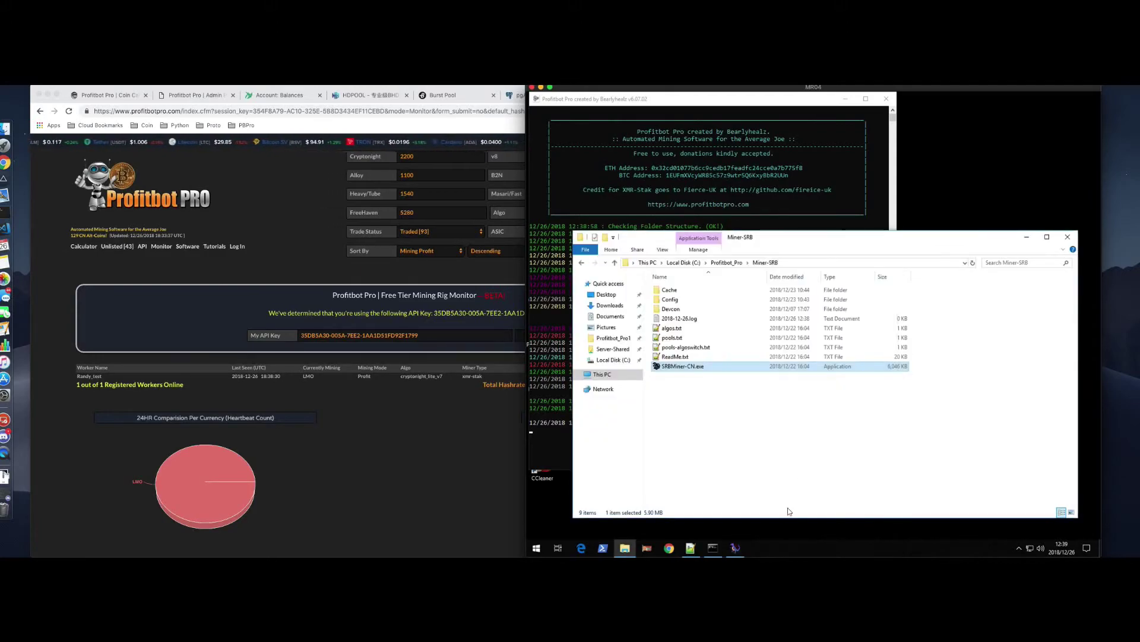
left_click(739, 107)
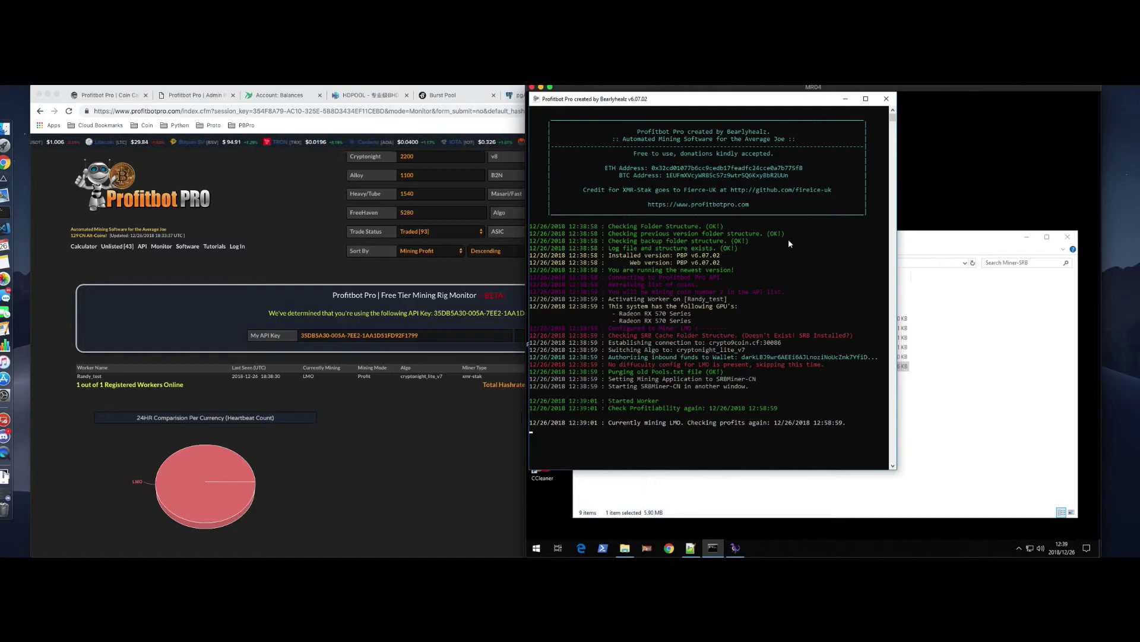
left_click(925, 241)
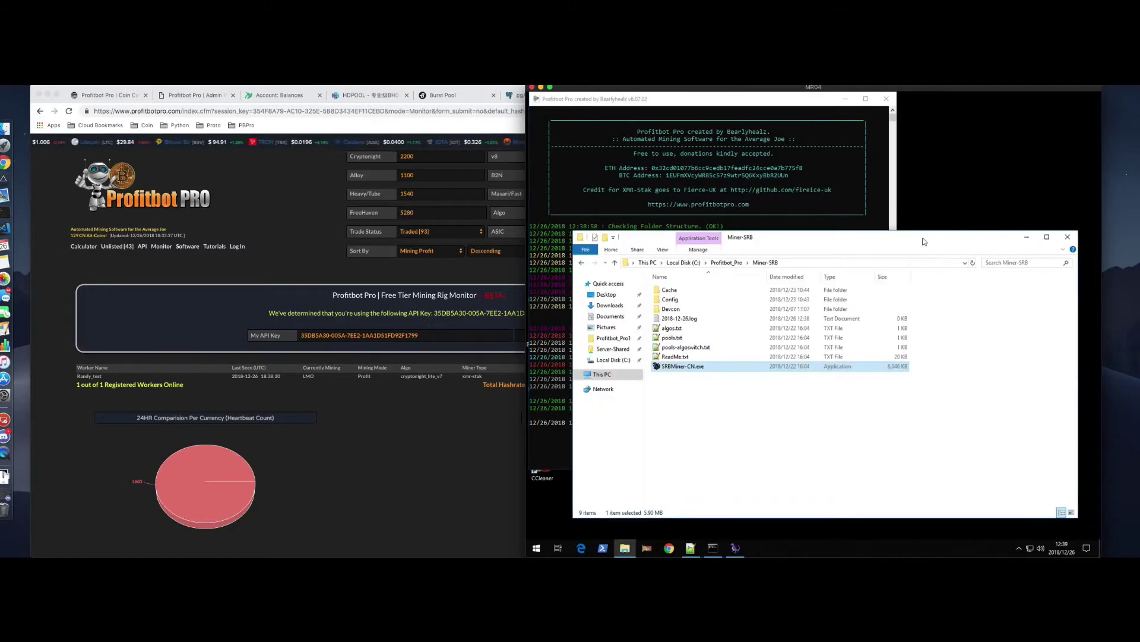
left_click(727, 262)
left_click(669, 300)
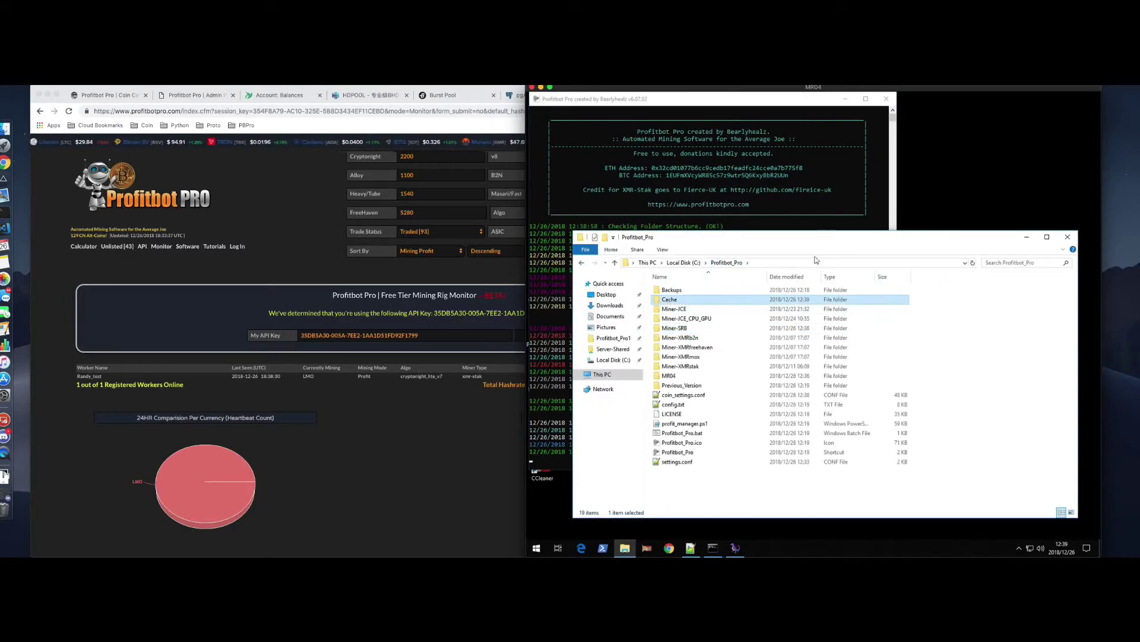
Relaunch Profitbot Pro so SRBMiner-CN mines LMO in LiteV7 mode, leaving the Cache folder unchanged
left_click(886, 99)
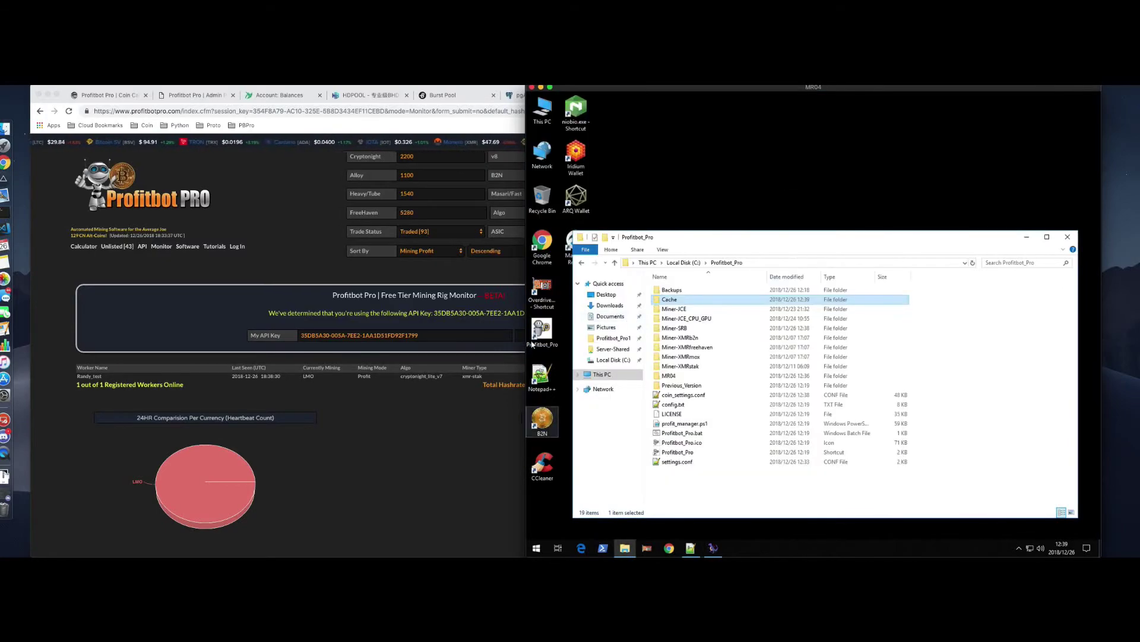
double_click(542, 330)
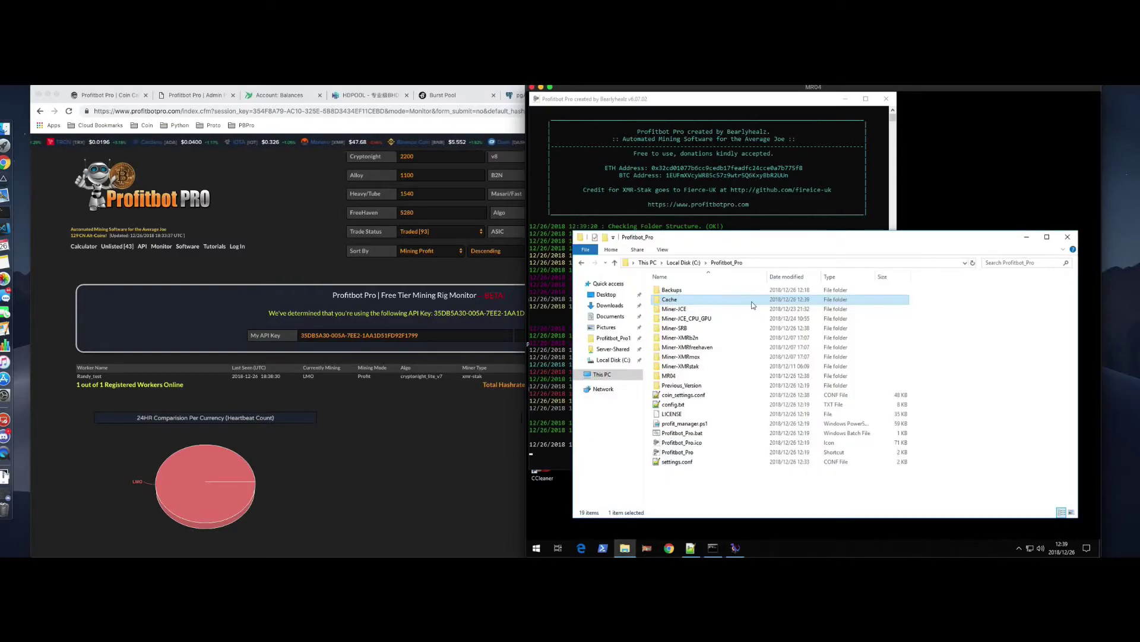
left_click(701, 301)
left_click(967, 369)
left_click(977, 370)
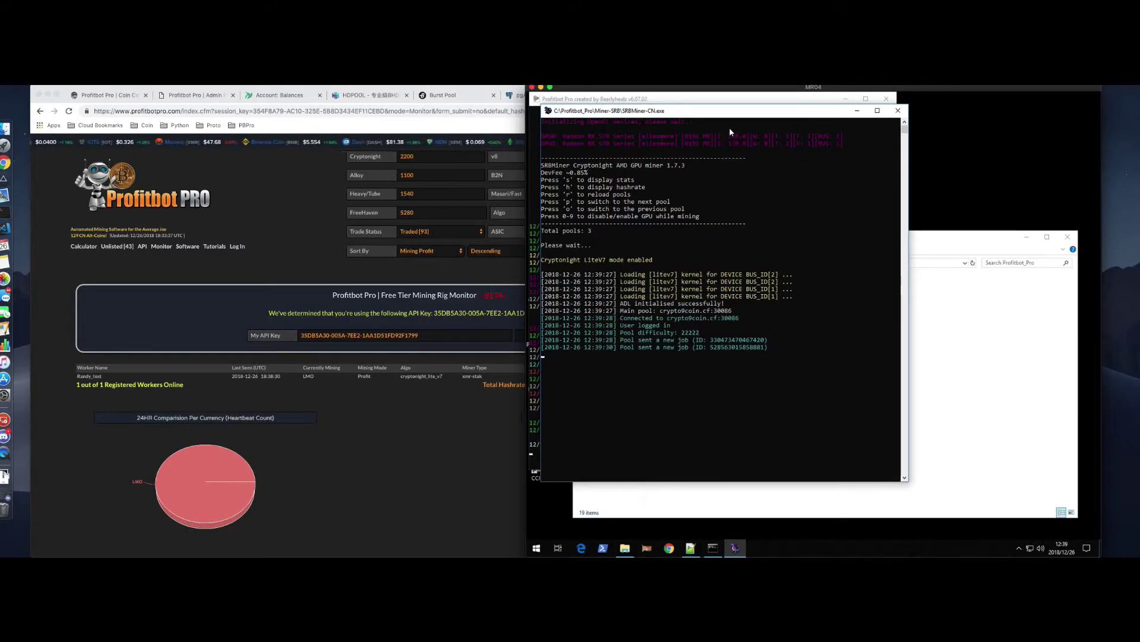
Search coin_settings.conf for 'lmo' to show the LMO entry with software SRBMiner-CN
left_click_drag(729, 110, 780, 121)
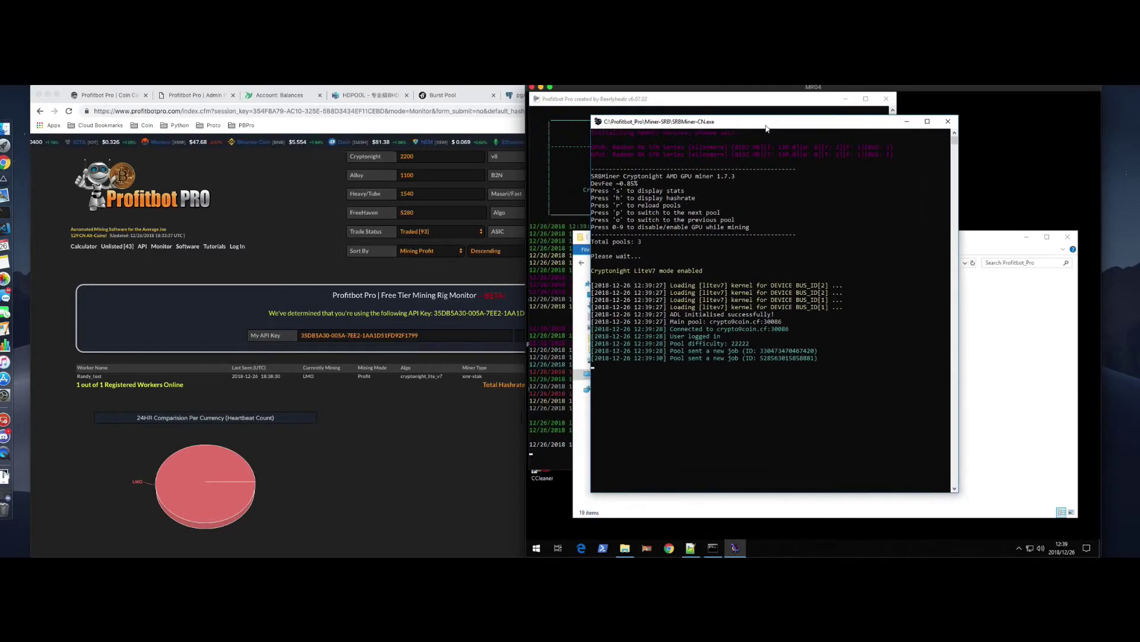
left_click(691, 547)
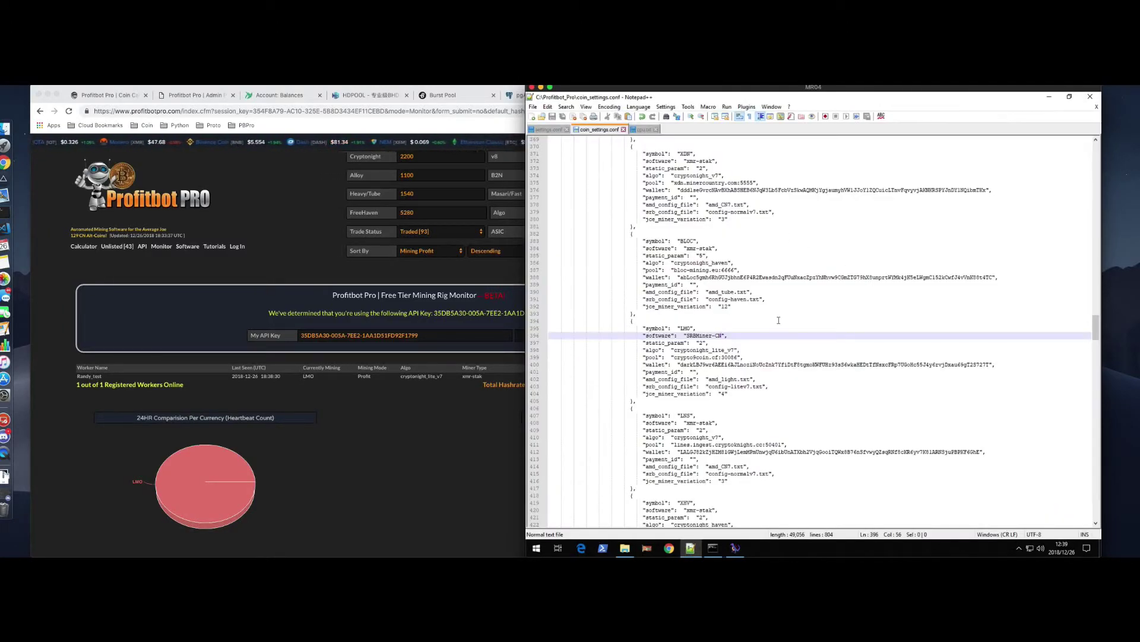
scroll(742, 329, "up", 12)
scroll(743, 329, "up", 20)
scroll(741, 329, "down", 1)
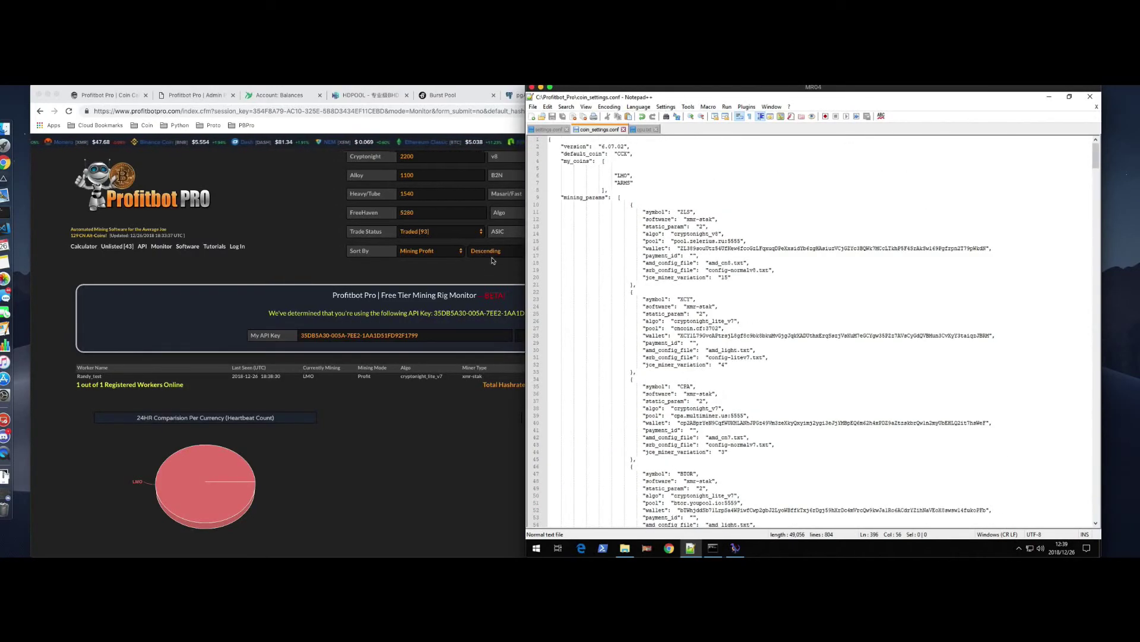
scroll(676, 214, "down", 20)
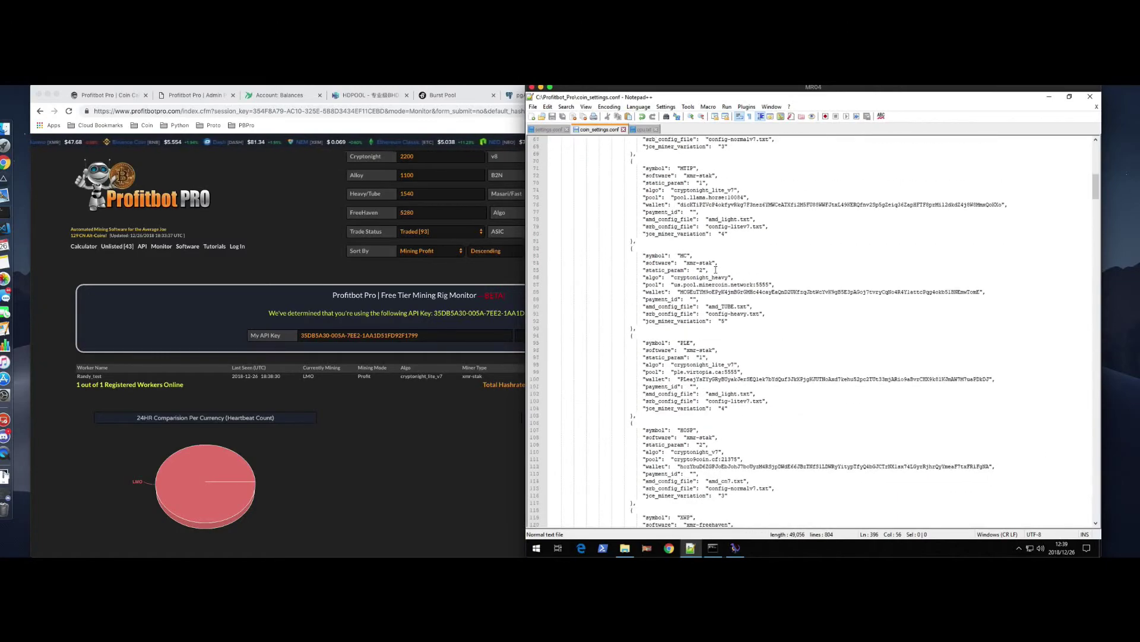
key("ctrl+f")
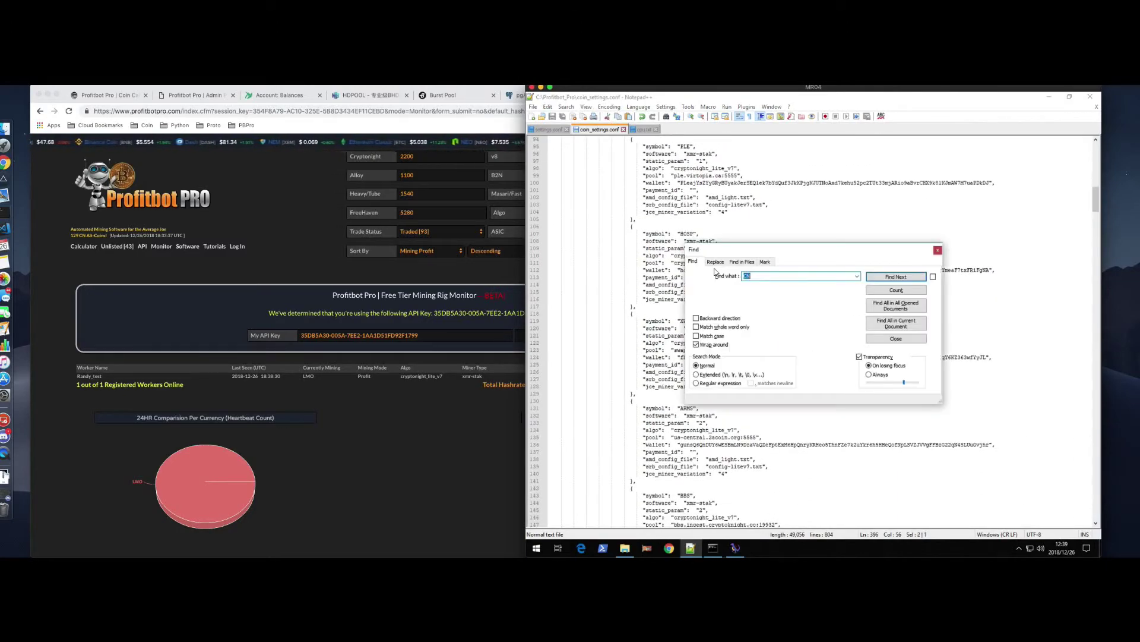
type("lmo")
key("Return")
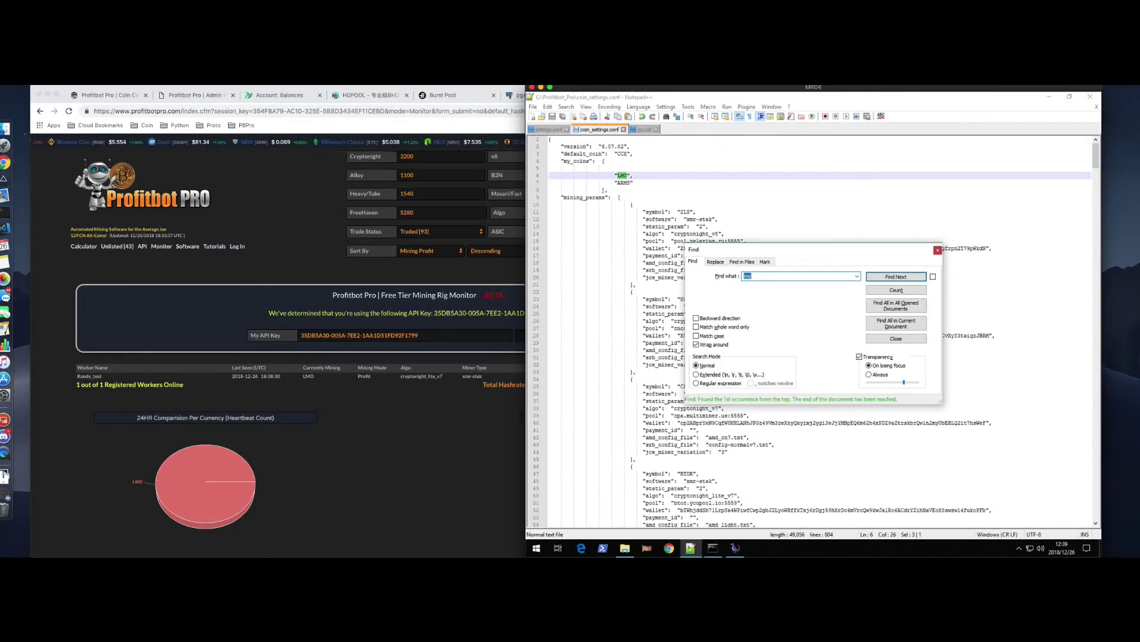
key("Return")
left_click(938, 250)
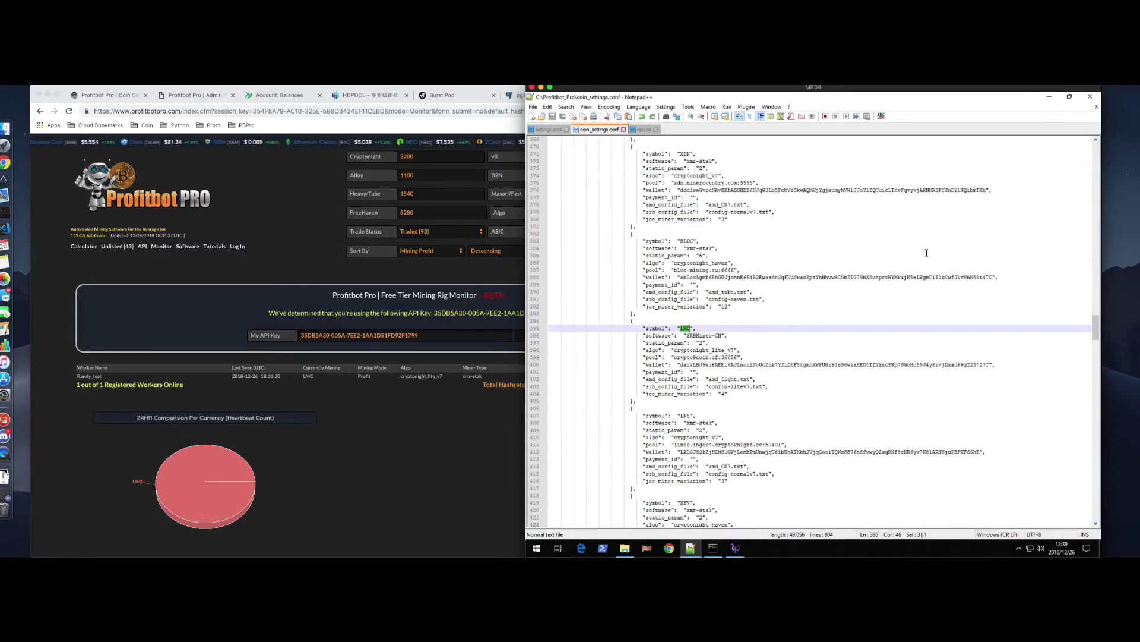
Stop the SRBMiner-CN miner with Ctrl+C and switch to the Profitbot Pro console
left_click(737, 549)
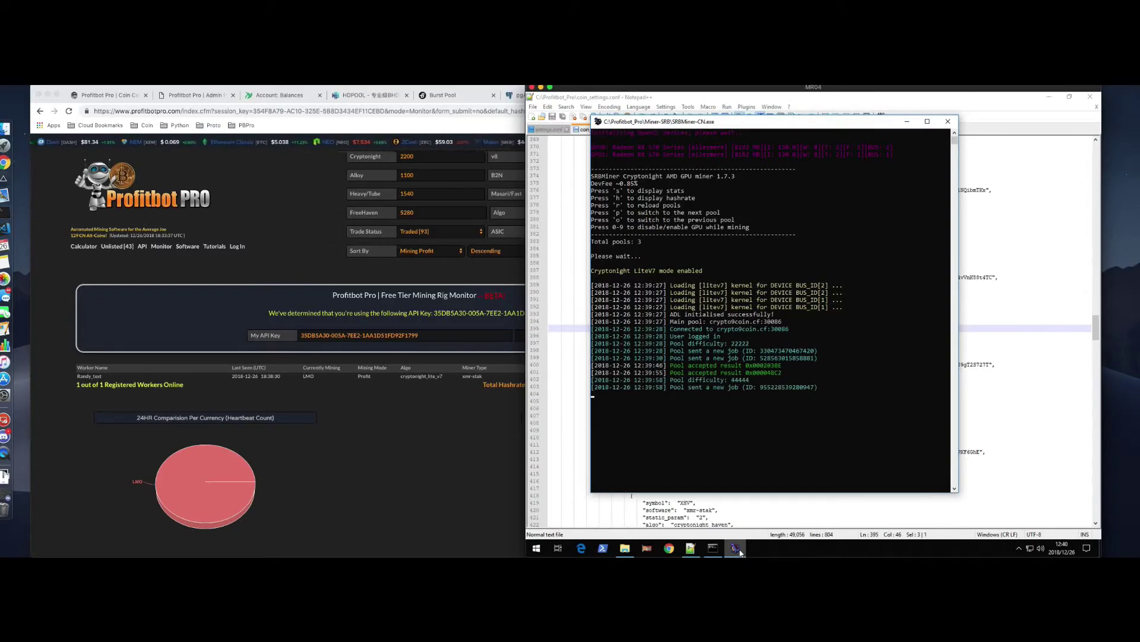
key("ctrl+c")
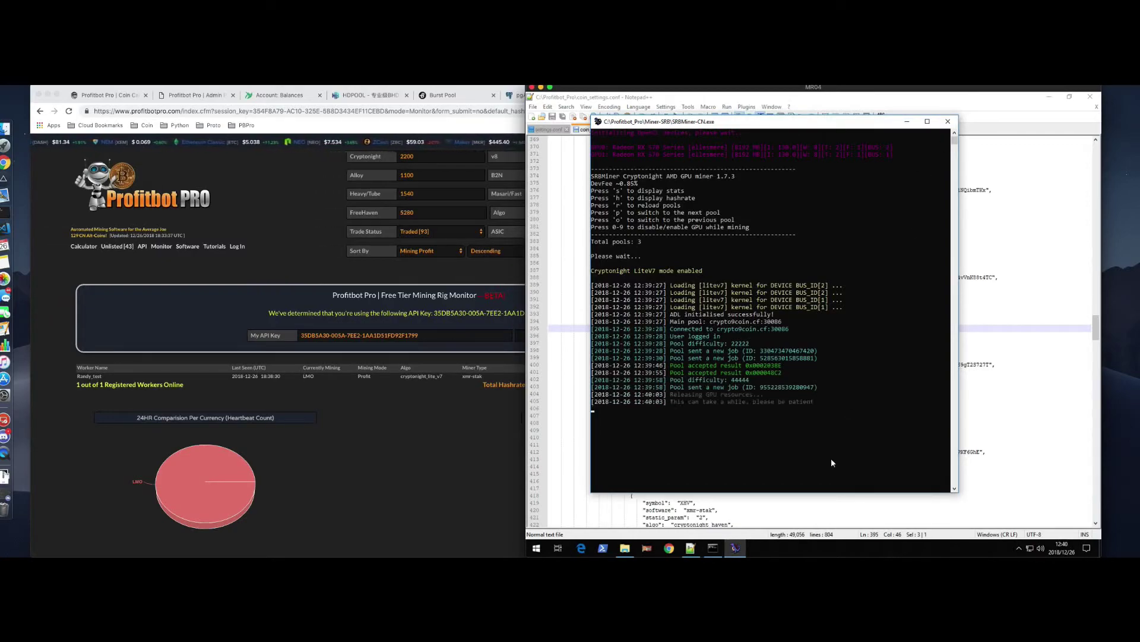
key("alt+Tab")
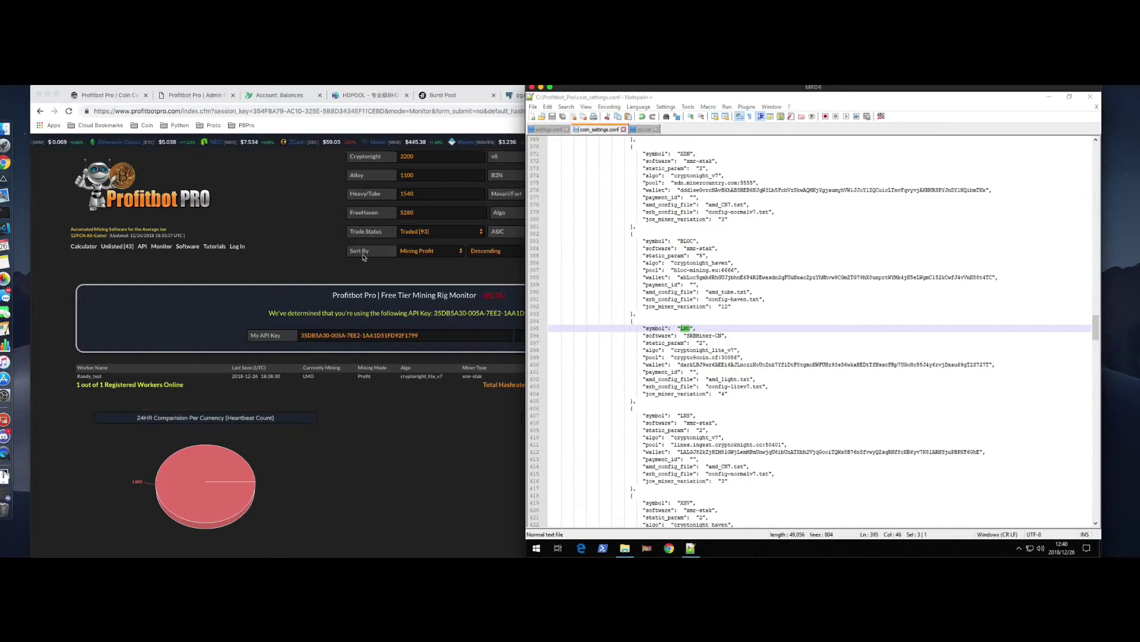
Refresh the web monitor to show the SRBMiner-CN worker mining LMO at 4.03 KH, $4.27 daily
left_click(303, 239)
left_click(568, 337)
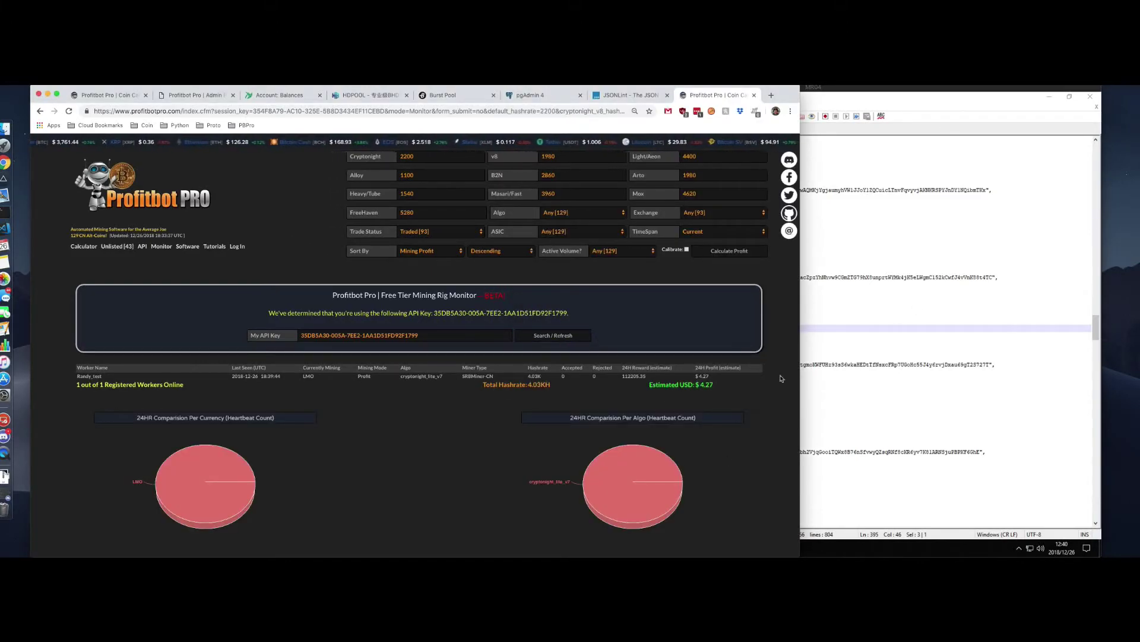
scroll(375, 407, "down", 6)
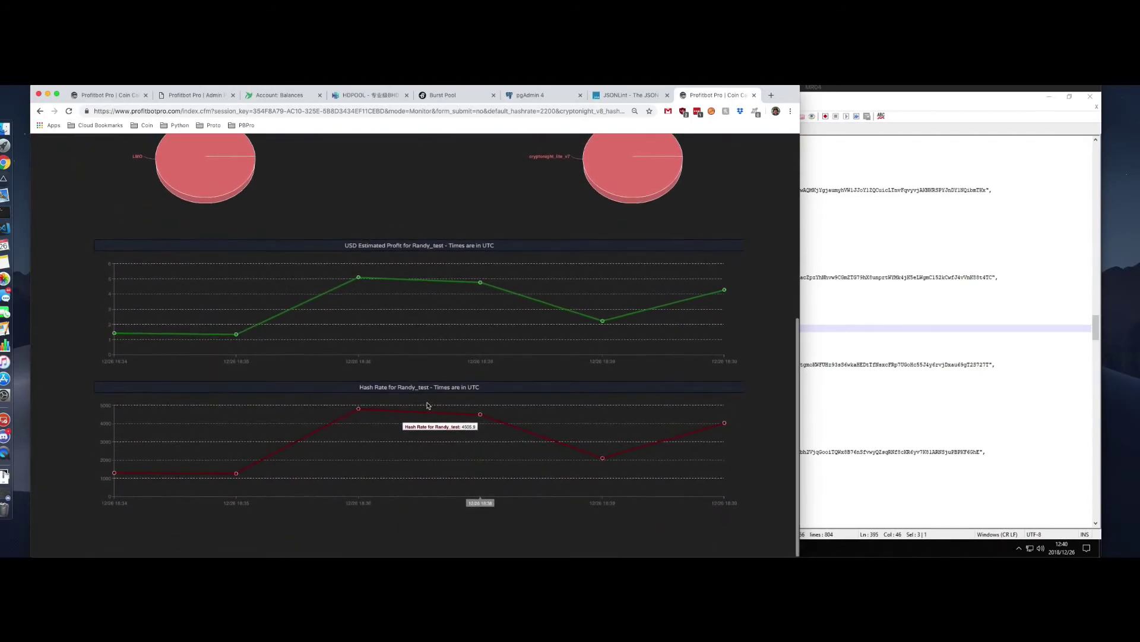
scroll(472, 458, "up", 1)
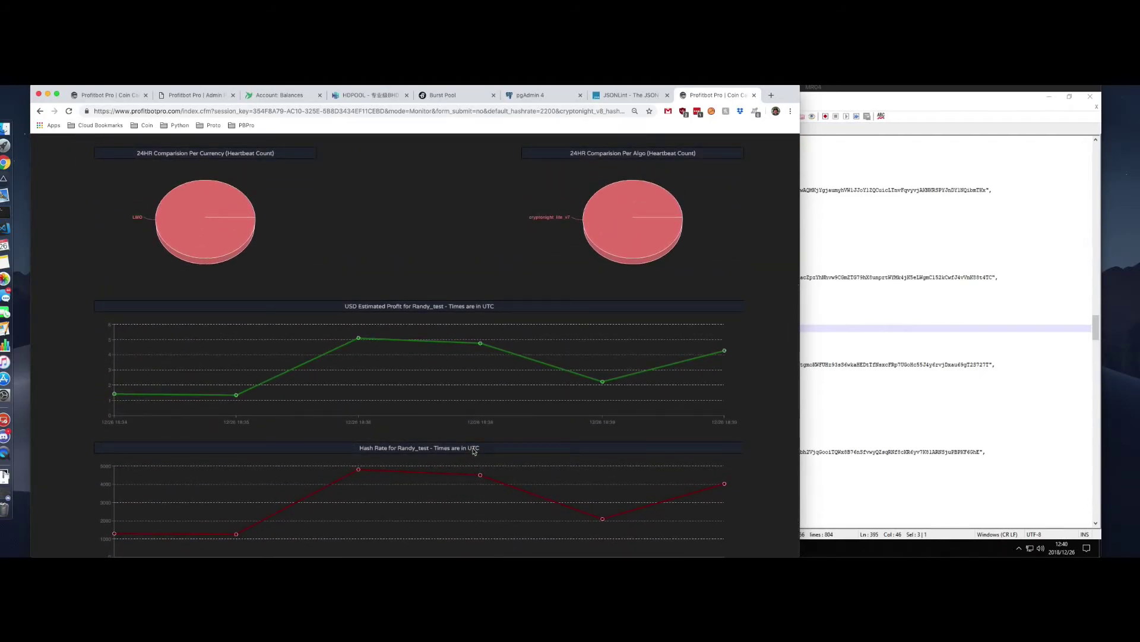
scroll(473, 450, "down", 1)
mouse_move(480, 304)
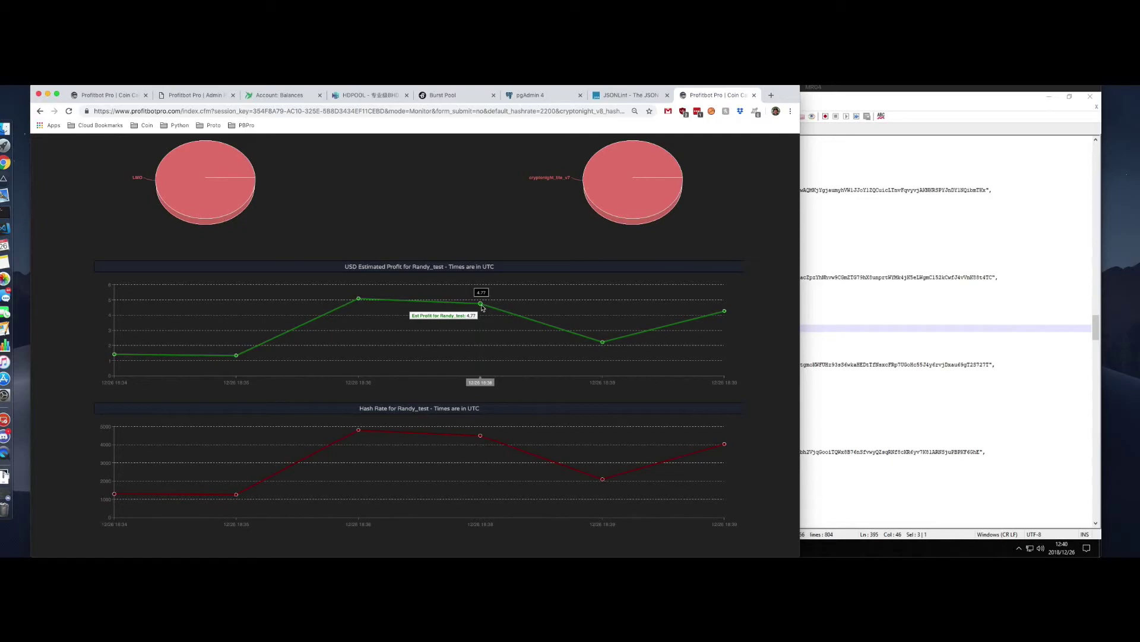
mouse_move(481, 437)
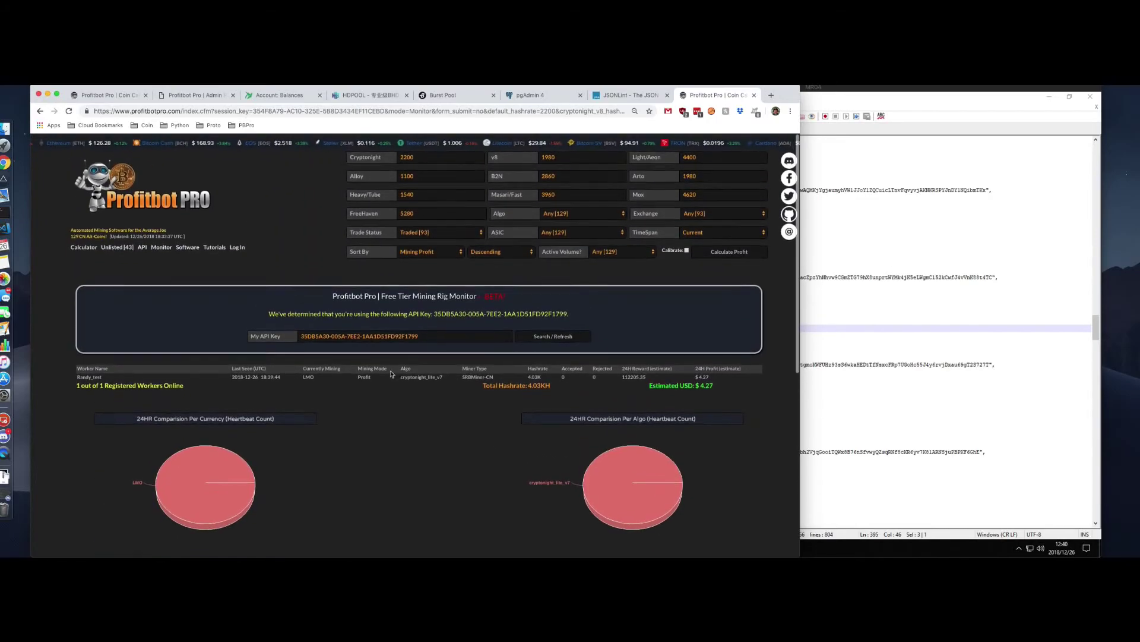
Replace the API key with a different saved key and load its rig statistics
key("BackSpace")
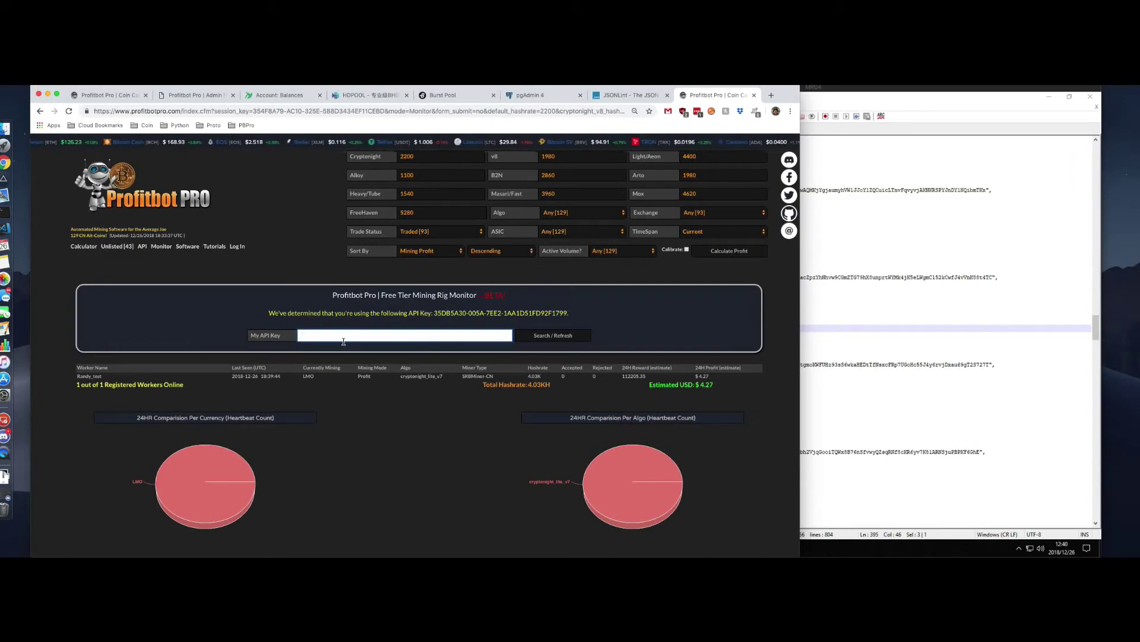
key("Down")
key("Down")
key("Return")
left_click(570, 337)
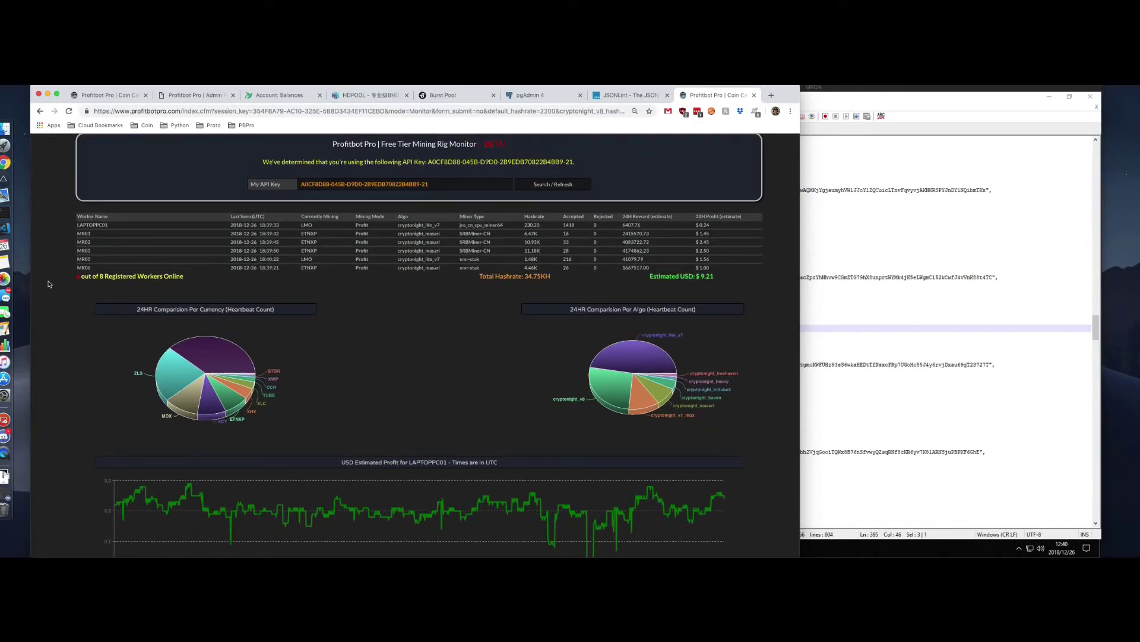
Highlight the total hashrate of 34.75 KH and the $9.21 estimated earnings
scroll(62, 294, "down", 3)
scroll(64, 294, "up", 2)
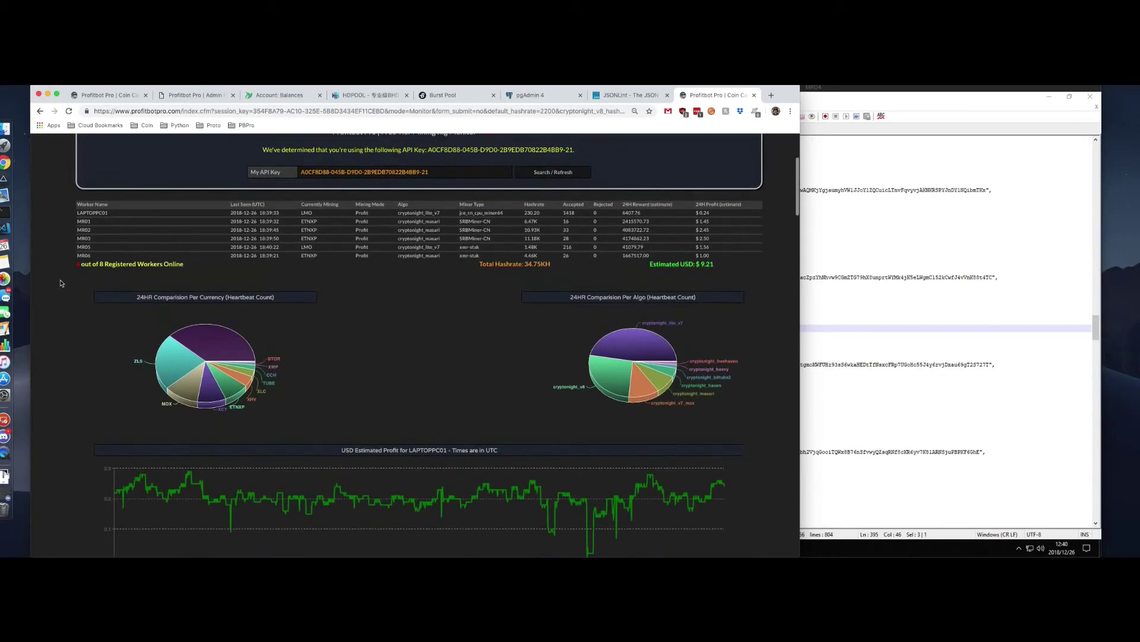
scroll(63, 284, "up", 1)
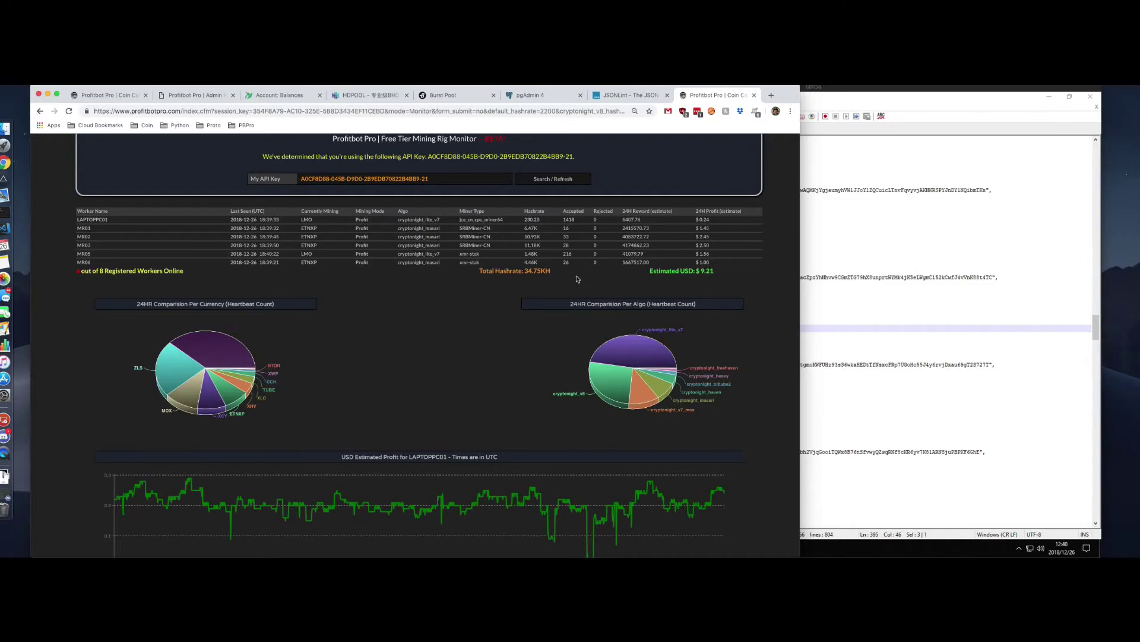
left_click_drag(576, 279, 476, 302)
left_click(553, 288)
left_click_drag(733, 275, 648, 274)
left_click(621, 286)
Scroll through the table of 8 registered workers and the charts
scroll(621, 287, "up", 1)
scroll(621, 286, "down", 3)
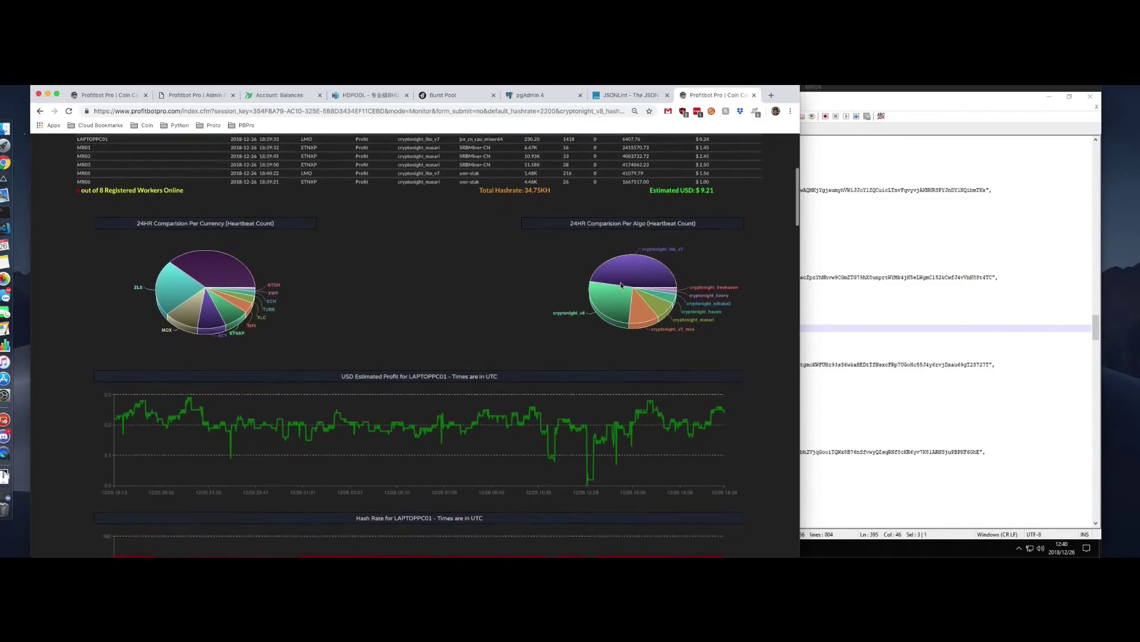
scroll(621, 286, "down", 1)
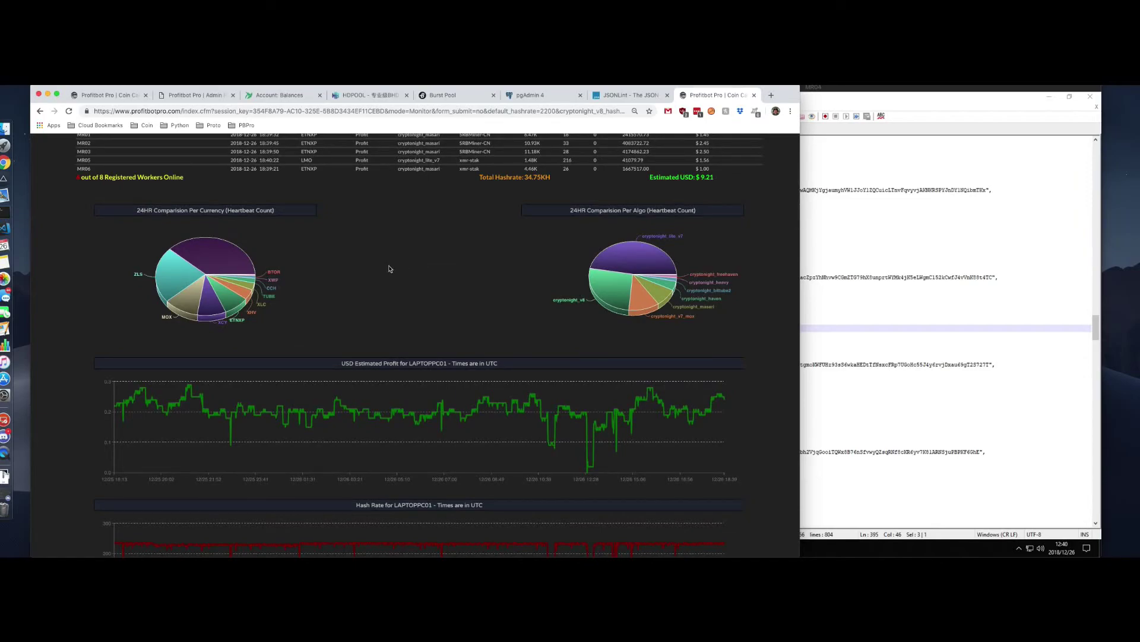
scroll(389, 269, "down", 1)
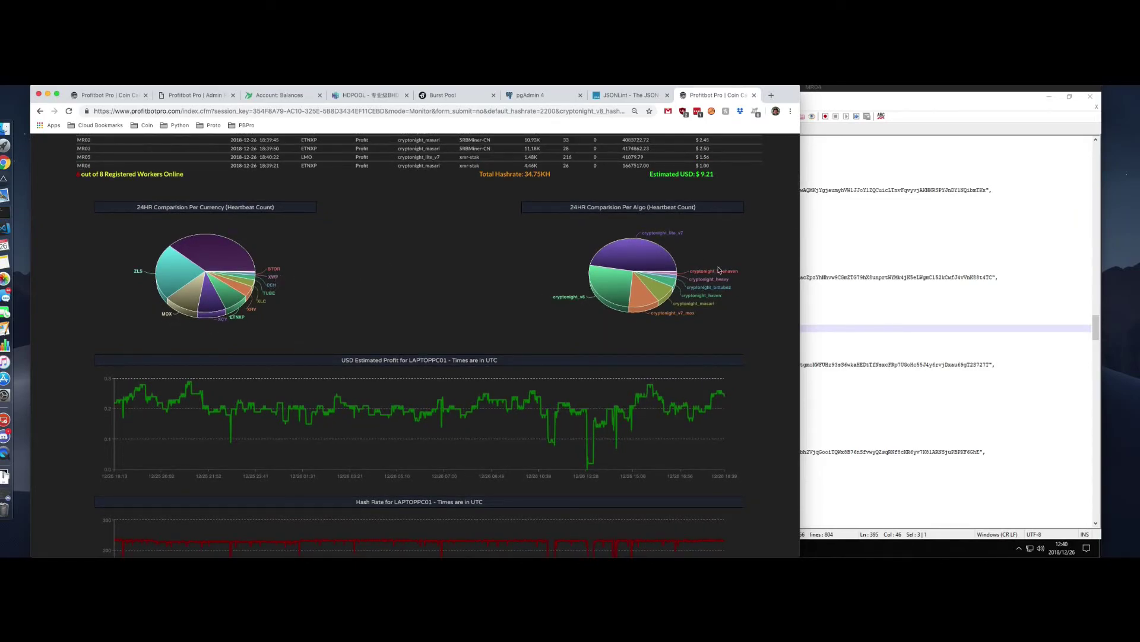
scroll(492, 268, "down", 5)
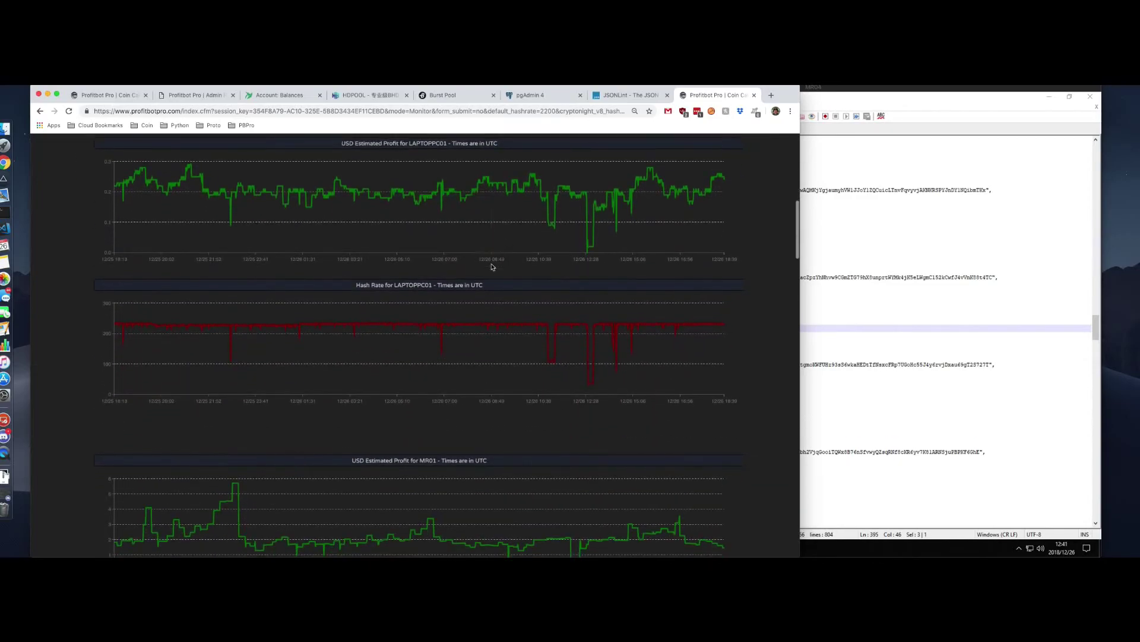
scroll(543, 370, "down", 10)
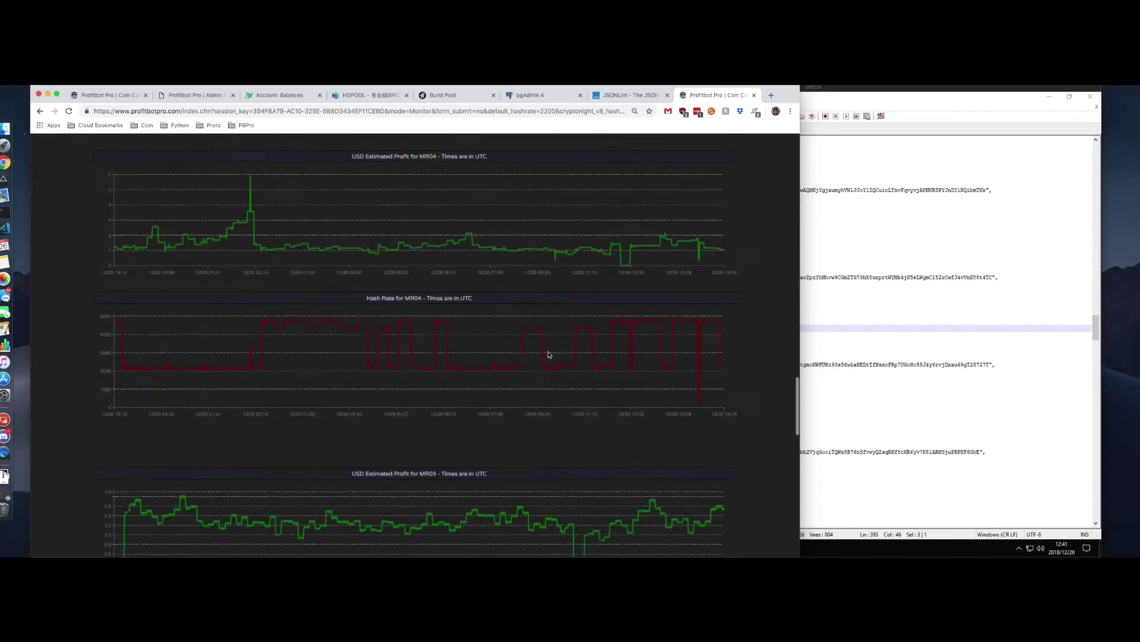
scroll(549, 354, "up", 20)
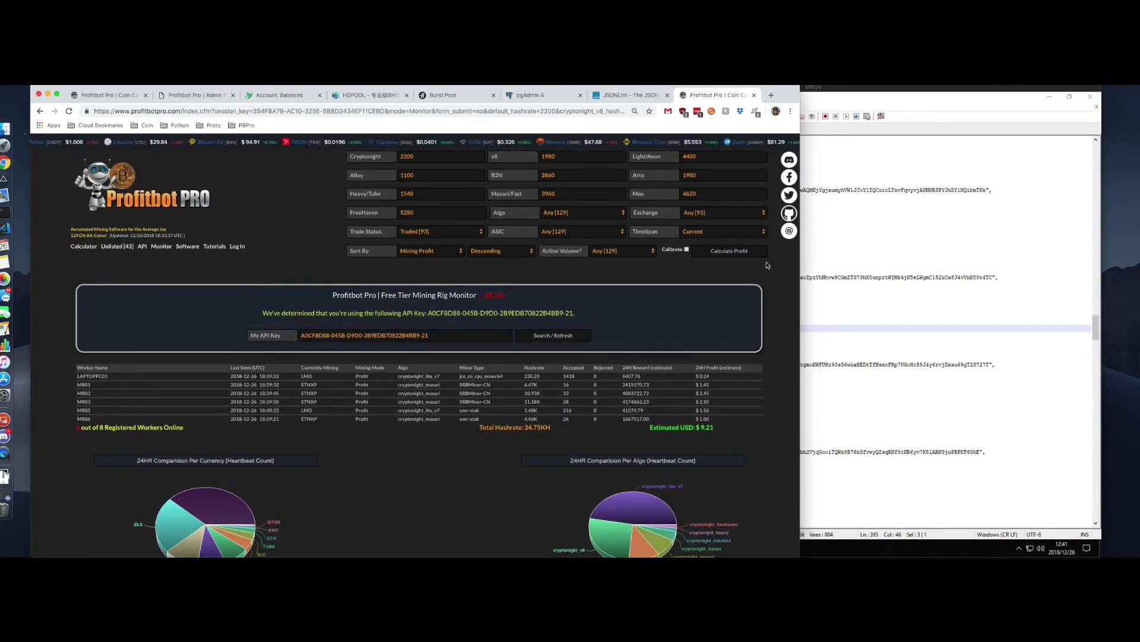
left_click(909, 153)
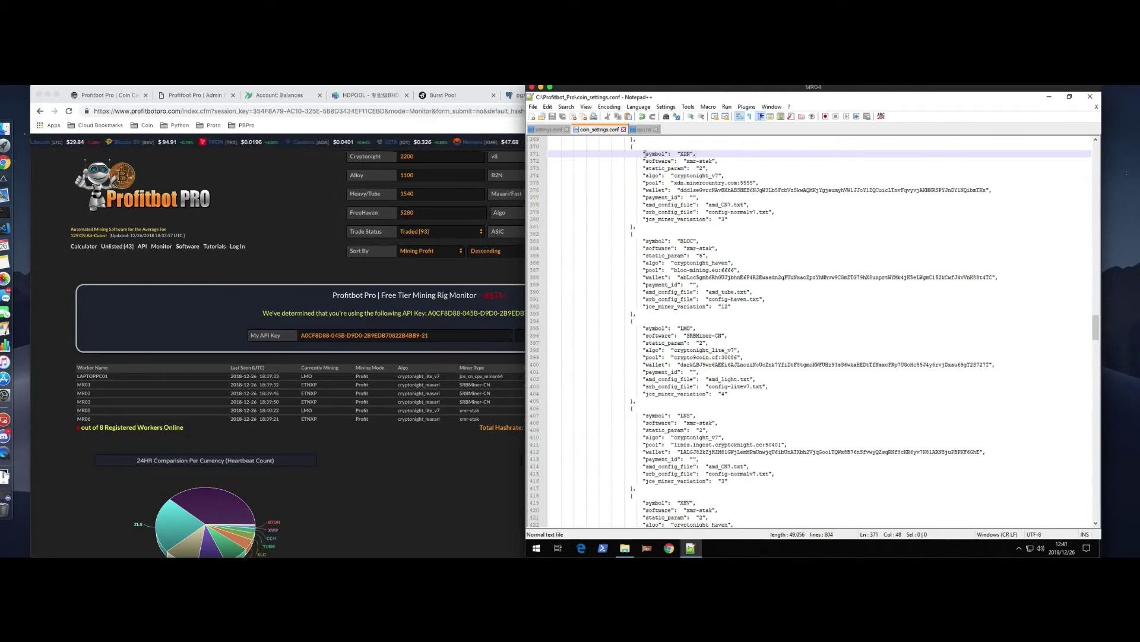
mouse_move(644, 153)
left_mouse_down()
mouse_move(697, 152)
mouse_move(631, 161)
left_mouse_up()
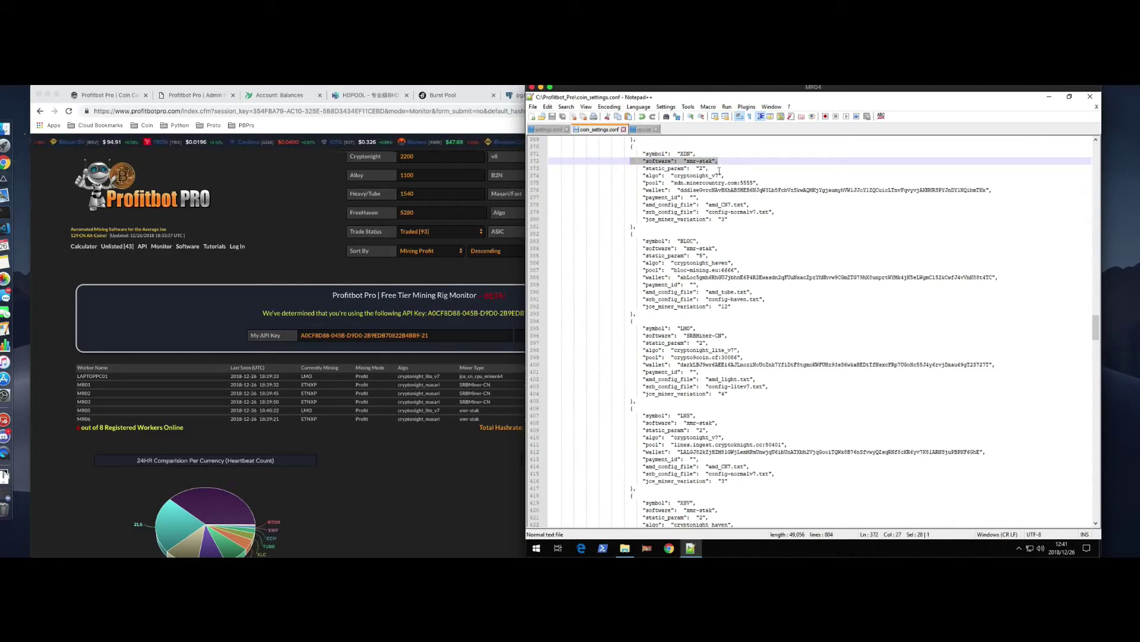
double_click(701, 168)
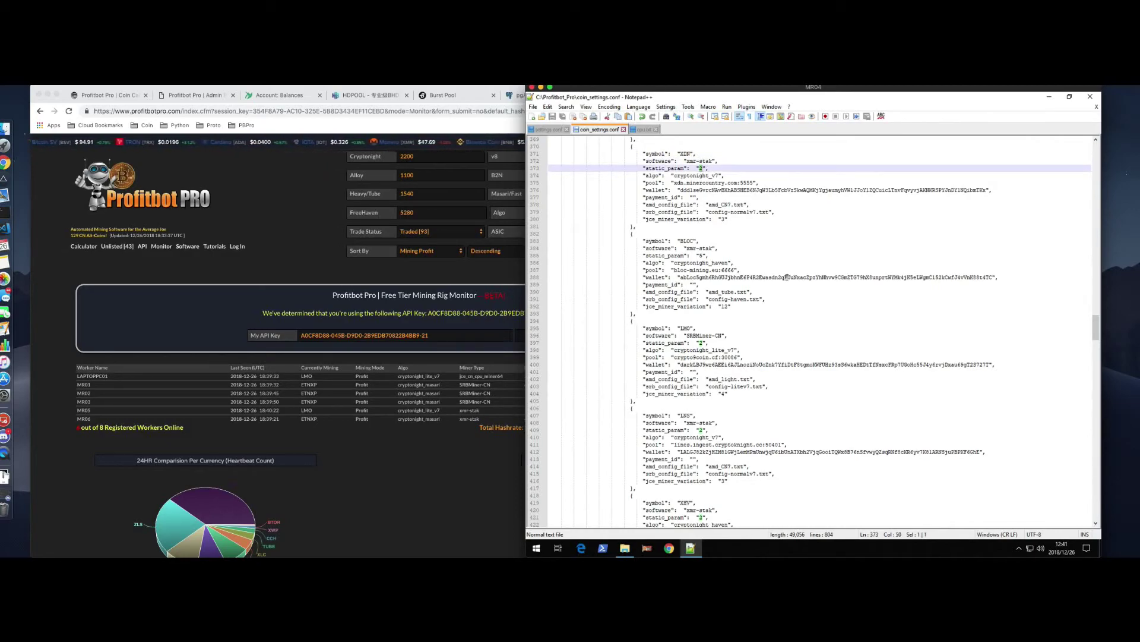
Open the Profitbot Pro Software page and highlight the six static param options and Software Options heading
left_click(282, 215)
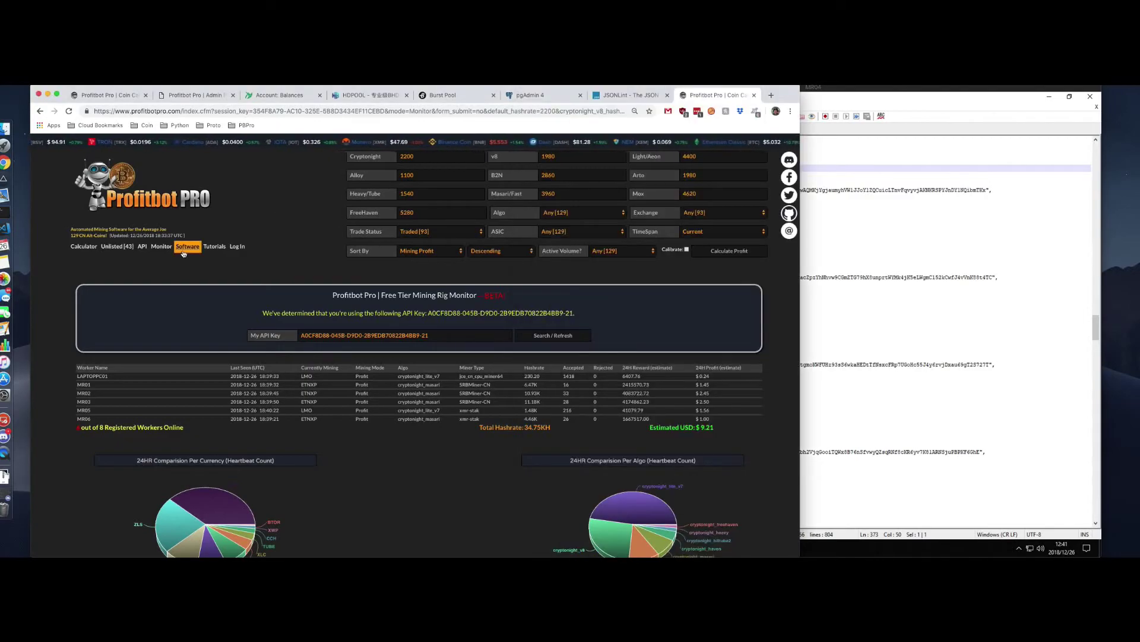
left_click(187, 246)
scroll(232, 291, "down", 10)
scroll(233, 290, "down", 8)
scroll(225, 279, "up", 7)
left_click_drag(214, 215, 272, 257)
triple_click(298, 275)
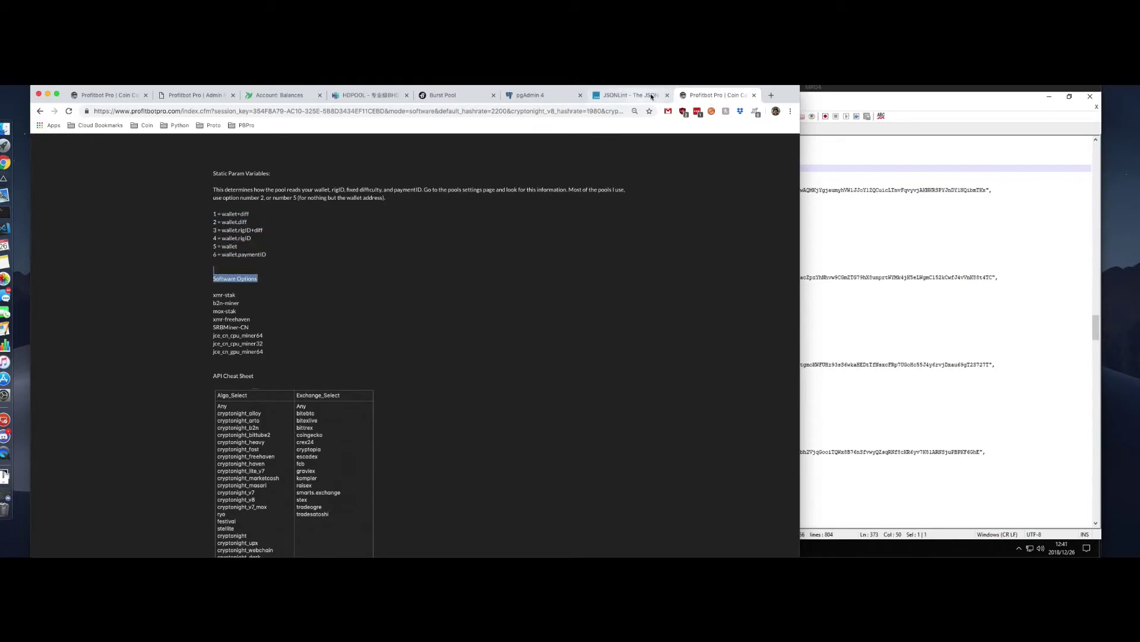
Open getpool.org's Lumeneo (lmo) pool in a new tab and view its Getting Started address+diff format
left_click(772, 95)
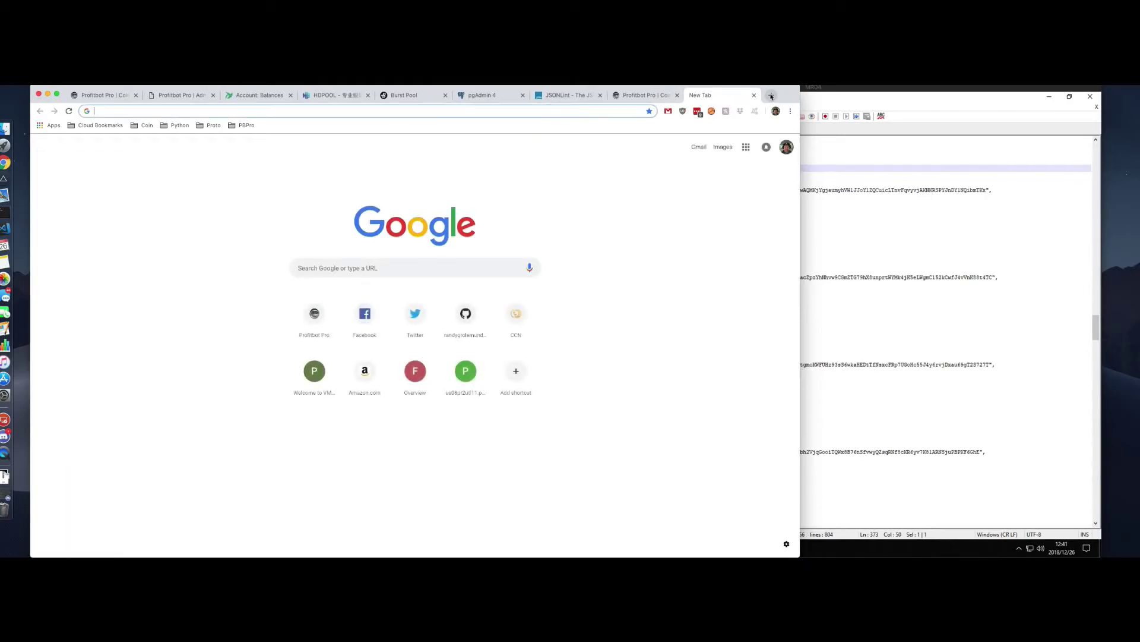
type("lmo.")
key("Return")
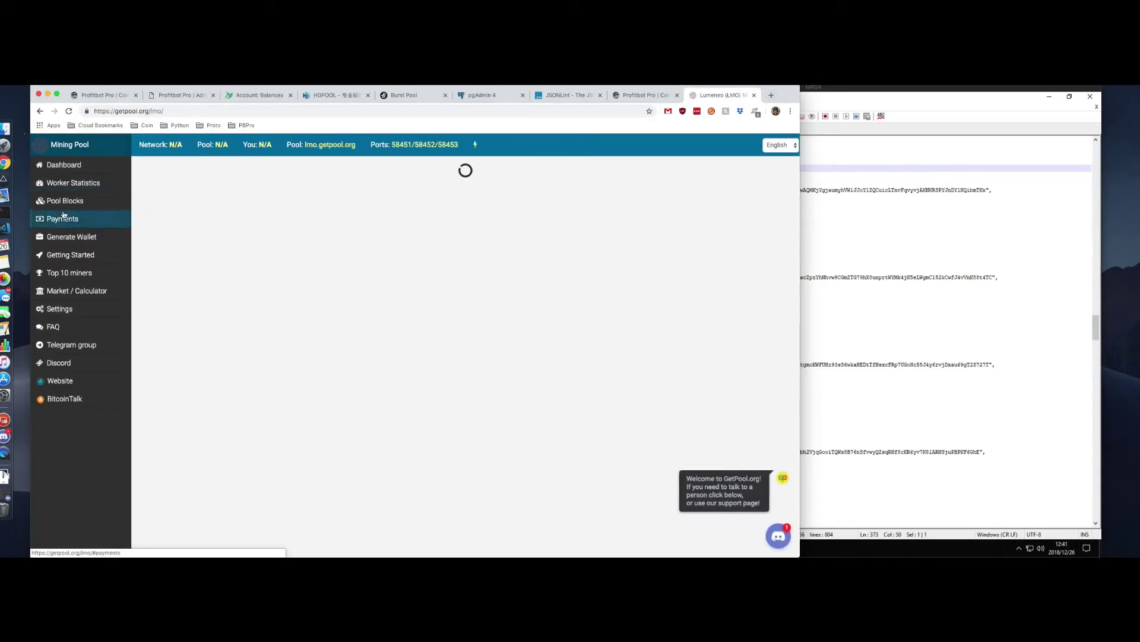
left_click(69, 258)
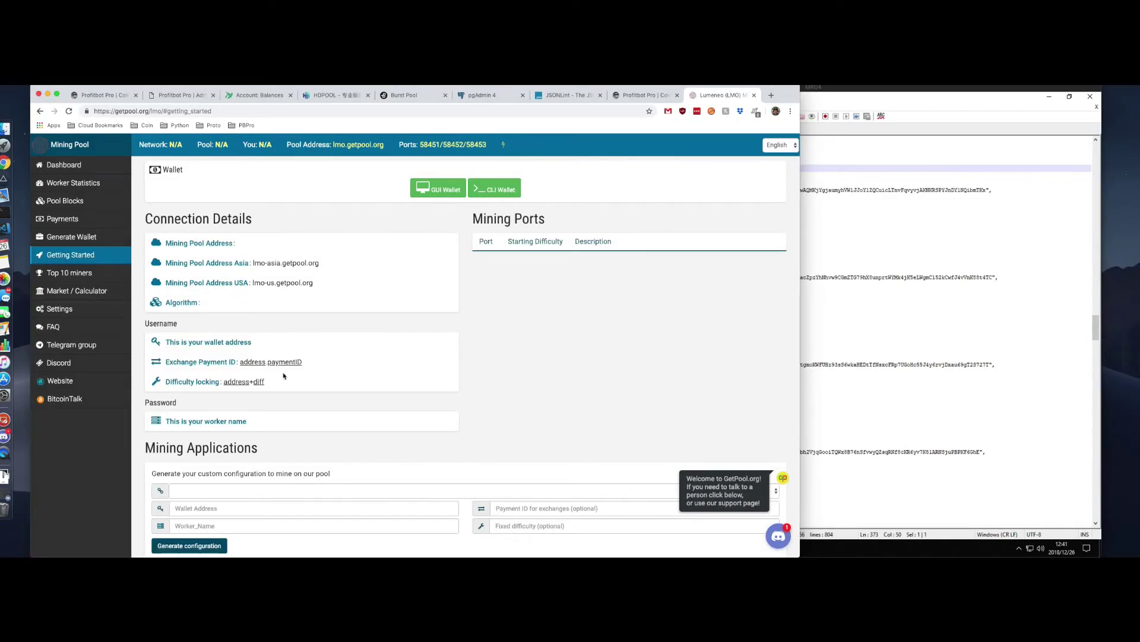
left_click_drag(281, 382, 225, 379)
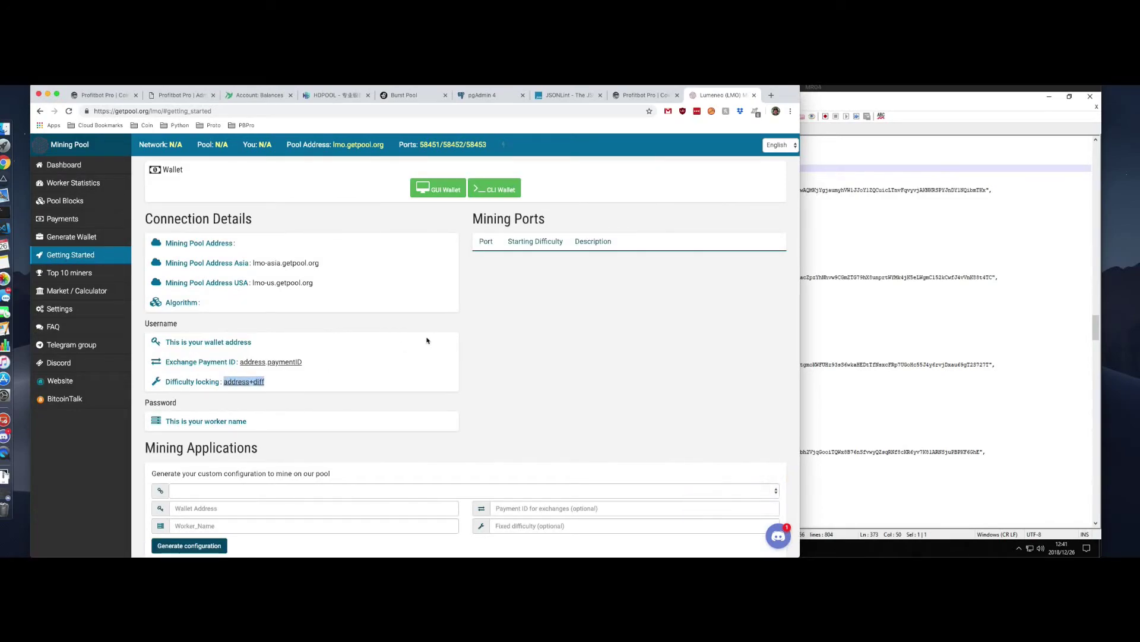
Back on the Software page, highlight the eight supported mining software names and the page address
left_click(111, 97)
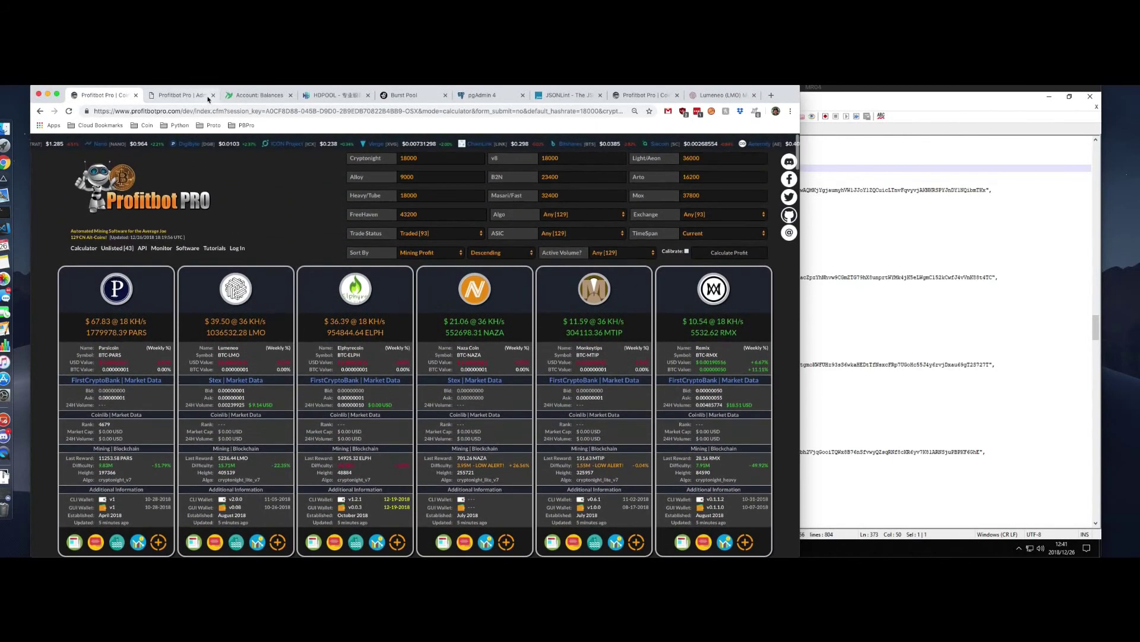
left_click(645, 95)
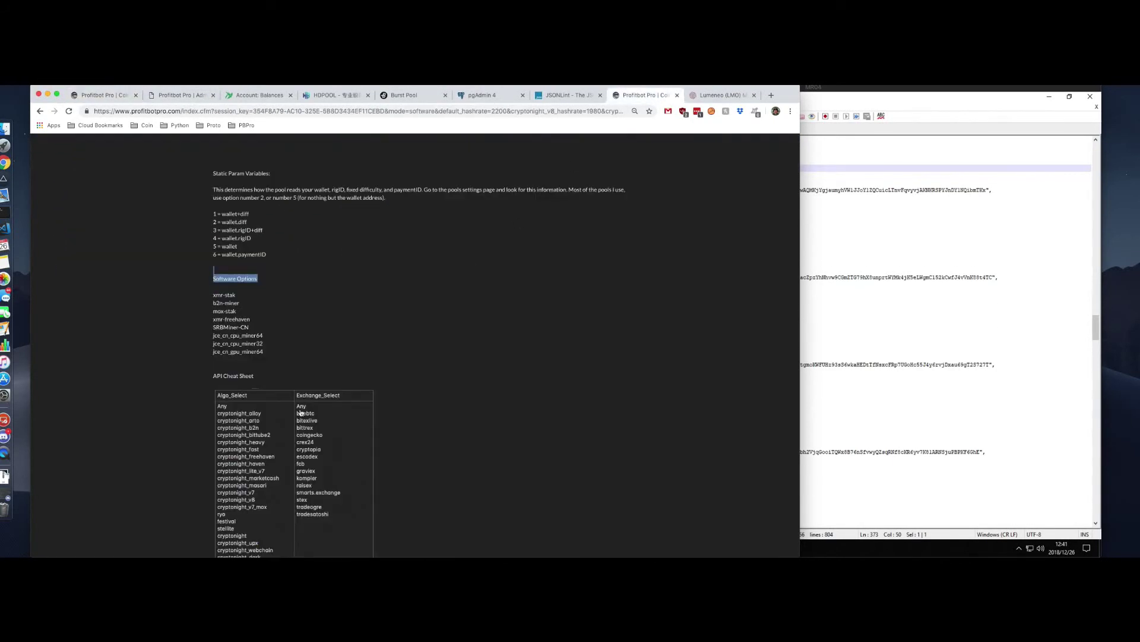
left_click(284, 268)
left_click_drag(214, 295, 282, 351)
left_click(363, 329)
scroll(373, 326, "down", 5)
scroll(385, 322, "up", 1)
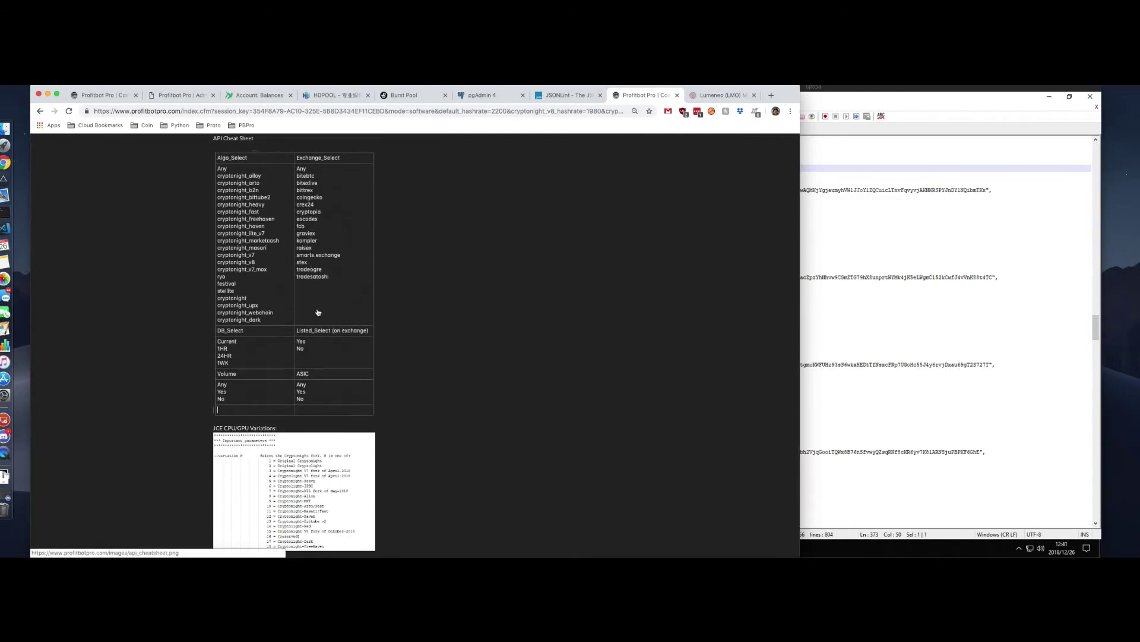
left_click(474, 111)
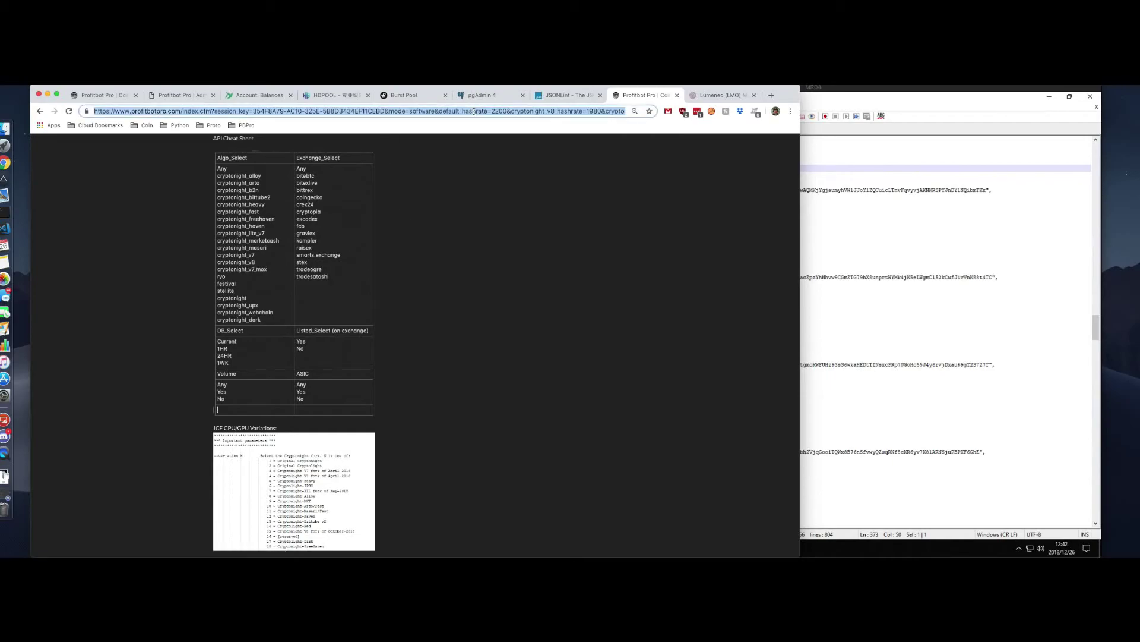
left_click(505, 258)
scroll(514, 274, "down", 2)
left_click(924, 233)
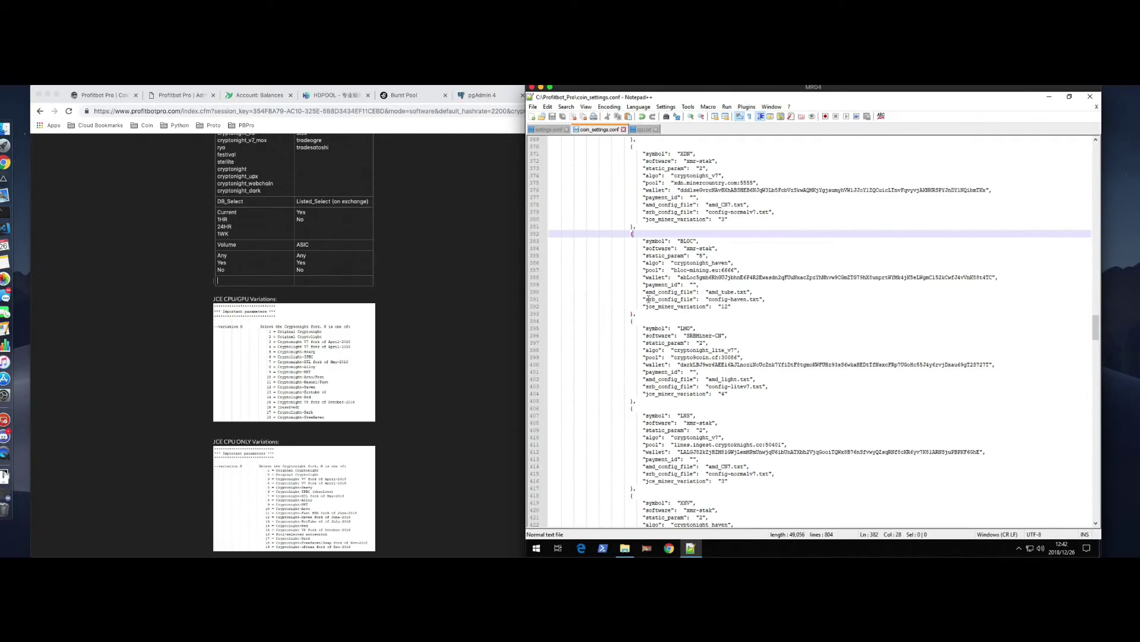
Open Miner-SRB's Config folder and place it beside coin_settings.conf's config-haven.txt reference
left_click(648, 299)
left_click(626, 548)
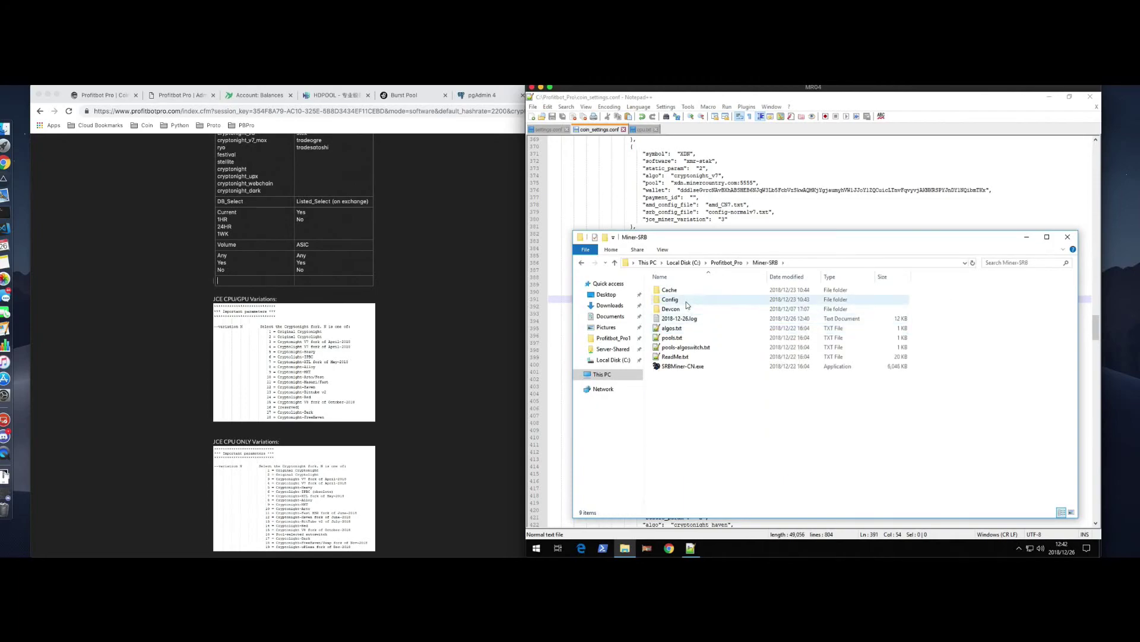
double_click(670, 299)
left_click_drag(690, 239, 914, 219)
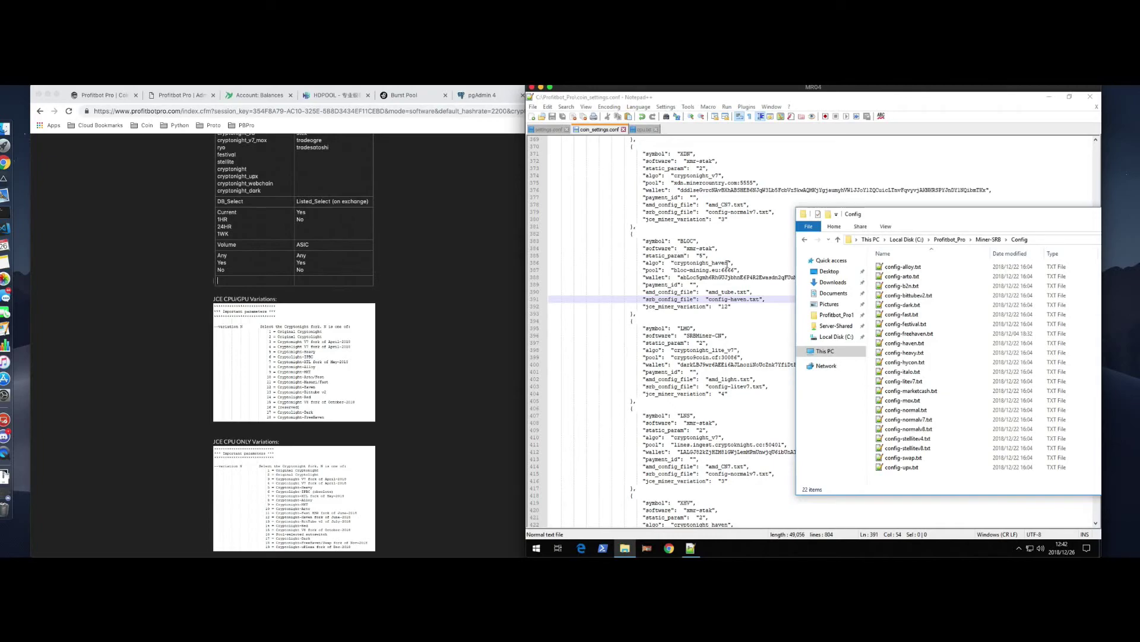
left_click_drag(707, 299, 744, 299)
left_click(624, 549)
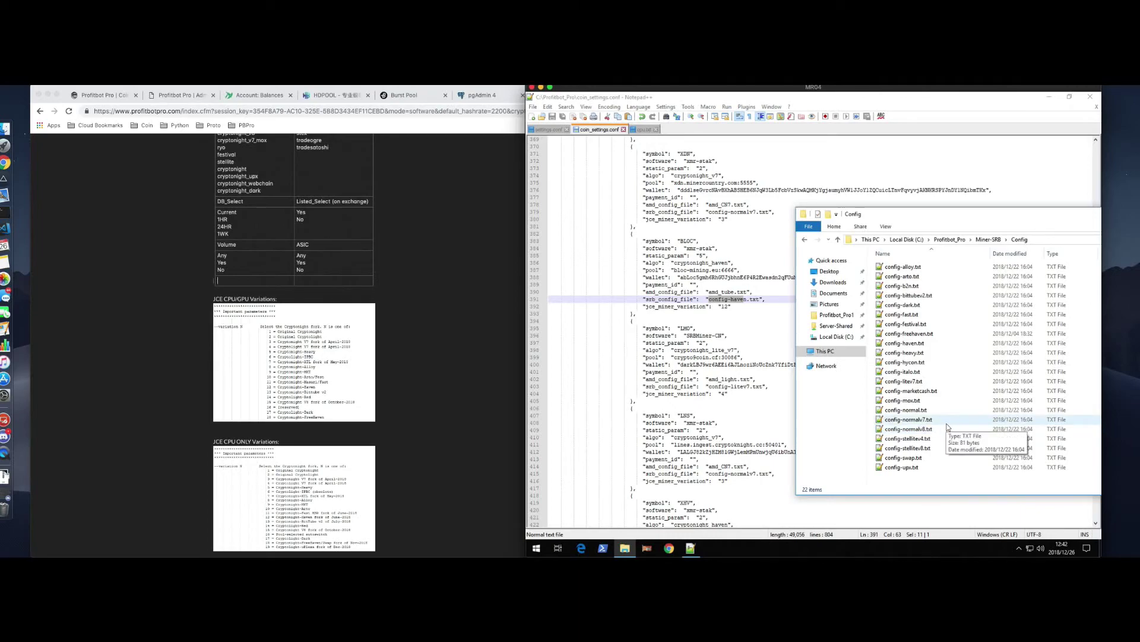
left_click_drag(968, 229, 804, 231)
left_click_drag(891, 223, 839, 232)
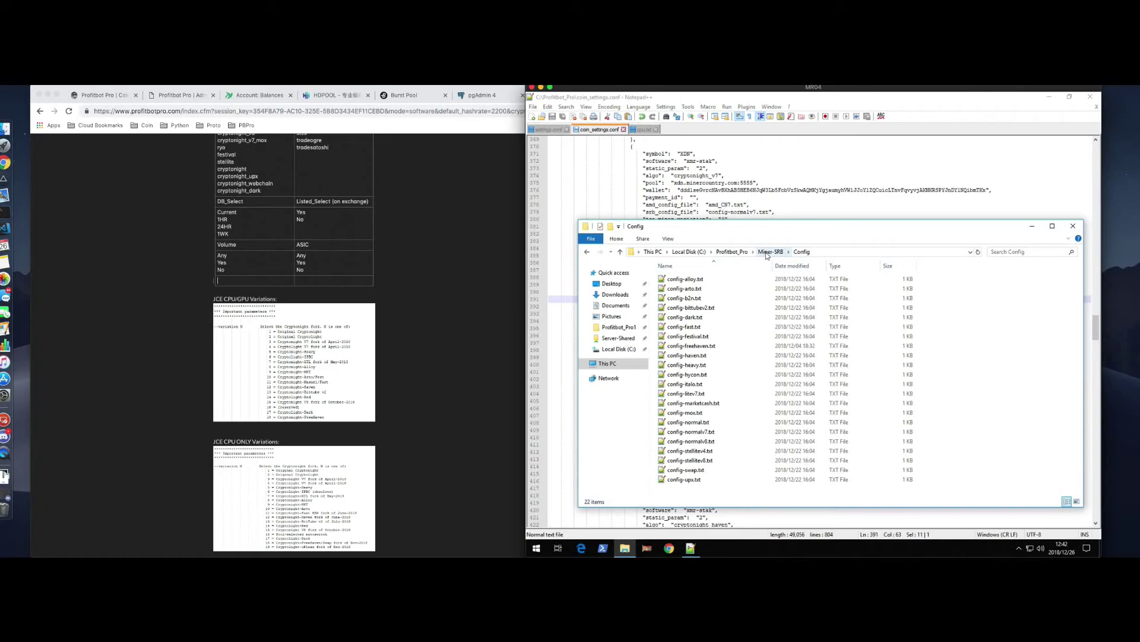
left_click(750, 183)
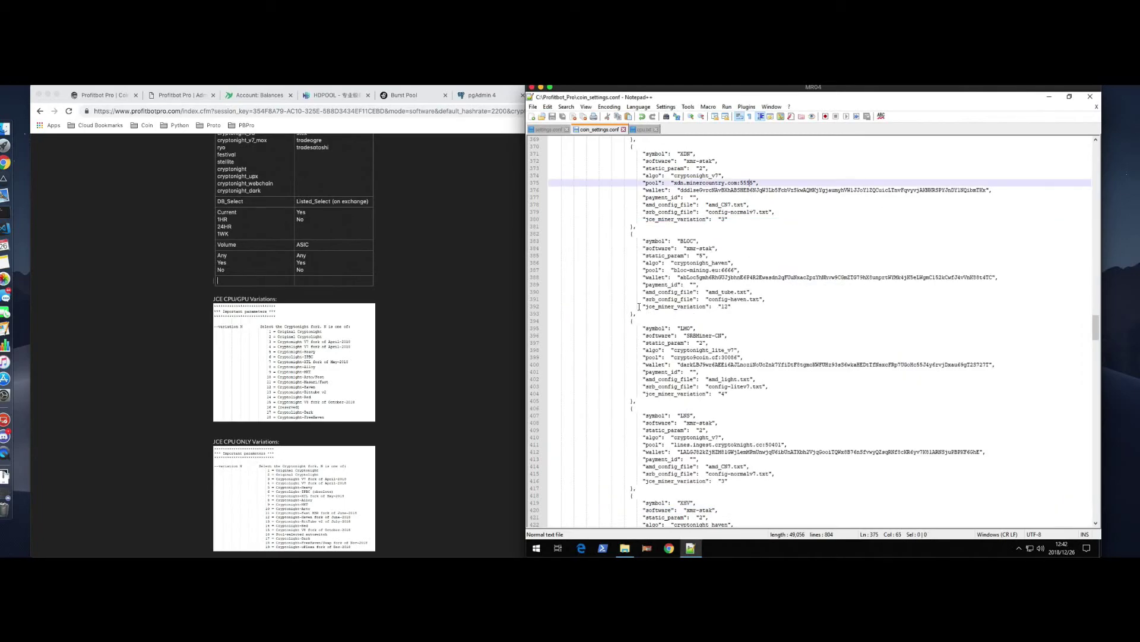
left_click_drag(639, 307, 734, 307)
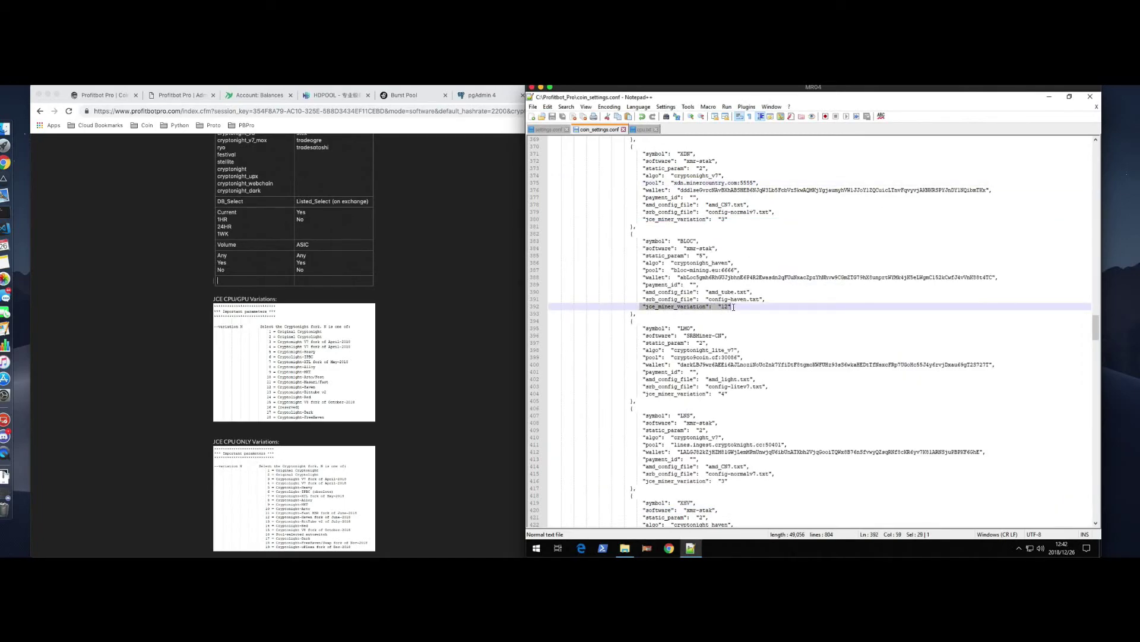
left_click(473, 333)
scroll(416, 332, "down", 1)
left_click(365, 329)
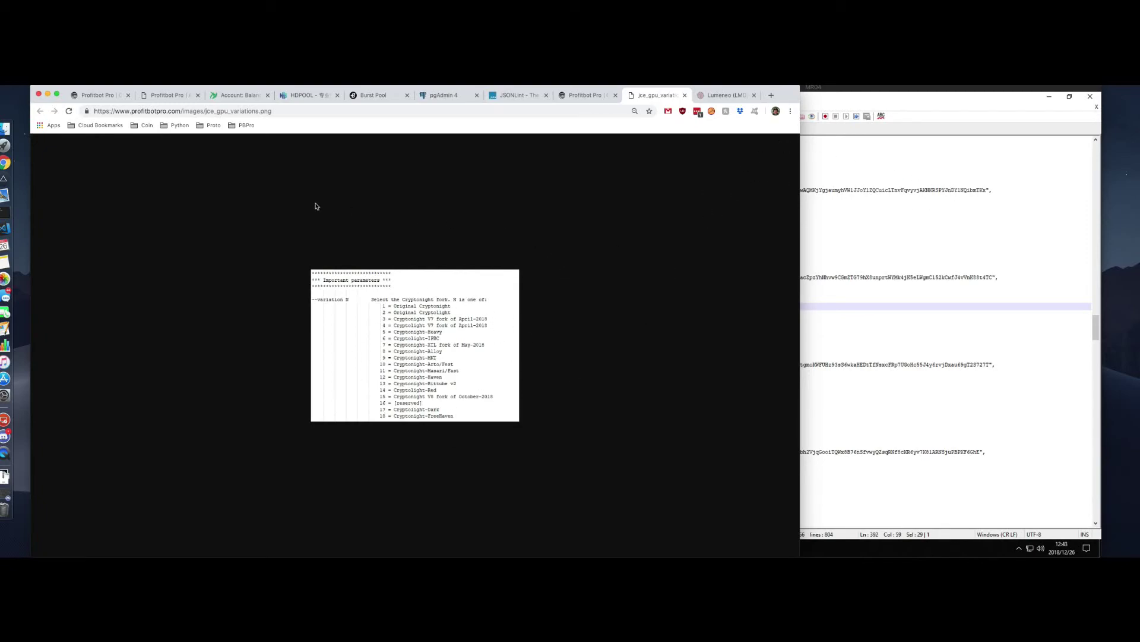
left_click(683, 95)
scroll(550, 227, "up", 4)
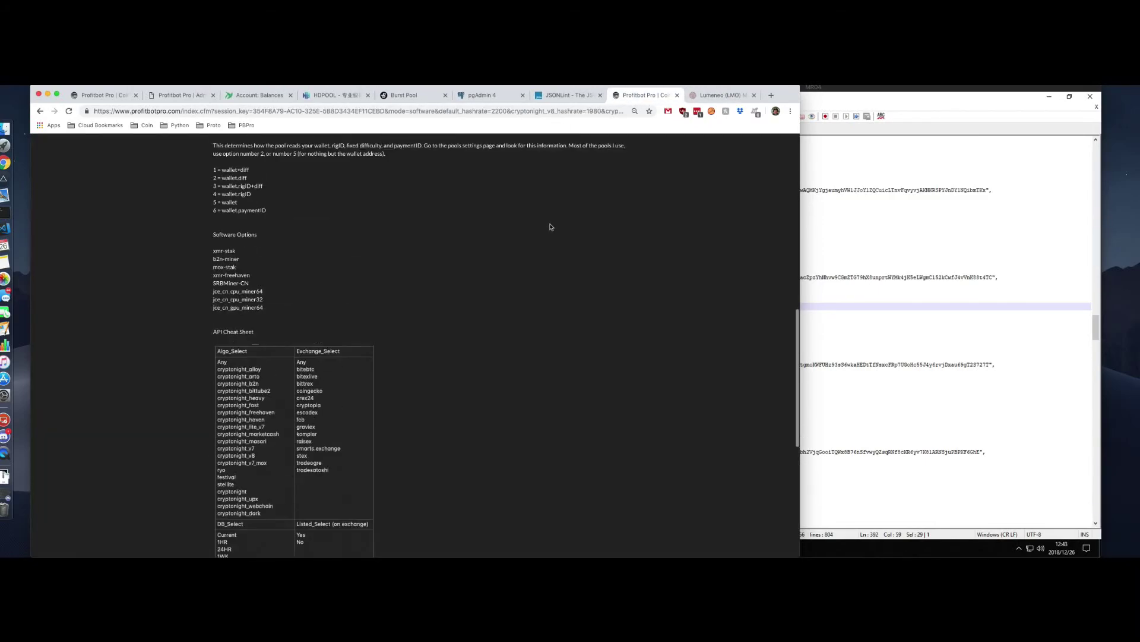
scroll(550, 227, "up", 15)
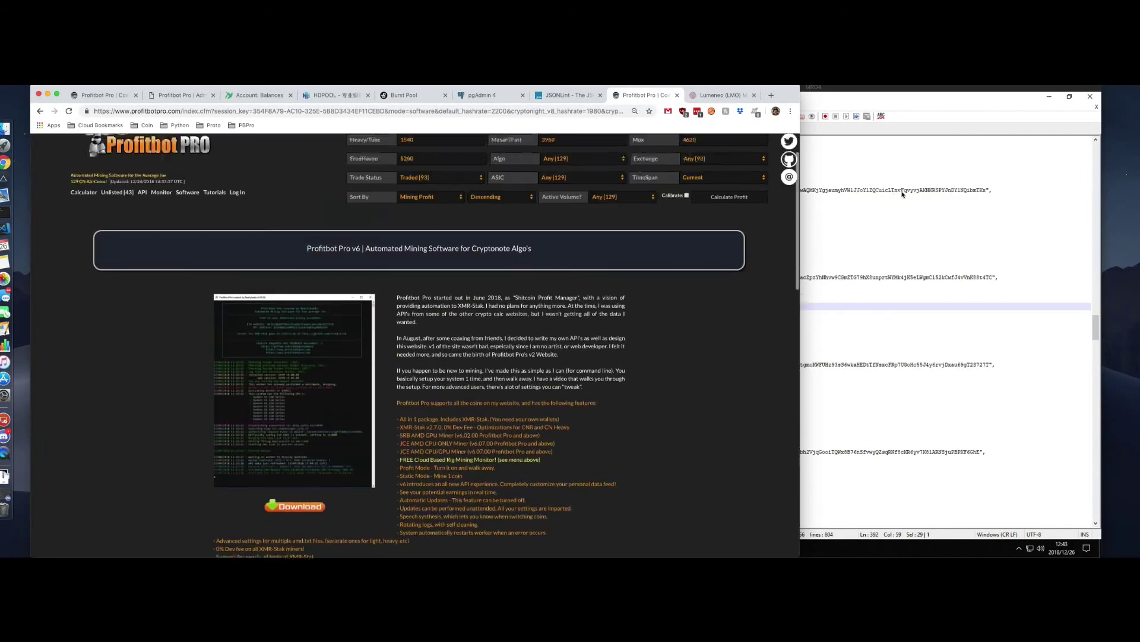
left_click(905, 194)
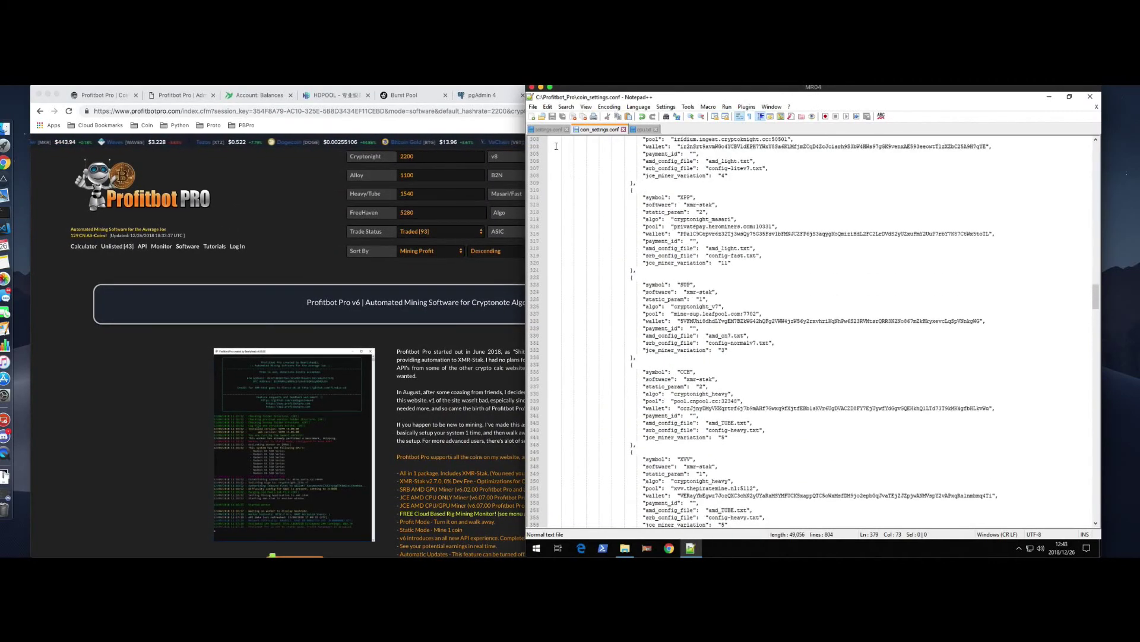
Glance at settings.conf, then return to coin_settings.conf
scroll(556, 145, "up", 1)
left_click(547, 129)
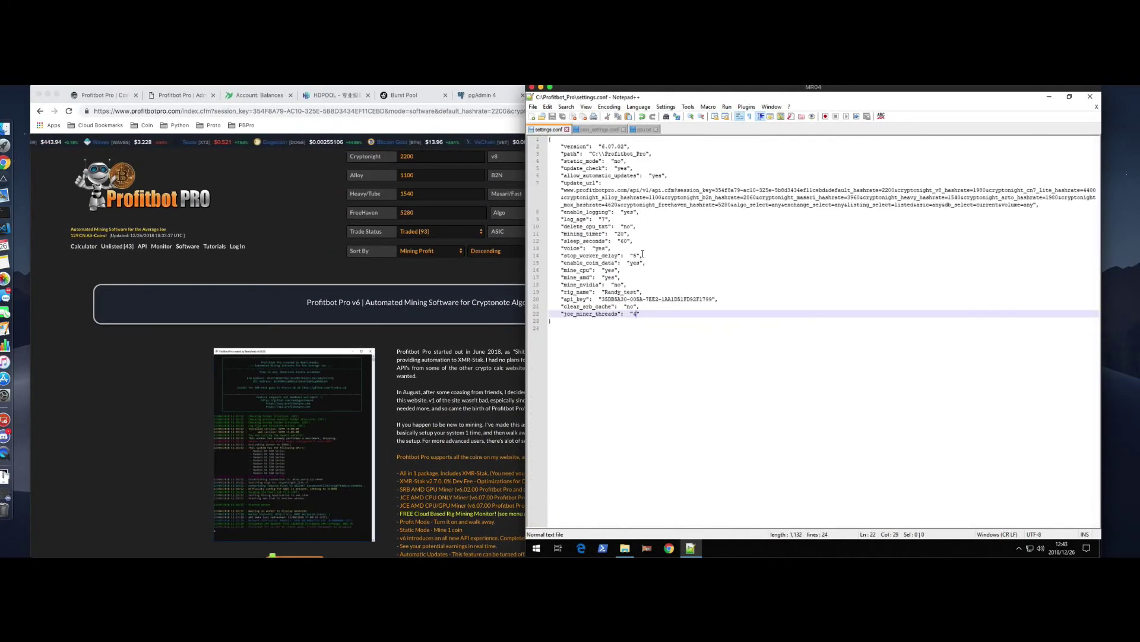
left_click(591, 127)
scroll(745, 183, "down", 10)
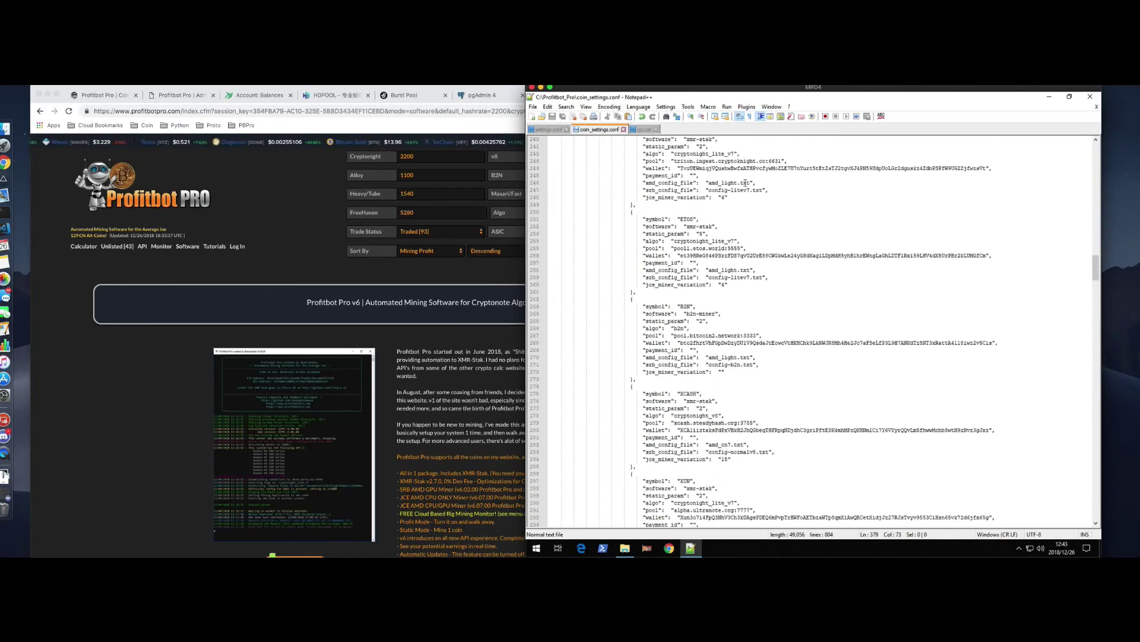
scroll(744, 183, "up", 20)
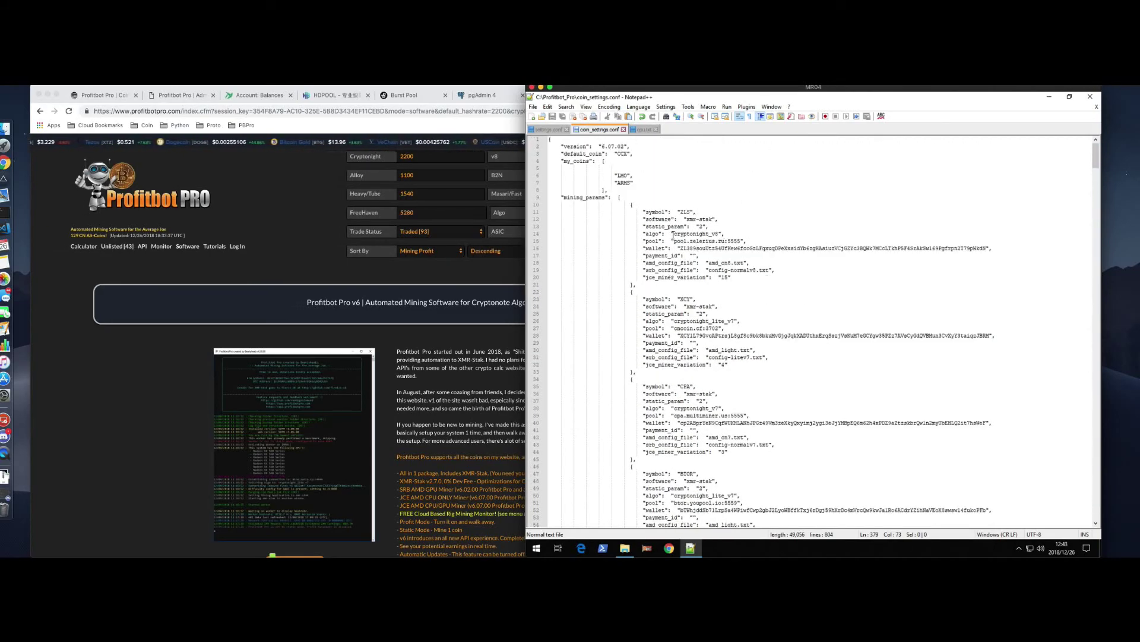
Highlight ZLS's cryptonight algo, empty payment_id, and amd_cn8.txt AMD config file
left_click_drag(672, 234, 710, 234)
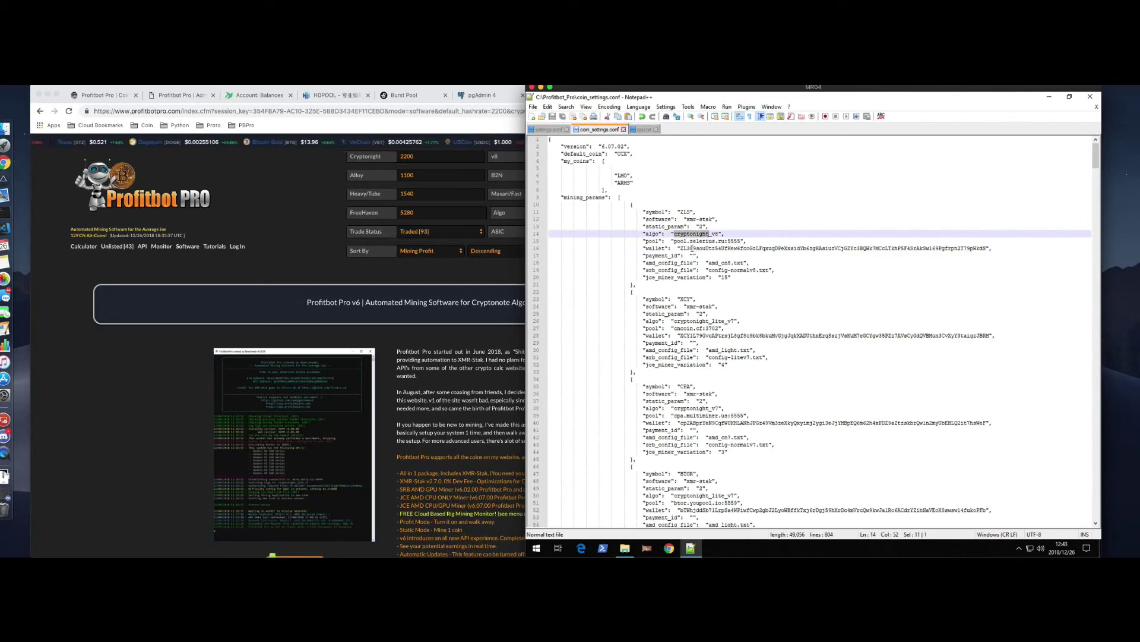
left_click(685, 248)
left_click(693, 256)
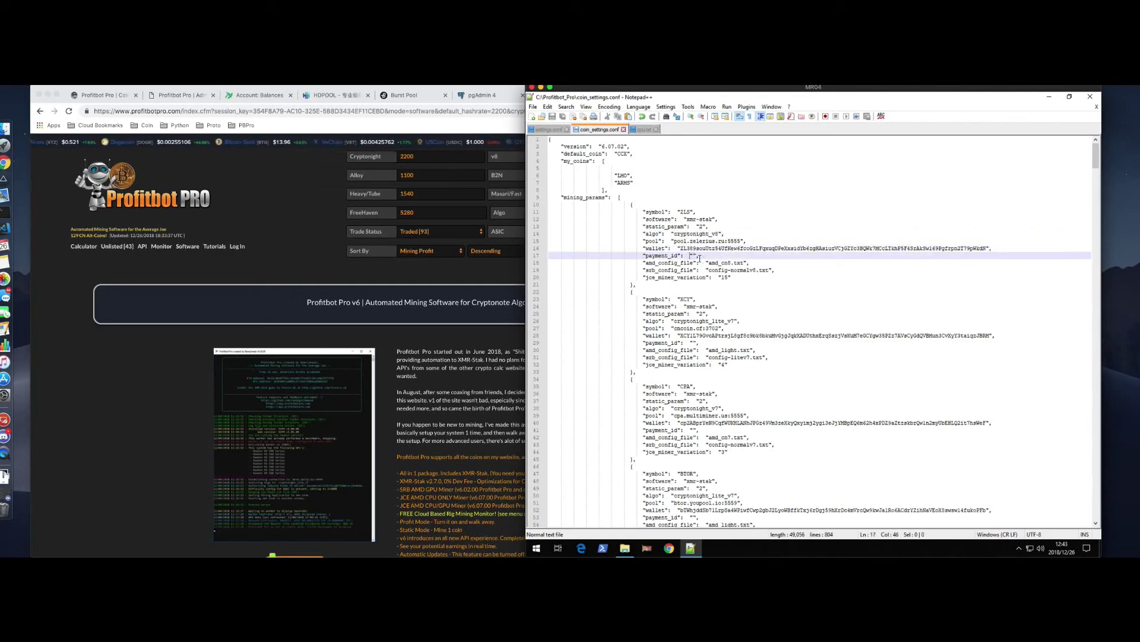
key("Right")
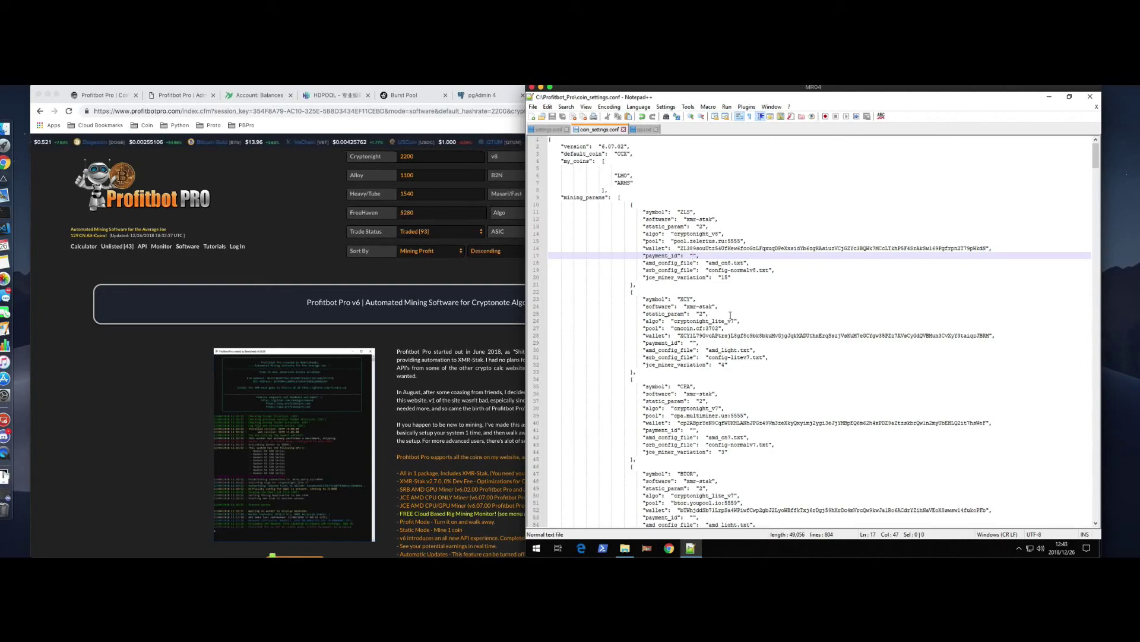
left_click_drag(643, 263, 752, 262)
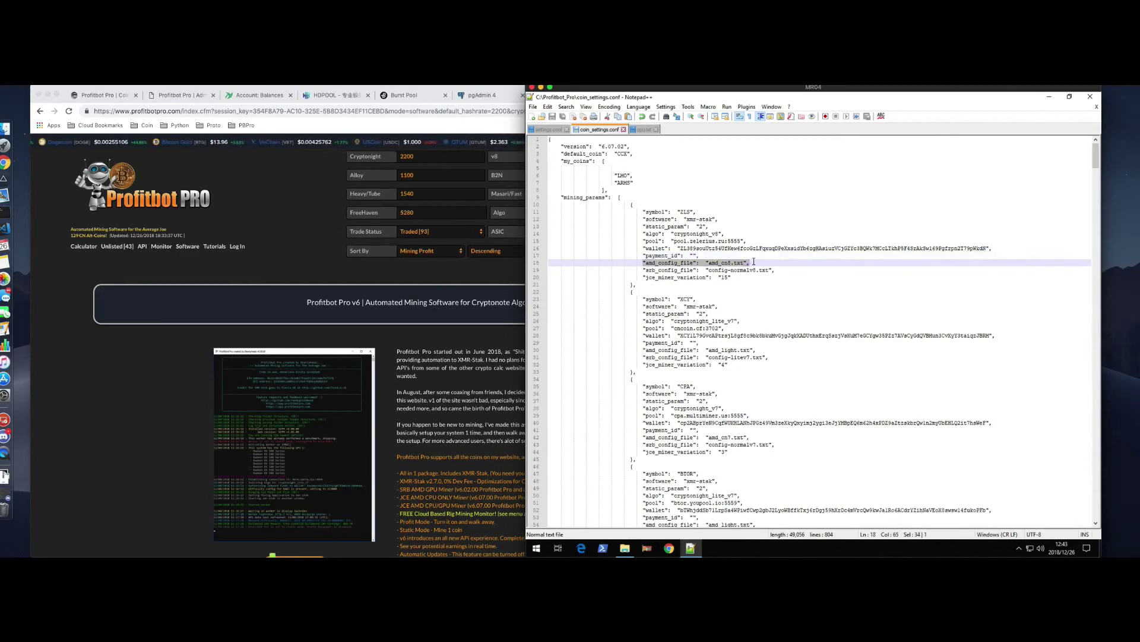
left_click(730, 264)
left_click_drag(709, 262, 732, 262)
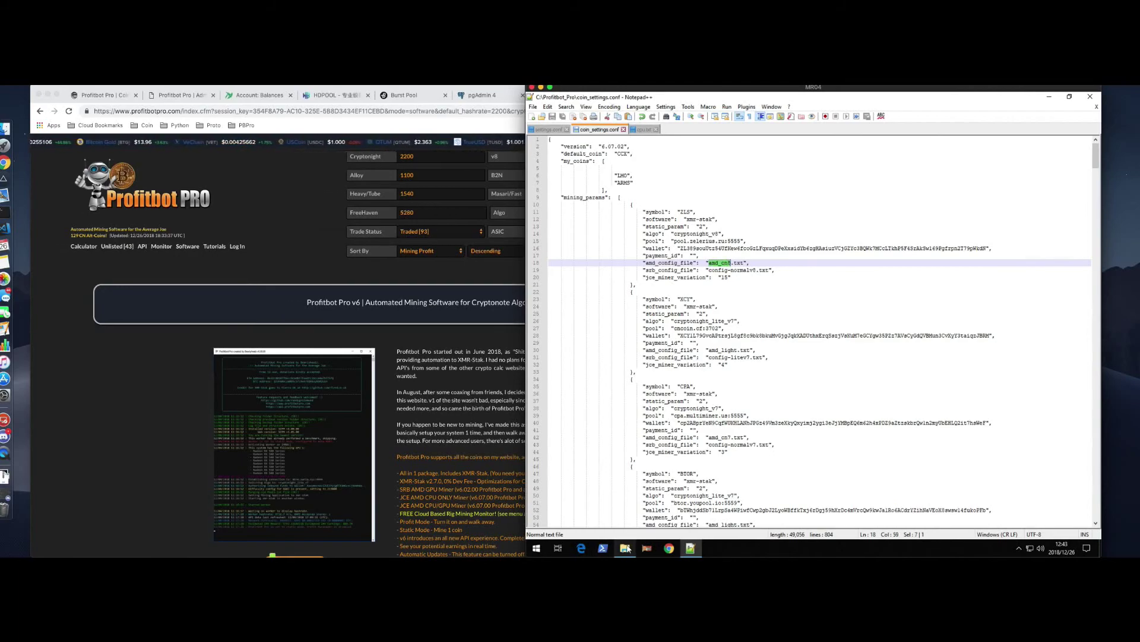
key("super+1")
left_click(1010, 196)
Browse Profitbot_Pro1's MR04 folder, then open Profitbot_Pro1's coin_settings.conf in Notepad++
left_click(1047, 99)
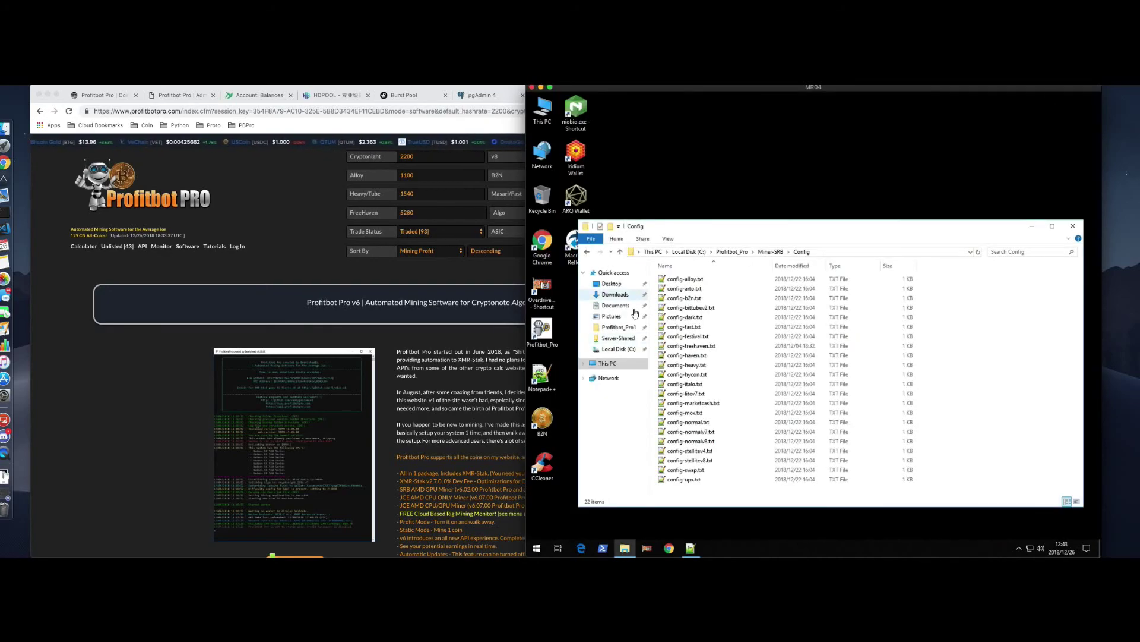
left_click(622, 331)
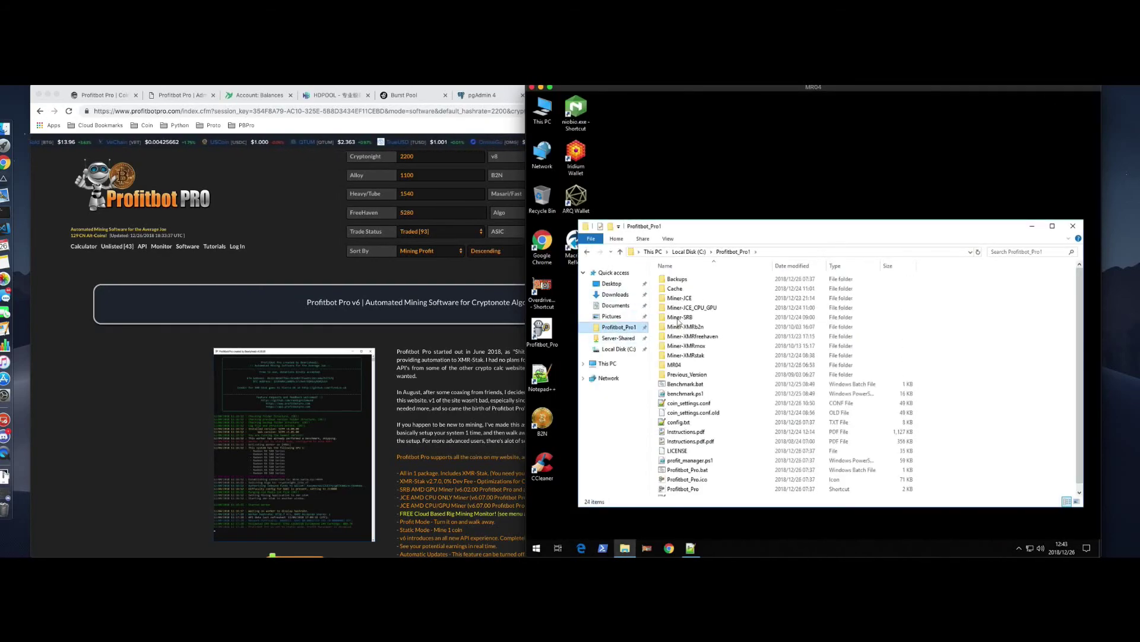
double_click(682, 366)
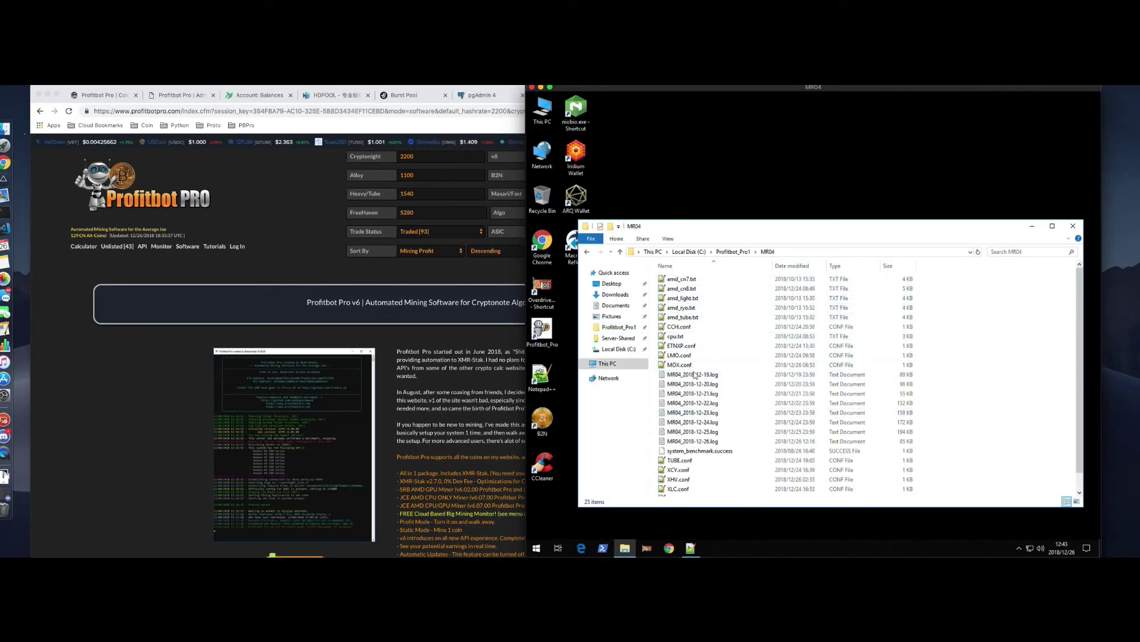
scroll(708, 403, "down", 1)
scroll(709, 399, "up", 1)
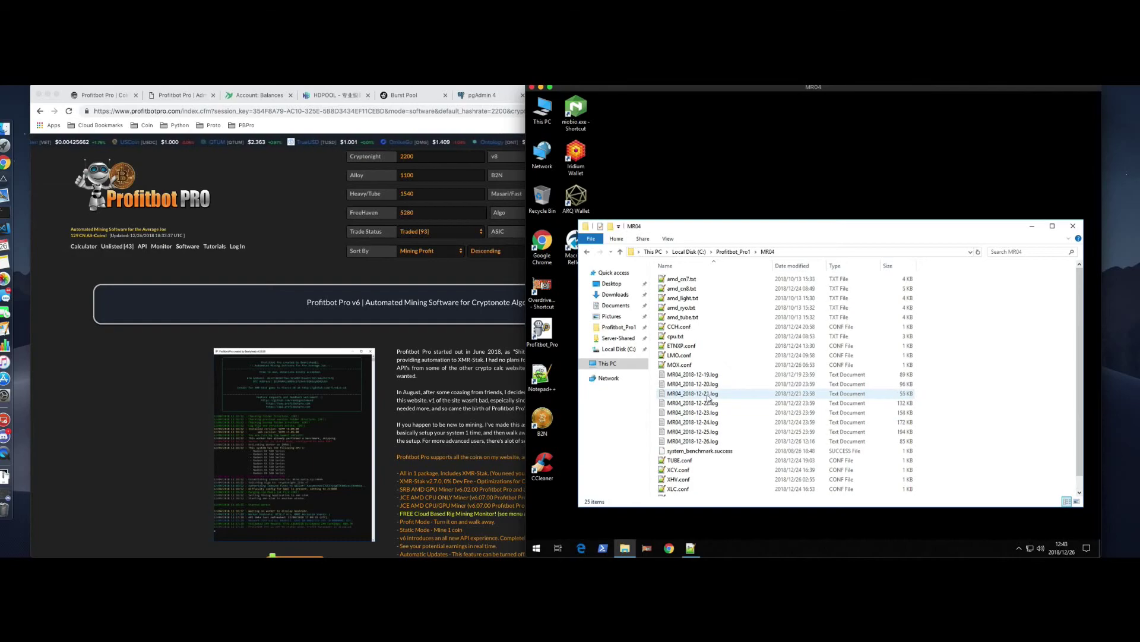
left_click(733, 251)
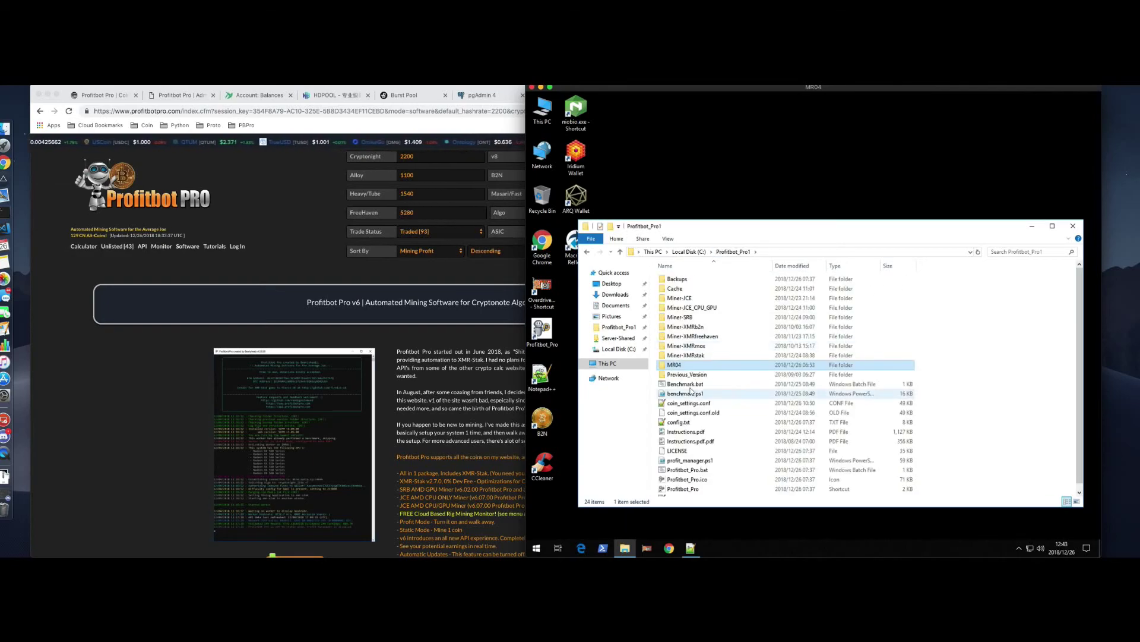
double_click(696, 405)
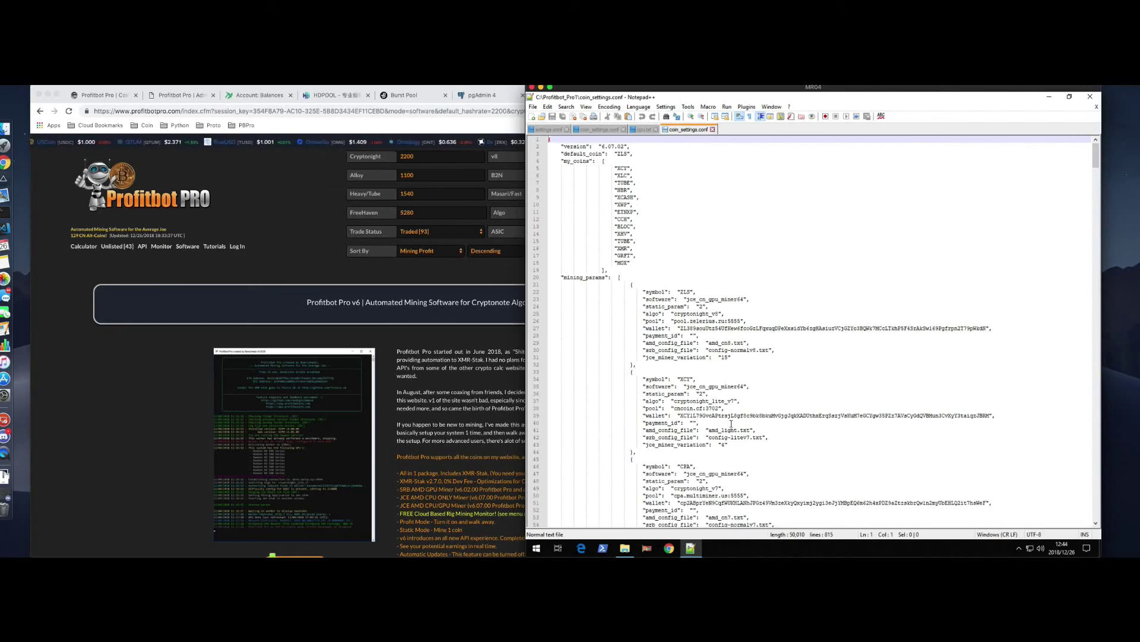
left_click_drag(709, 429, 748, 430)
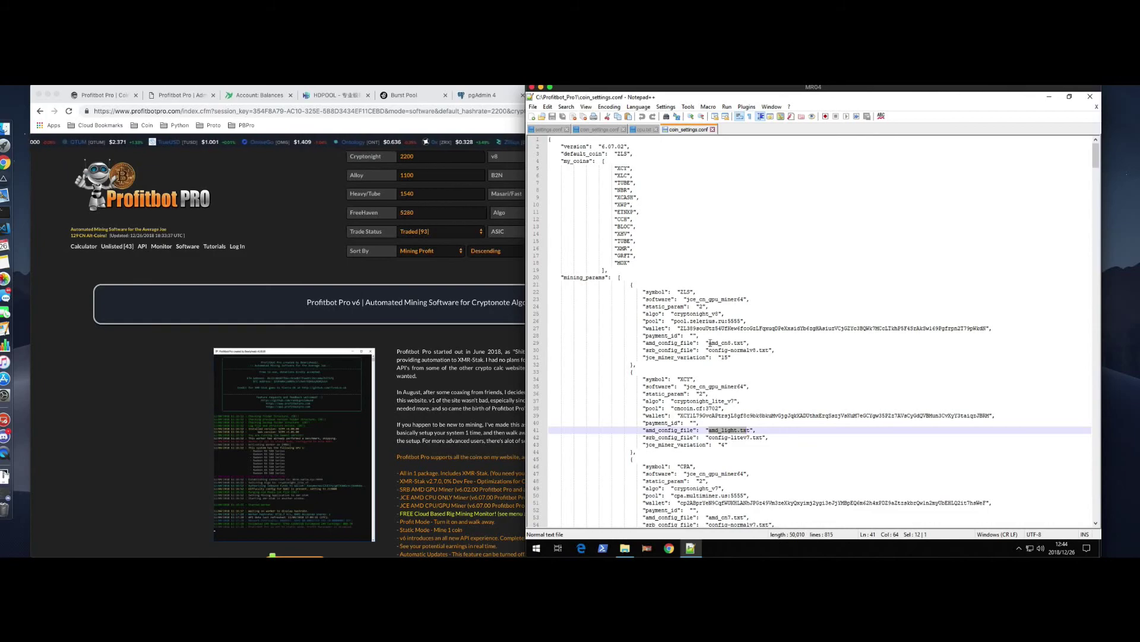
left_click_drag(709, 343, 746, 342)
scroll(722, 461, "down", 1)
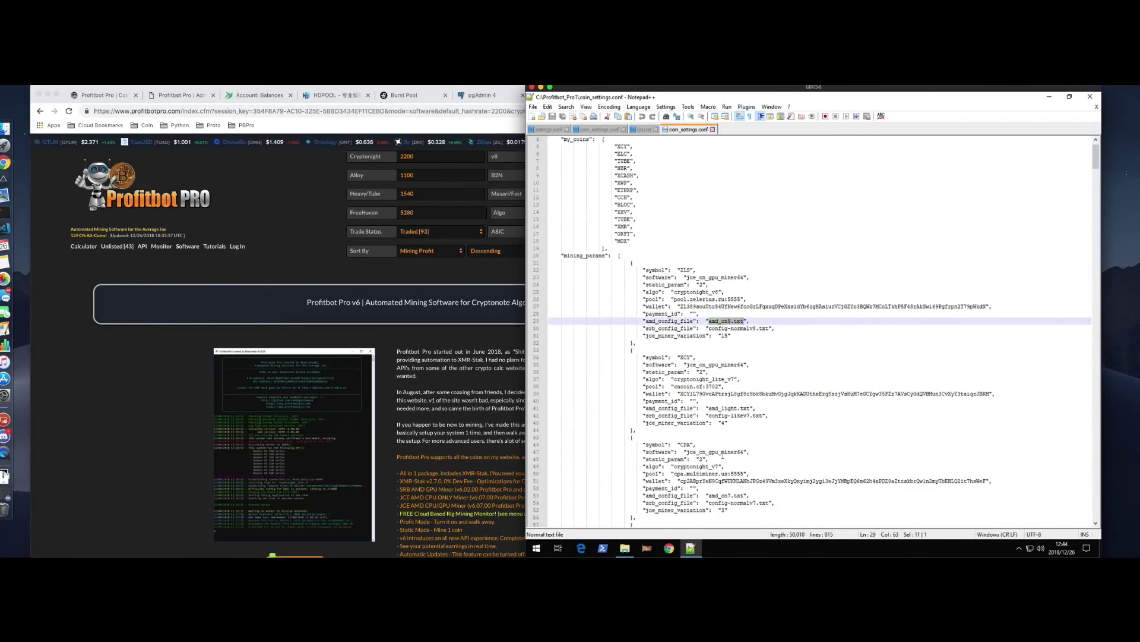
left_click(625, 547)
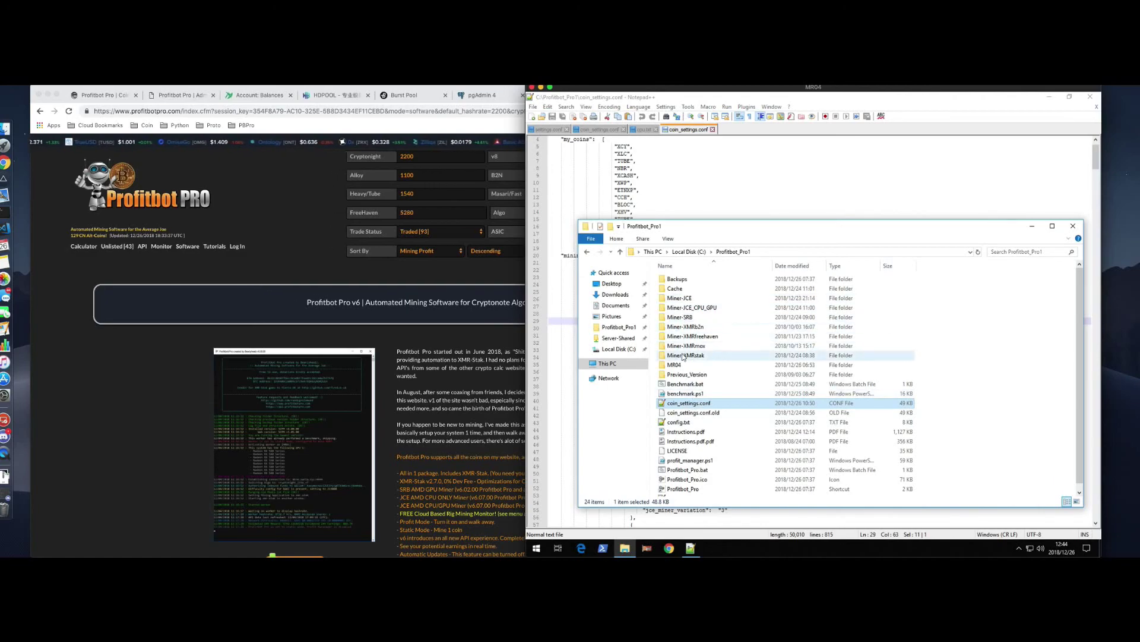
double_click(680, 364)
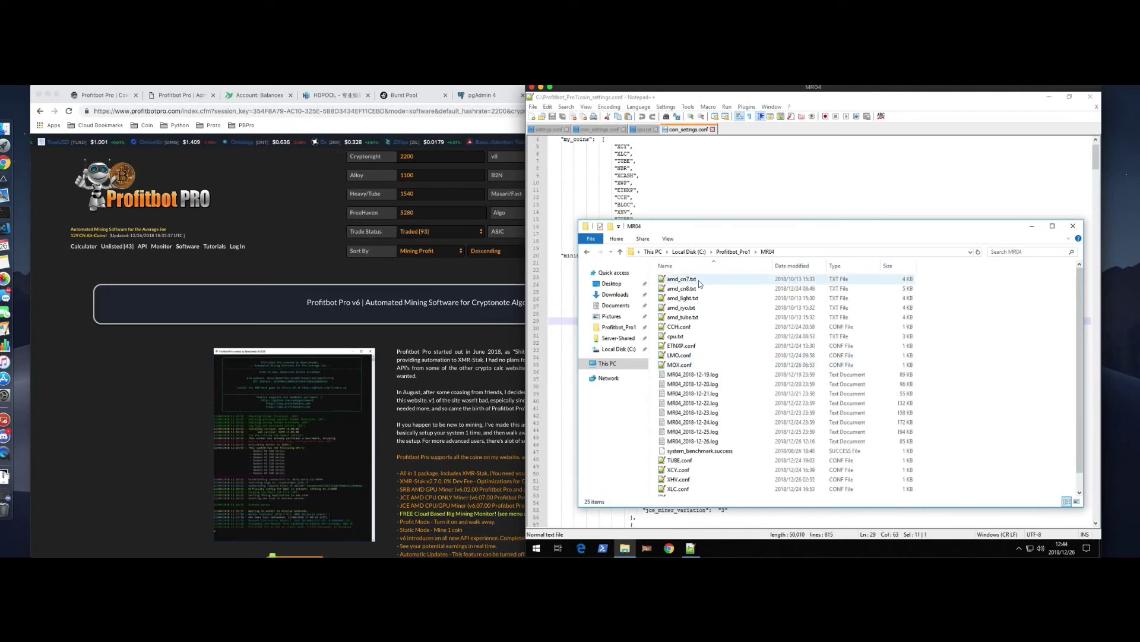
double_click(701, 297)
scroll(705, 291, "down", 6)
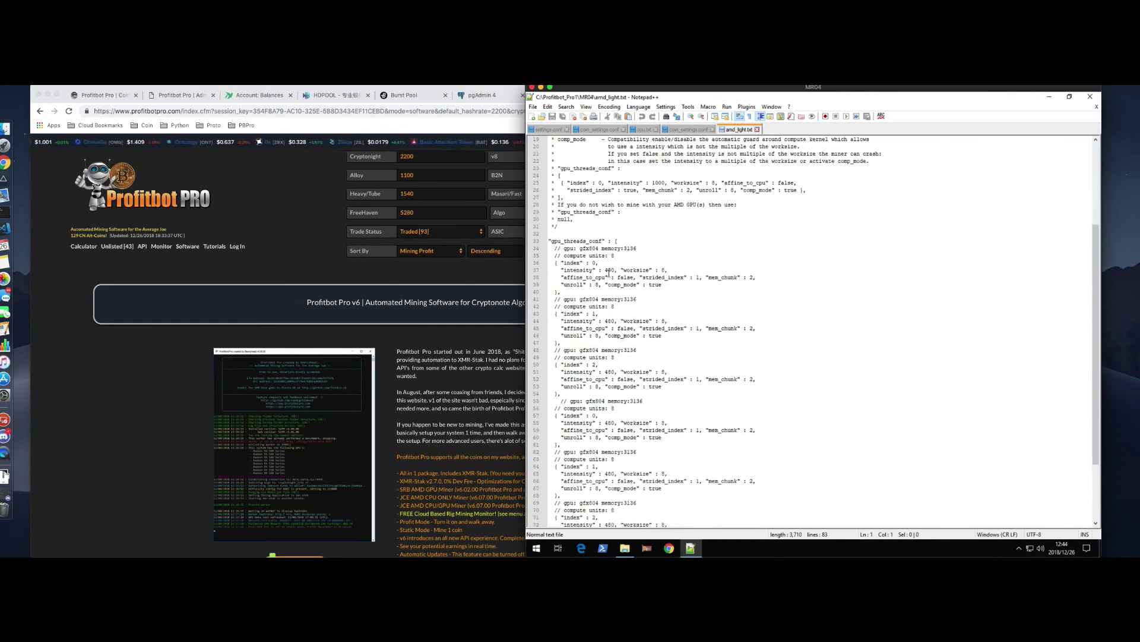
left_click_drag(604, 271, 618, 271)
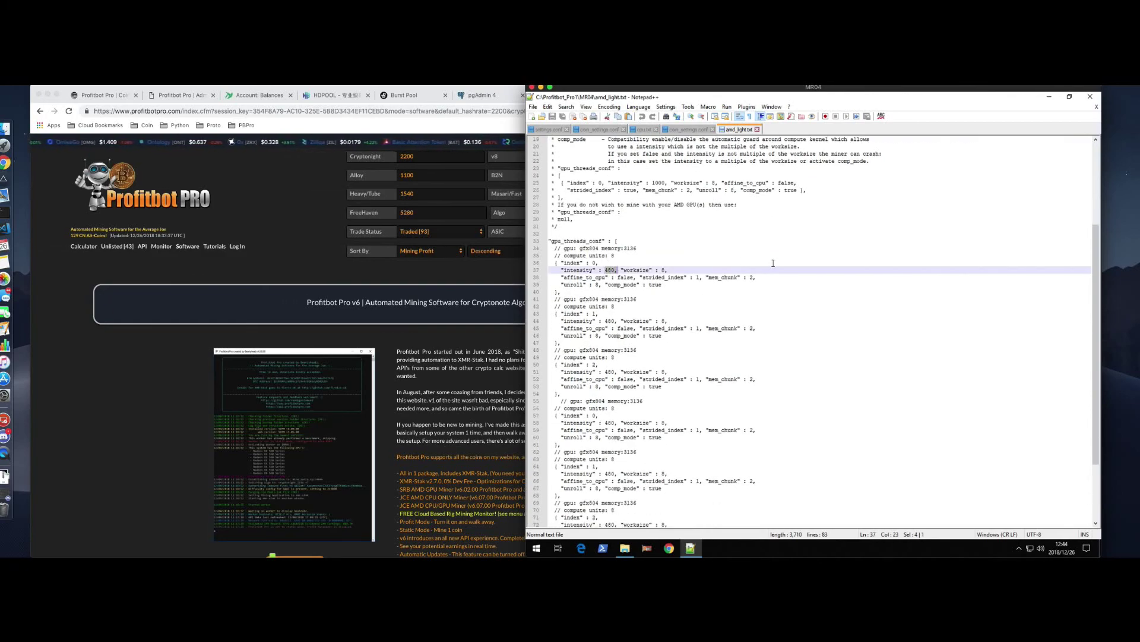
left_click(757, 129)
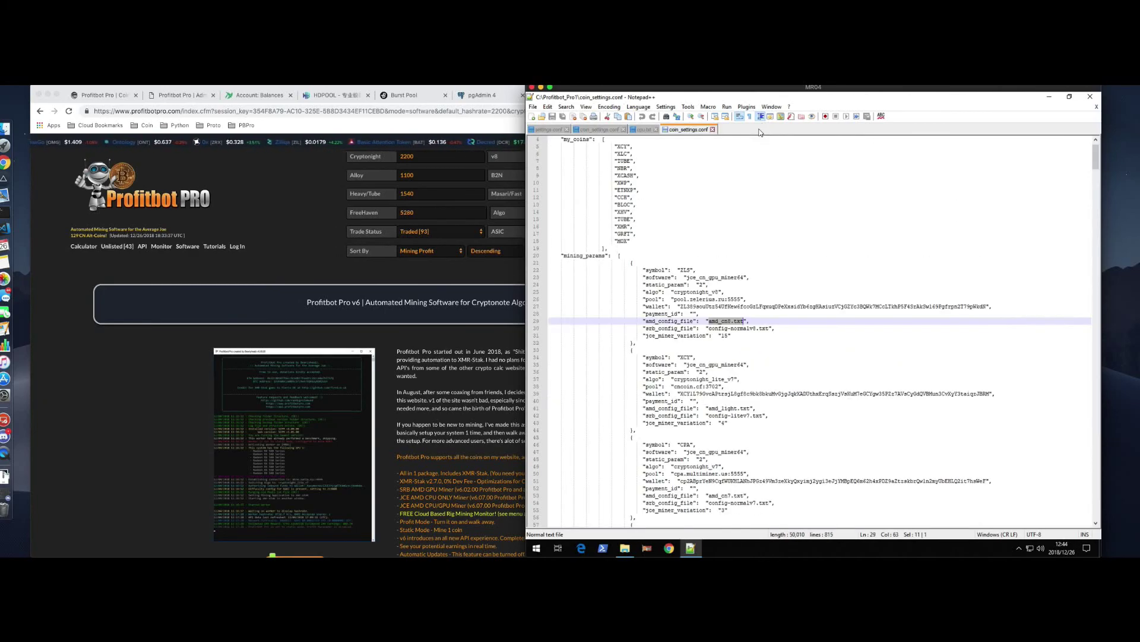
left_click(788, 337)
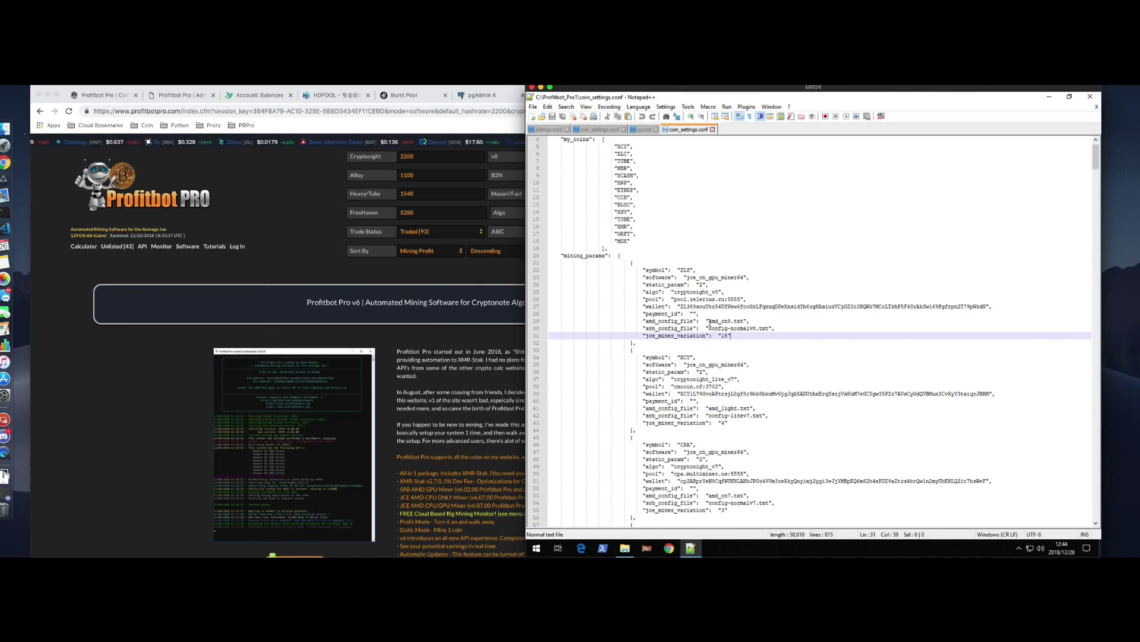
Highlight amd_cn8.txt again, then move through the cpu.txt and coin_settings.conf tabs to settings.conf
left_click_drag(709, 322, 741, 322)
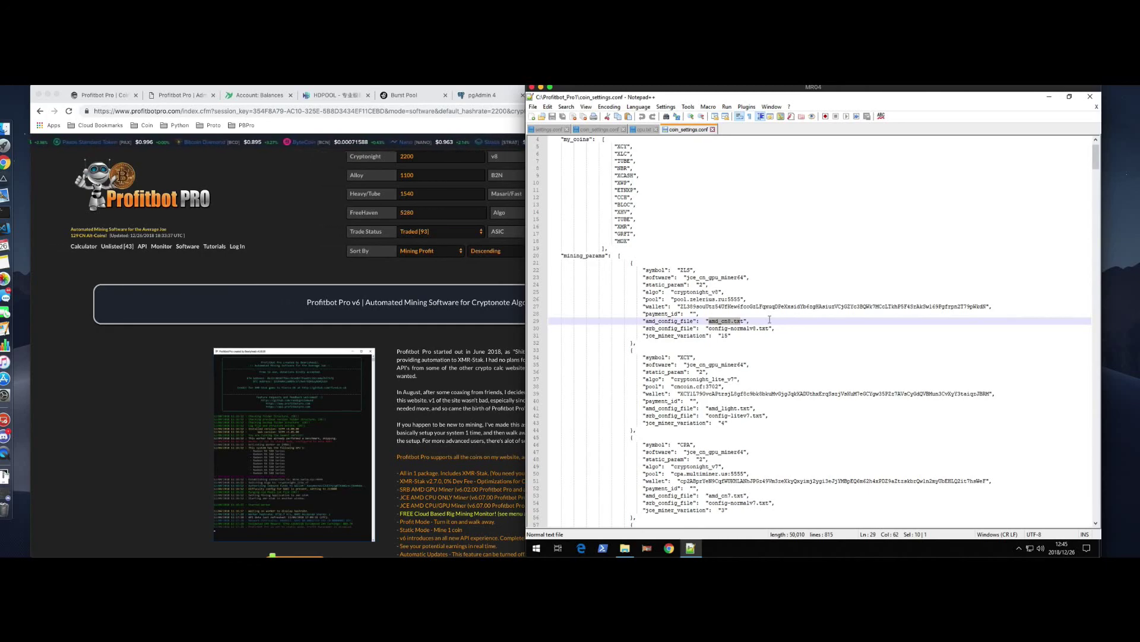
left_click_drag(747, 197, 746, 190)
scroll(741, 244, "up", 1)
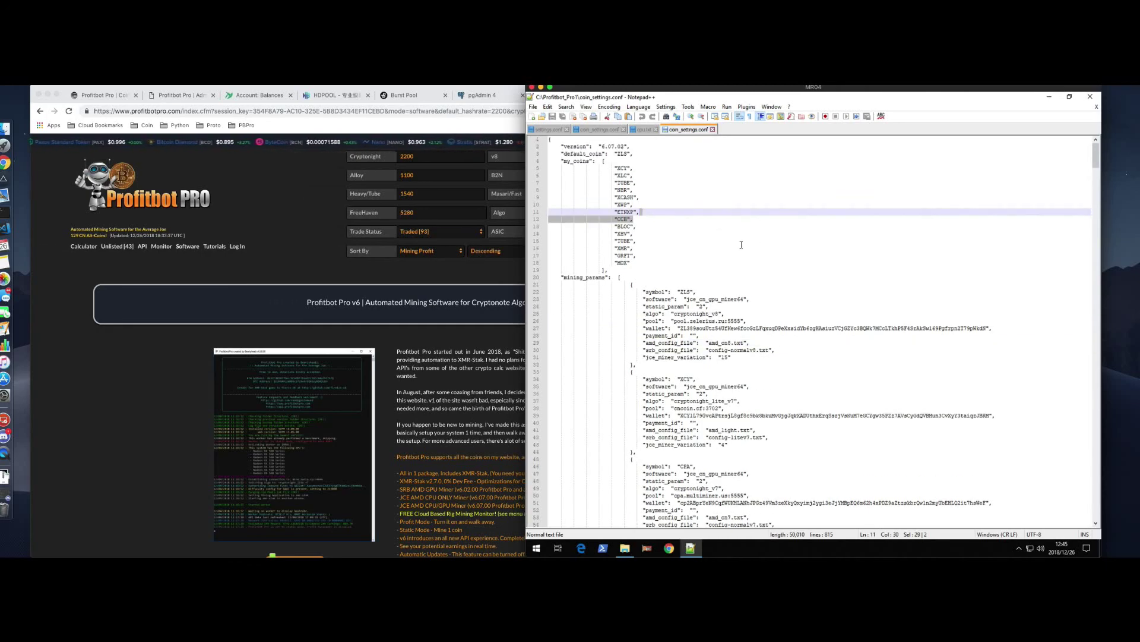
left_click(643, 129)
left_click(599, 130)
left_click(547, 130)
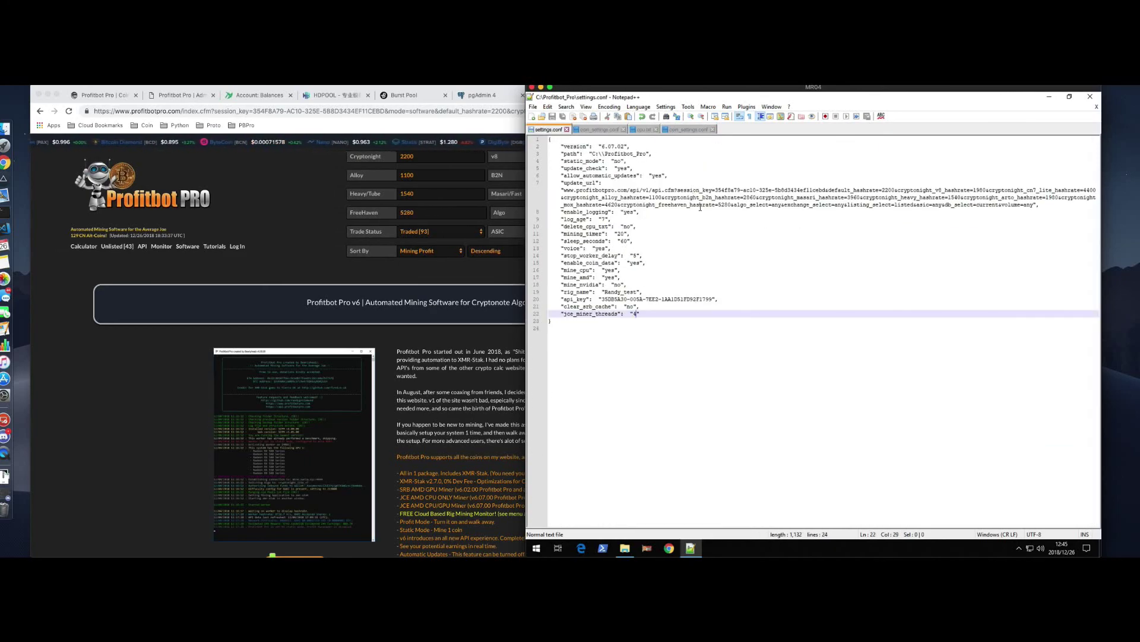